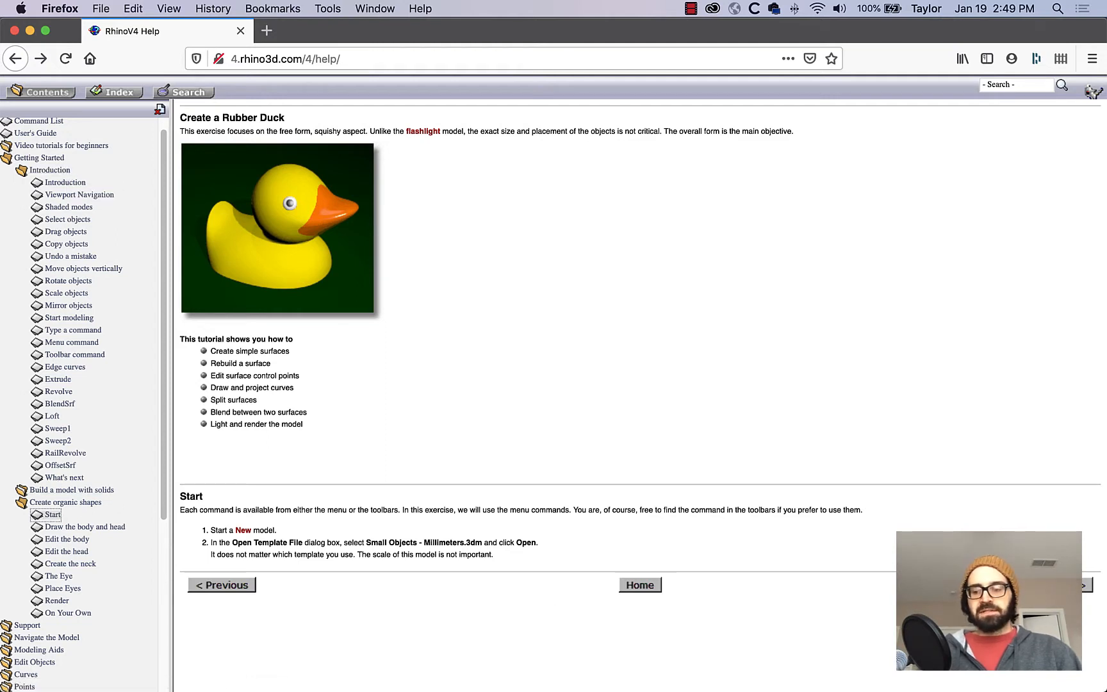
Step: Read the tutorial's "Draw the body and head" page and switch to Rhinoceros
left_click(1084, 585)
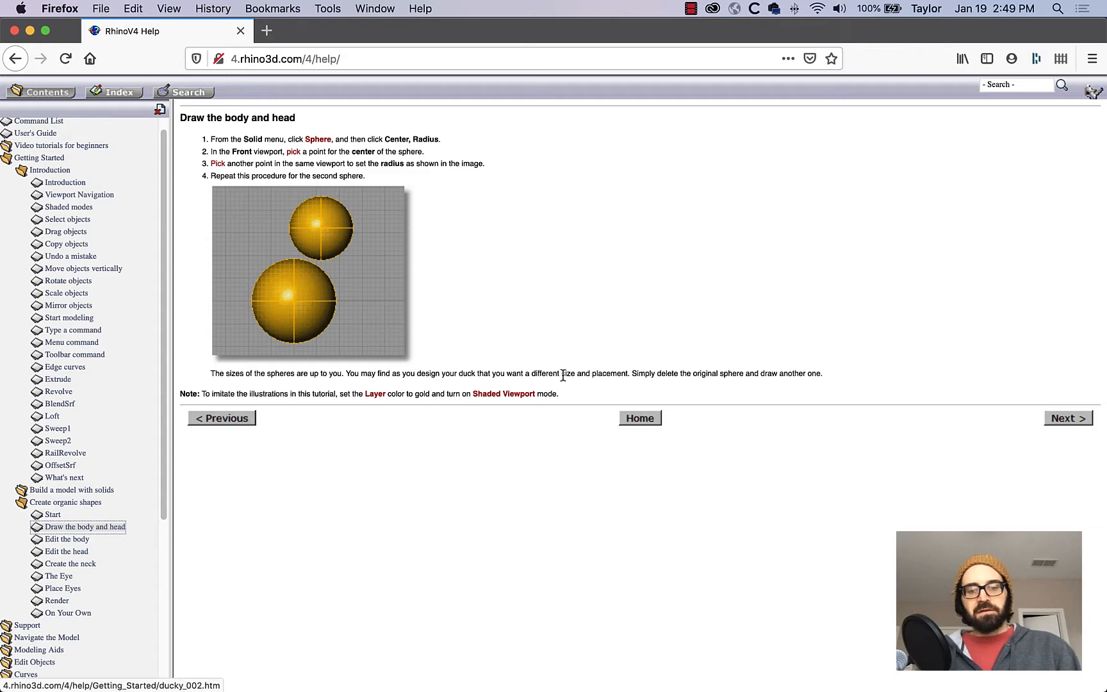
key("super+Tab")
key("super+Tab")
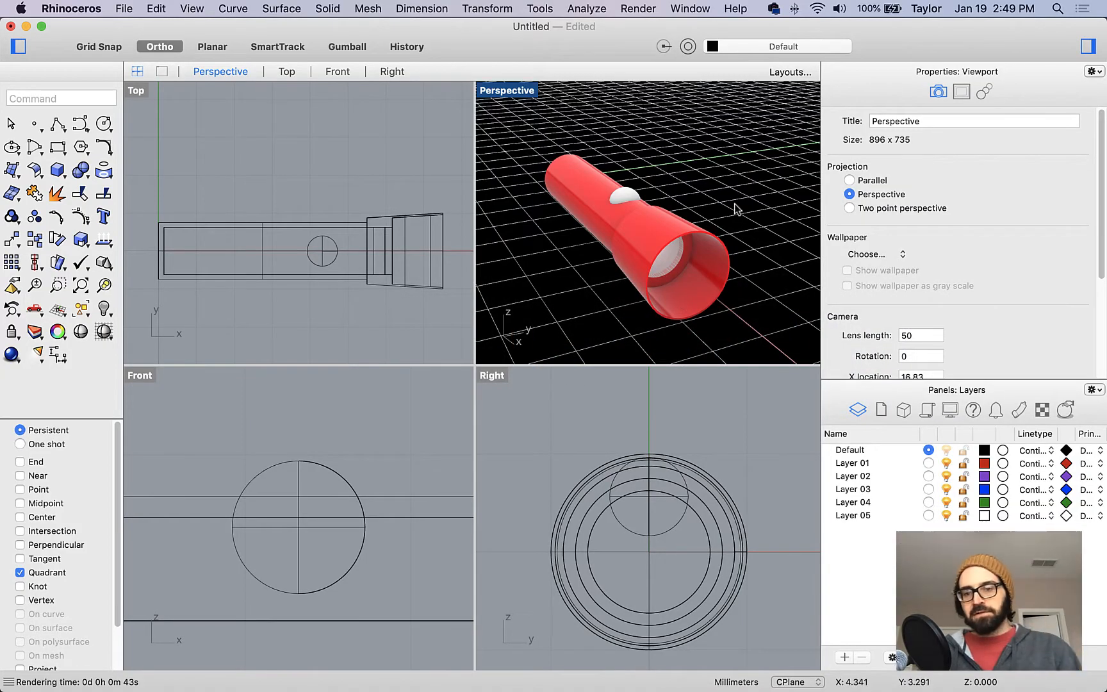
Step: Move all the flashlight objects to Layer 01 and hide that layer
left_click_drag(759, 129, 530, 326)
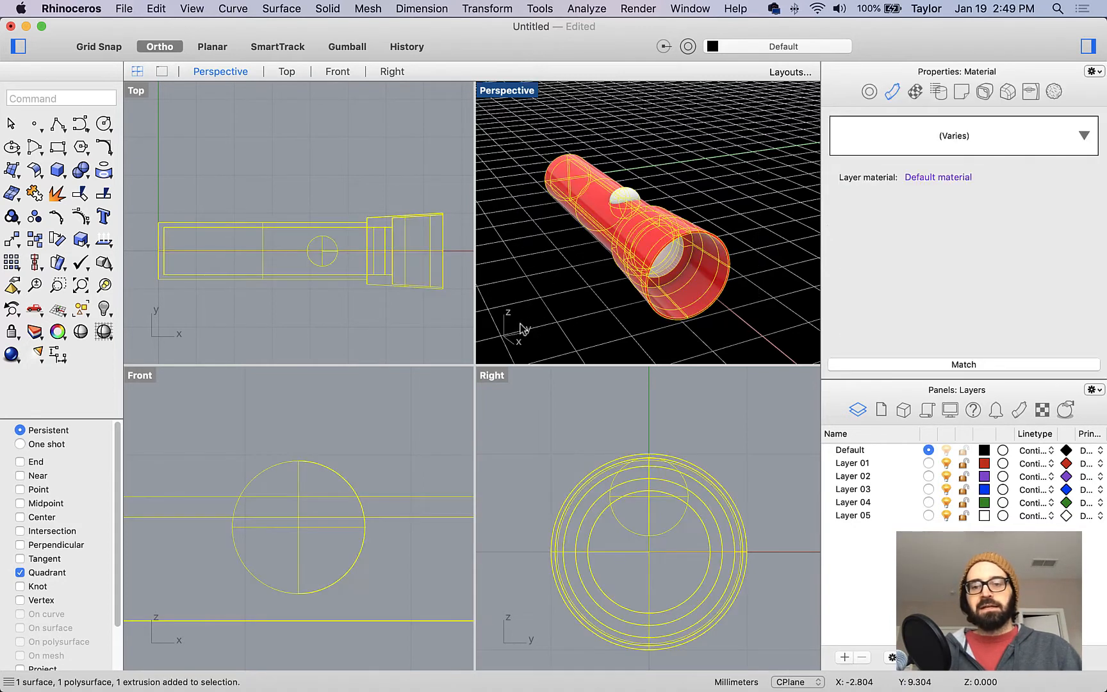
right_click(856, 468)
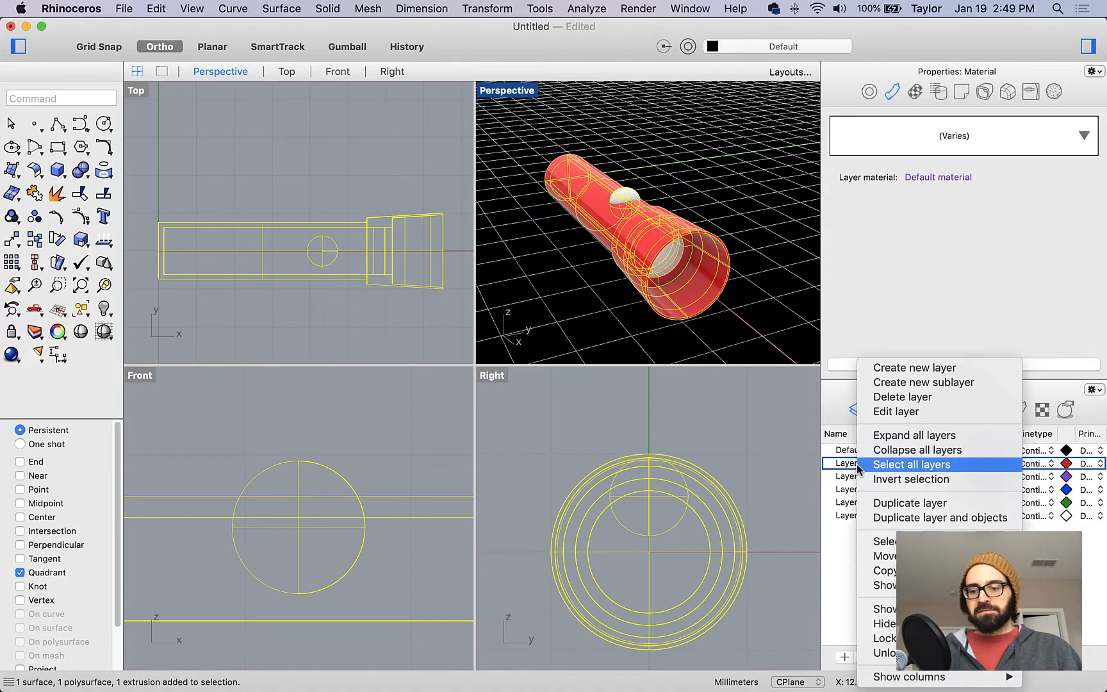
left_click(893, 556)
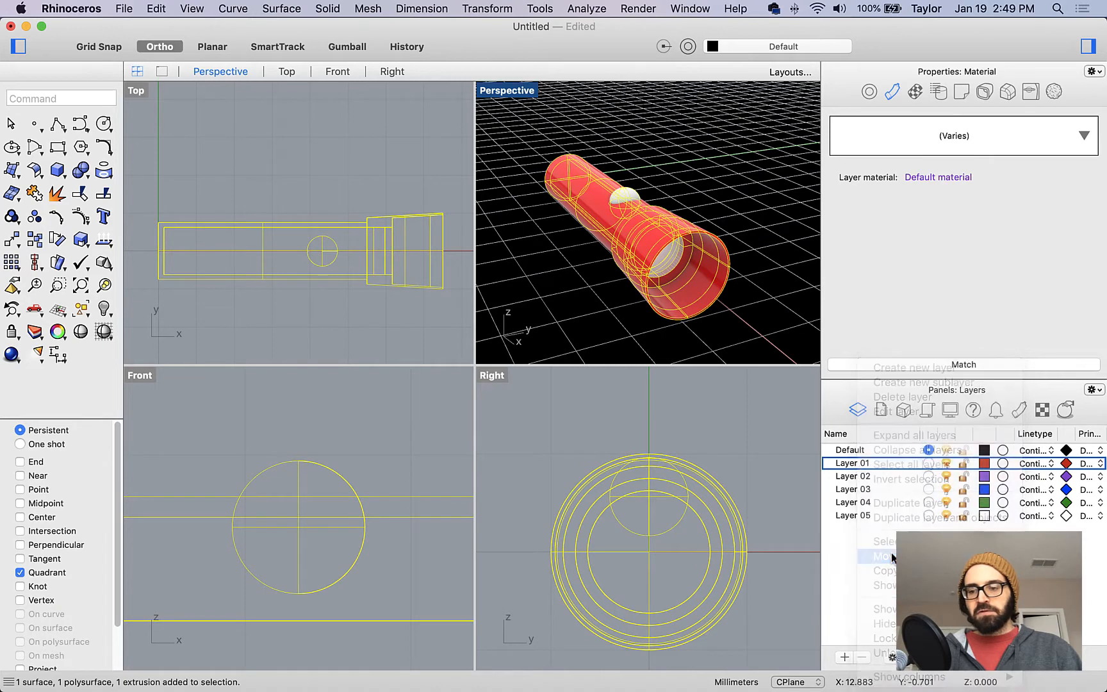
left_click(947, 464)
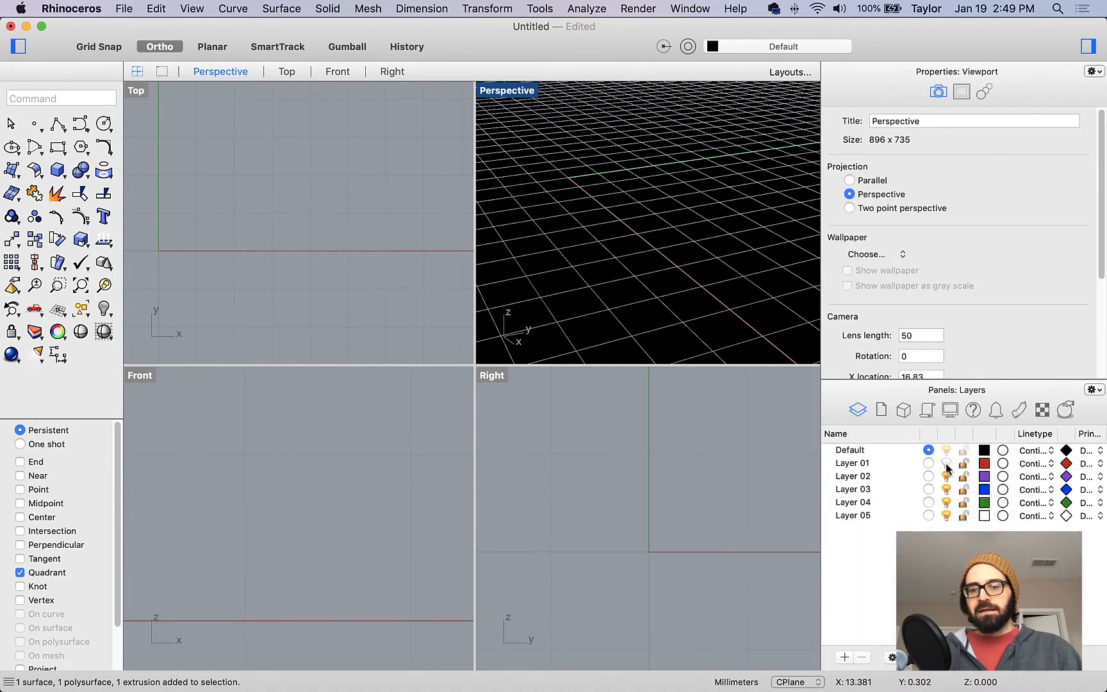
Step: Set the Perspective viewport to Shaded display mode
left_click(516, 92)
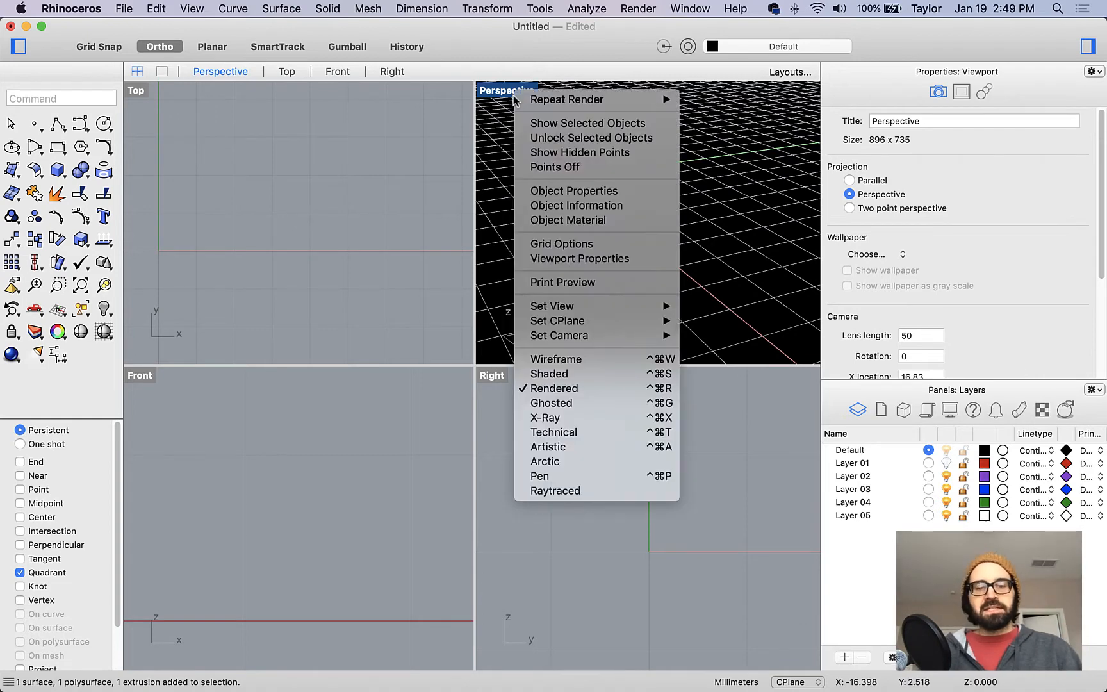
left_click(550, 375)
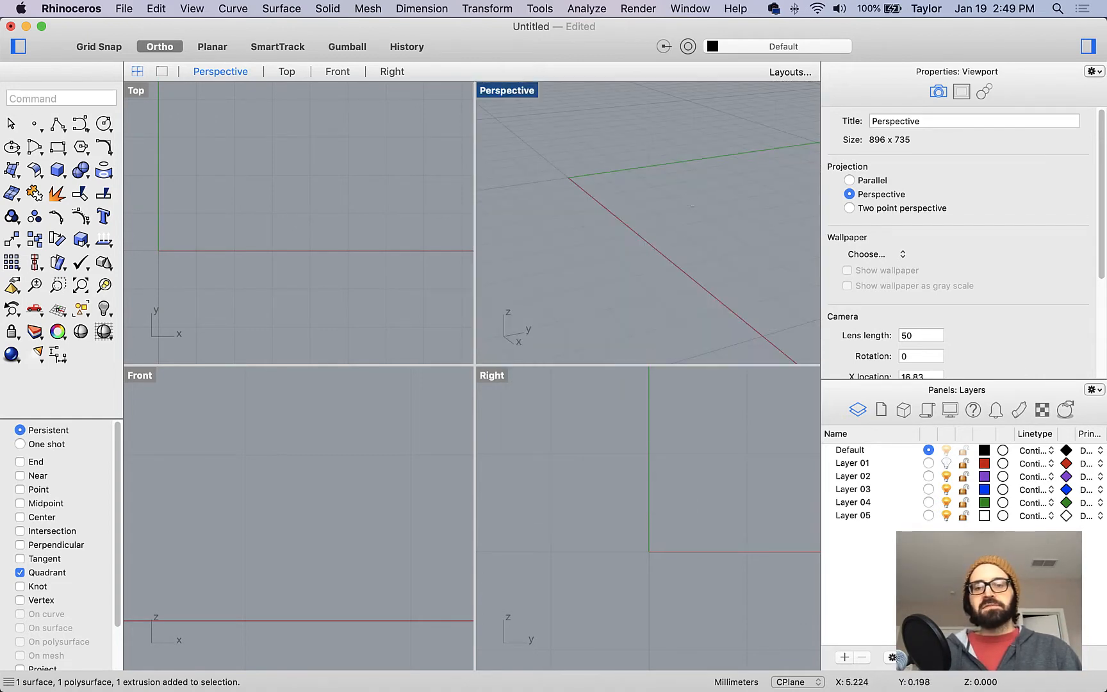
right_click_drag(621, 247, 600, 225)
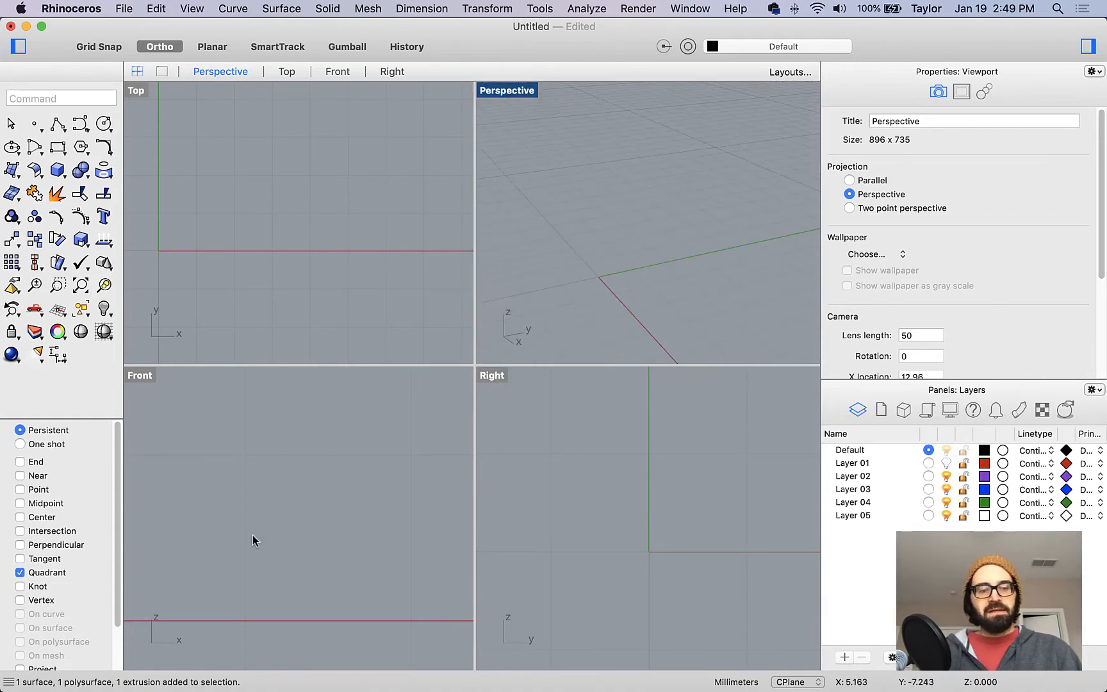
Step: Draw a center-radius sphere for the duck's body, centered at the origin, with a radius of about 2.8 mm
scroll(234, 544, "down", 5)
scroll(580, 516, "right", 3)
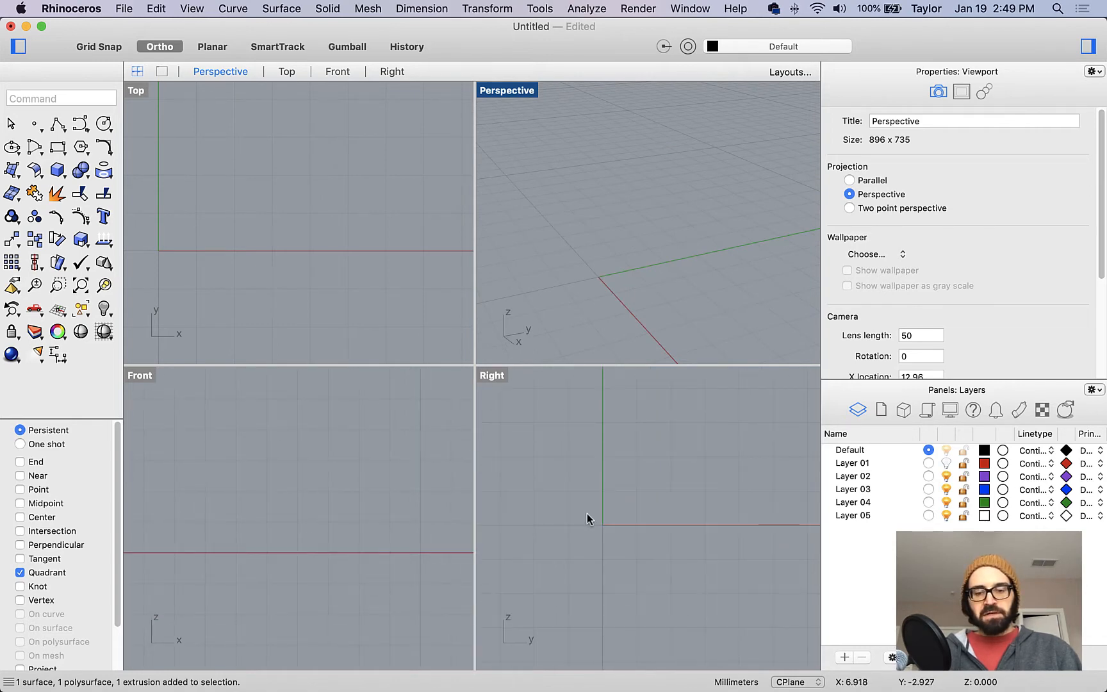
left_click(58, 171)
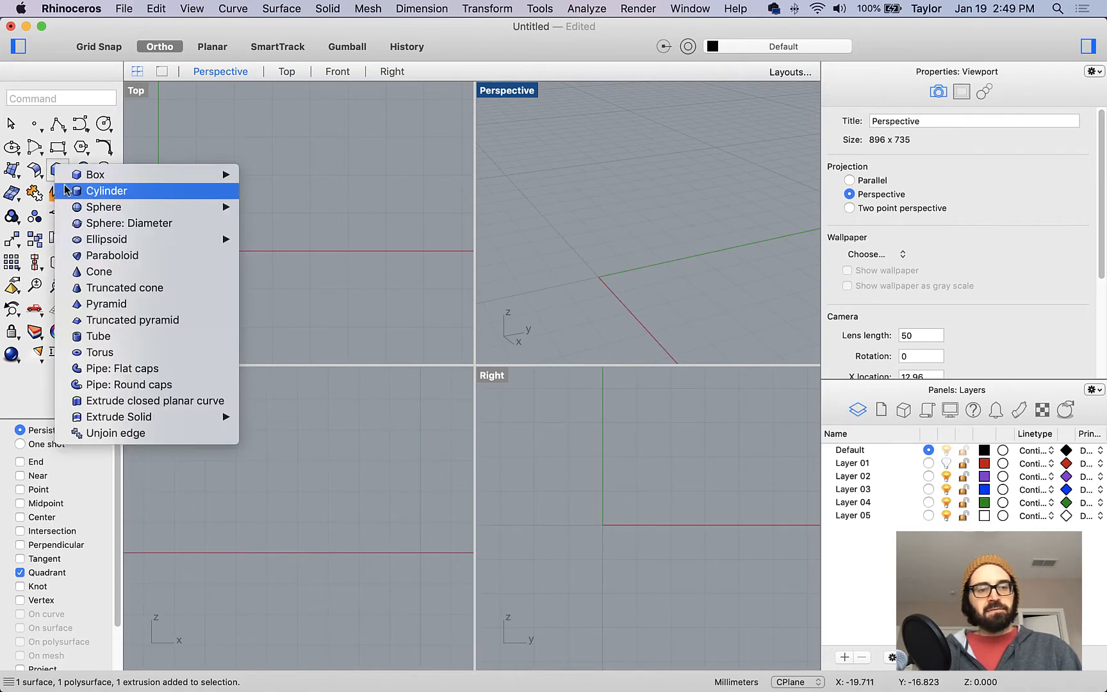
mouse_move(77, 207)
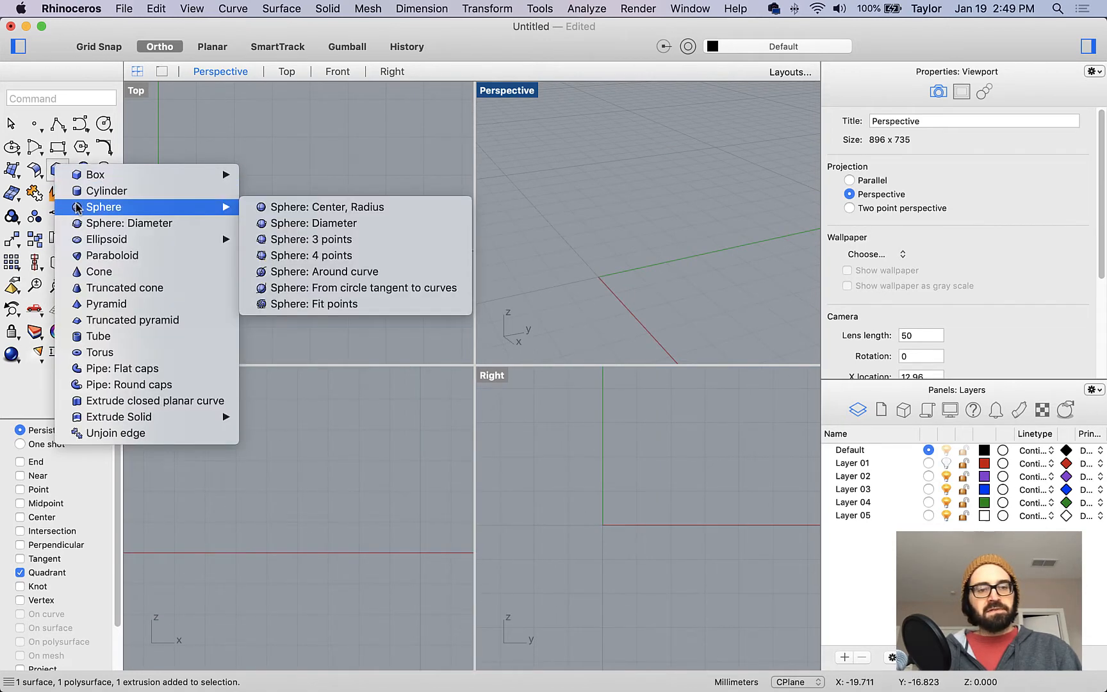
left_click(262, 209)
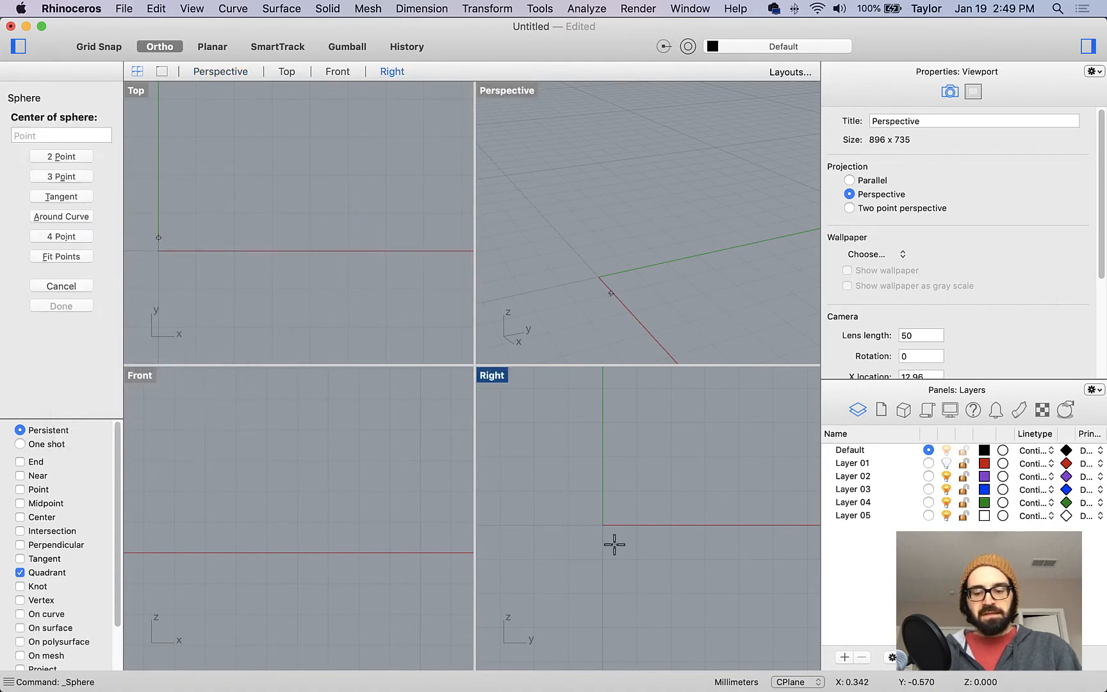
type("0")
key("Return")
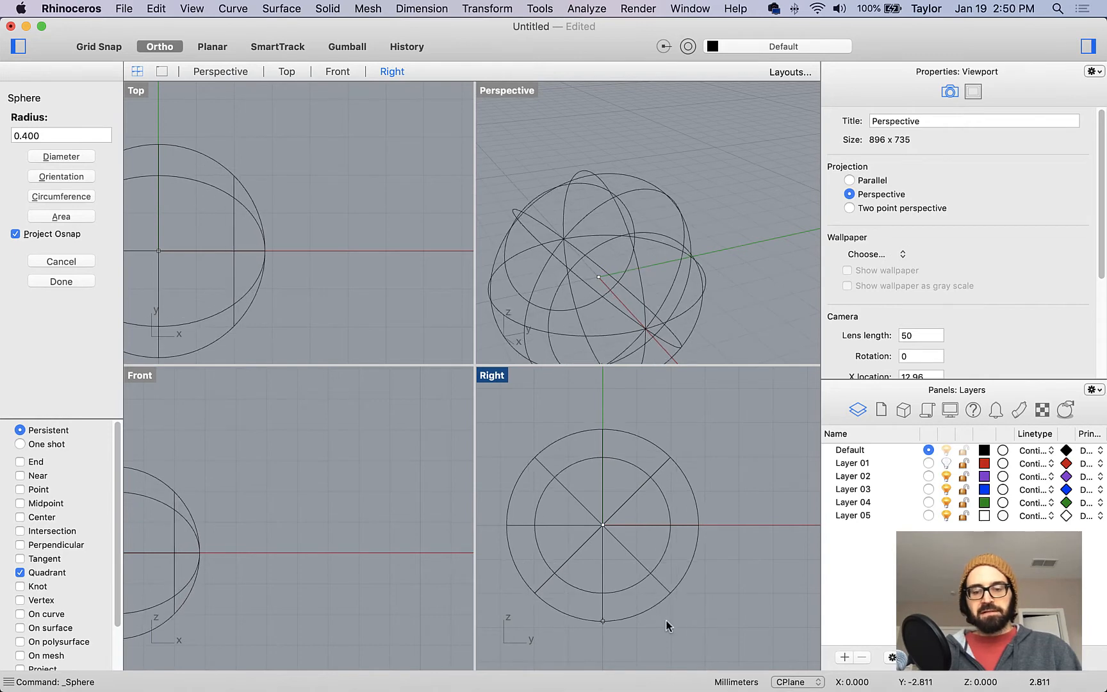
left_click(666, 626)
Step: Draw a second, head sphere of about 2.2 mm radius diagonally above the body in the Right view and lower it slightly toward the body
scroll(663, 522, "down", 5)
mouse_move(635, 442)
right_mouse_down()
mouse_move(624, 534)
mouse_move(625, 472)
mouse_move(650, 442)
right_mouse_up()
scroll(626, 568, "up", 6)
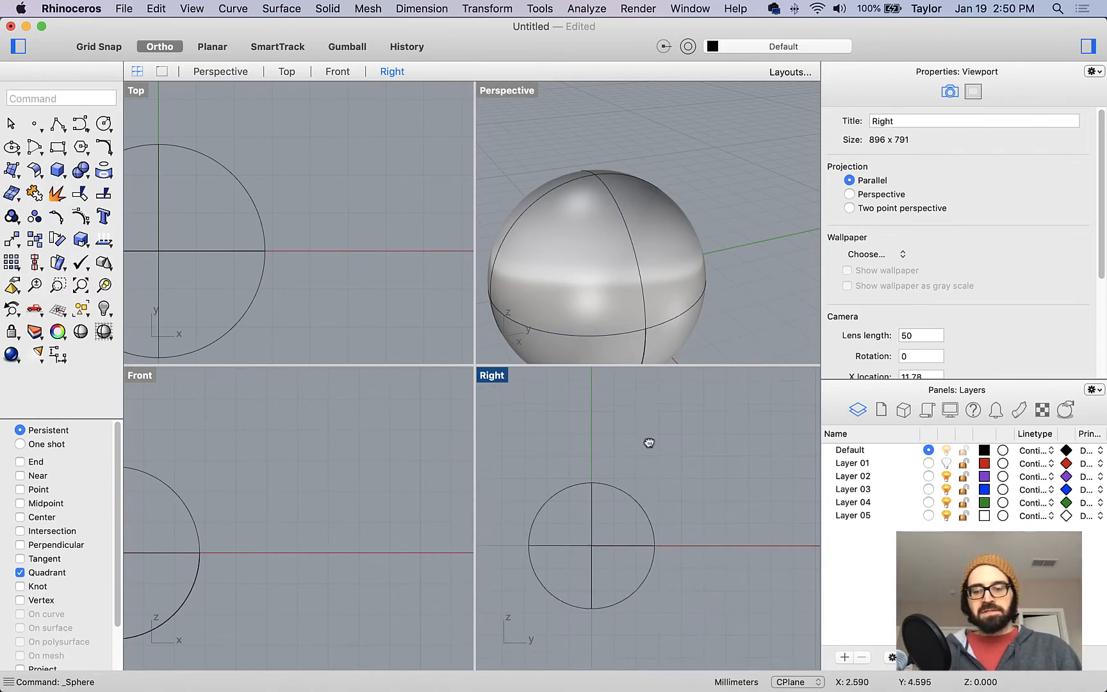
scroll(650, 443, "up", 2)
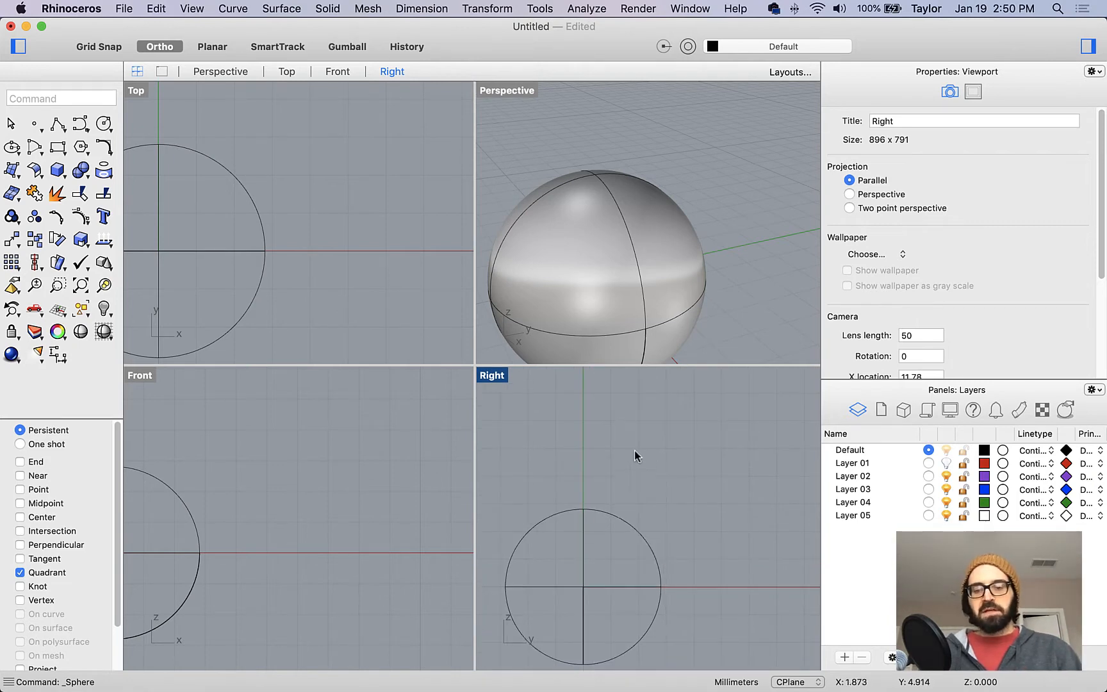
right_click(636, 455)
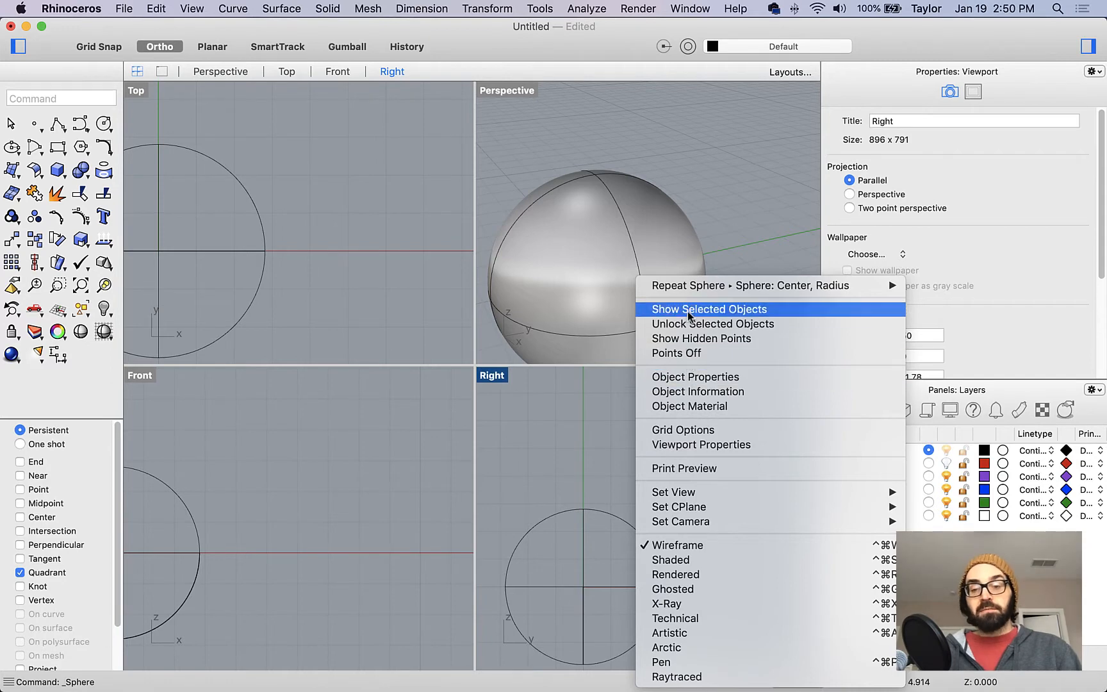
left_click(689, 287)
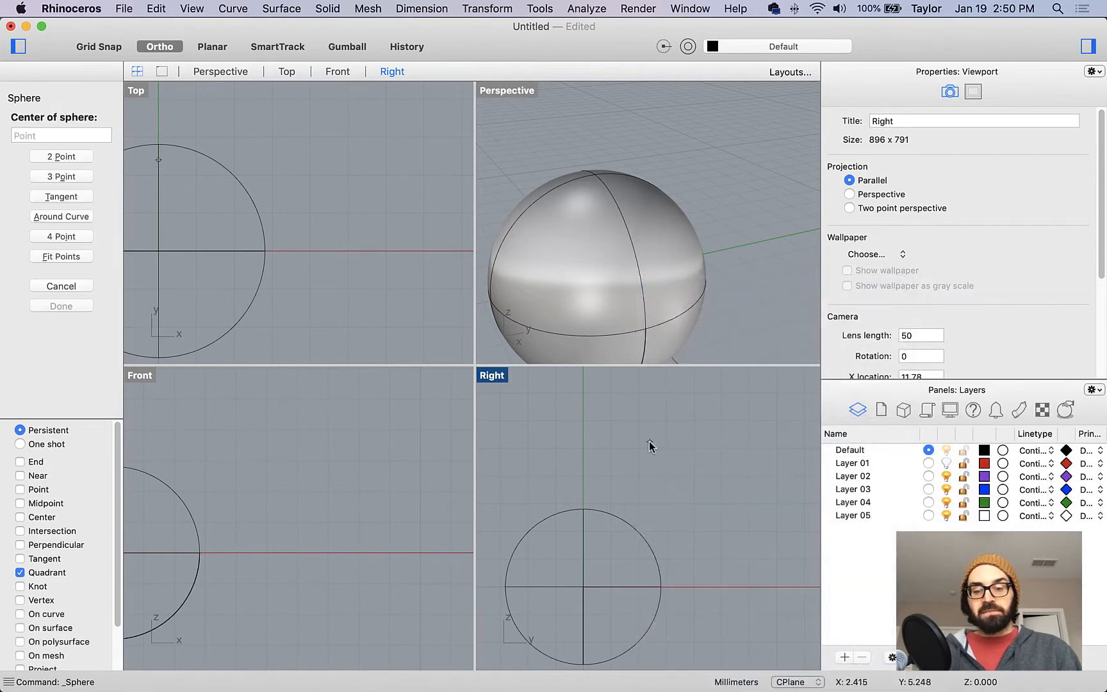
left_click(658, 437)
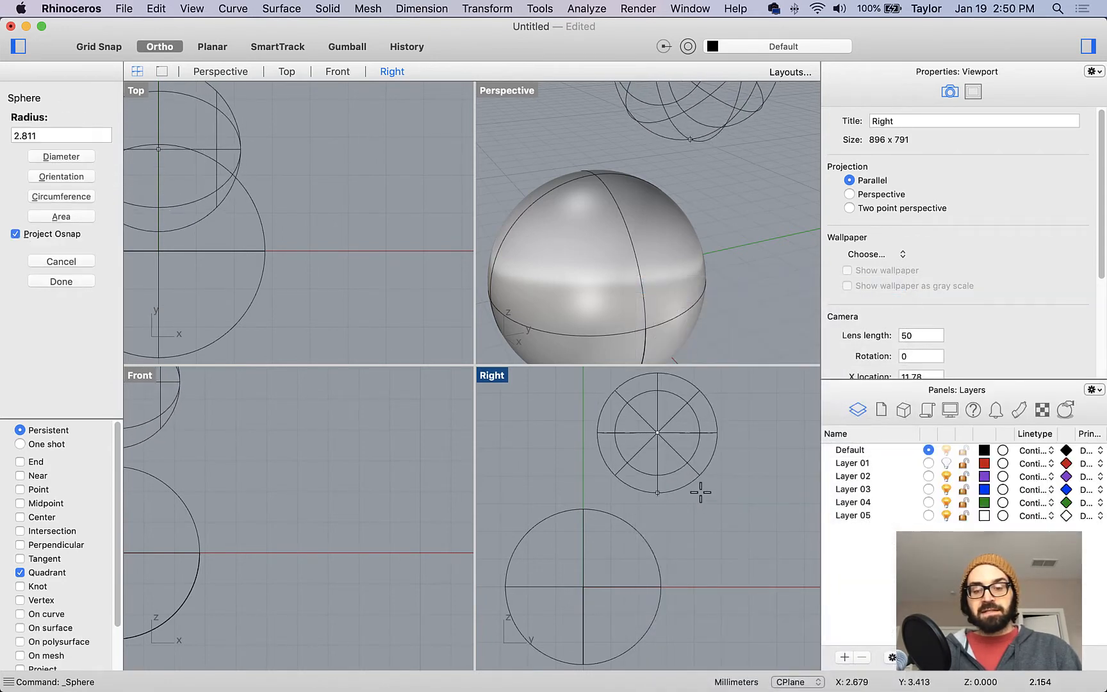
left_click(709, 493)
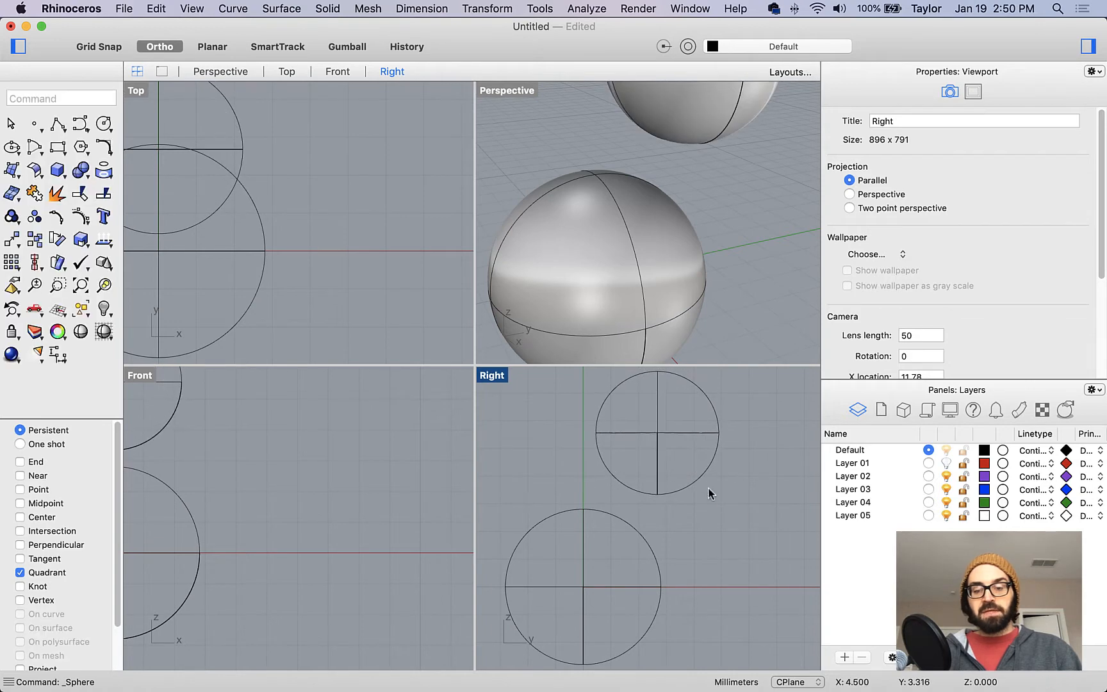
left_click_drag(655, 440, 658, 457)
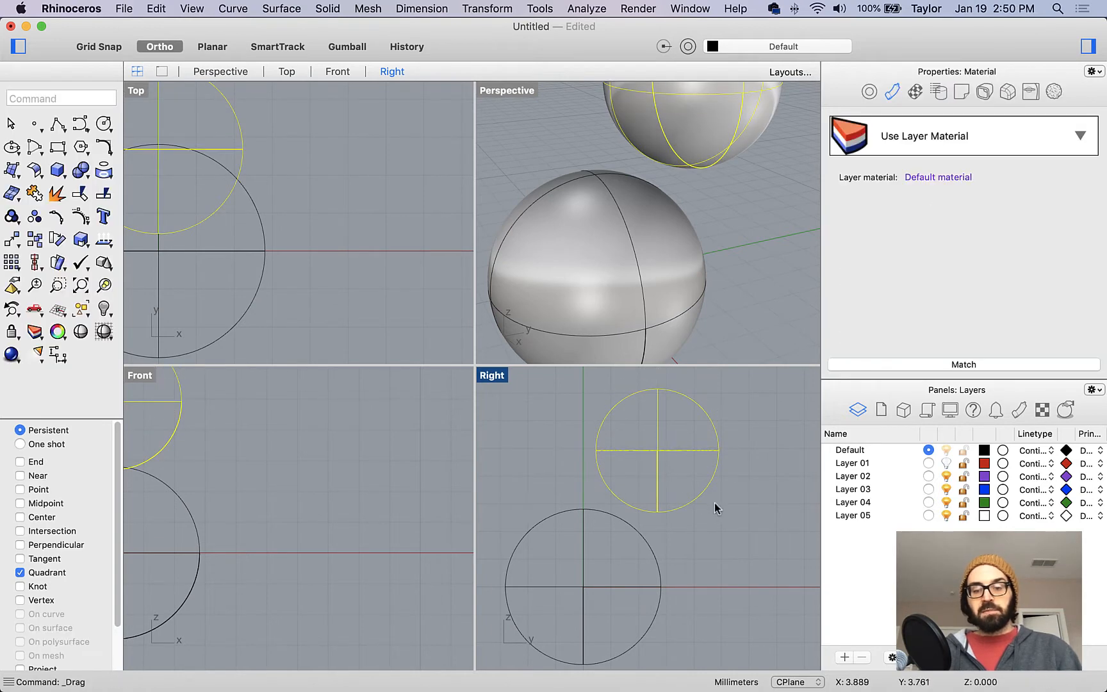
Step: Frame both spheres in all four viewports and examine how the head sits relative to the body
scroll(664, 332, "down", 6)
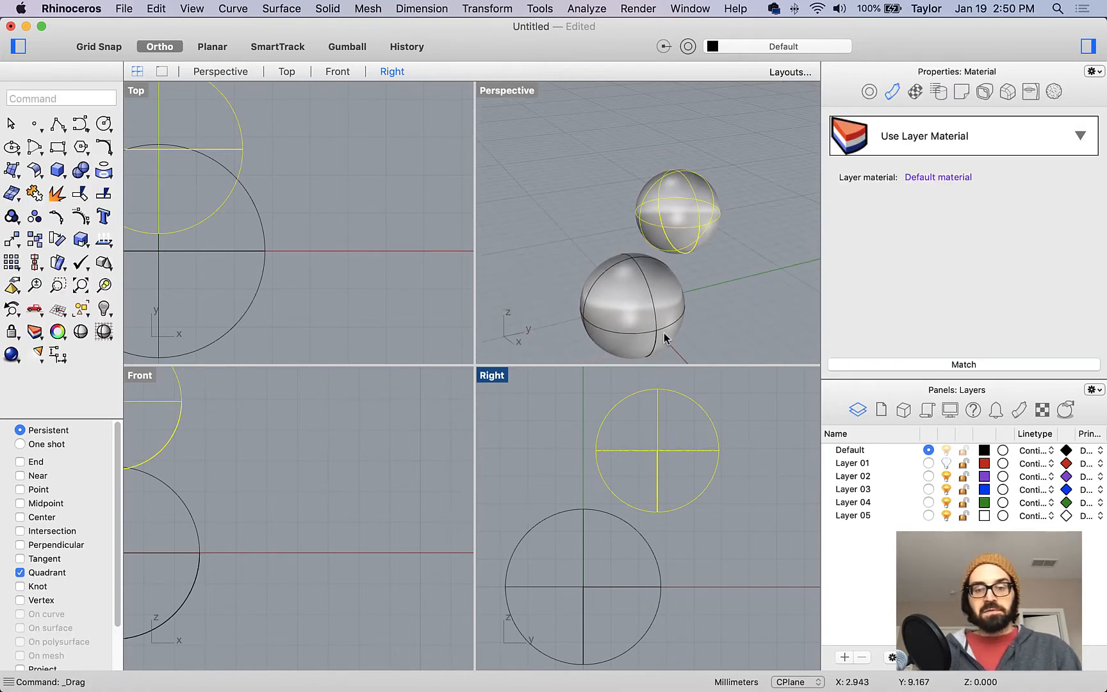
right_click_drag(689, 322, 608, 322)
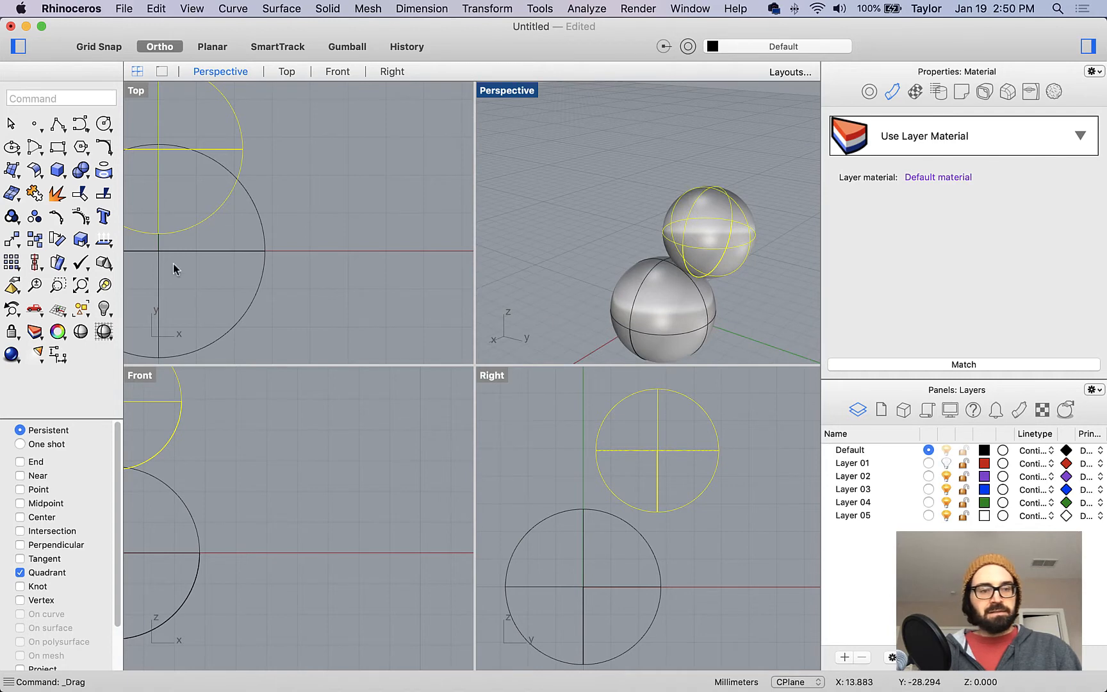
right_click_drag(242, 218, 432, 260)
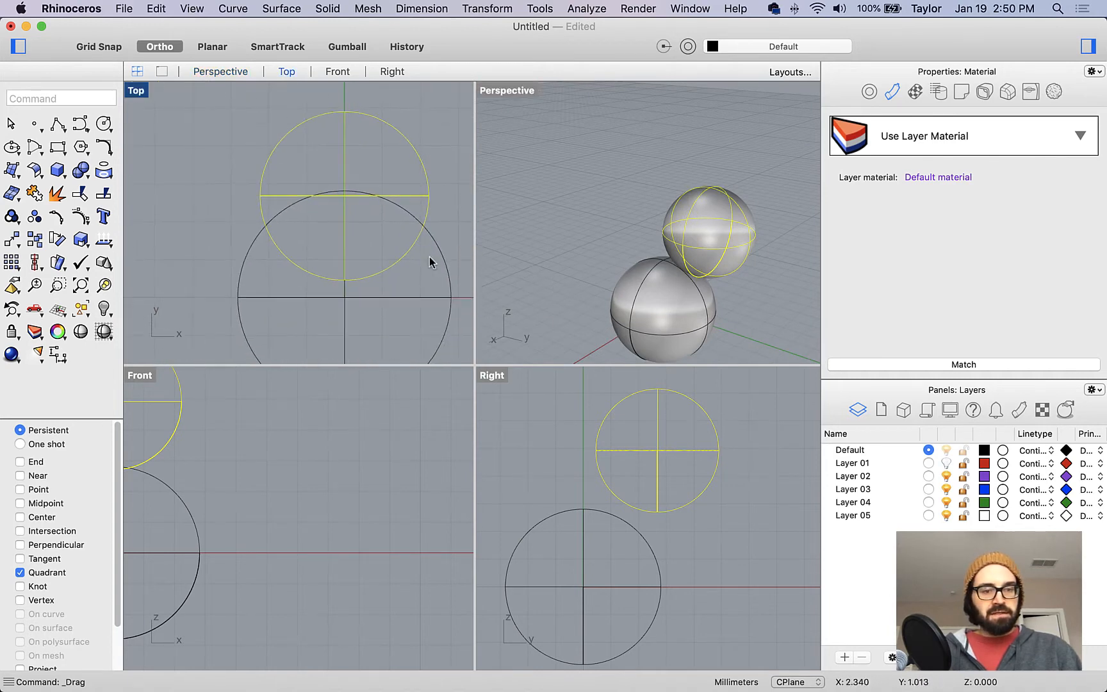
scroll(670, 506, "down", 4)
right_click_drag(671, 507, 649, 534)
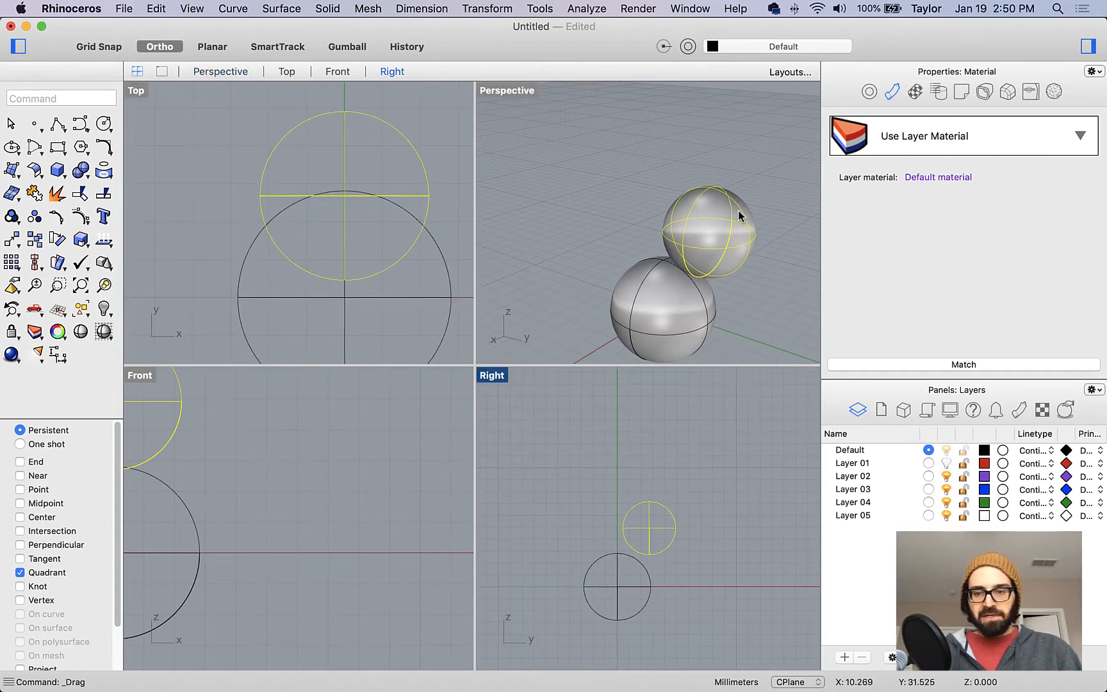
left_click(713, 229)
scroll(371, 208, "down", 4)
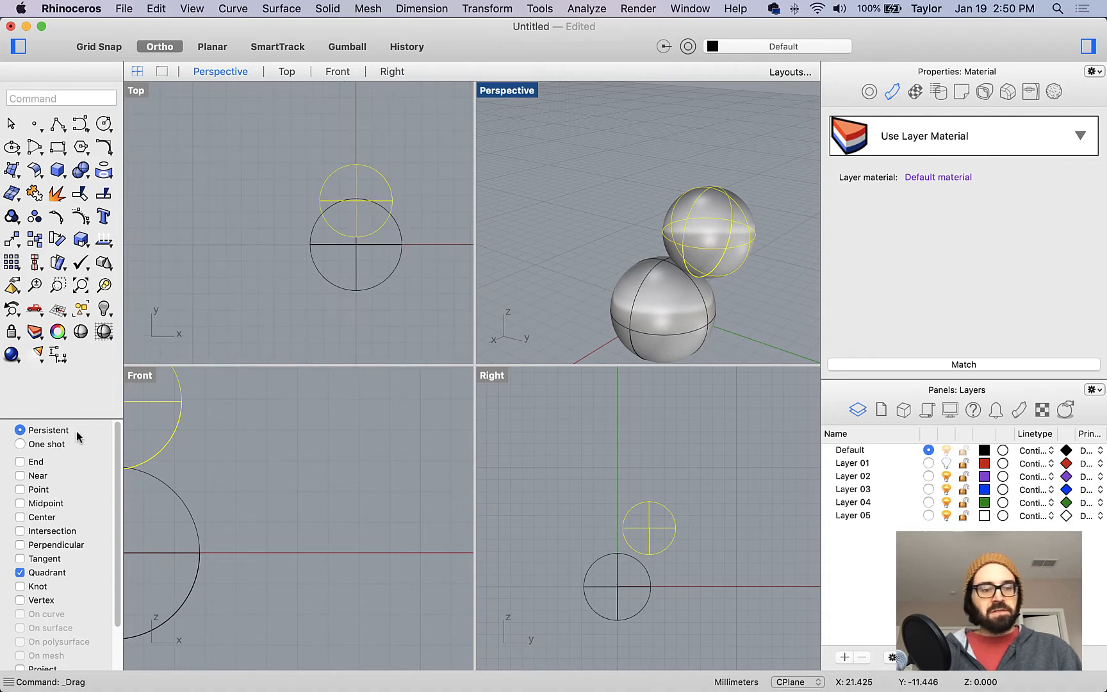
scroll(255, 460, "down", 4)
right_click_drag(254, 460, 372, 508)
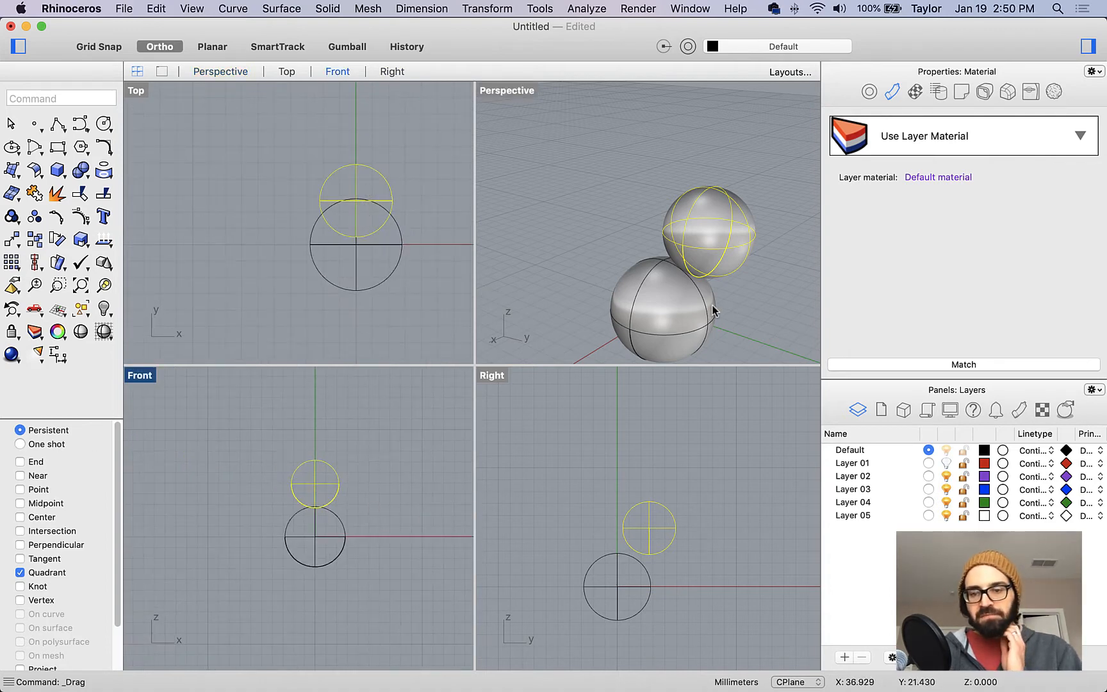
mouse_move(712, 314)
right_mouse_down()
mouse_move(576, 297)
mouse_move(529, 334)
mouse_move(732, 321)
mouse_move(756, 248)
mouse_move(716, 322)
mouse_move(736, 314)
mouse_move(707, 306)
right_mouse_up()
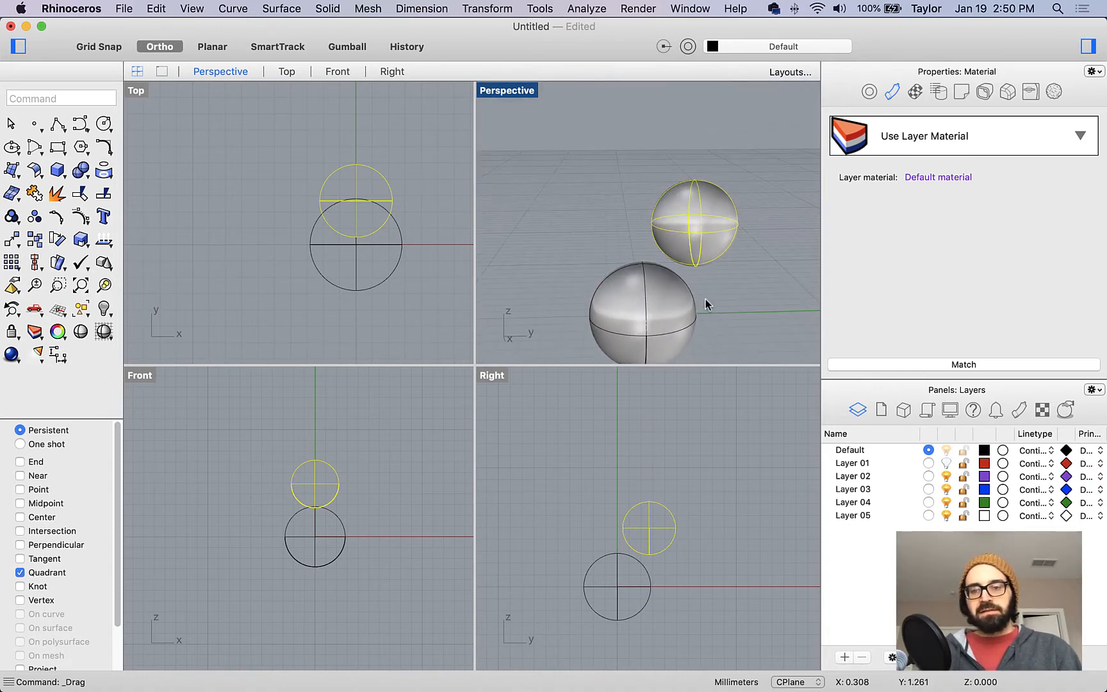
Step: Switch to the browser, read the rebuild settings on the tutorial's "Edit the body" page, and return to Rhinoceros
key("super+Tab")
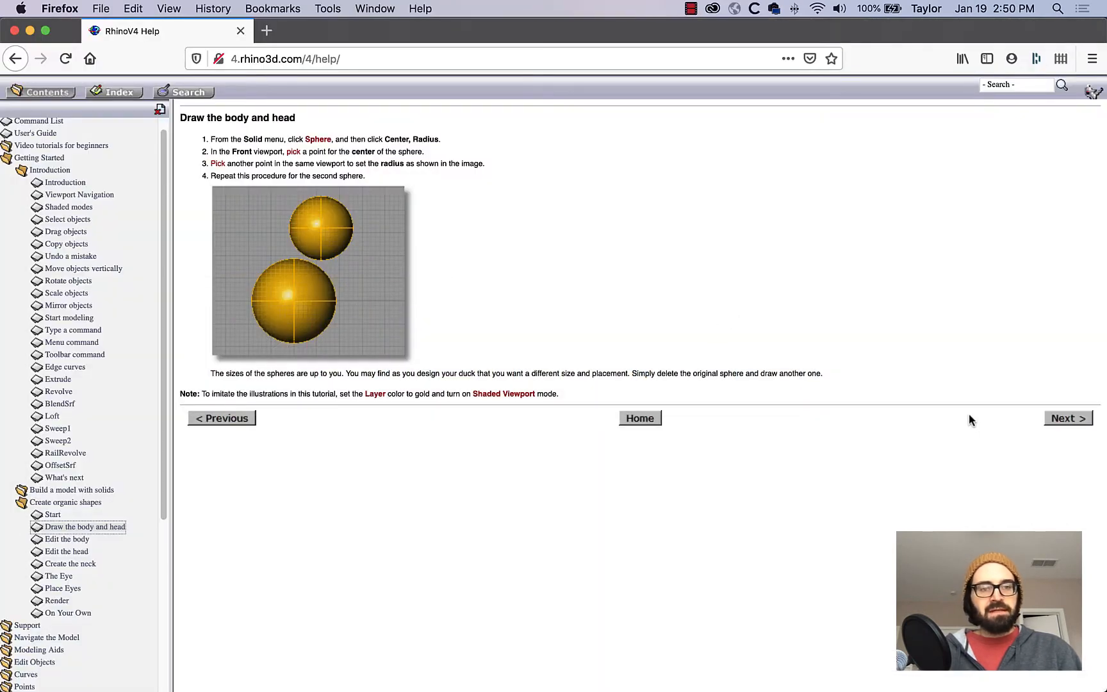
left_click(1058, 418)
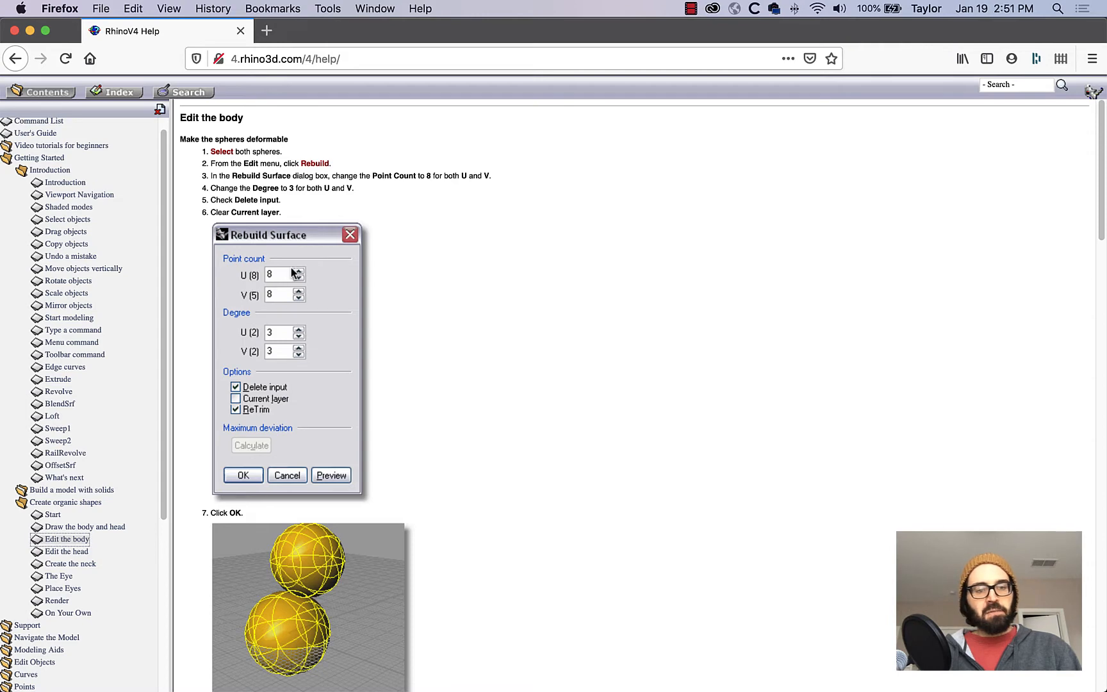
key("super+Tab")
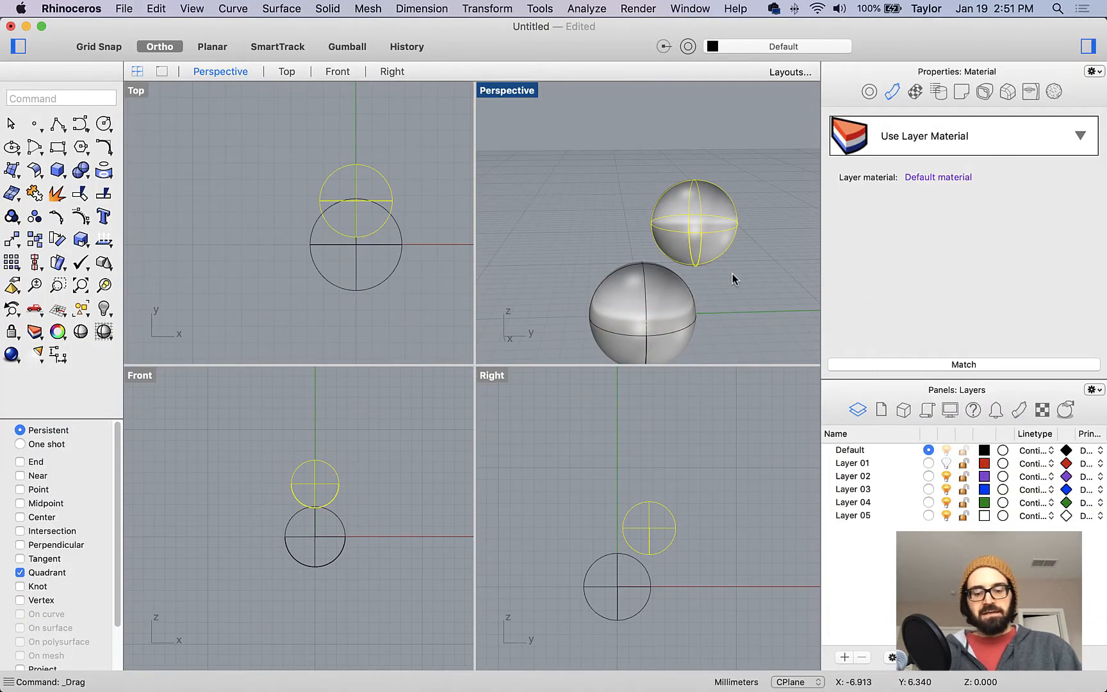
Step: Rebuild the head sphere with a point count of 8 in U and V, keeping degree 3 and Delete input on
type("Rebuild")
key("Return")
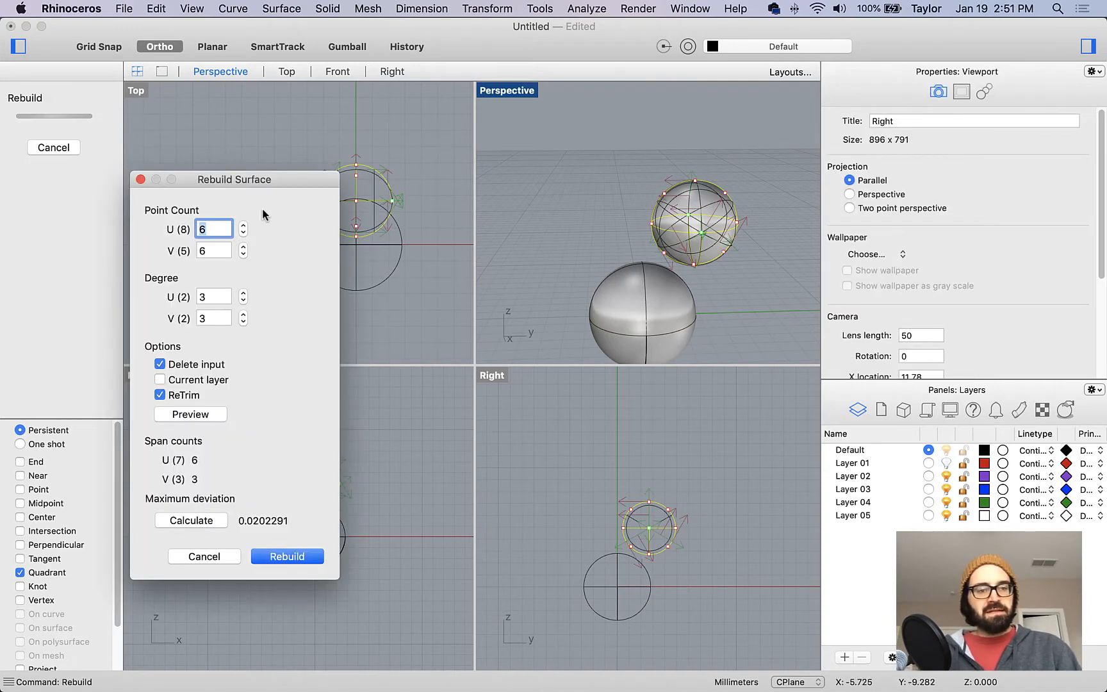
key("Tab")
type("8")
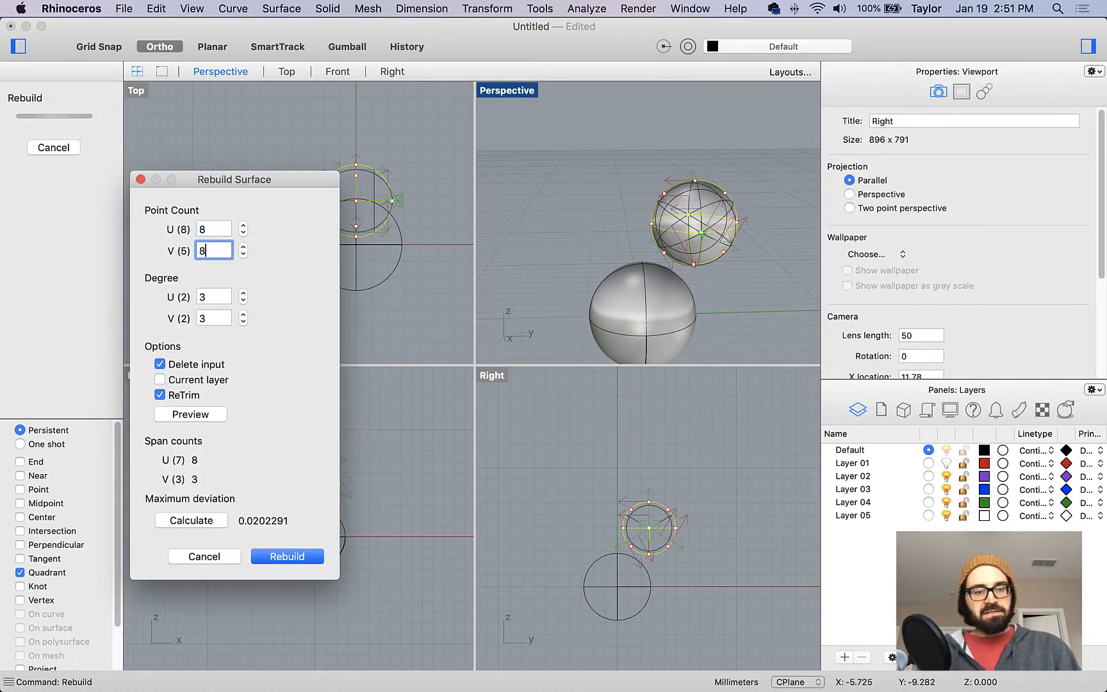
key("Tab")
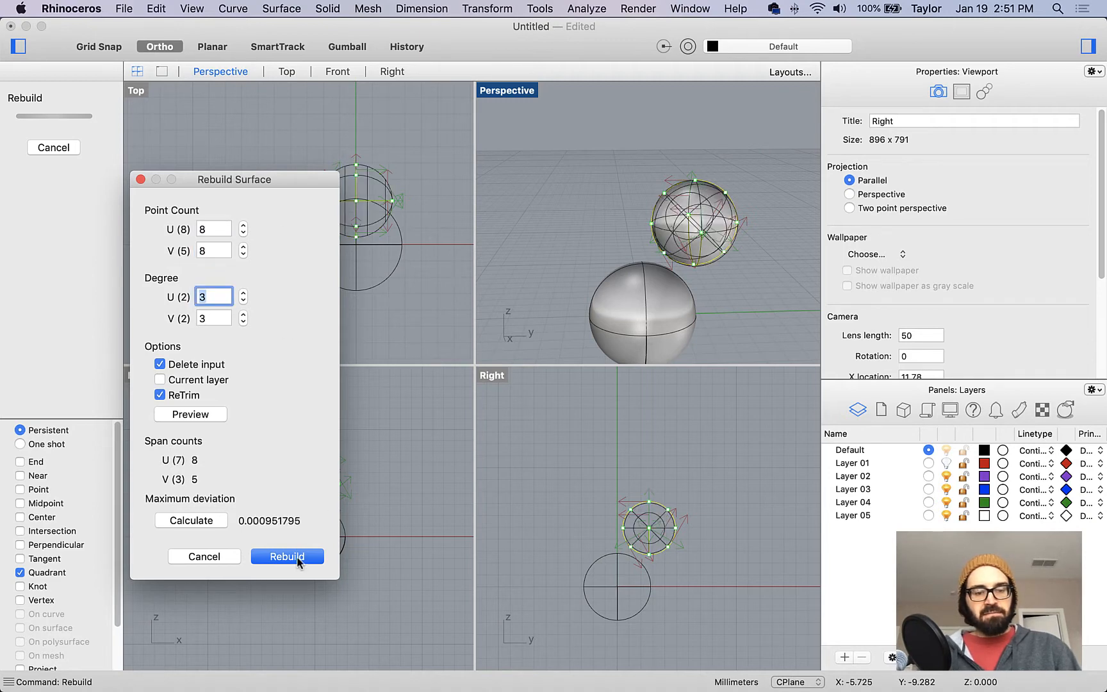
left_click(288, 557)
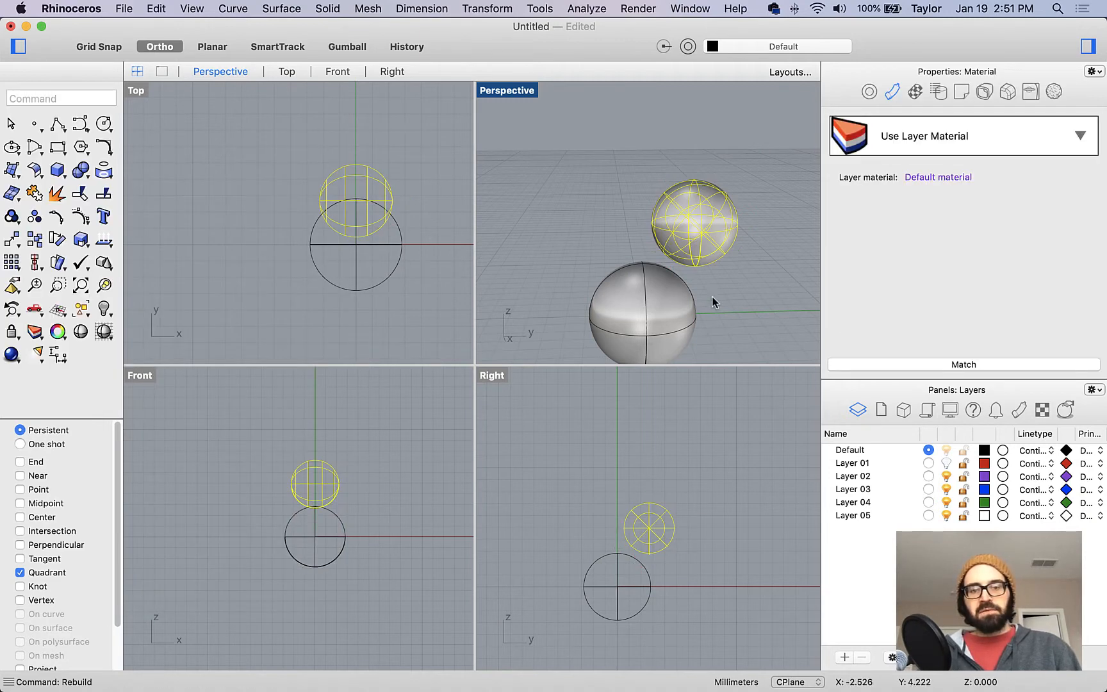
Step: Rebuild the body sphere with a point count of 8 and degree 3 in U and V, keeping Delete input on
right_click_drag(715, 304, 678, 296)
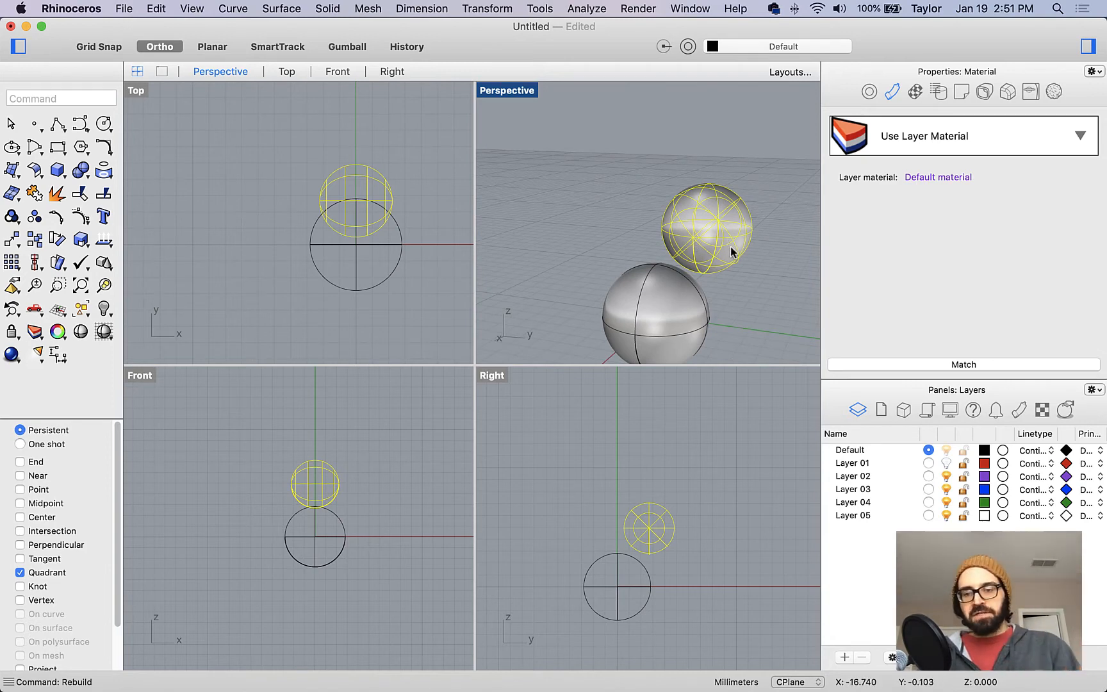
left_click(660, 311)
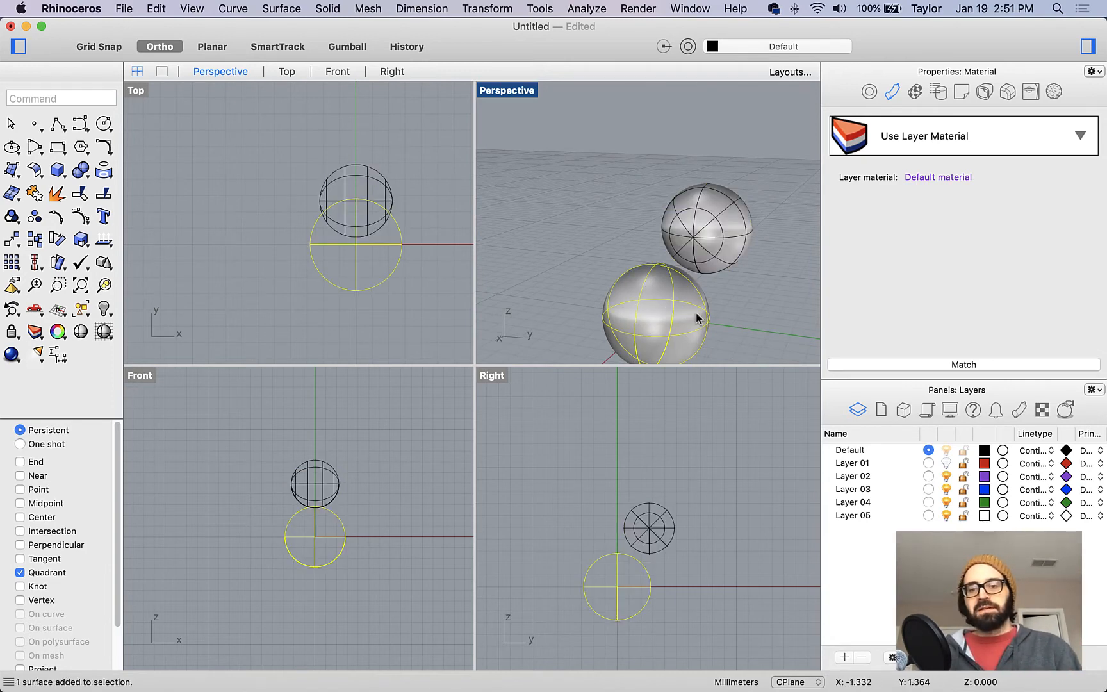
key("Return")
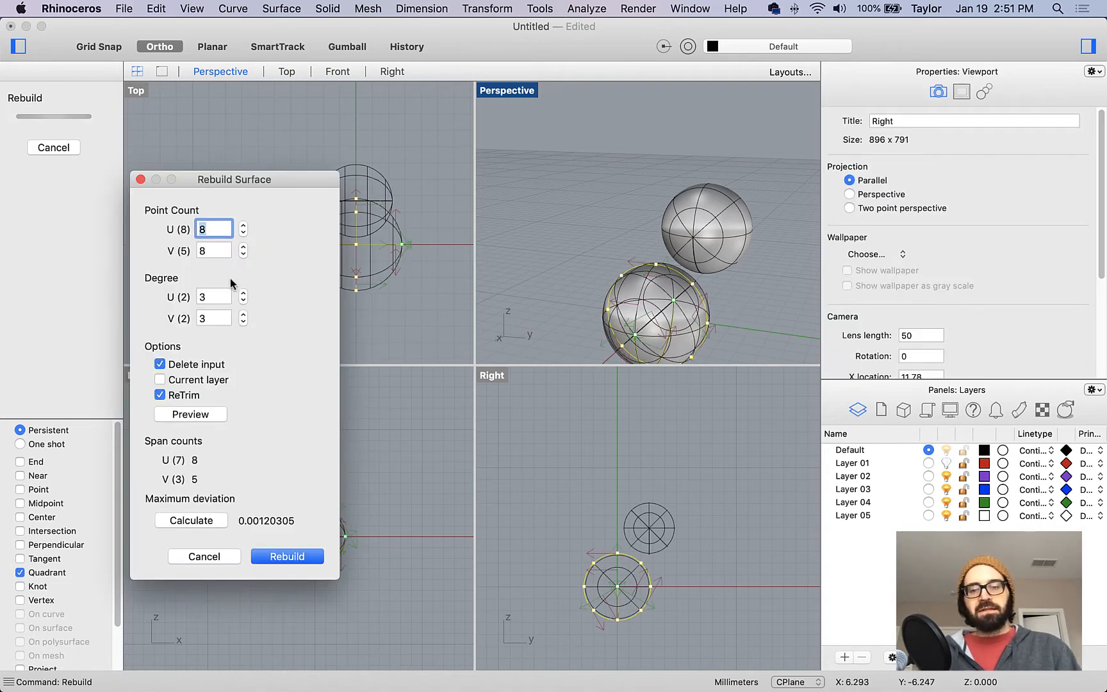
left_click(288, 556)
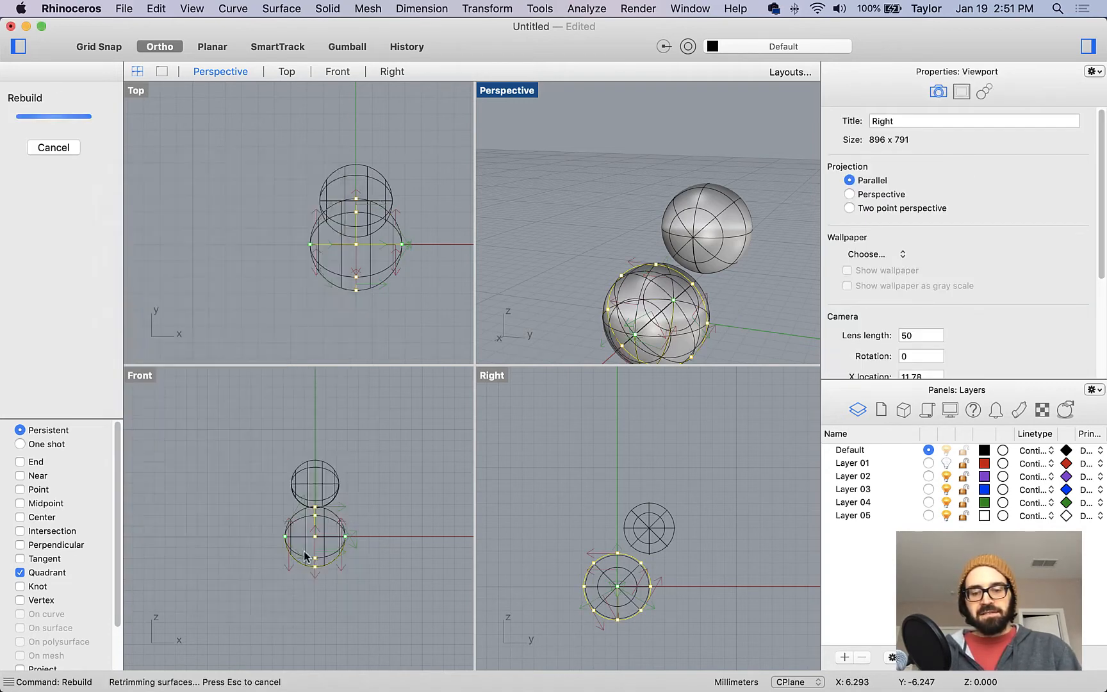
Step: Switch to the browser, read the "Modify the body shape" instructions on the tutorial's "Edit the body" page, and return to Rhinoceros
key("super+Tab")
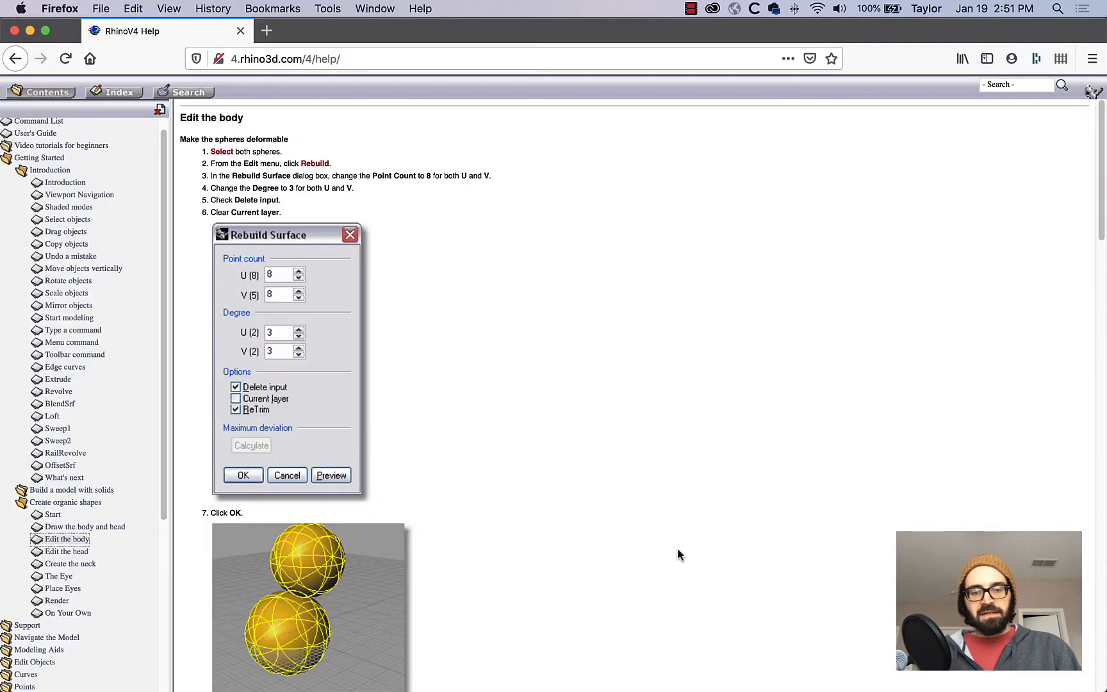
scroll(507, 513, "down", 6)
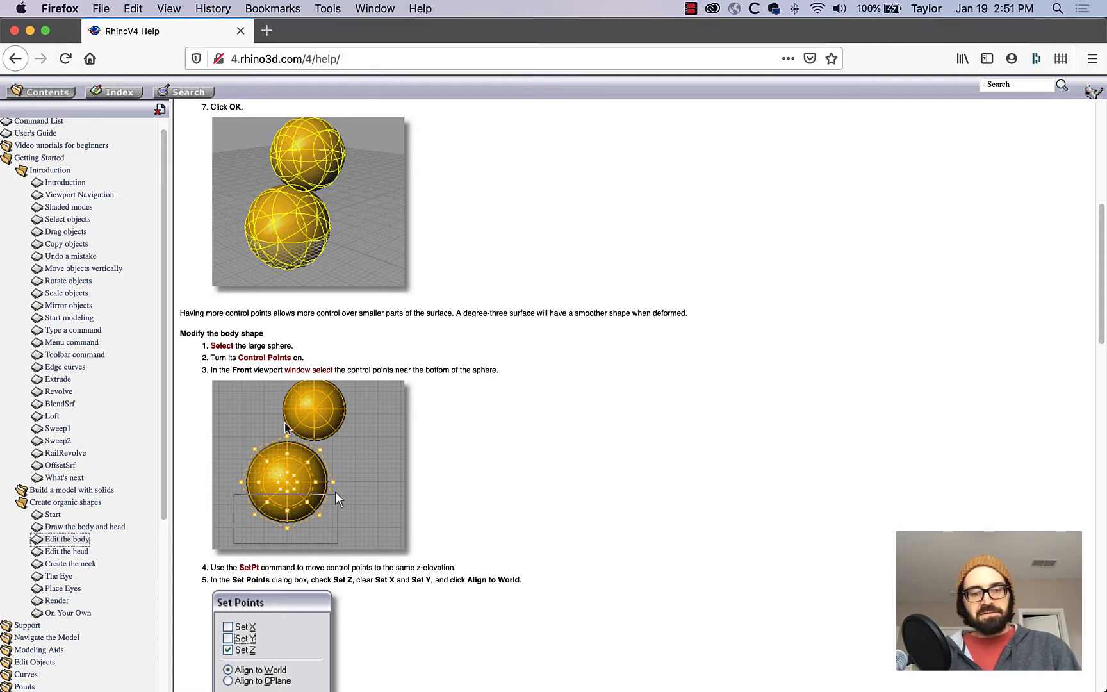
key("super+Tab")
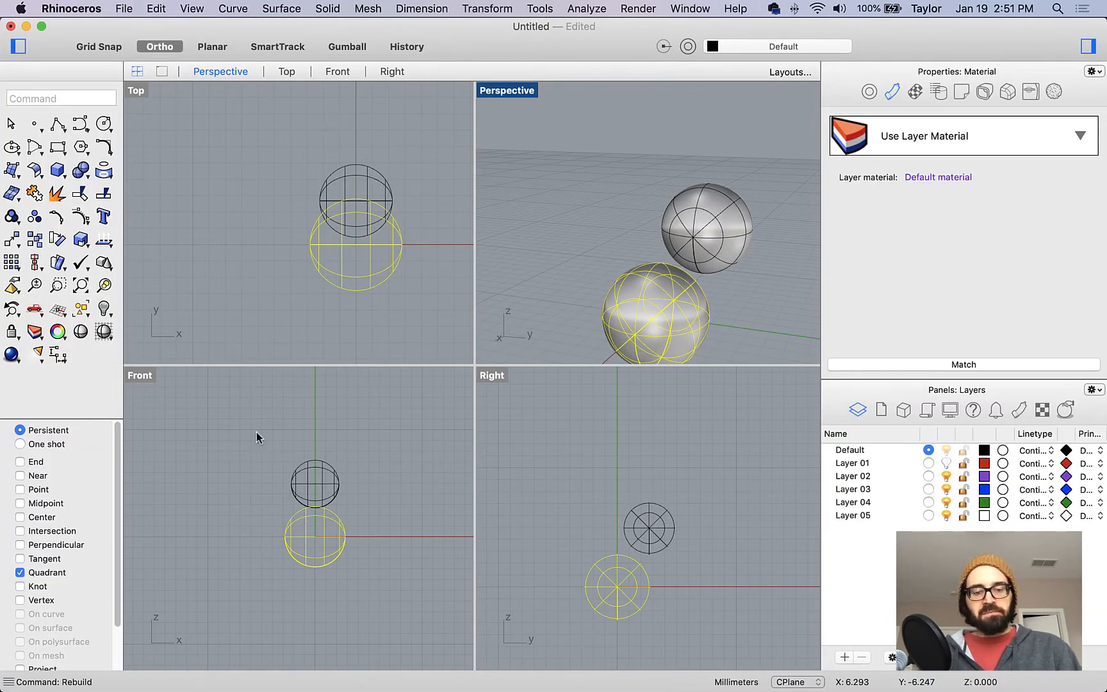
Step: Rotate a copy of both spheres by -90 degrees about the origin in the Top view
left_click_drag(257, 433, 378, 618)
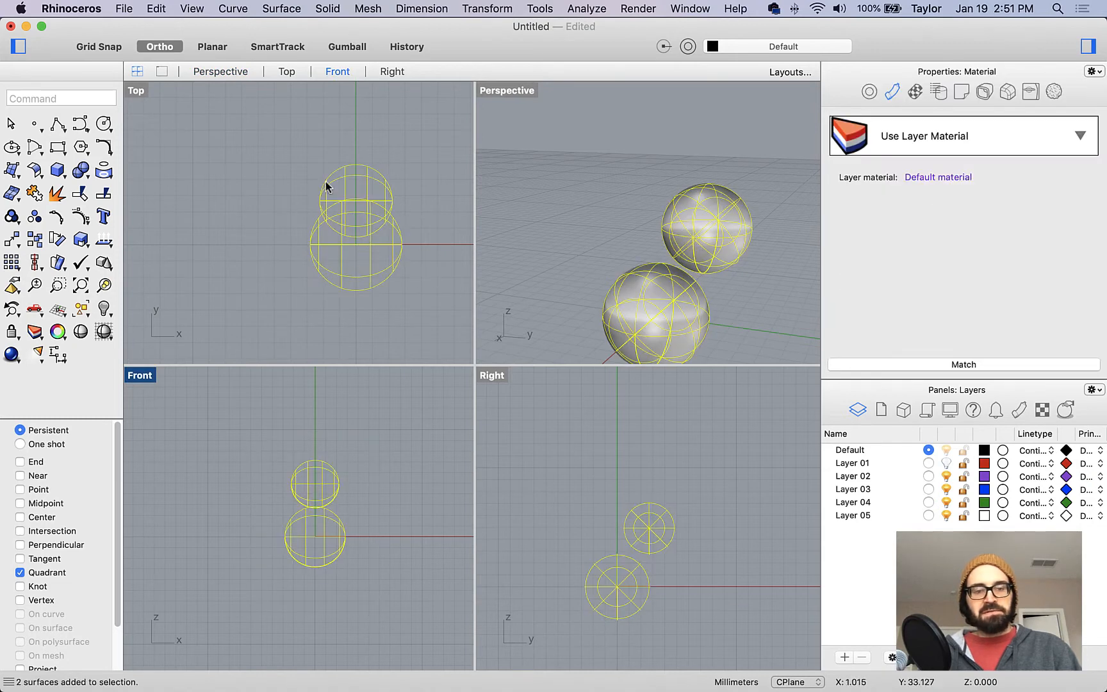
scroll(366, 151, "up", 3)
type("Rotate")
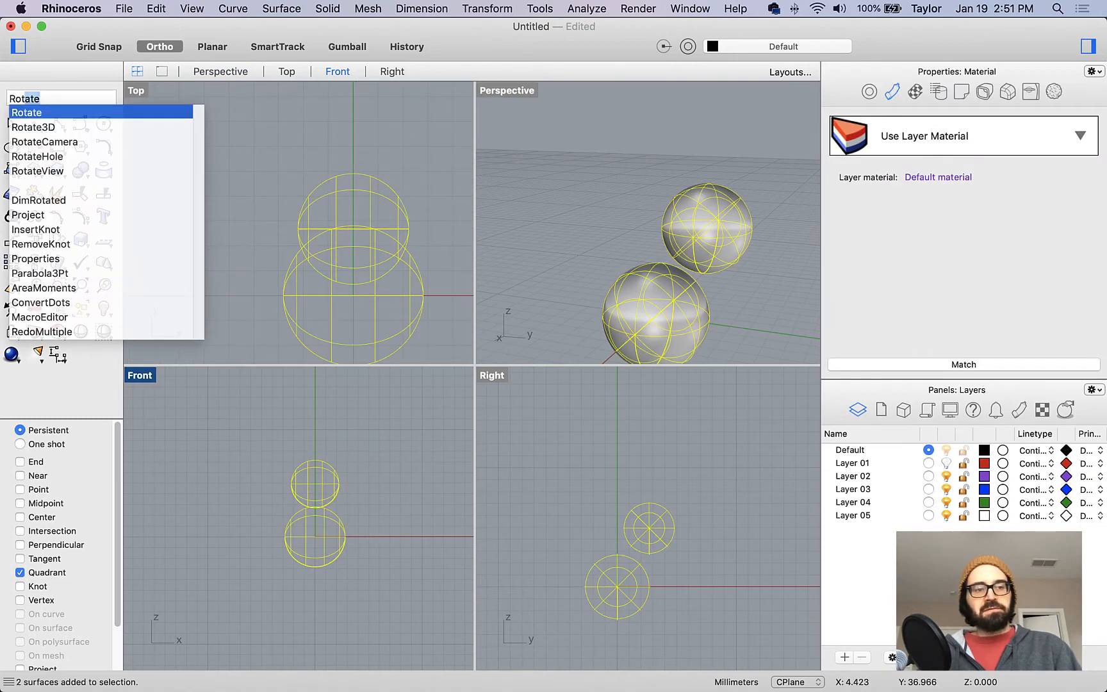
key("Return")
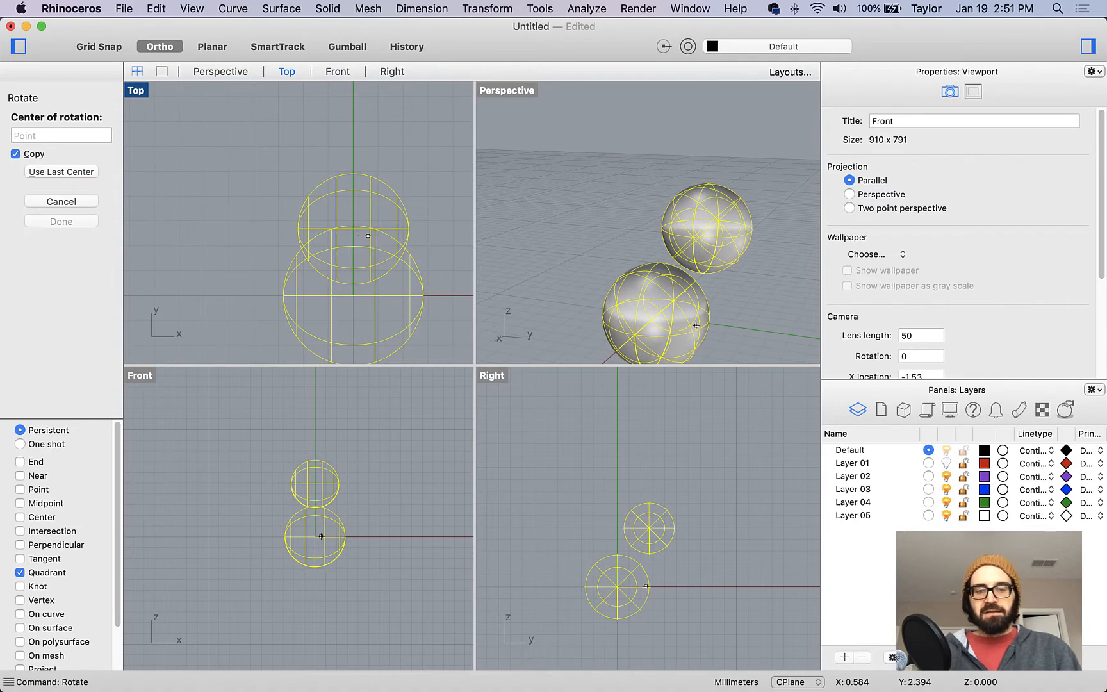
type("0")
key("Return")
type("-90")
scroll(368, 264, "down", 4)
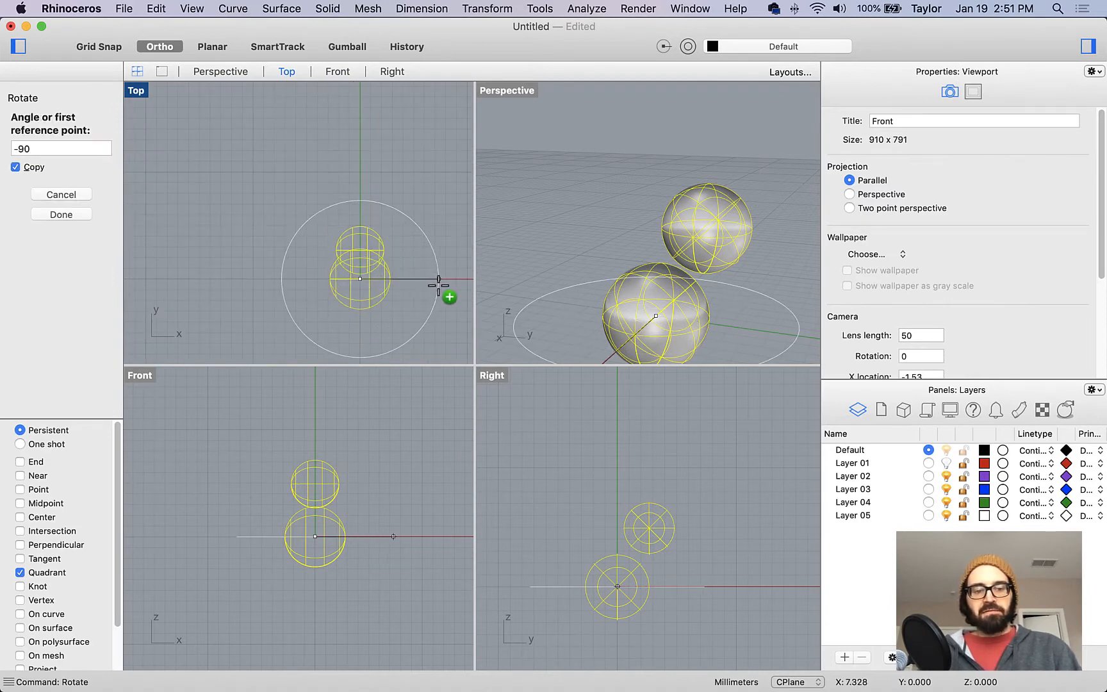
left_click(438, 280)
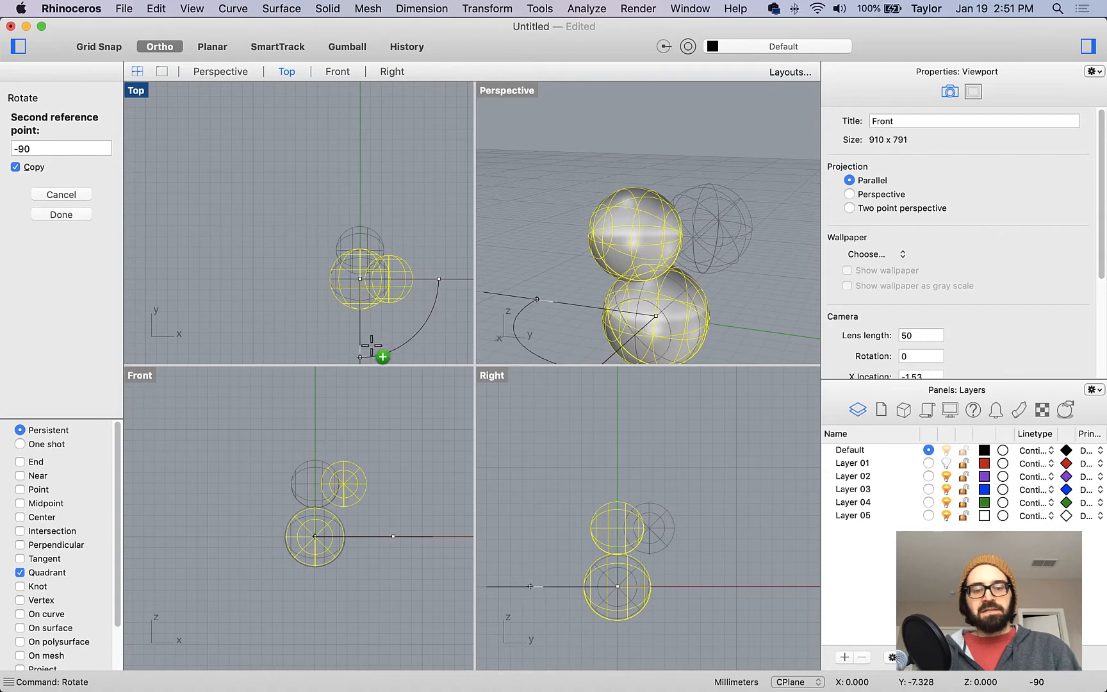
left_click(371, 345)
key("Return")
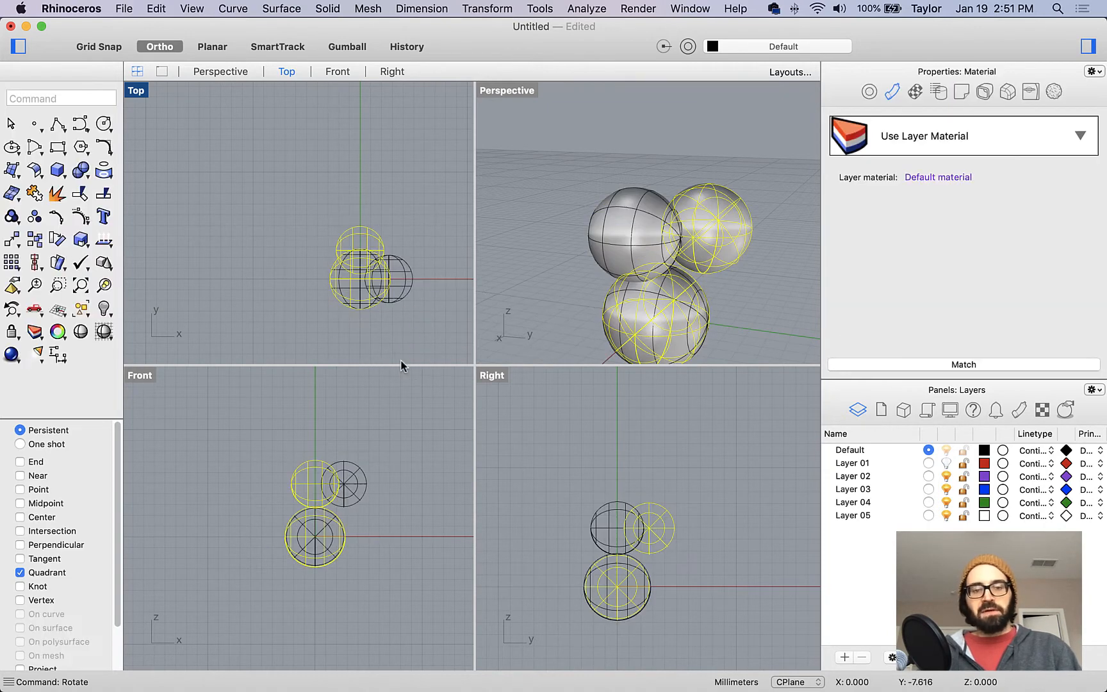
Step: Delete the original pair of spheres, leaving only the rotated copies
key("Delete")
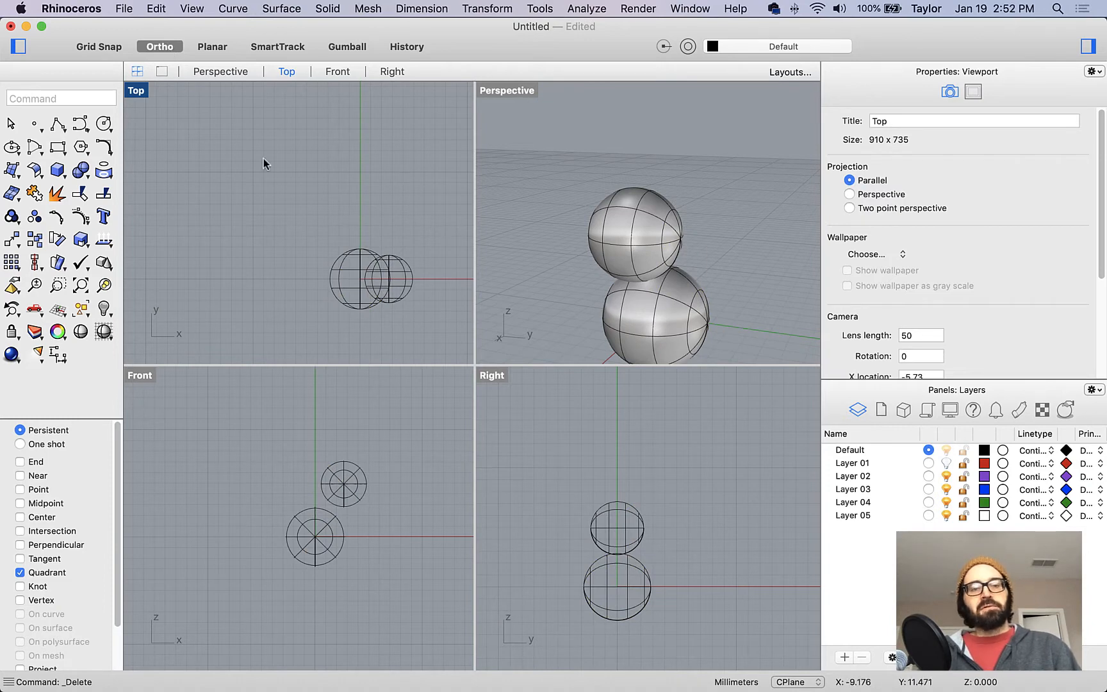
scroll(371, 516, "up", 3)
scroll(371, 527, "down", 3)
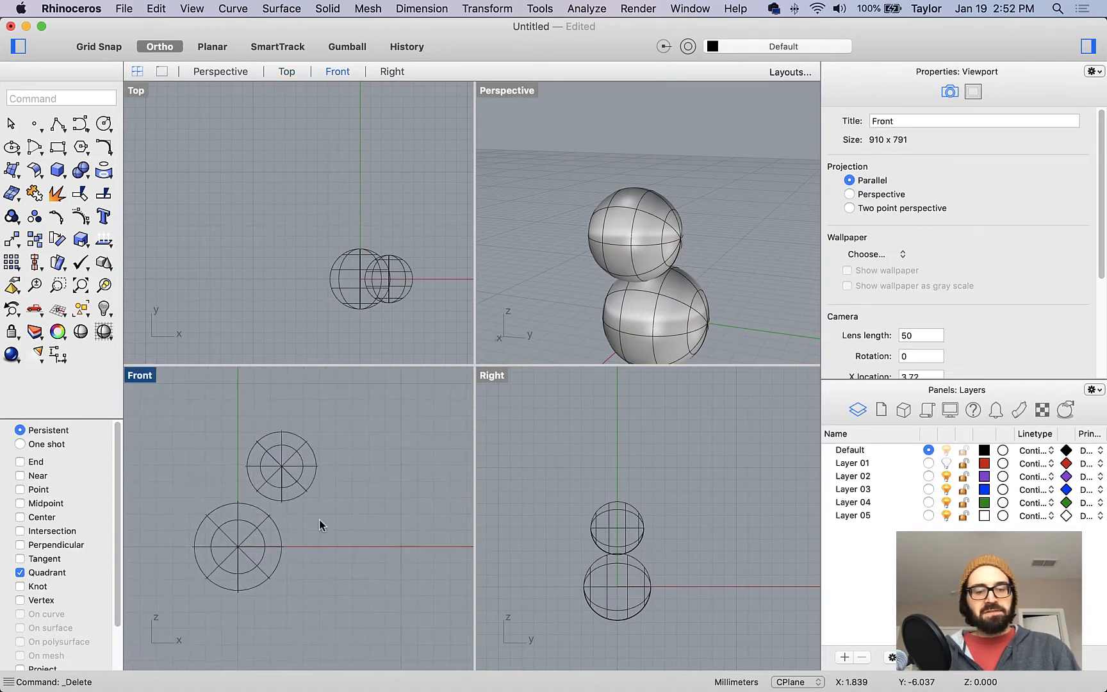
Step: Switch to the browser, compare the sphere arrangement with the tutorial's Front viewport picture, read the control point instructions, and return to Rhinoceros
key("super+Tab")
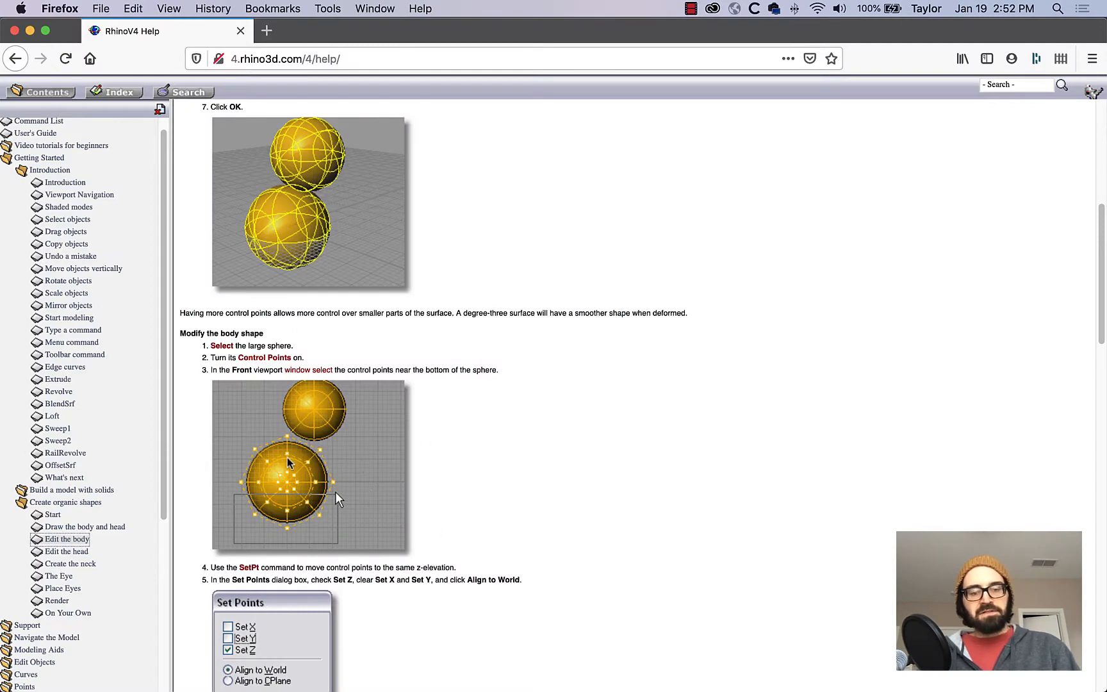
key("super+Tab")
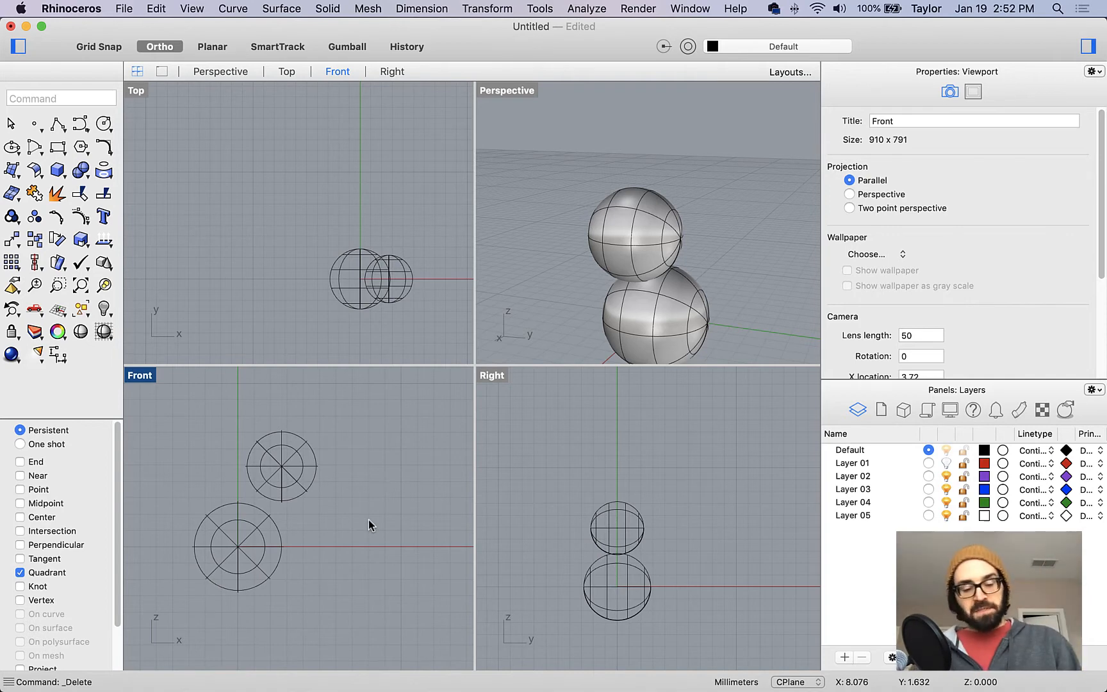
key("super+Tab")
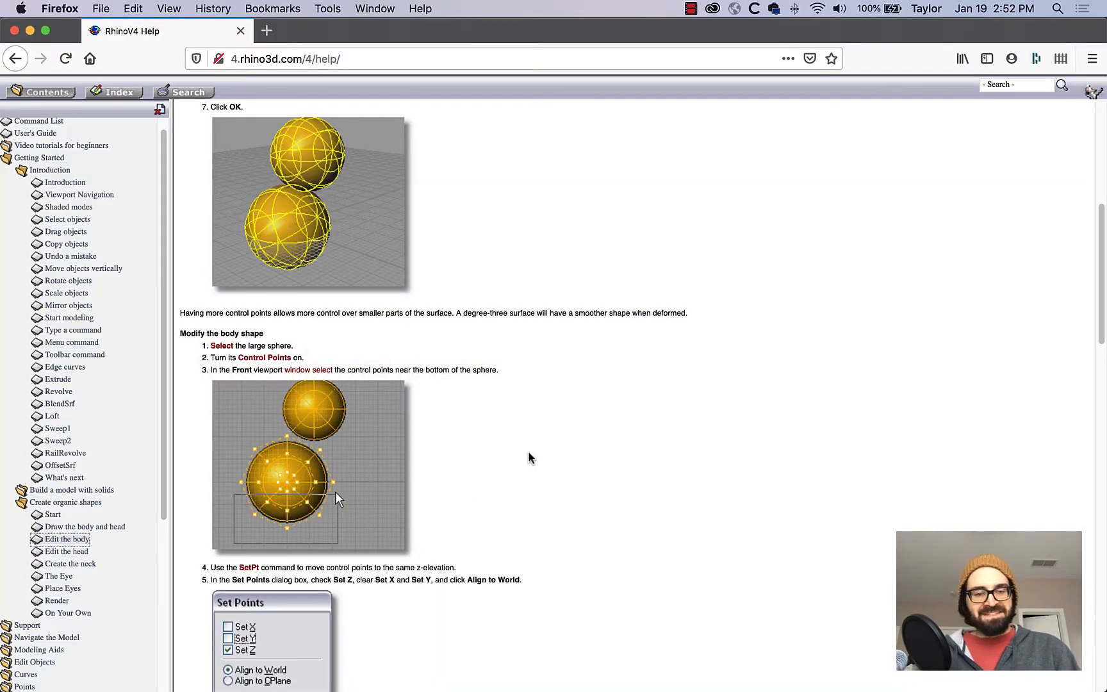
right_click(493, 506)
left_click(519, 413)
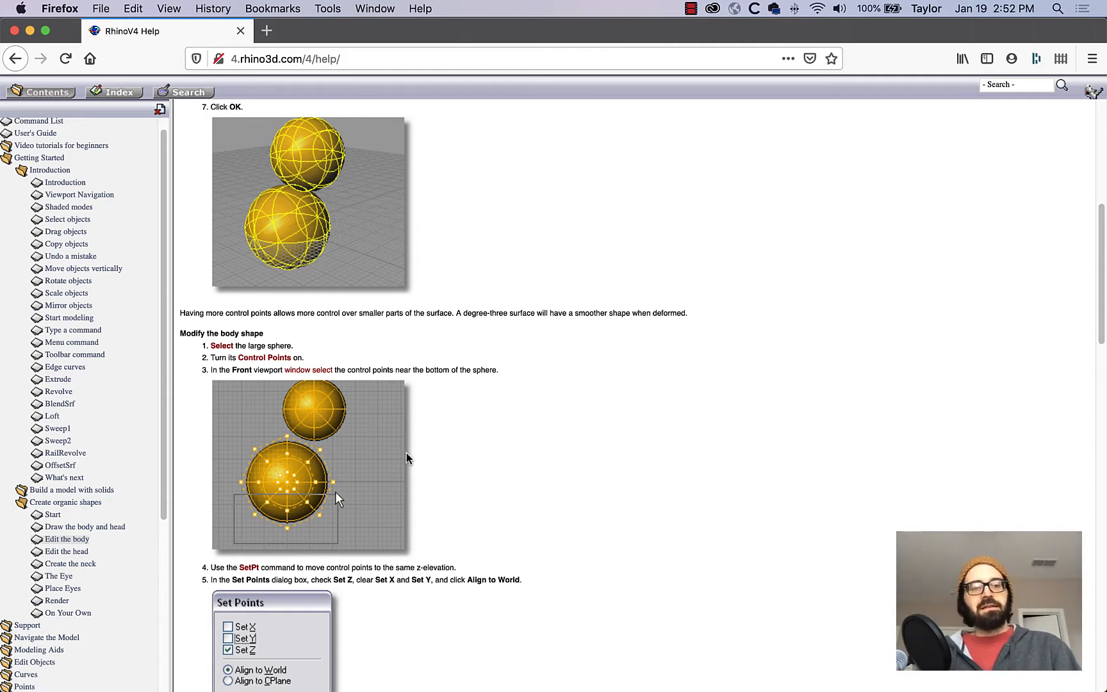
scroll(507, 430, "down", 2)
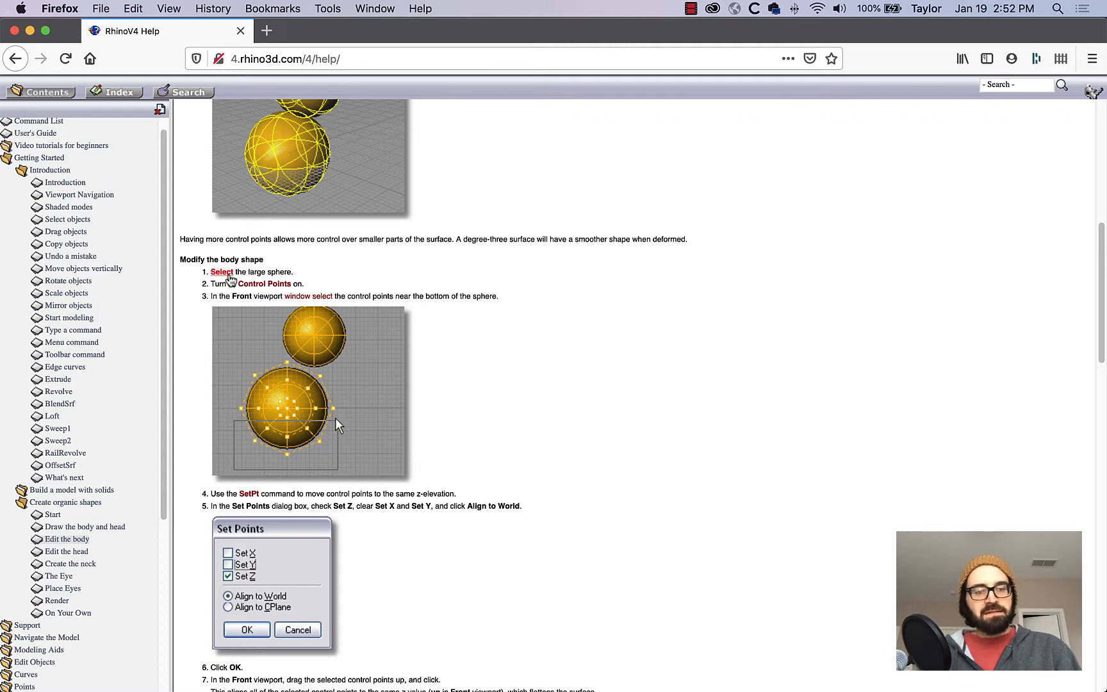
key("super+Tab")
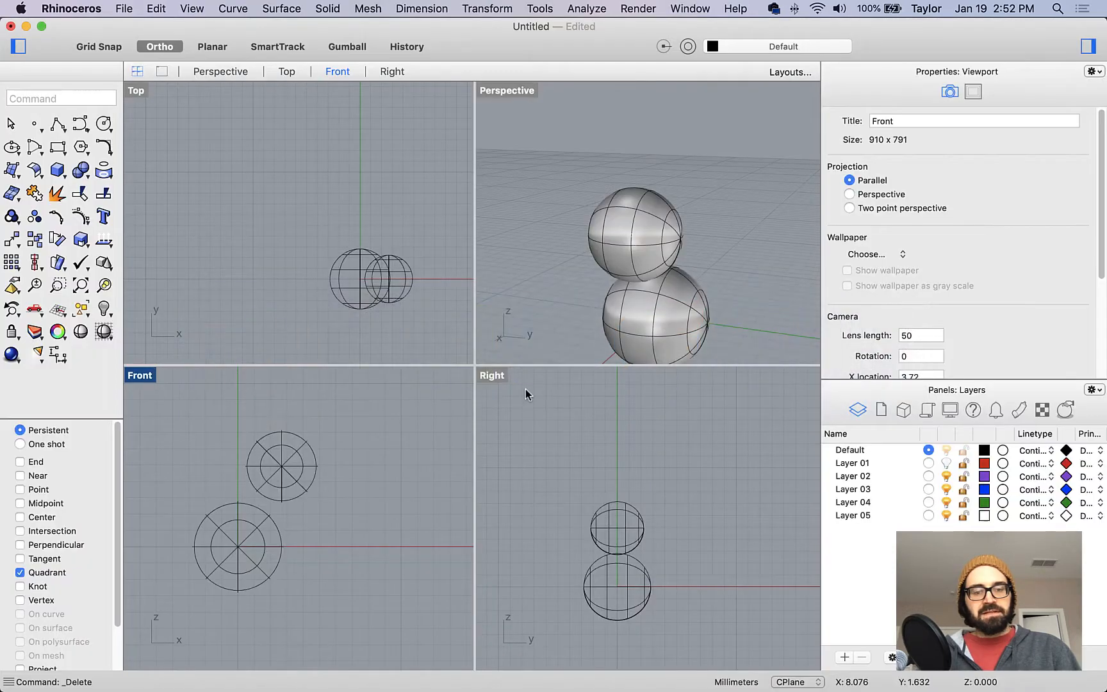
Step: Turn on the control points of the large body sphere
left_click(233, 552)
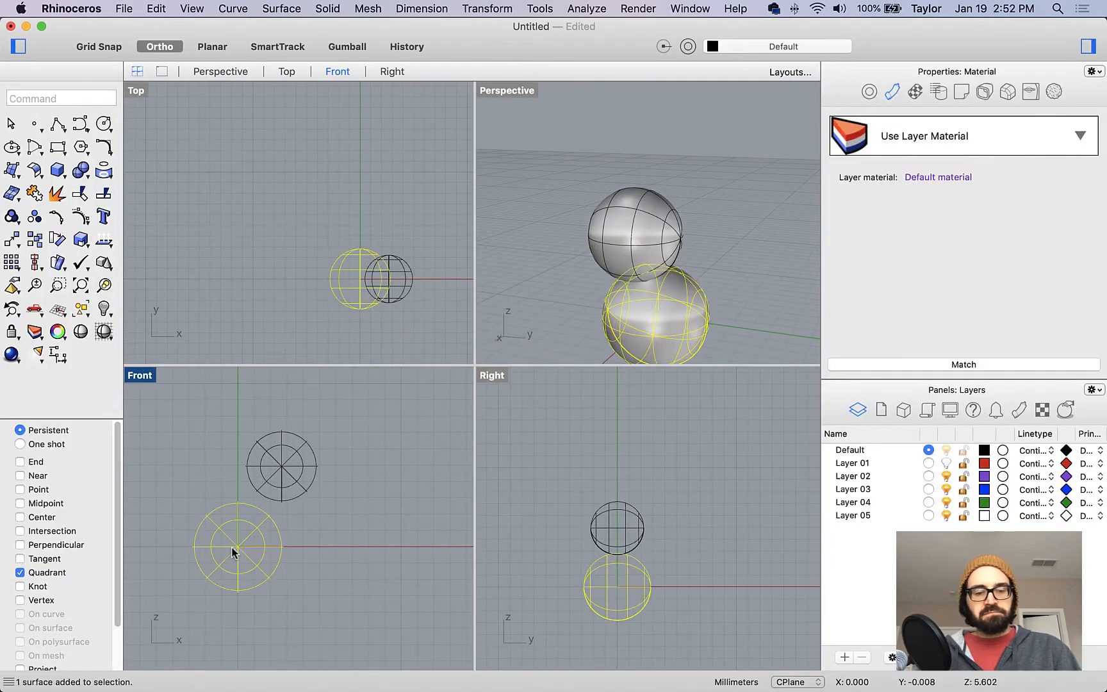
type("contro")
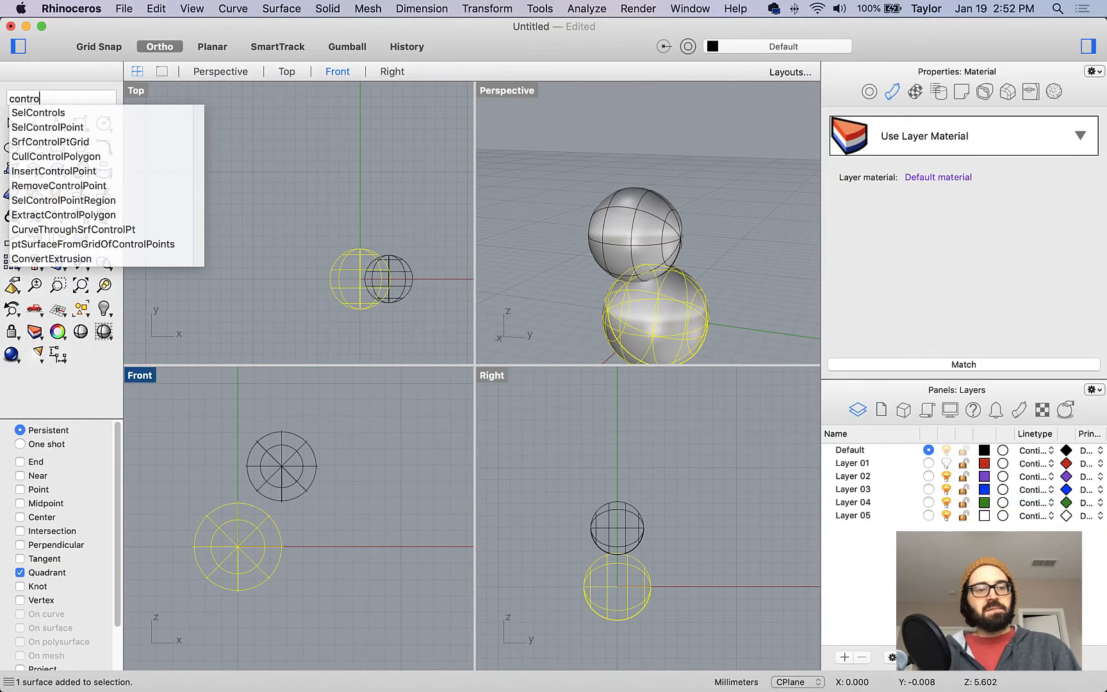
key("BackSpace")
key("BackSpace")
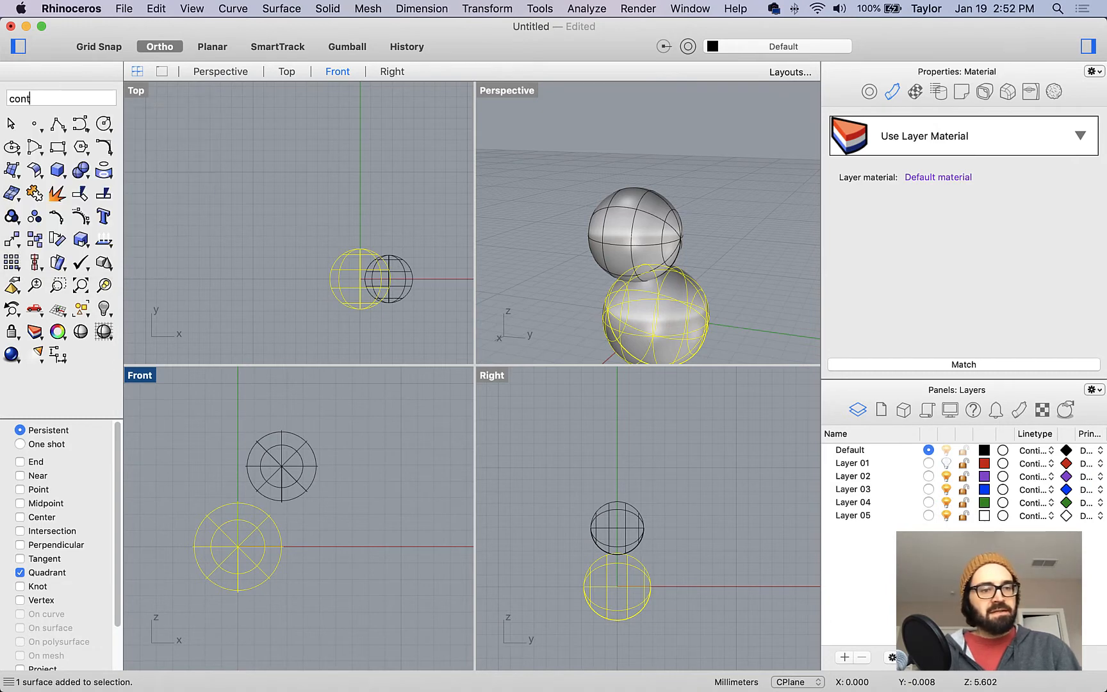
key("BackSpace")
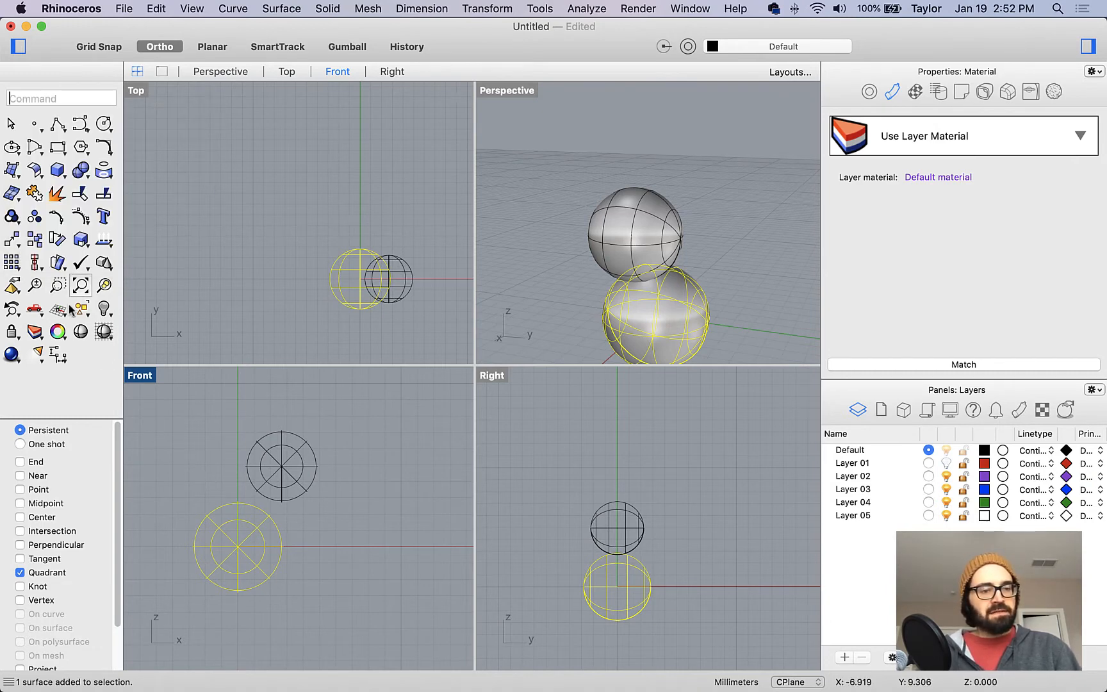
left_click(82, 218)
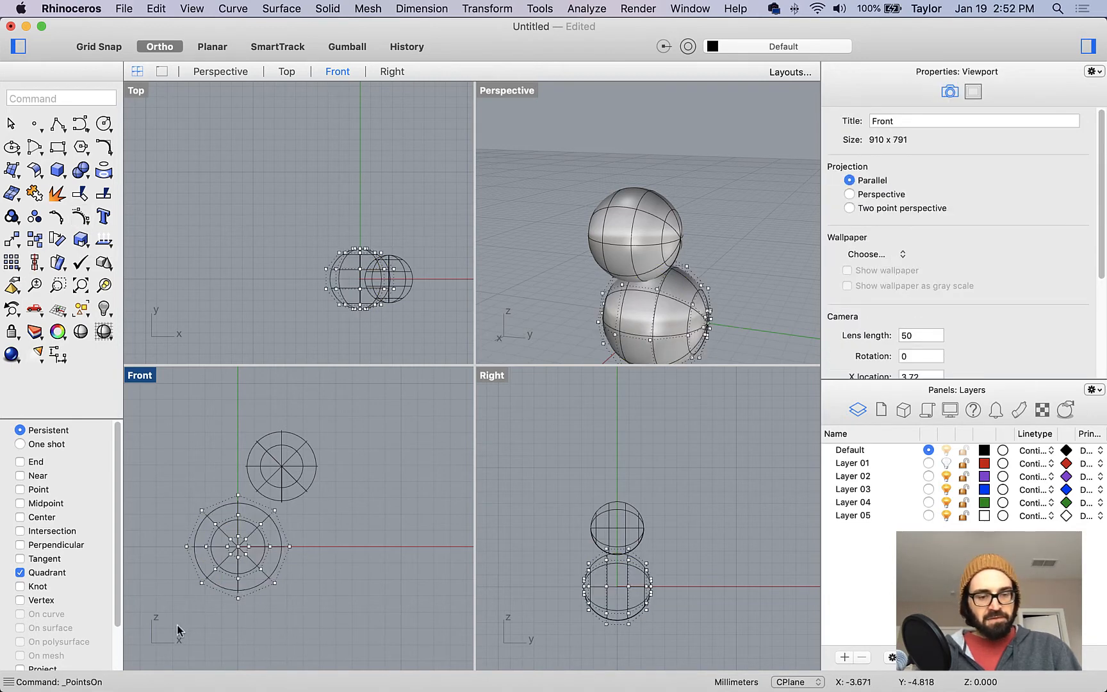
Step: Window-select the control points near the bottom of the body sphere in the Front viewport and check the selection in the Right view
left_click_drag(177, 625, 289, 563)
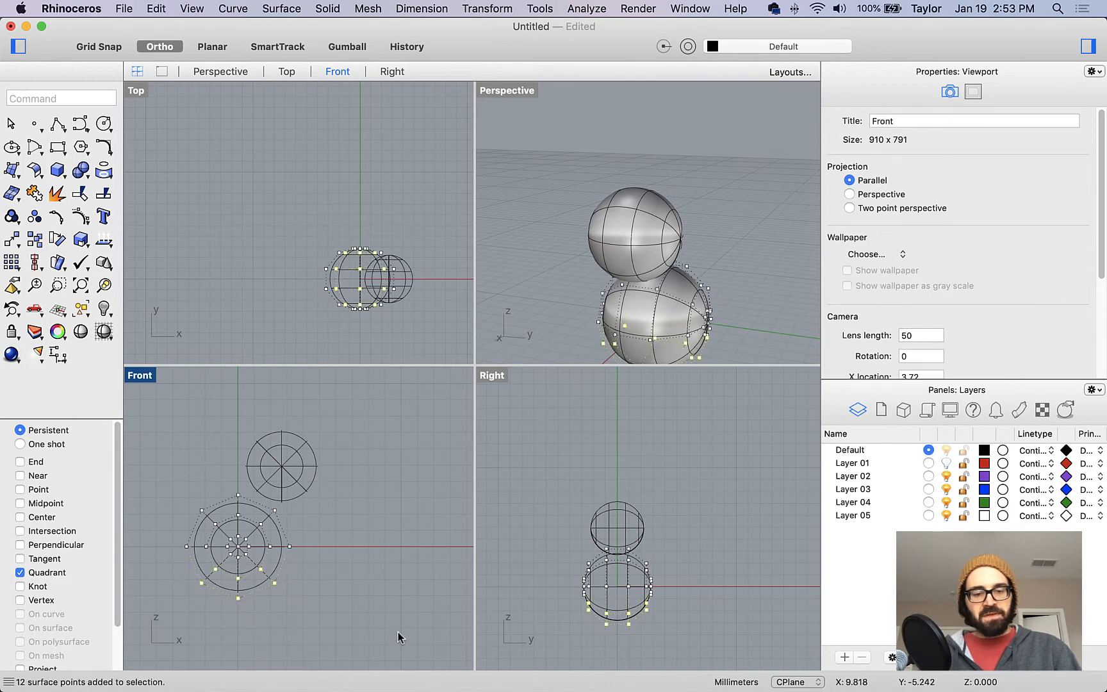
right_click_drag(667, 618, 681, 568)
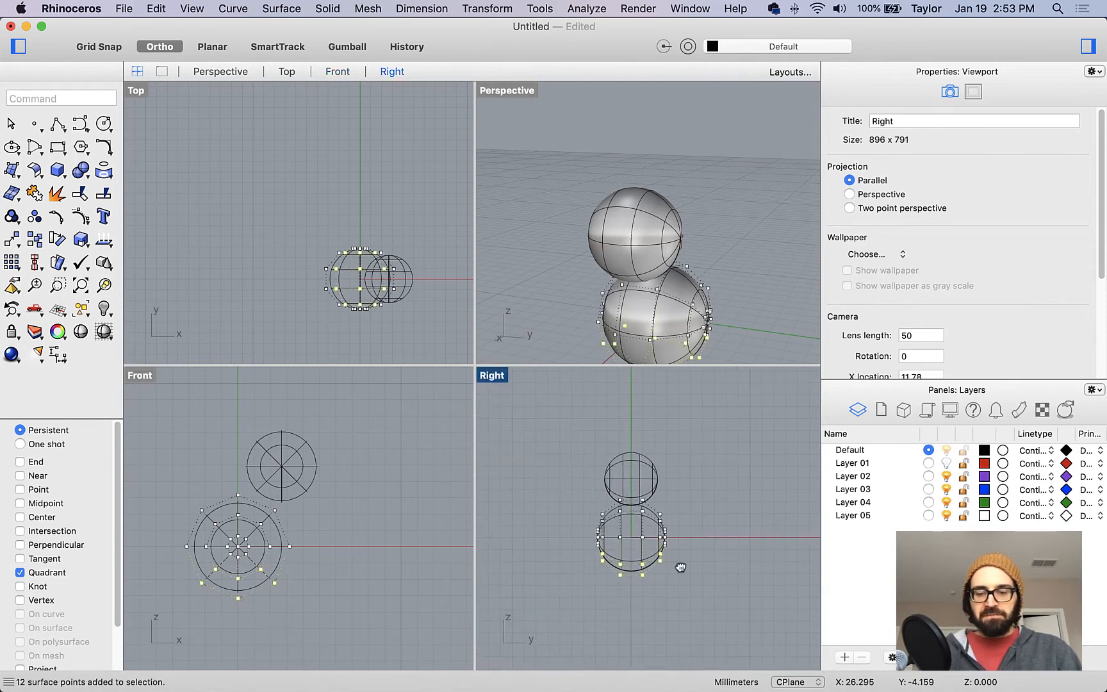
scroll(619, 570, "up", 5)
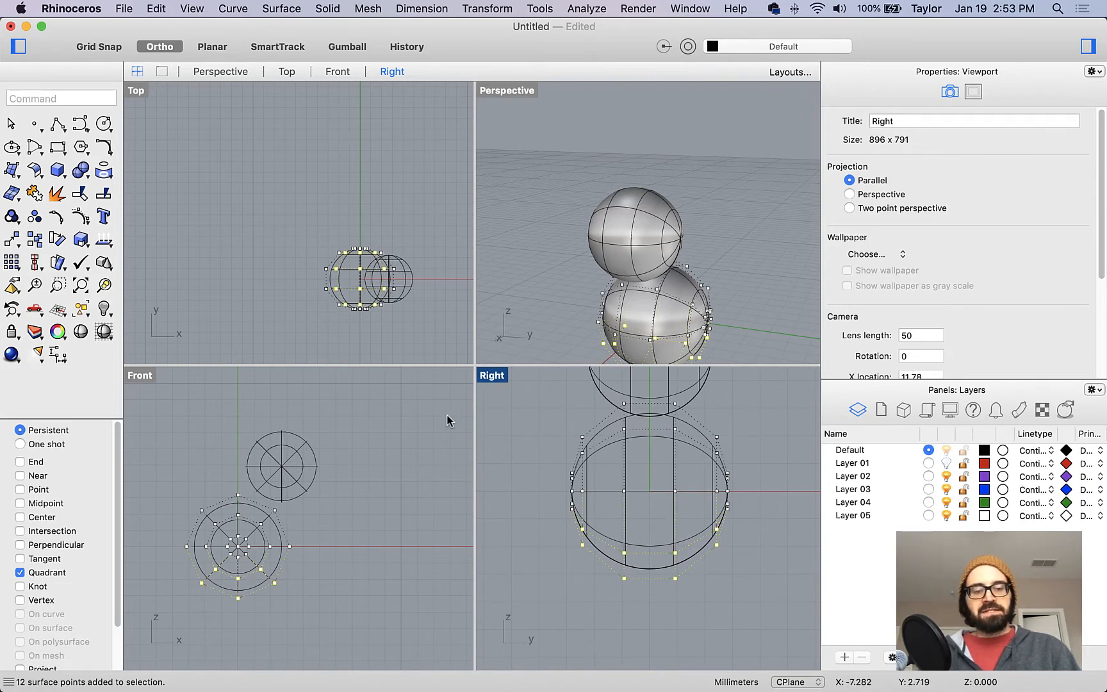
Step: Switch to the browser, read the tutorial's SetPt settings for aligning the control points, and return to Rhinoceros
key("super+Tab")
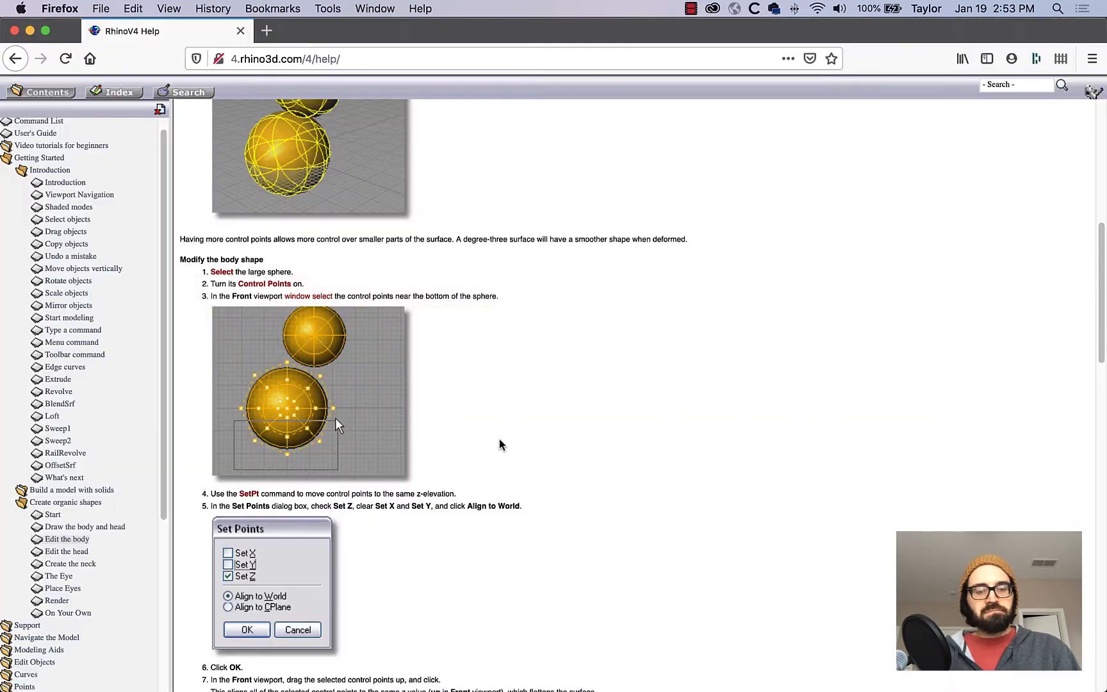
scroll(516, 442, "down", 2)
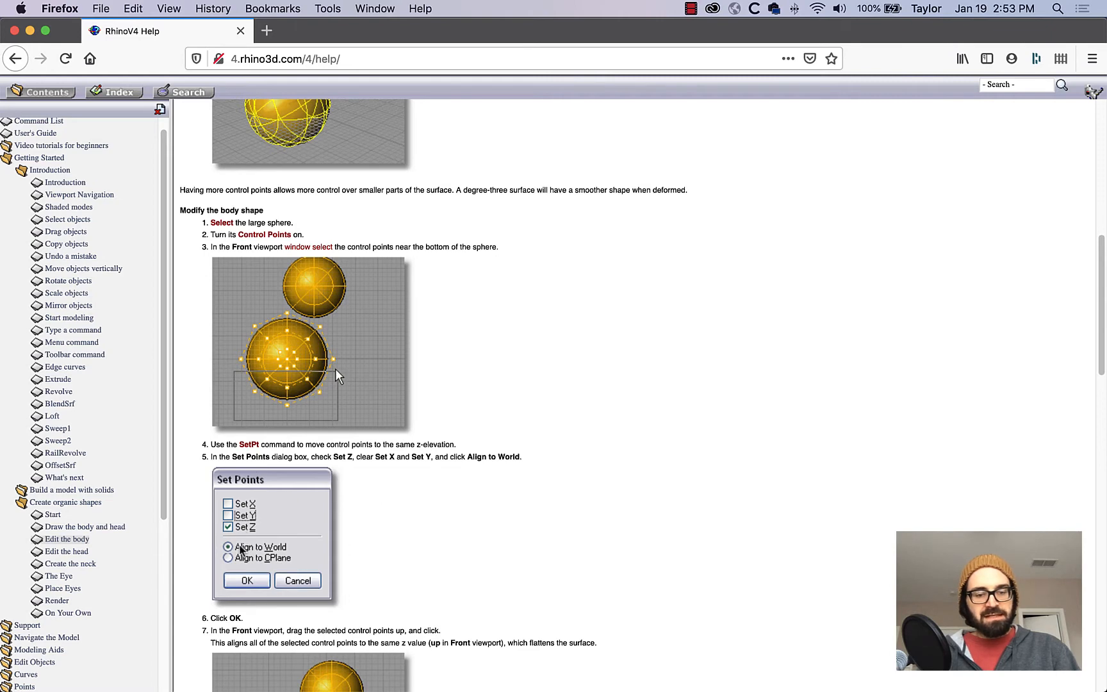
key("super+Tab")
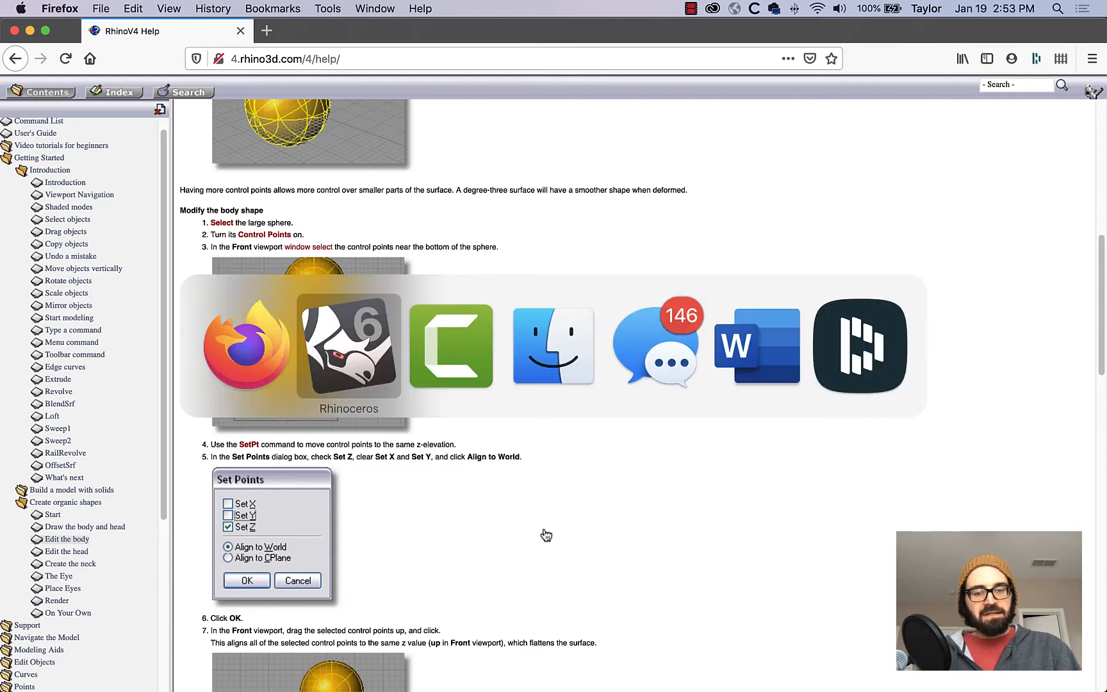
Step: Run SetPt on the selected bottom control points in the Front viewport with only Set Z enabled and Align to World
left_click(160, 384)
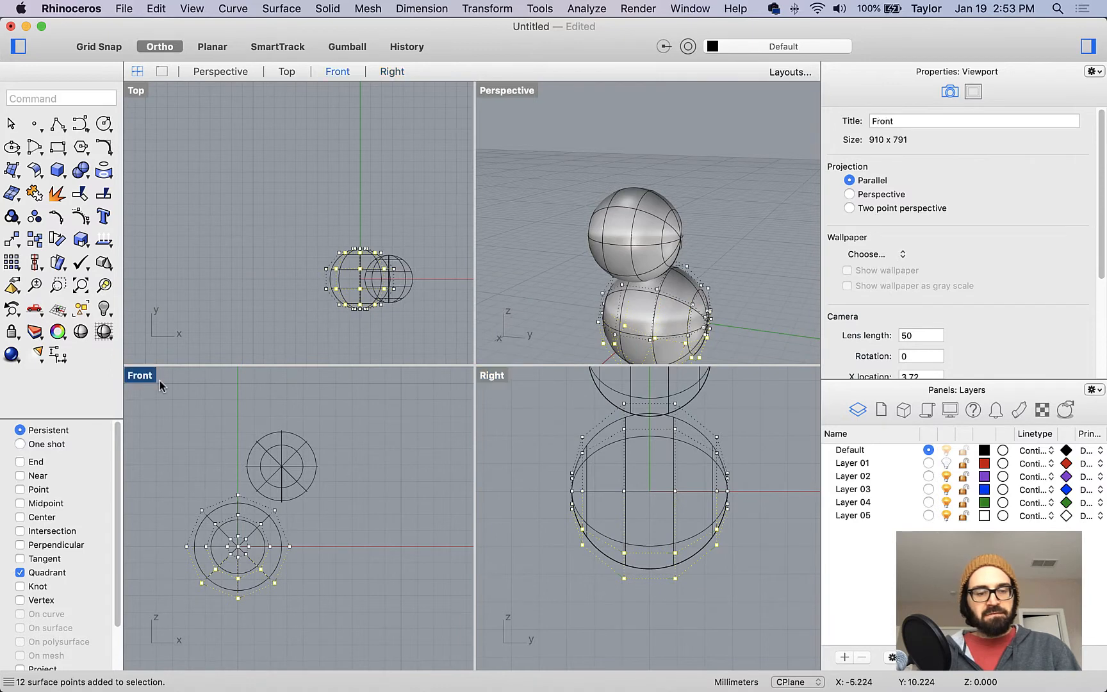
type("SetPt")
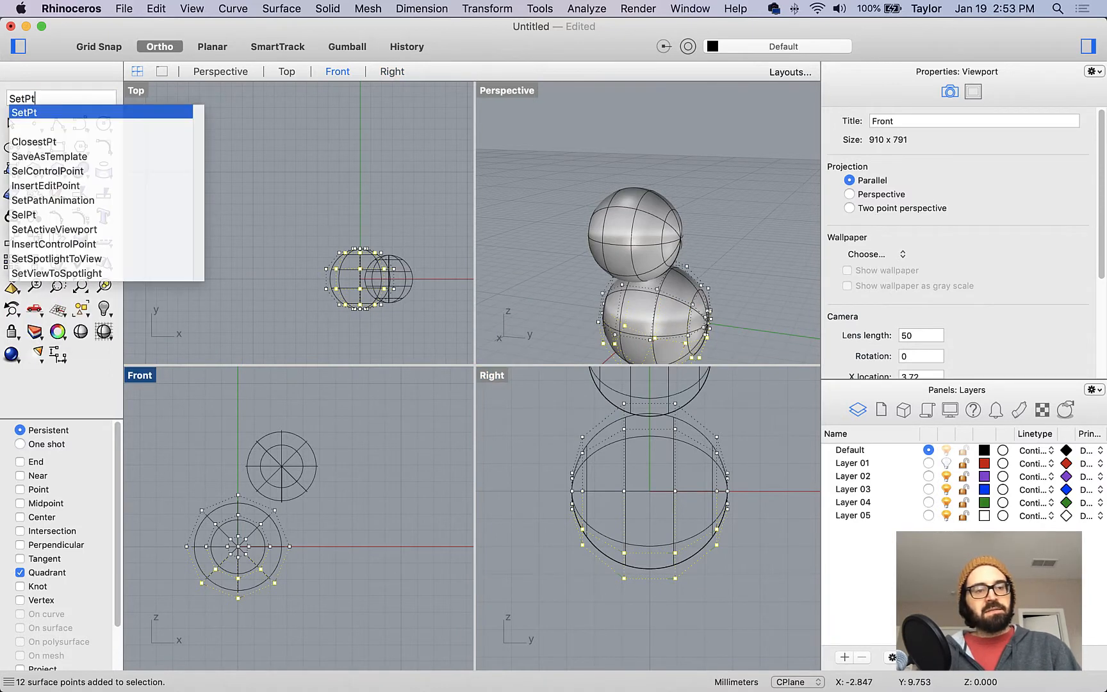
key("Return")
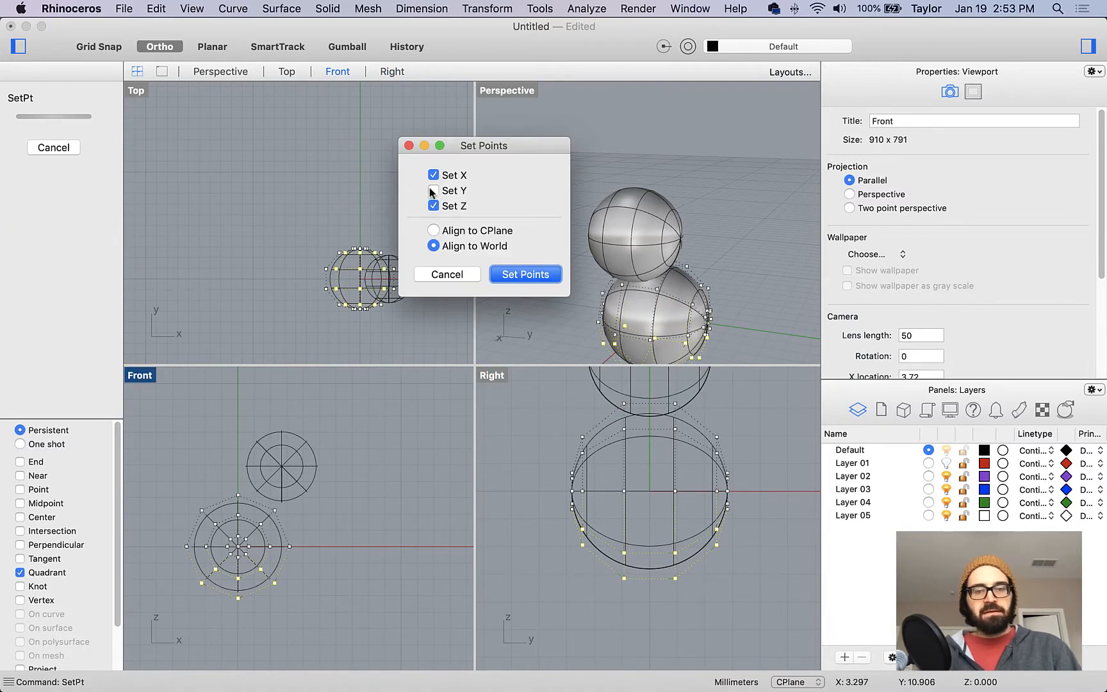
left_click(433, 176)
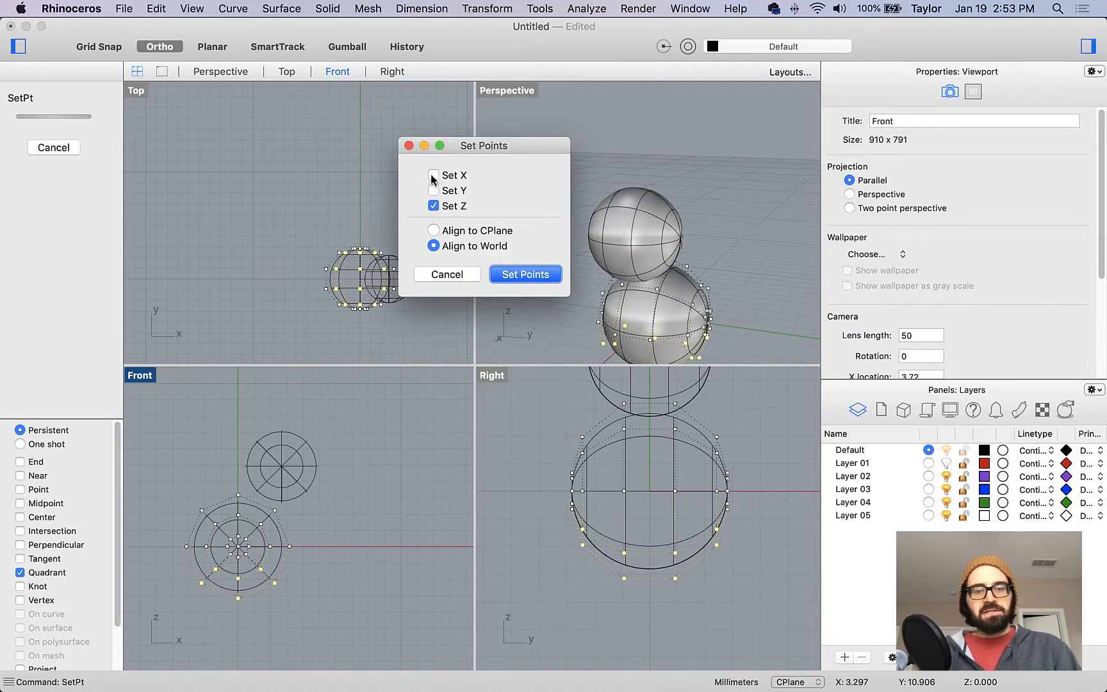
left_click(507, 274)
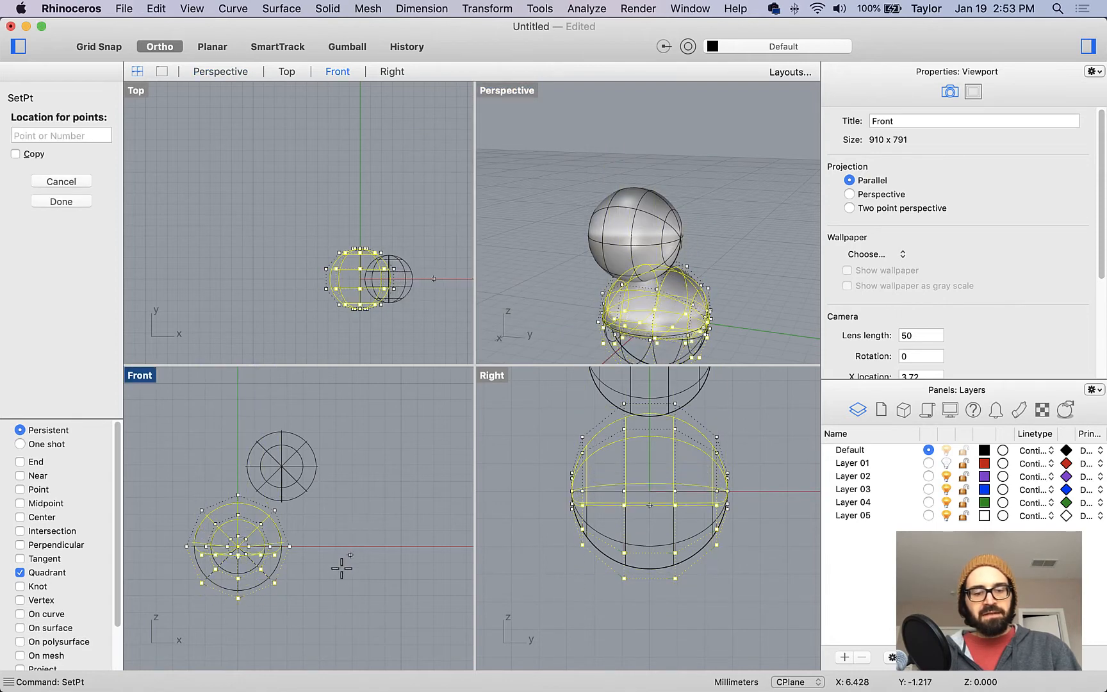
Step: Enable Grid Snap and place the aligned control points slightly below the body's horizontal centre line in the Front viewport to flatten its bottom
scroll(312, 566, "up", 5)
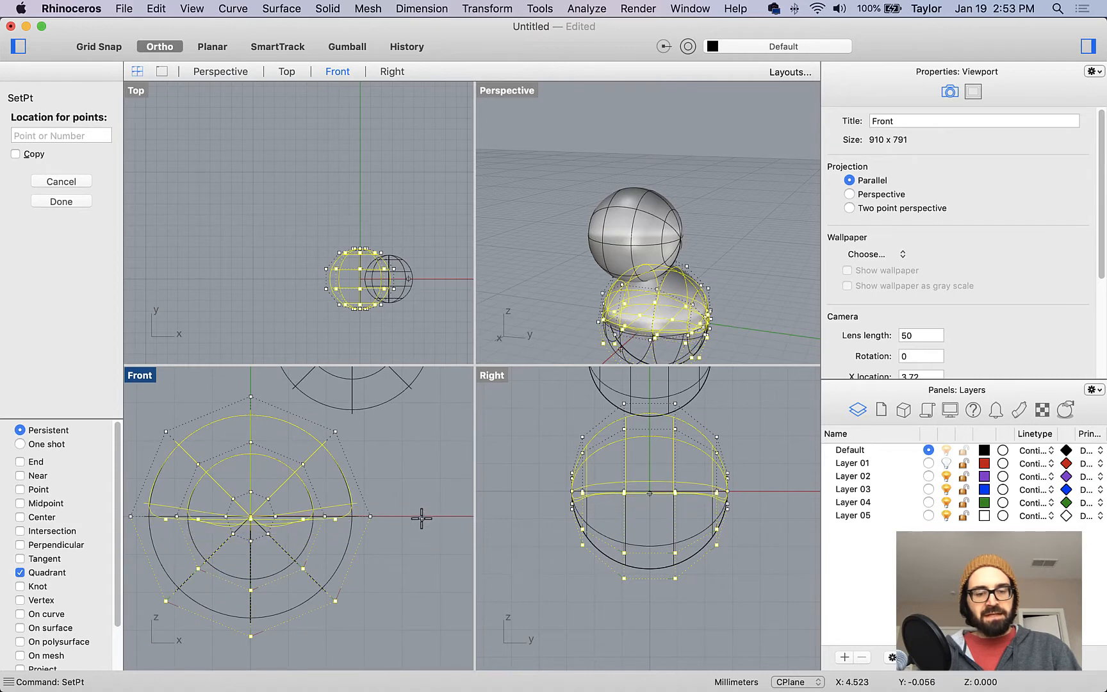
left_click(101, 50)
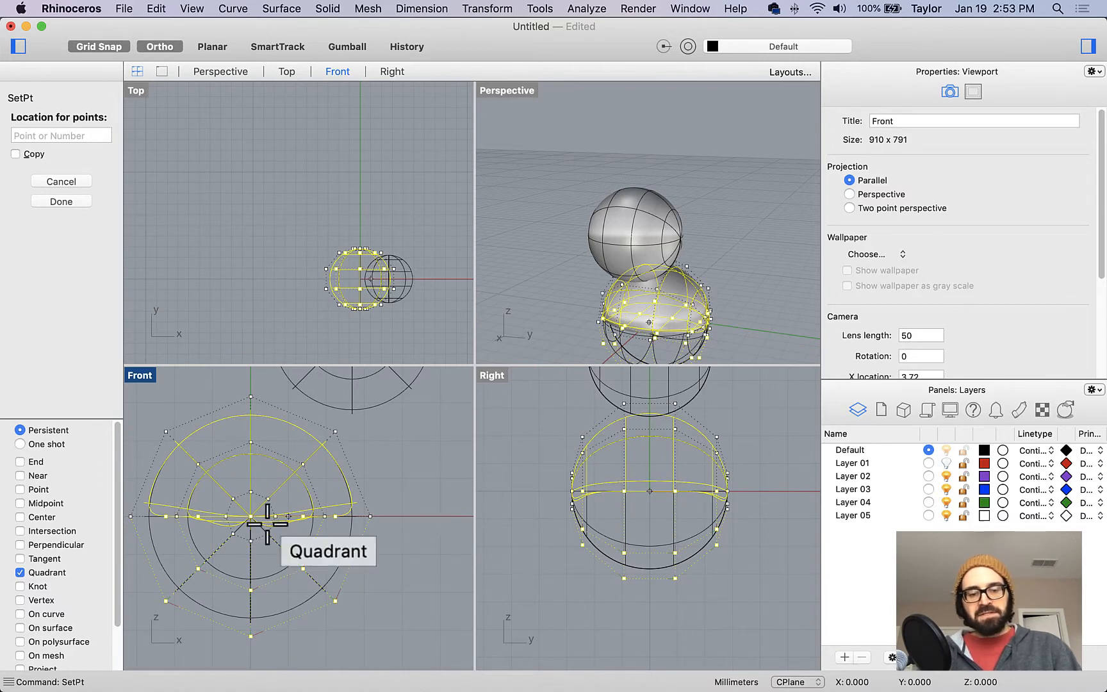
left_click(432, 543)
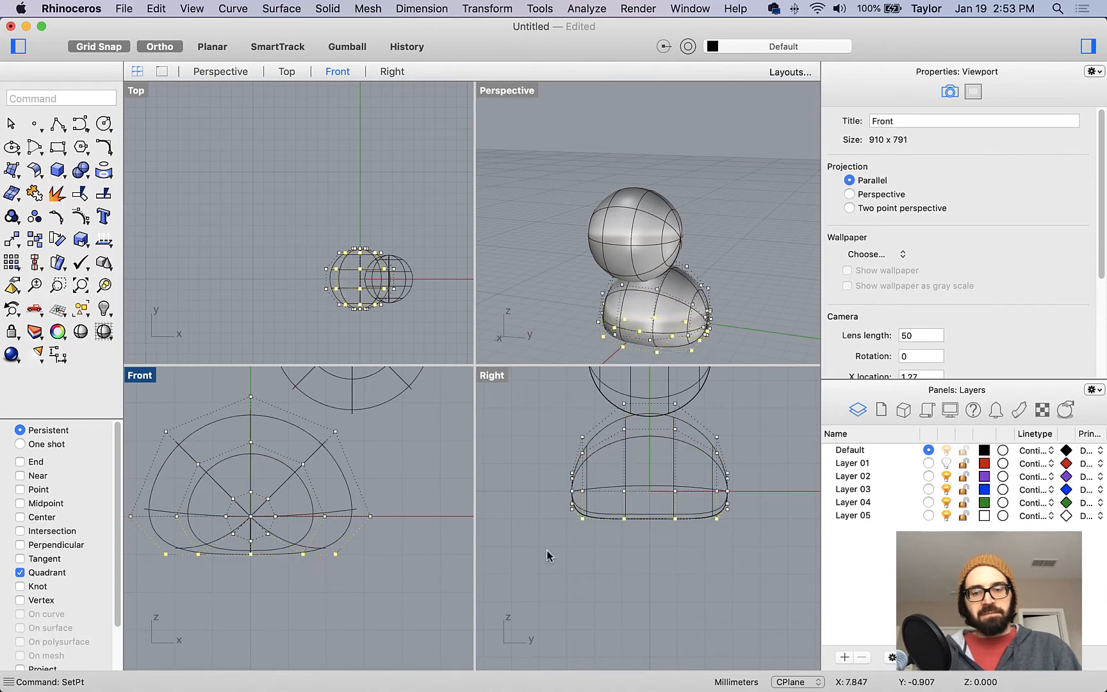
right_click_drag(692, 340, 742, 357)
Step: Switch to the browser, compare the flattened body with the tutorial picture, read the tail-forming instructions, and return to Rhinoceros
key("super+Tab")
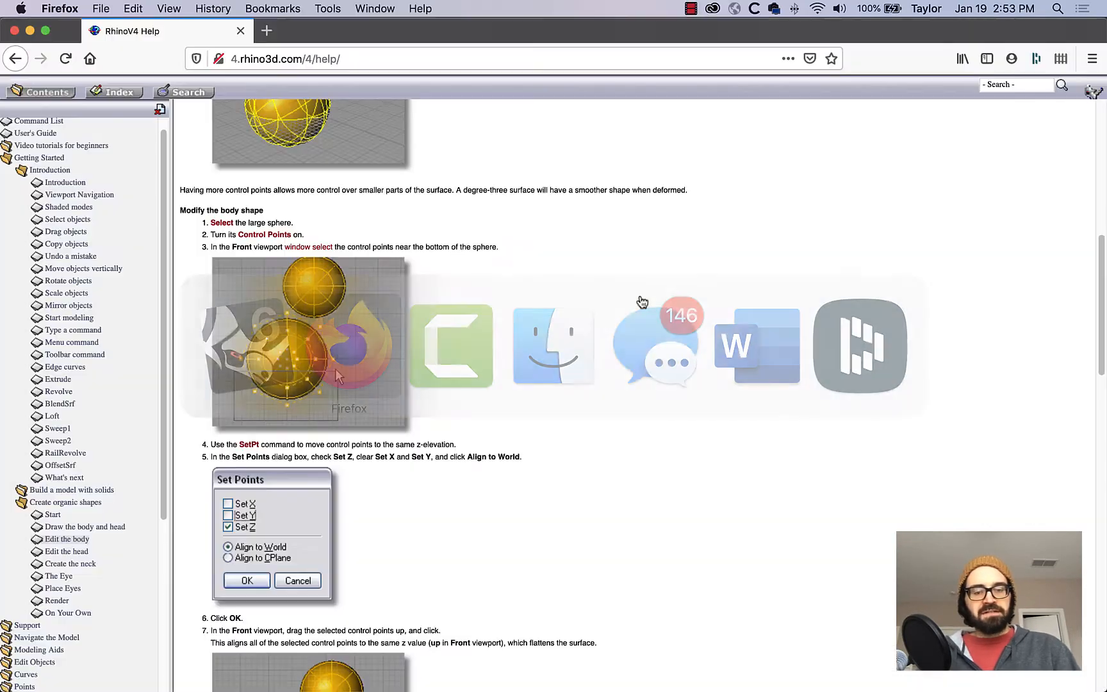
scroll(602, 513, "down", 5)
scroll(603, 512, "down", 2)
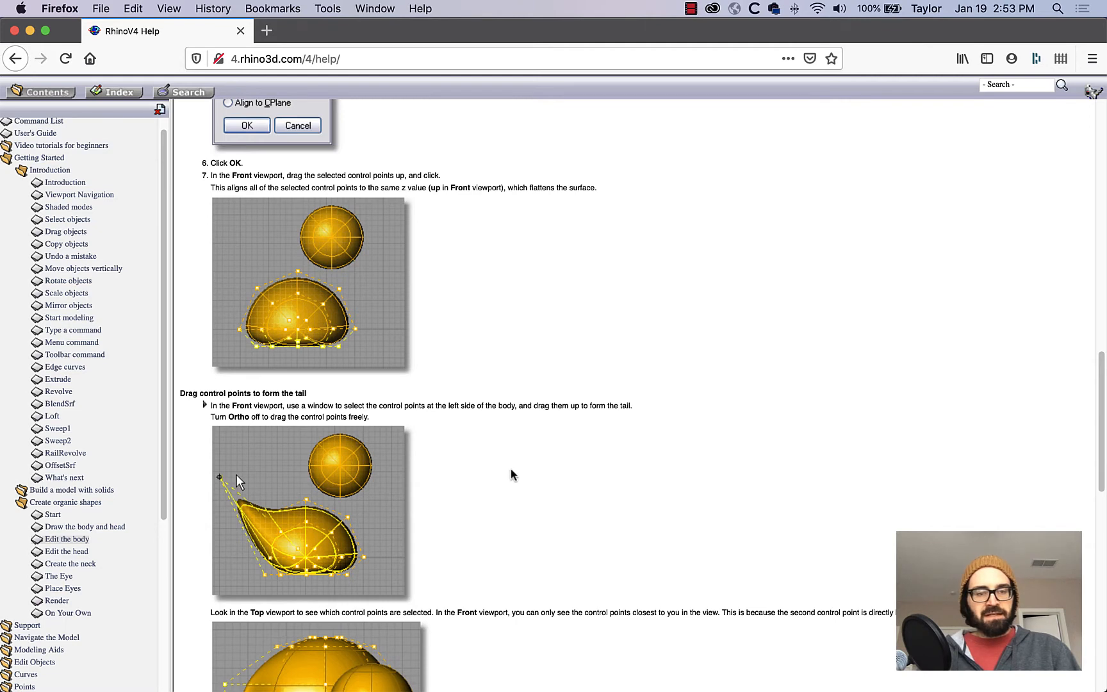
scroll(506, 532, "down", 4)
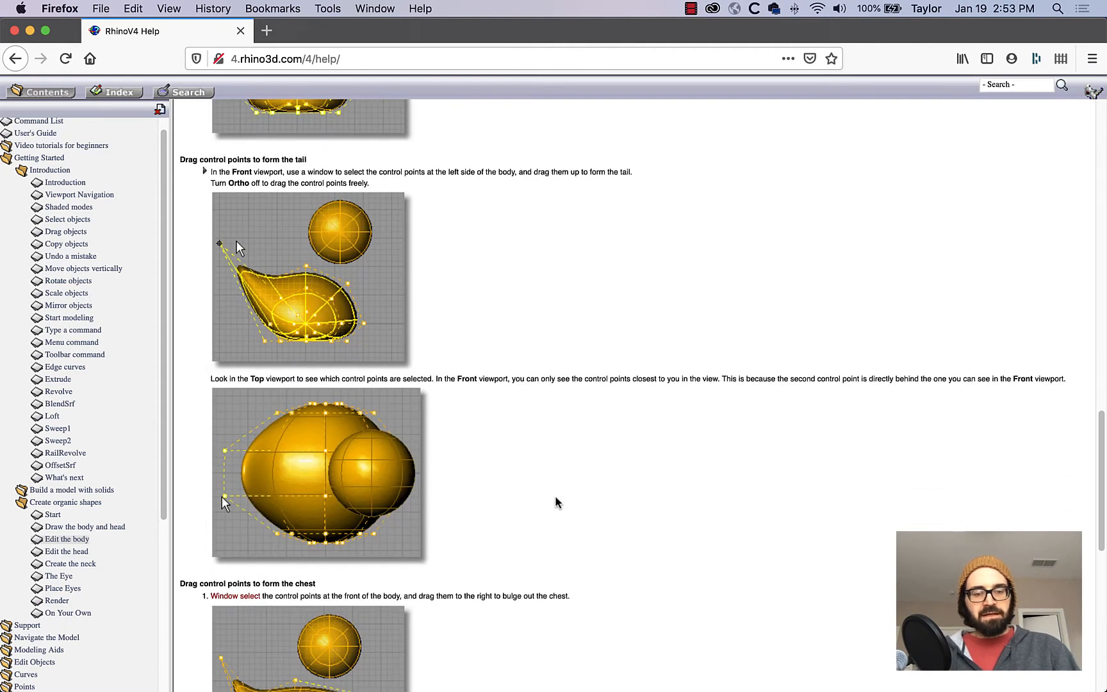
key("super+Tab")
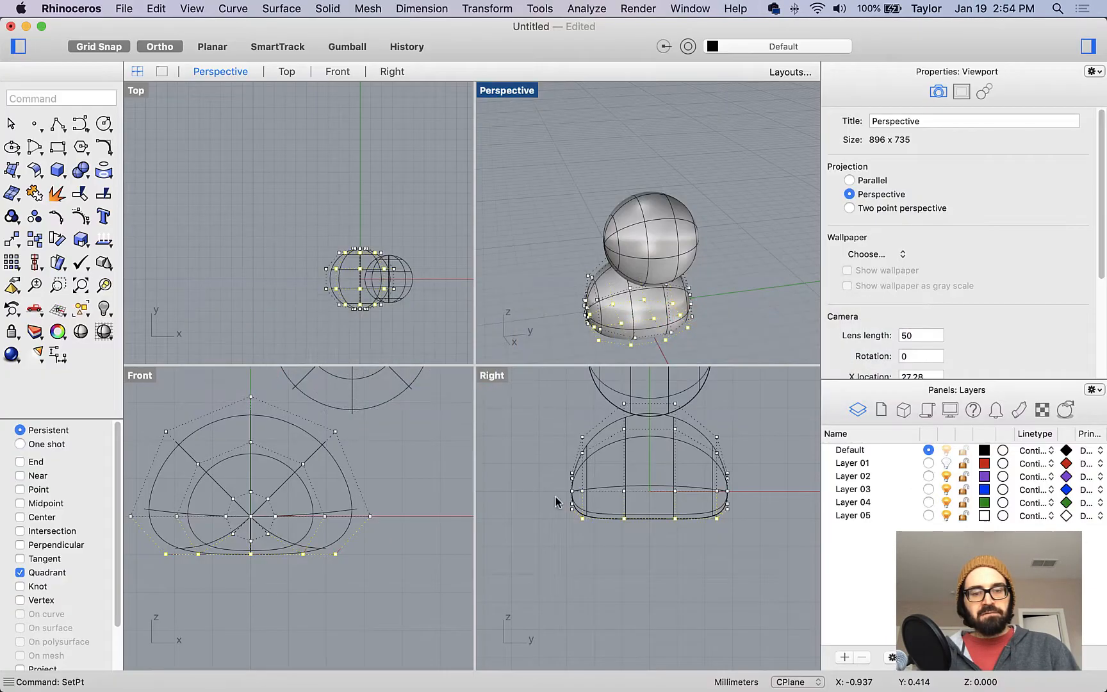
Step: Window-select the control points at the body's left side in the Front viewport and move them up and left with Ortho off to form the tail
right_click_drag(302, 555, 395, 569)
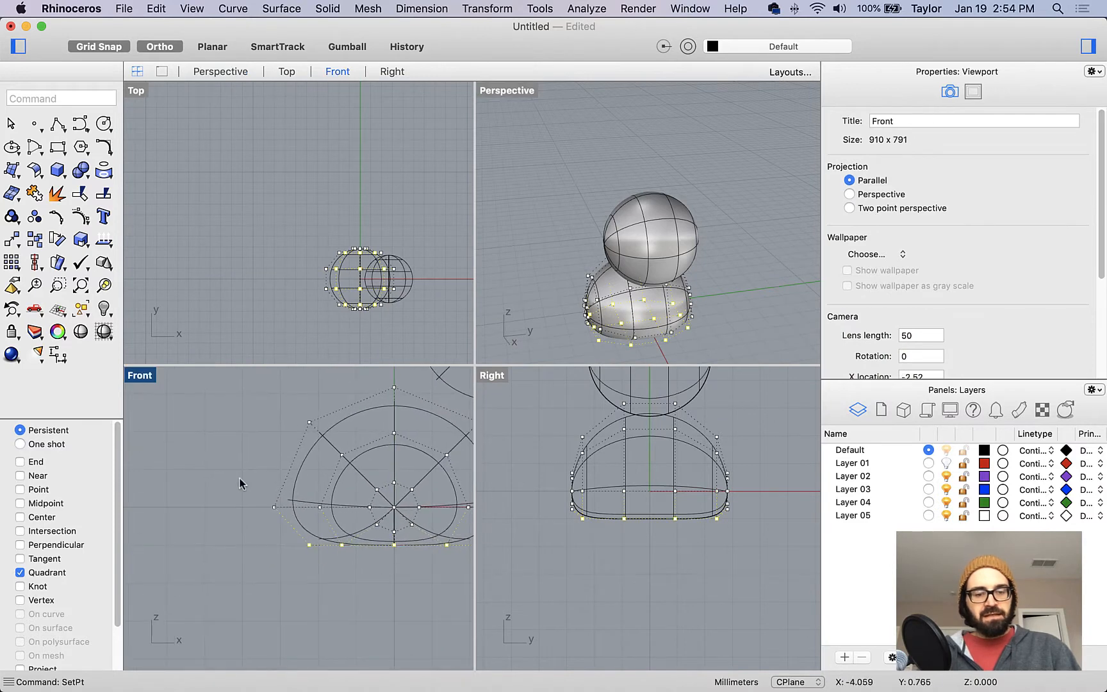
left_click_drag(239, 478, 328, 510)
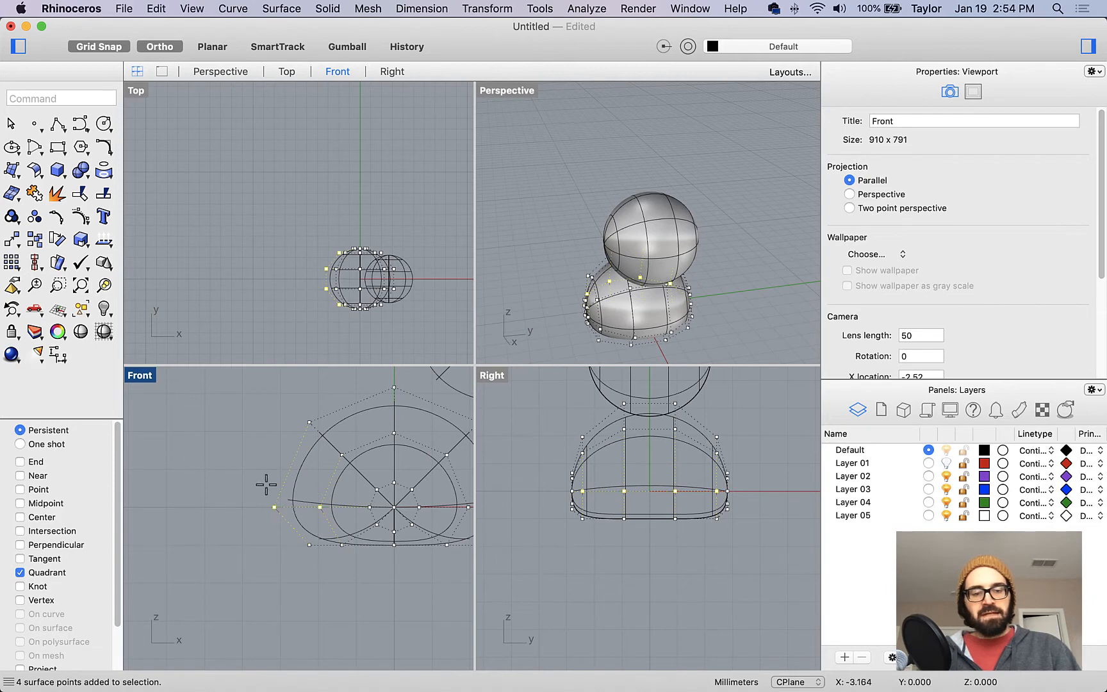
left_click_drag(273, 503, 214, 424)
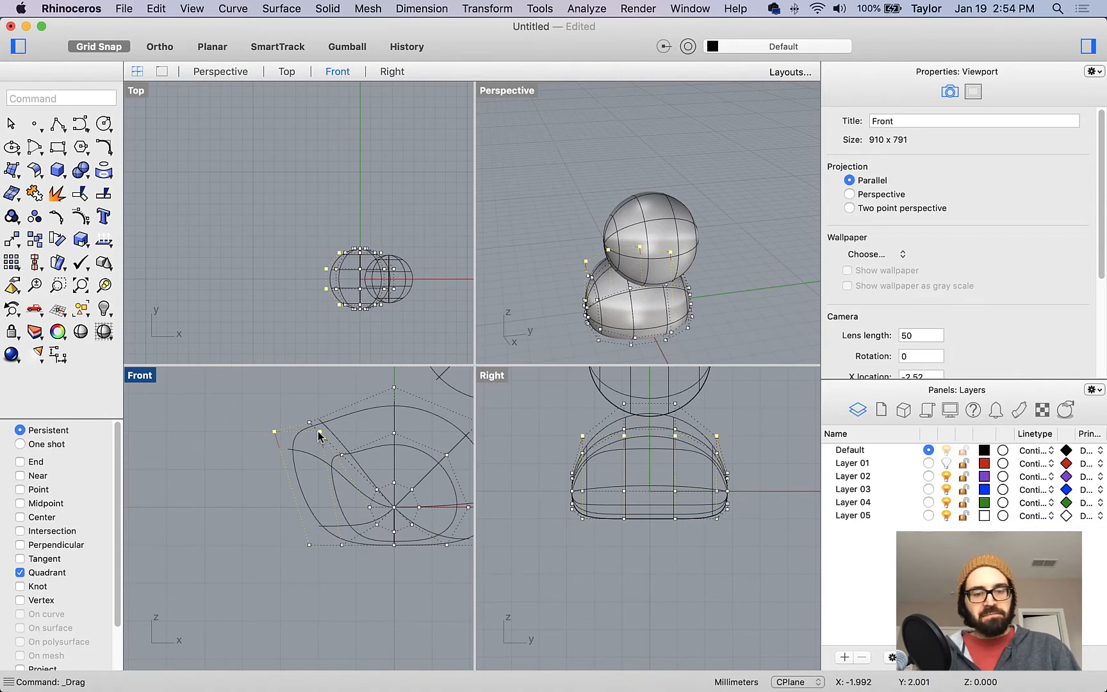
left_click_drag(318, 436, 247, 412)
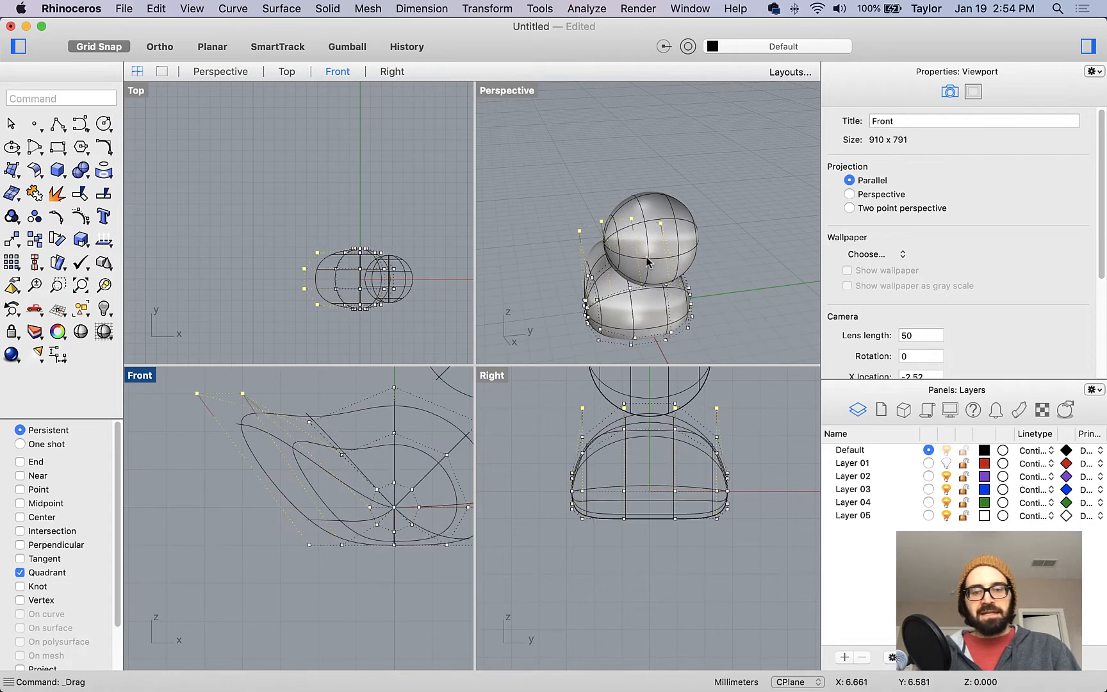
right_click_drag(665, 257, 762, 270)
right_click_drag(499, 339, 541, 407)
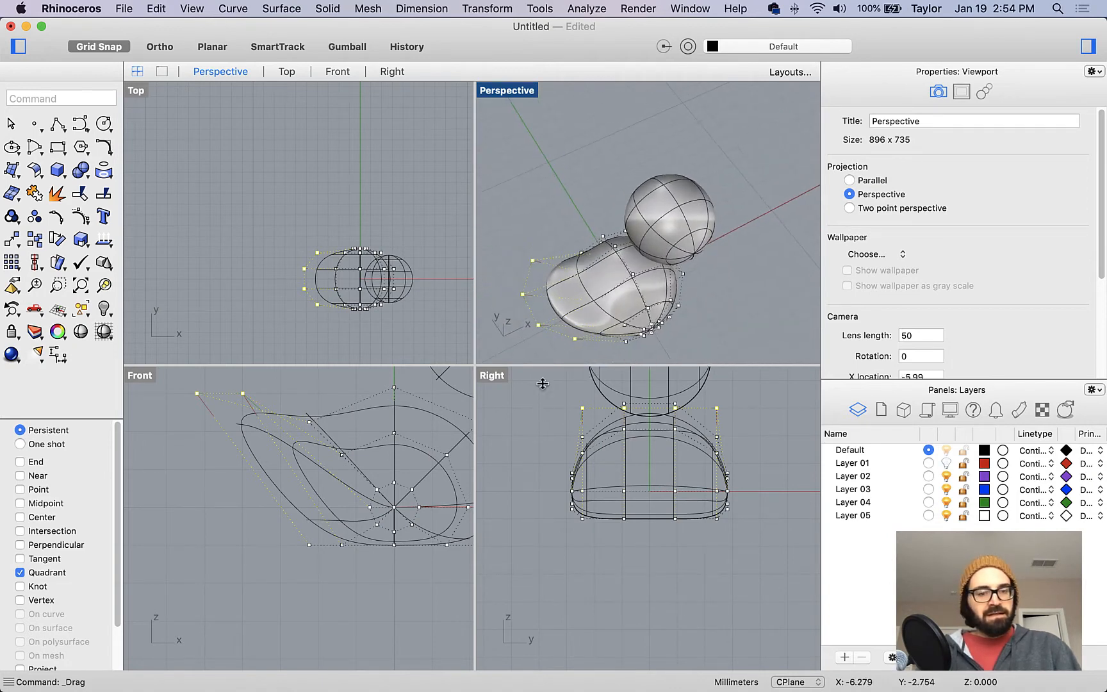
scroll(296, 280, "up", 5)
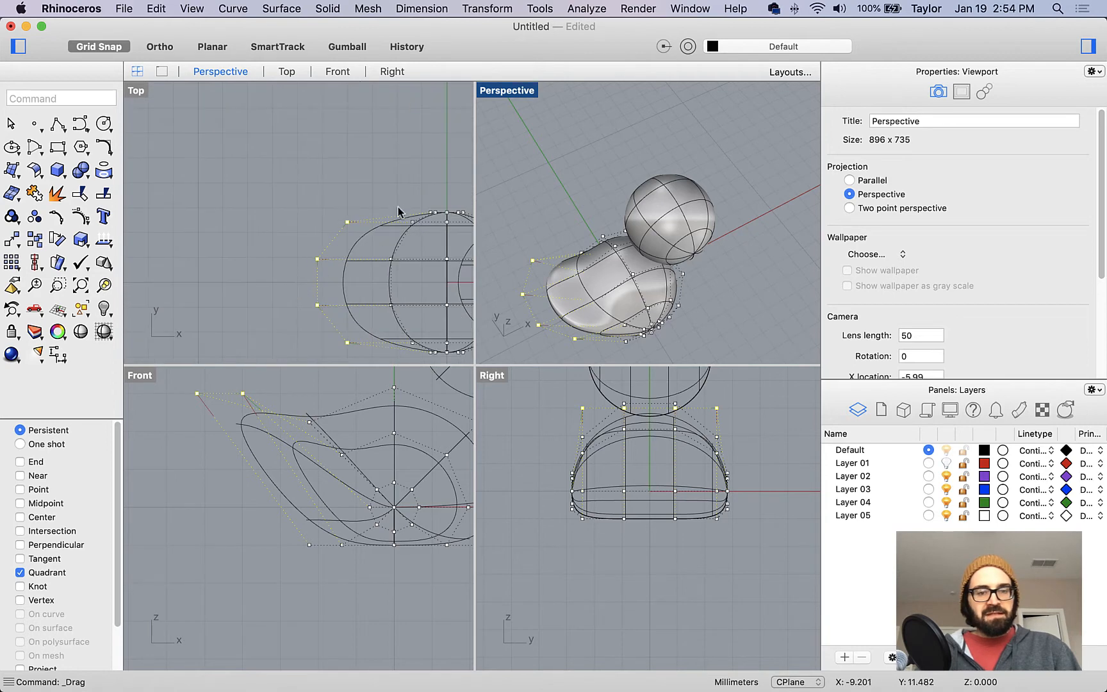
right_click_drag(400, 212, 340, 193)
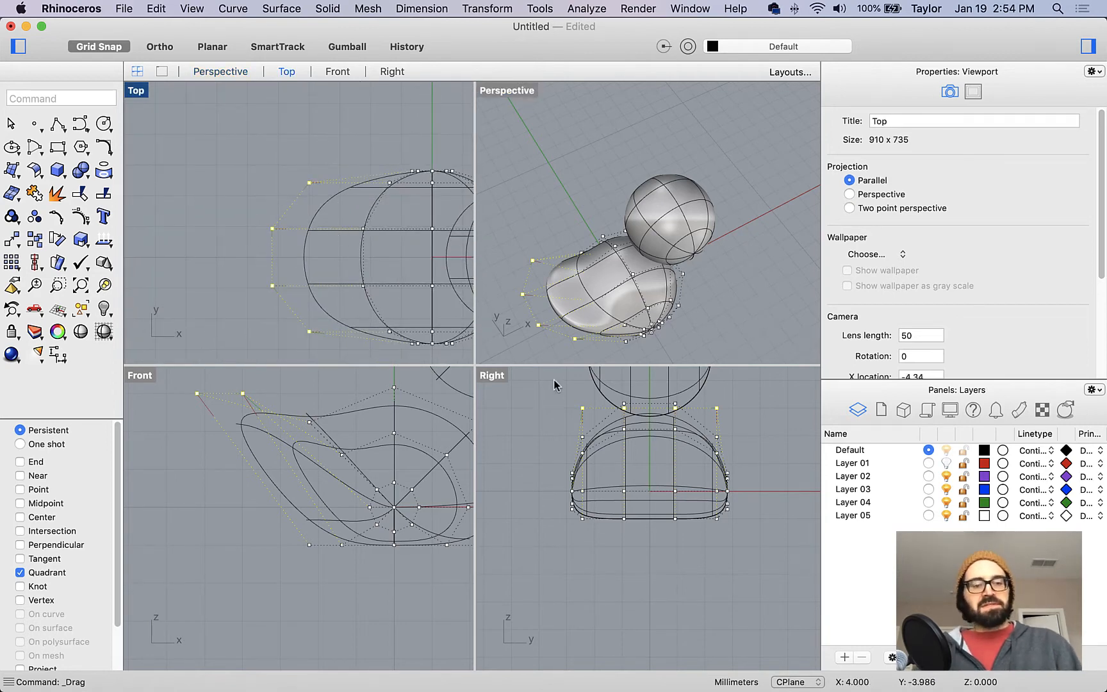
Step: Switch to the browser, read the tutorial's instructions for forming the chest, and return to Rhinoceros
key("super+Tab")
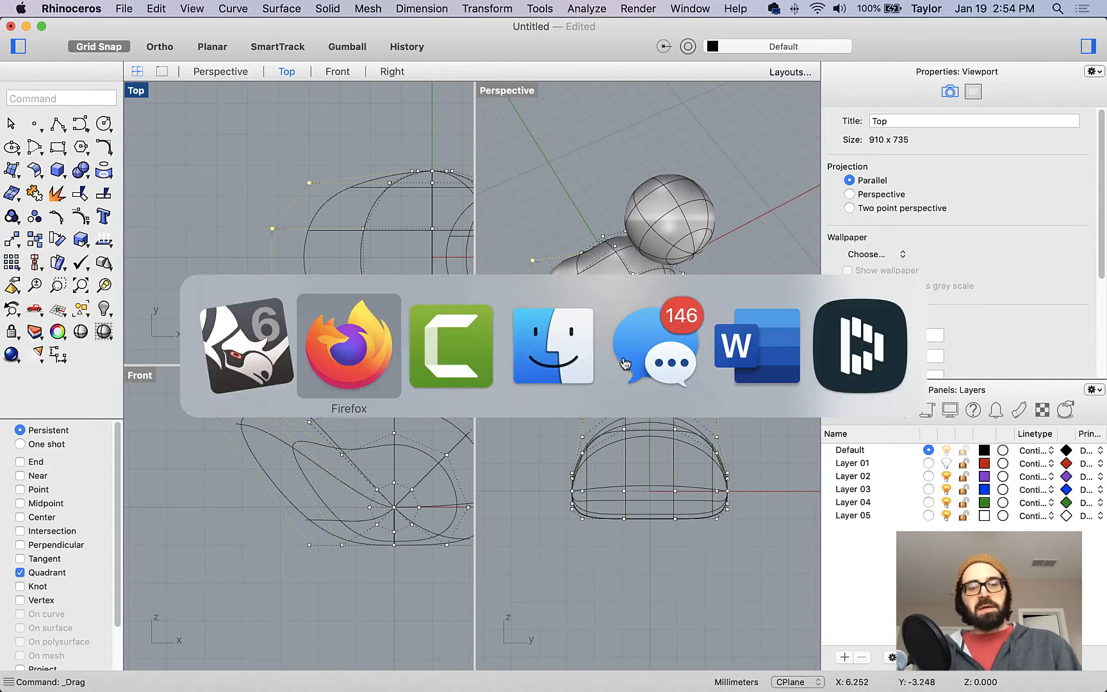
scroll(563, 451, "down", 5)
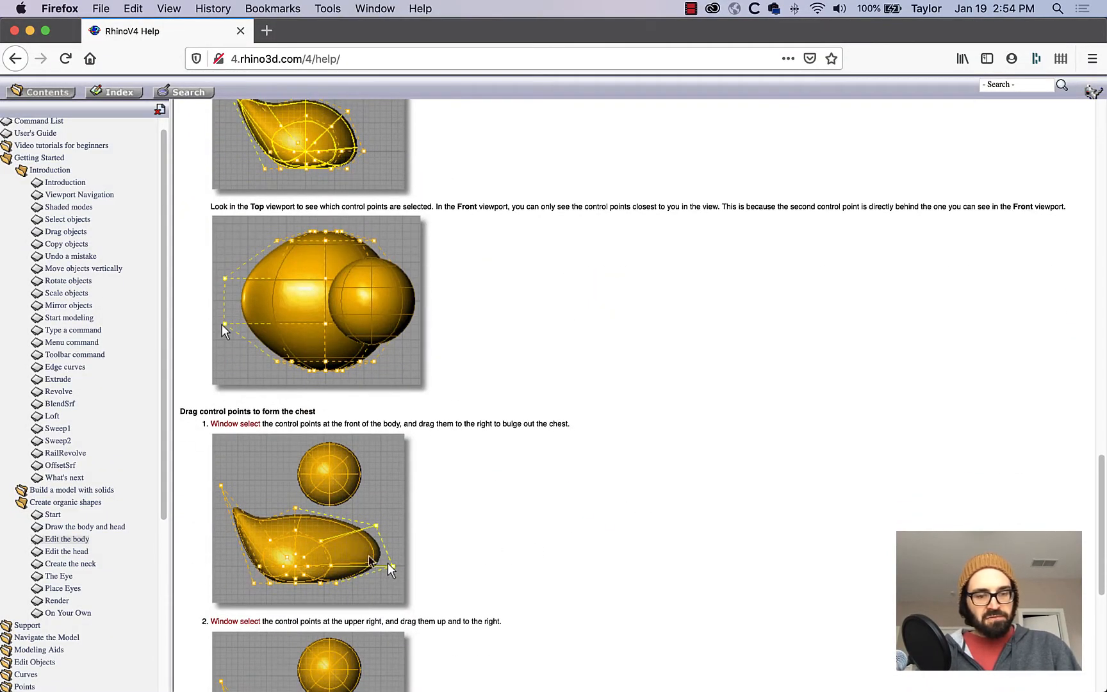
scroll(415, 544, "down", 5)
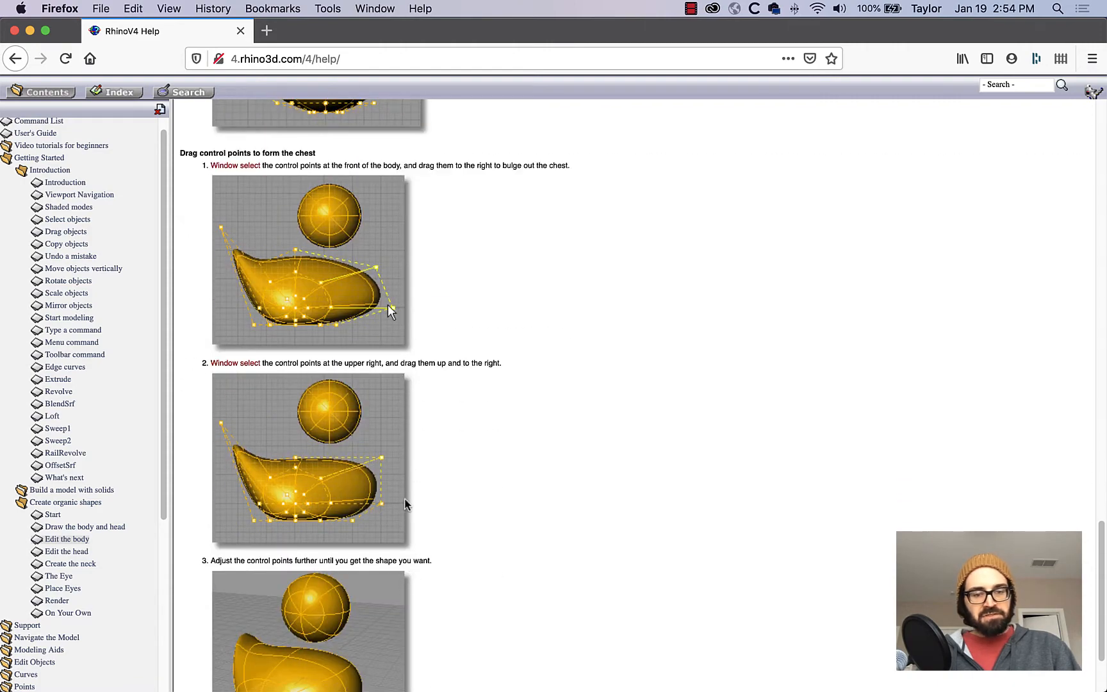
key("super+Tab")
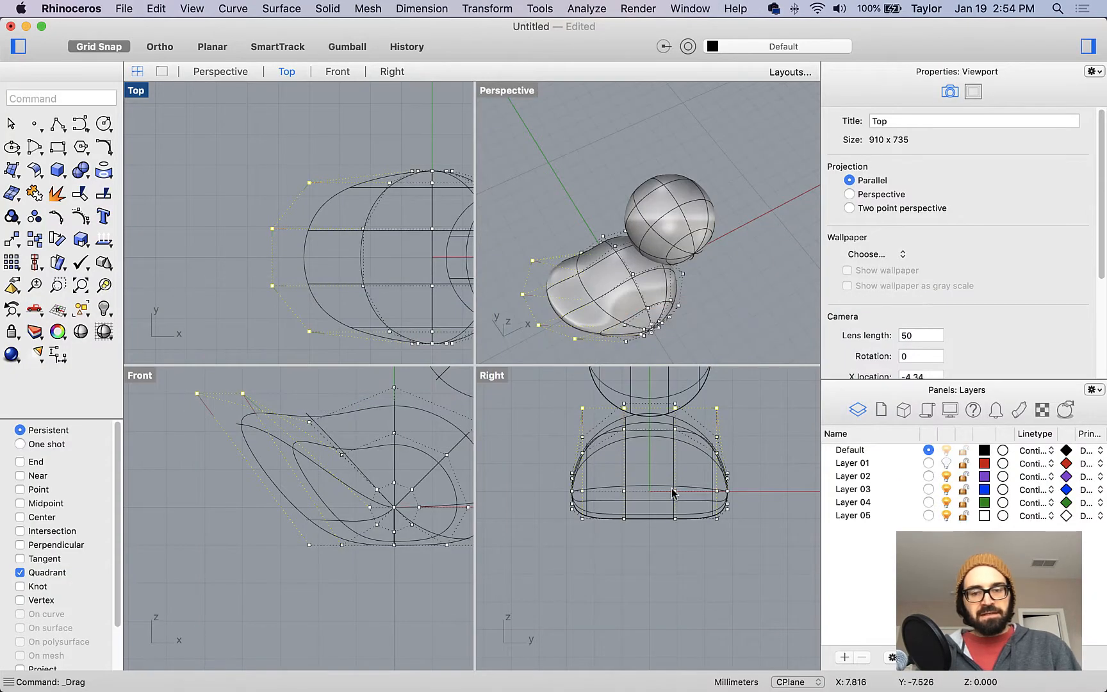
Step: Select the control points at the front of the body in the Front viewport and move them right to bulge out the chest, then deselect
right_click_drag(396, 540, 310, 576)
left_click_drag(373, 607, 315, 443)
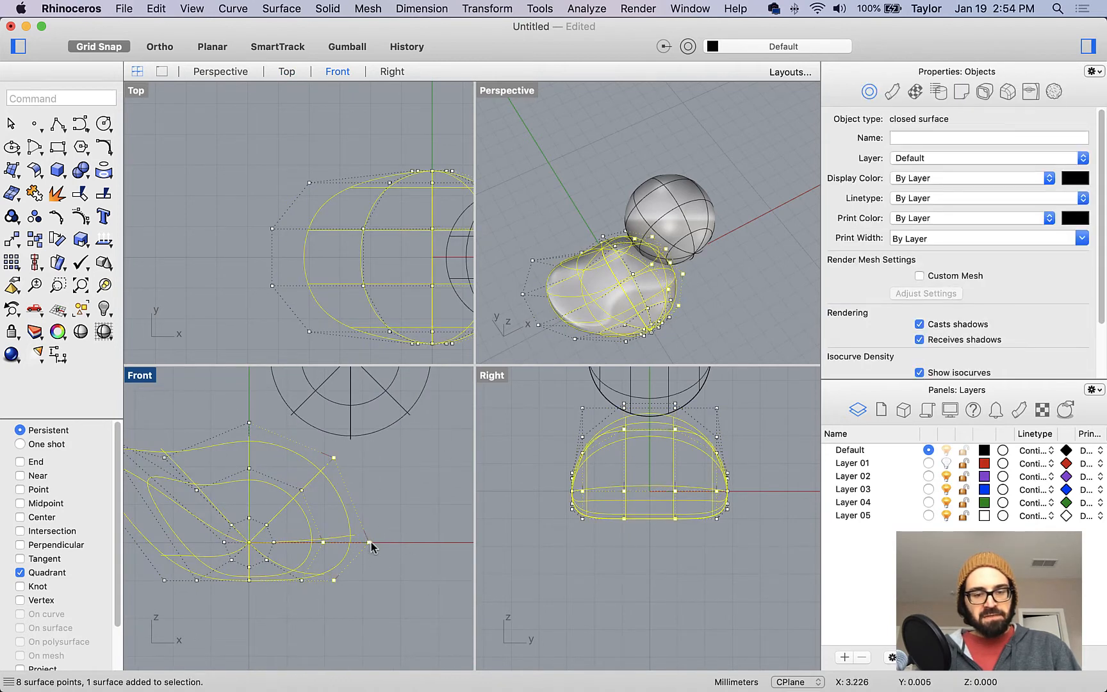
left_click_drag(370, 542, 425, 542)
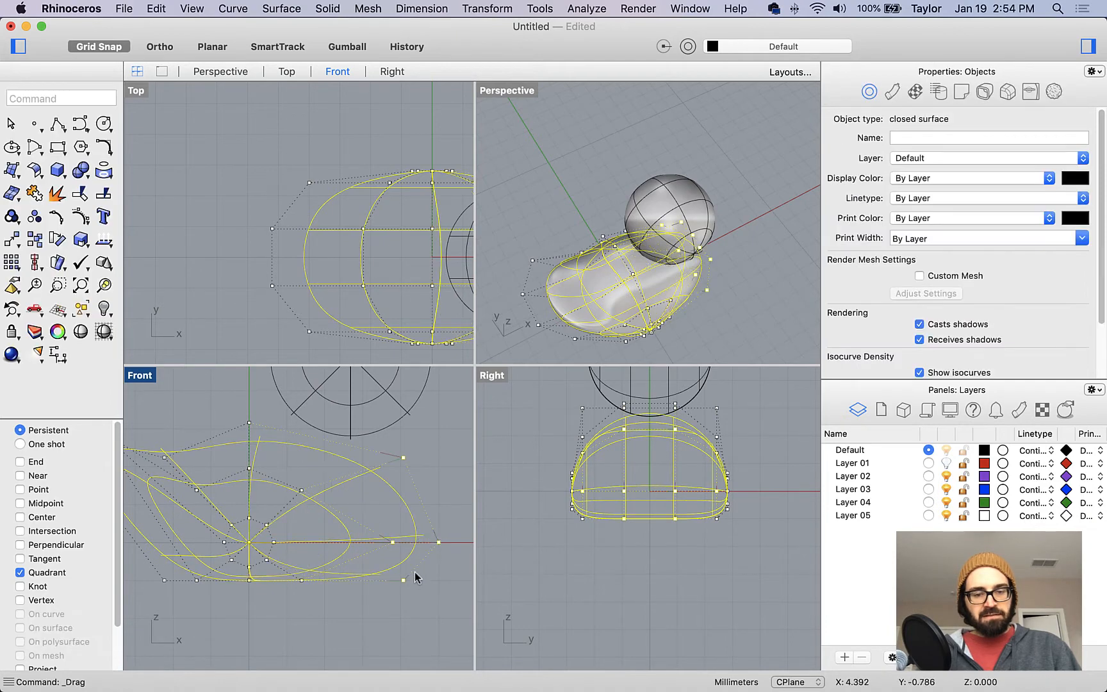
left_click(408, 597)
Step: Set the Perspective viewport to Rendered display and inspect the body shape
right_click_drag(660, 328, 718, 263)
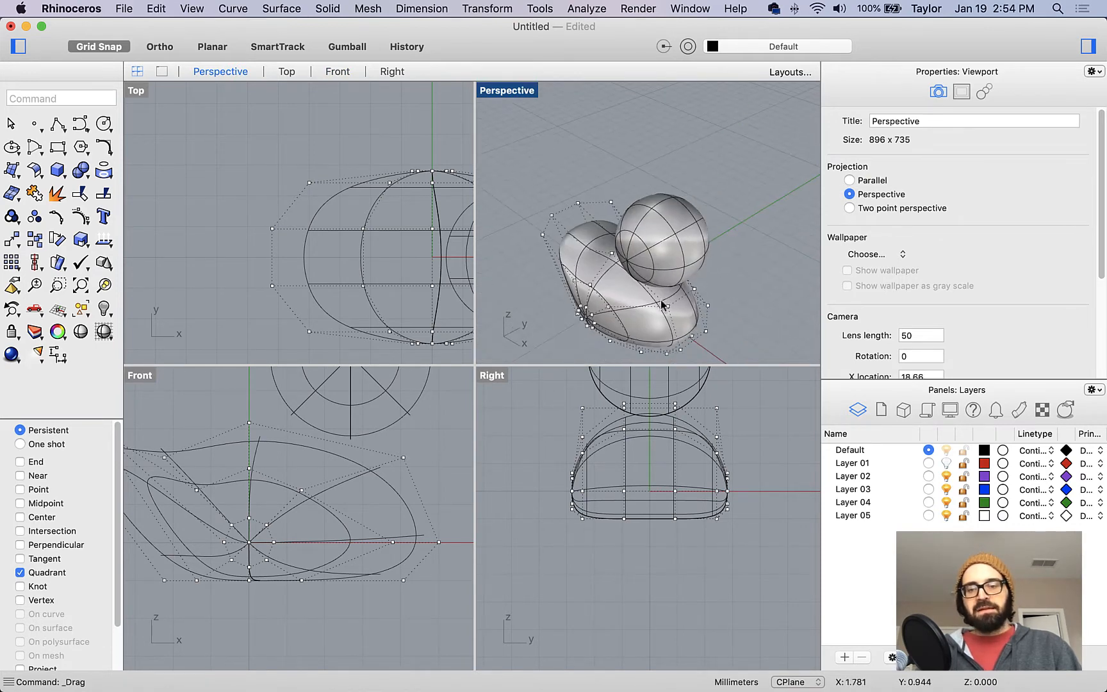
left_click(493, 93)
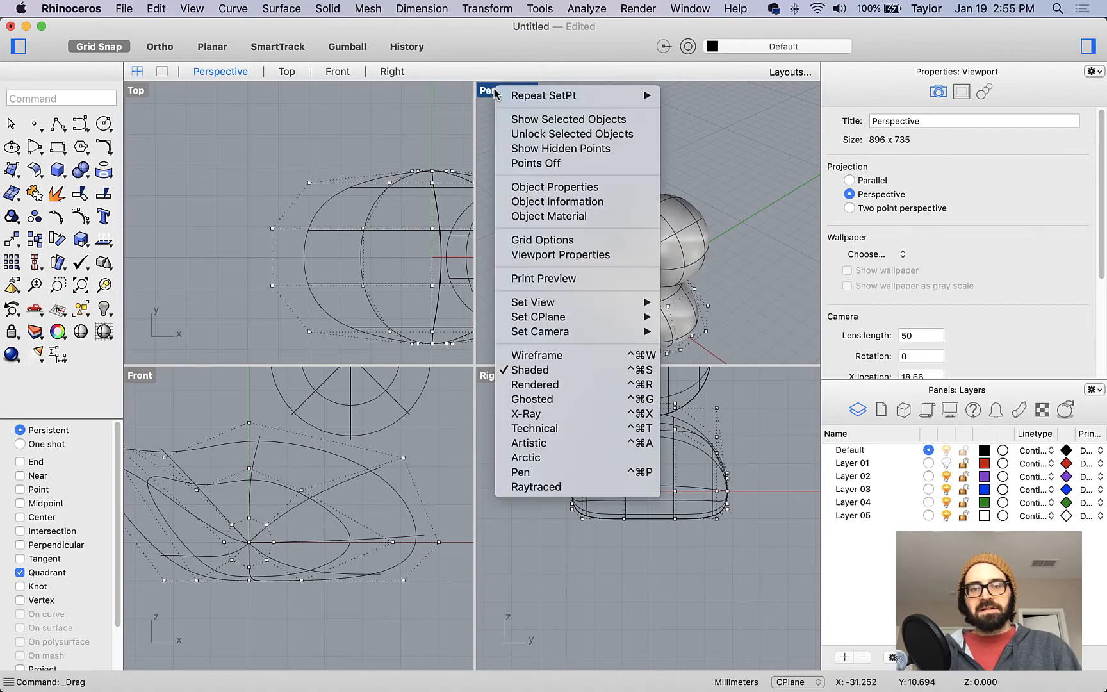
left_click(553, 387)
right_click_drag(649, 351, 681, 314)
scroll(666, 322, "down", 6)
scroll(657, 327, "up", 7)
Step: Switch to the browser, read the final body-editing instructions, return to Rhinoceros, and turn off the body's control points
key("super+Tab")
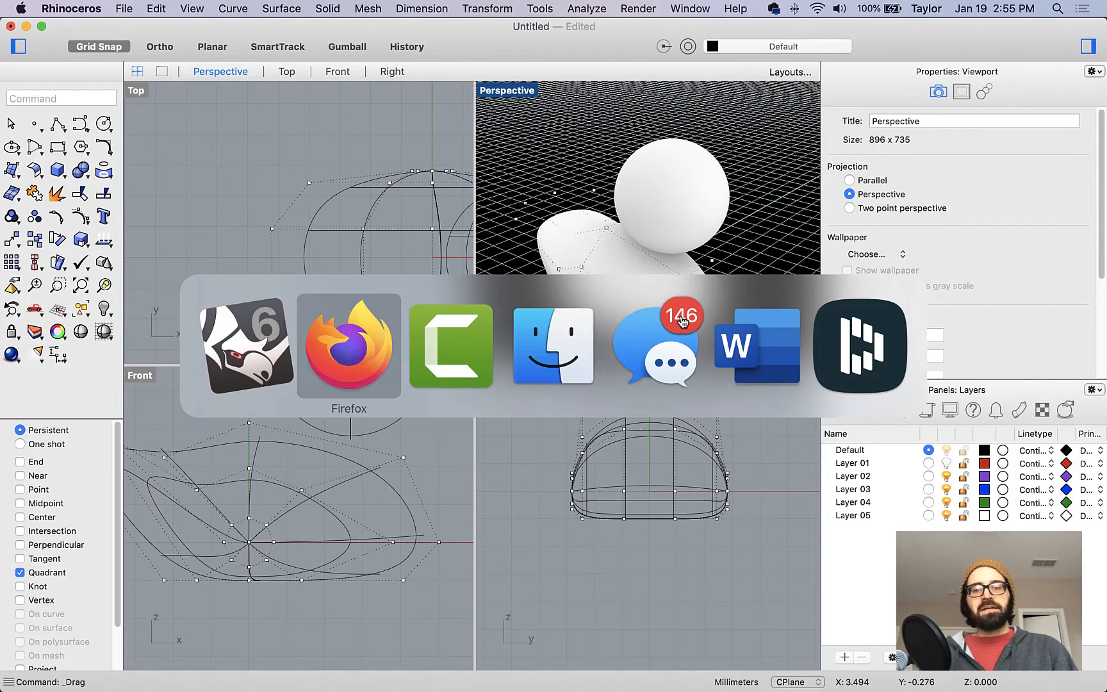
scroll(527, 432, "down", 3)
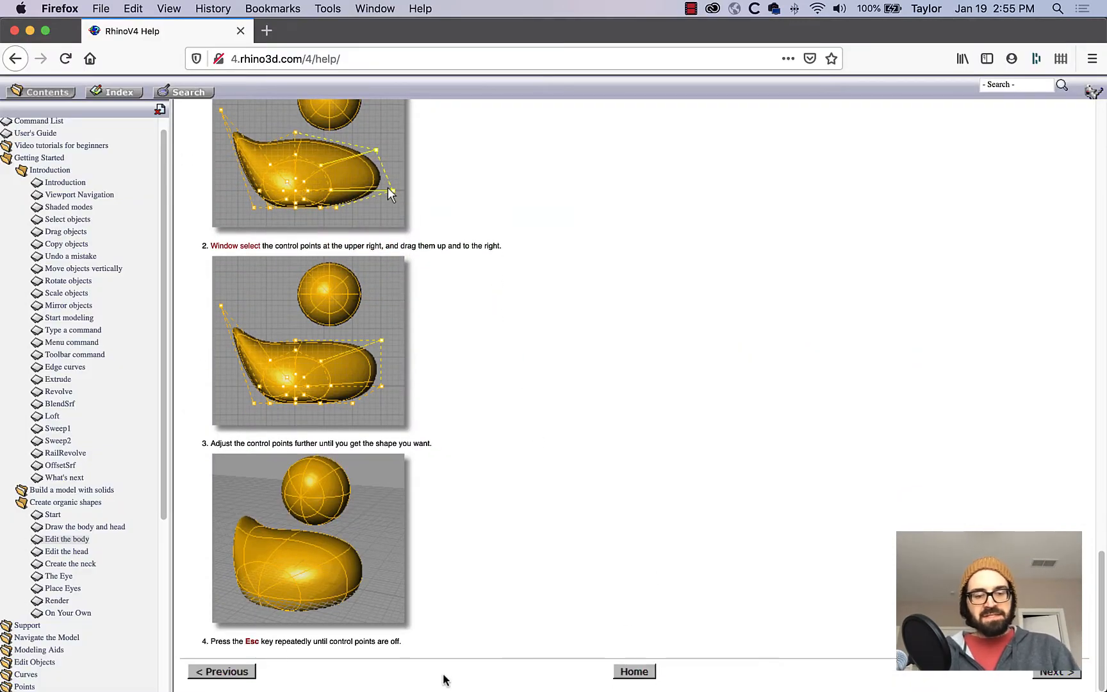
key("super+Tab")
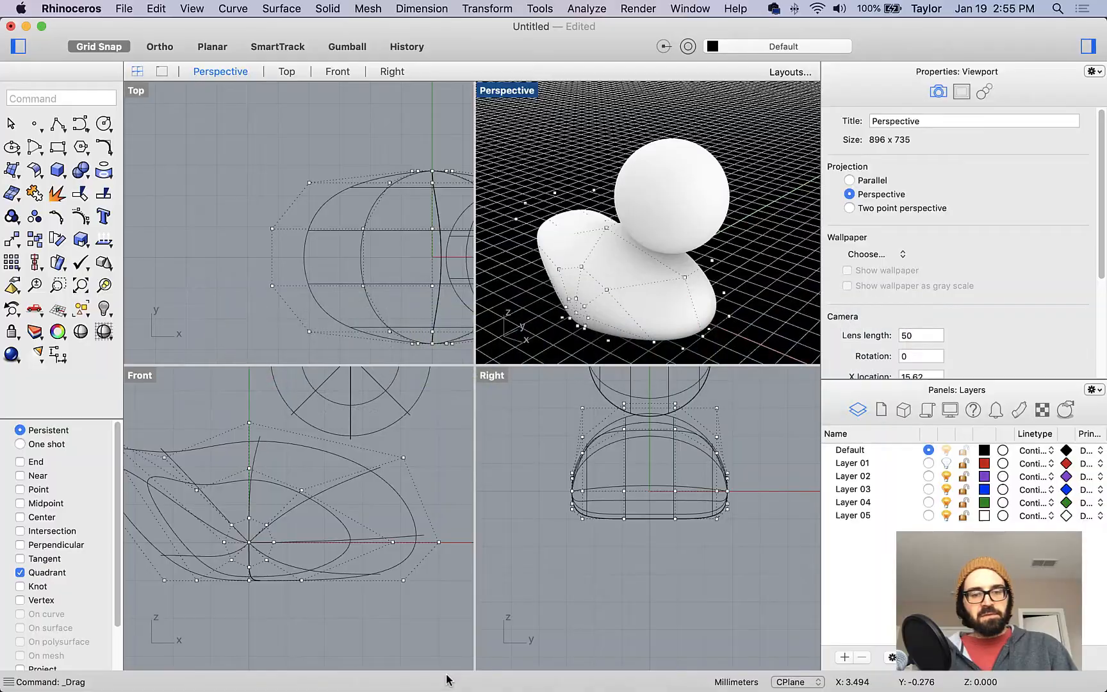
key("Escape")
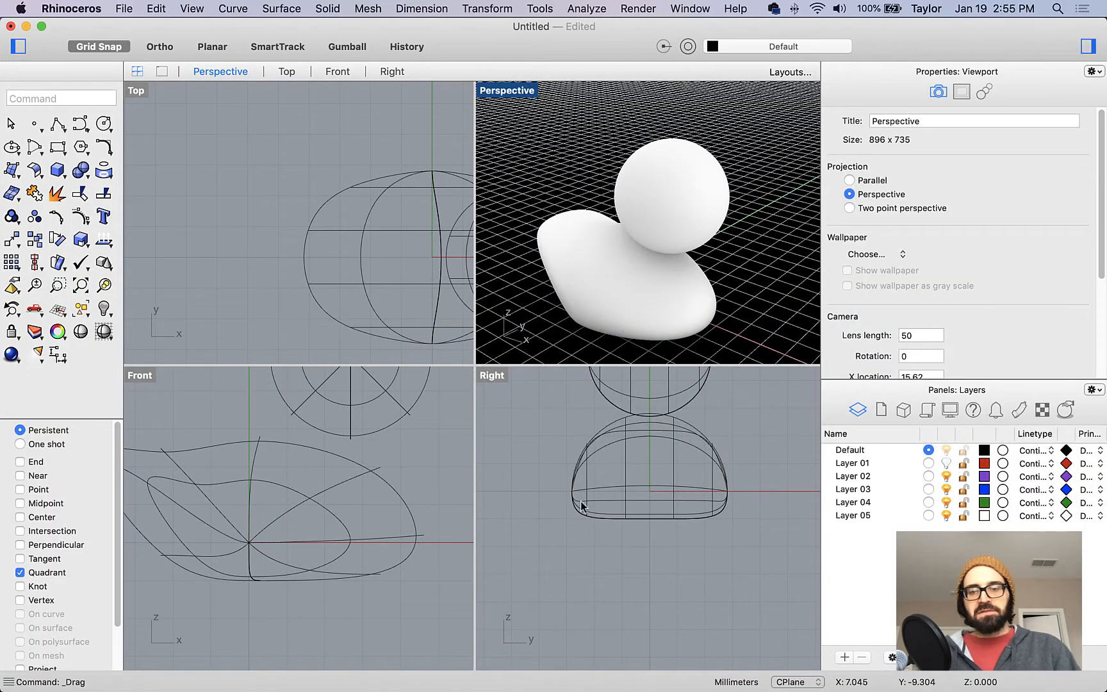
Step: Switch to the browser, open the tutorial's Edit the head page, read the bill-forming instructions, and return to Rhinoceros
key("super+Tab")
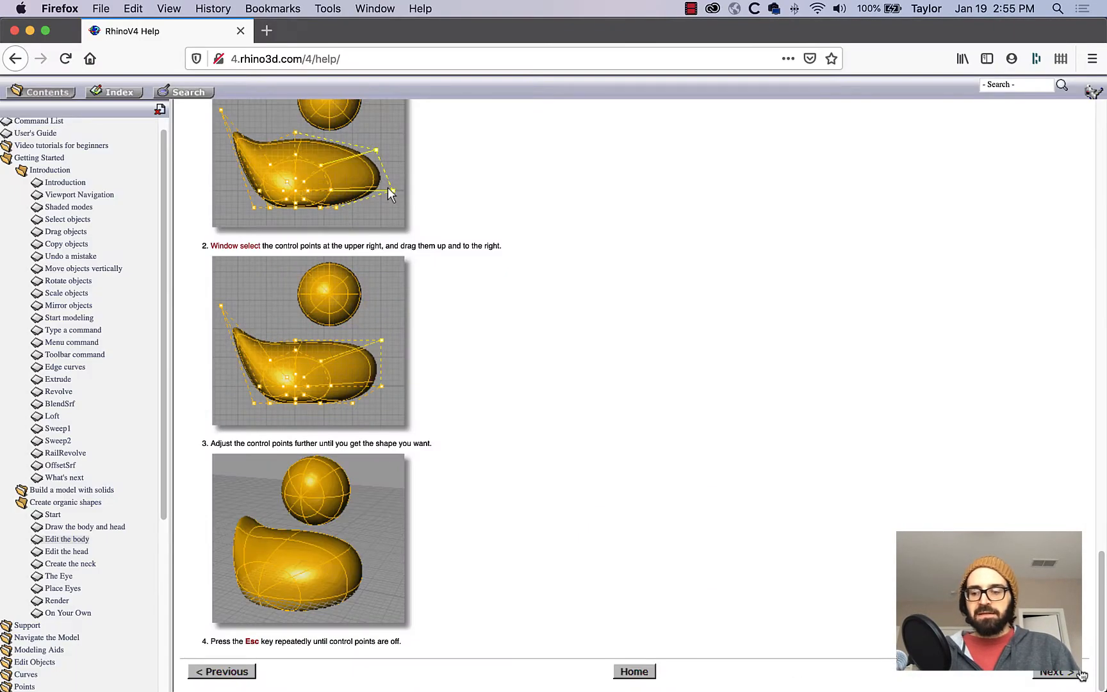
left_click(1081, 675)
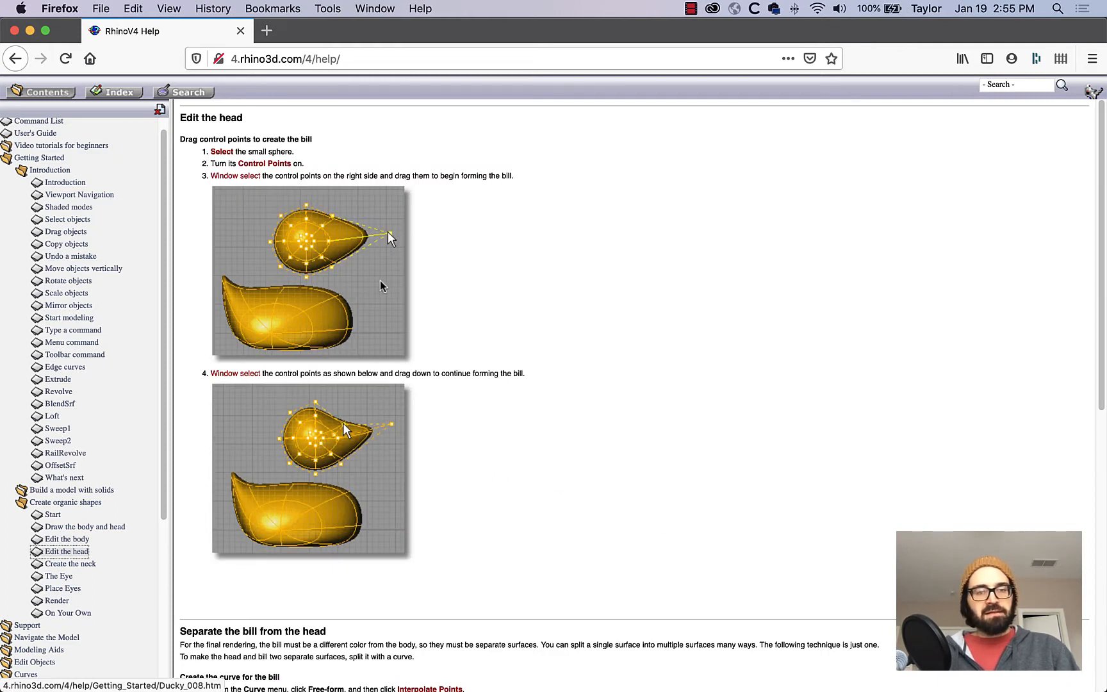
key("super+Tab")
Step: Turn on the head sphere's control points and pull its rightmost points outward in the Front viewport to begin the bill
left_click(683, 221)
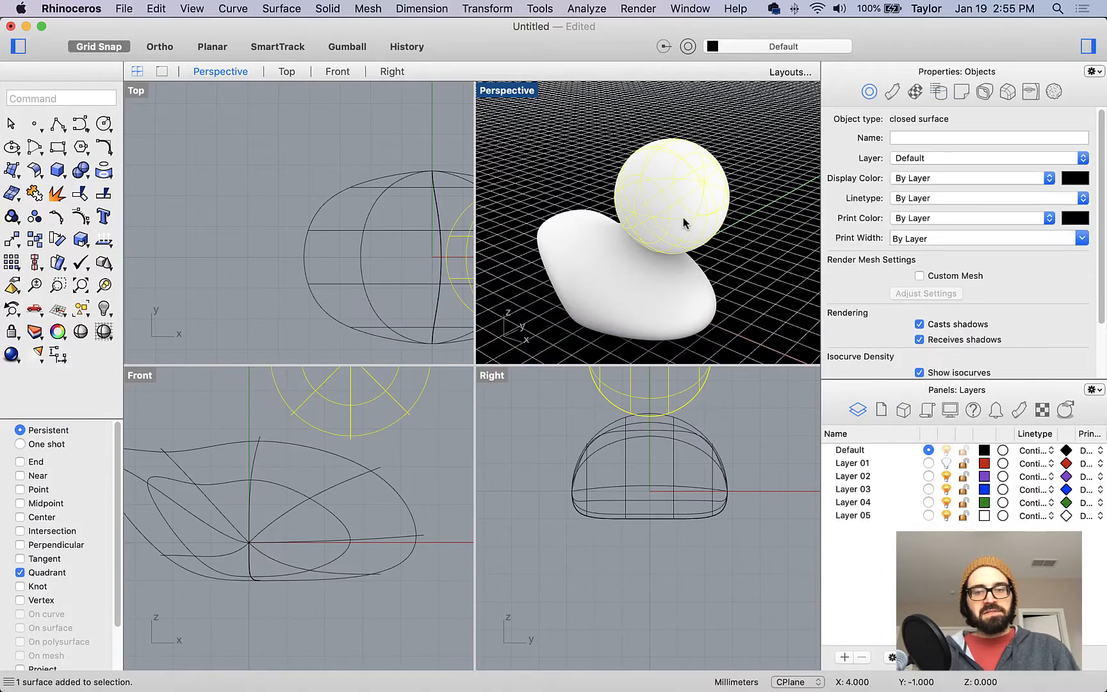
right_click_drag(225, 415, 176, 527)
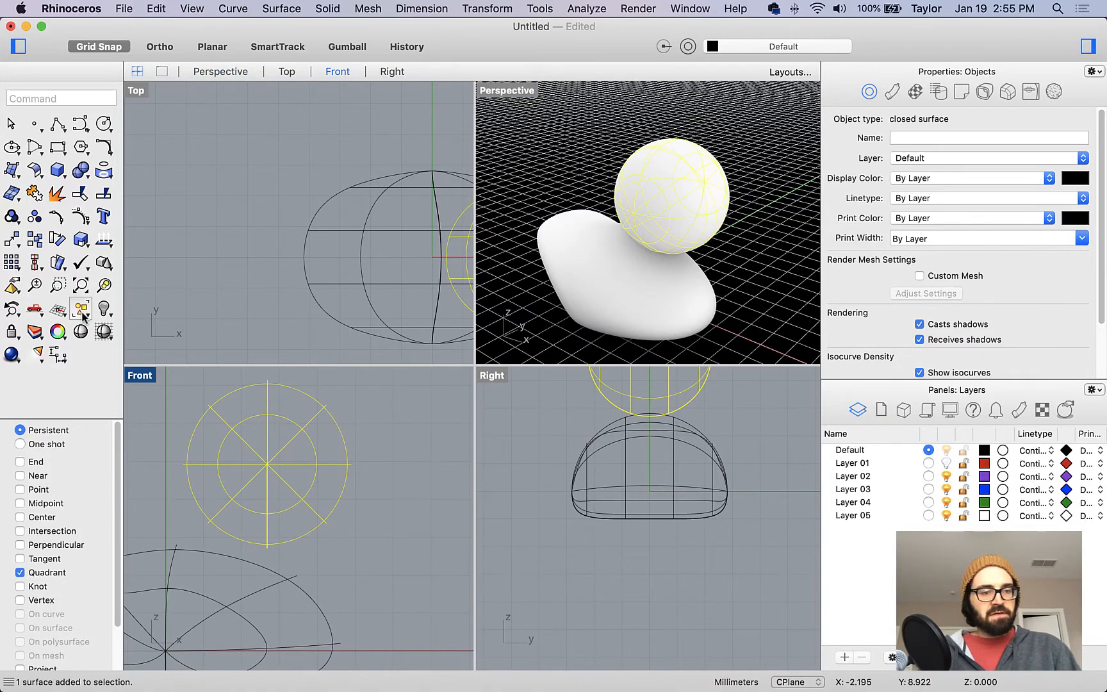
left_click(82, 223)
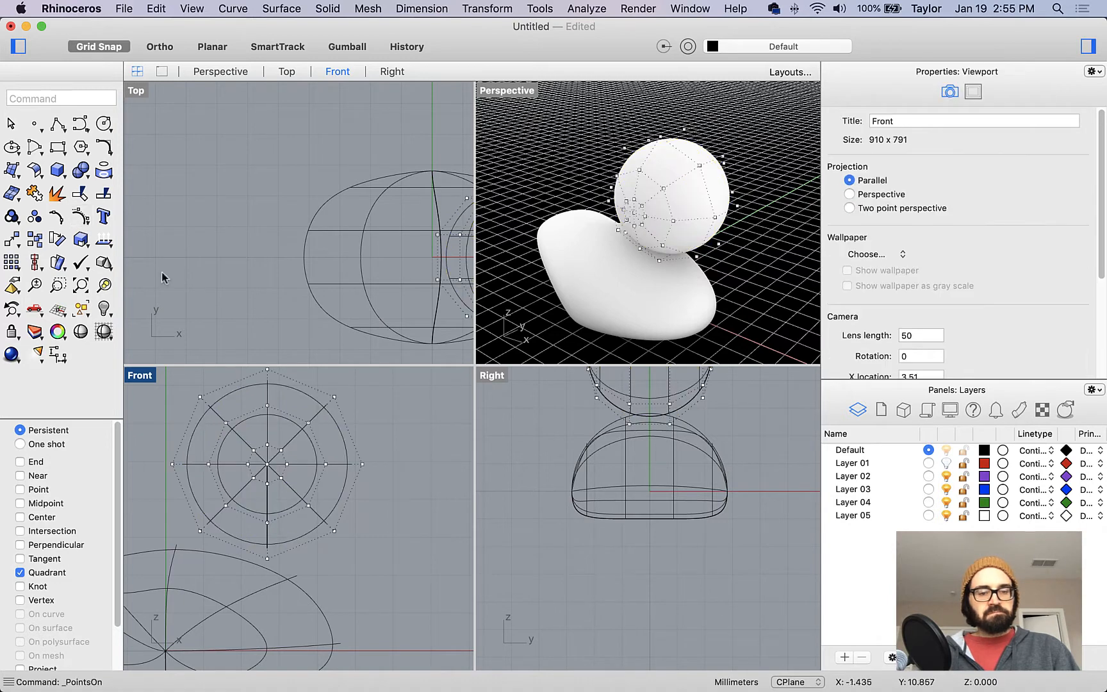
left_click_drag(388, 491, 320, 444)
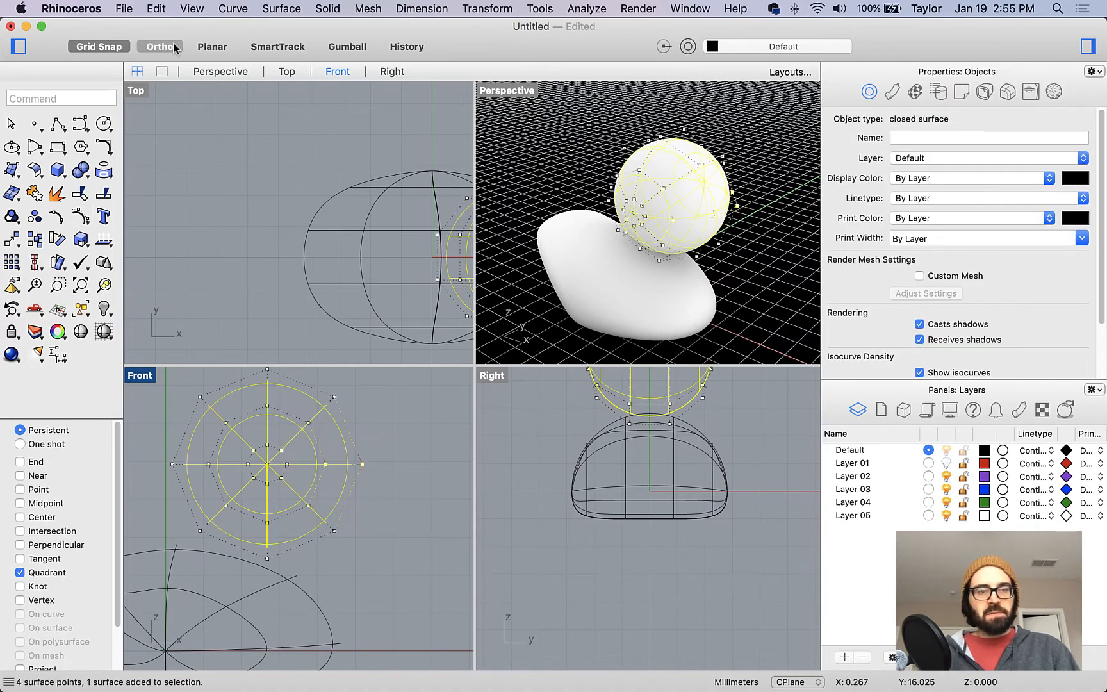
left_click_drag(326, 464, 461, 468)
Step: Switch to the browser to check the tutorial's bill images, return to Rhinoceros, and turn Ortho off
key("super+Tab")
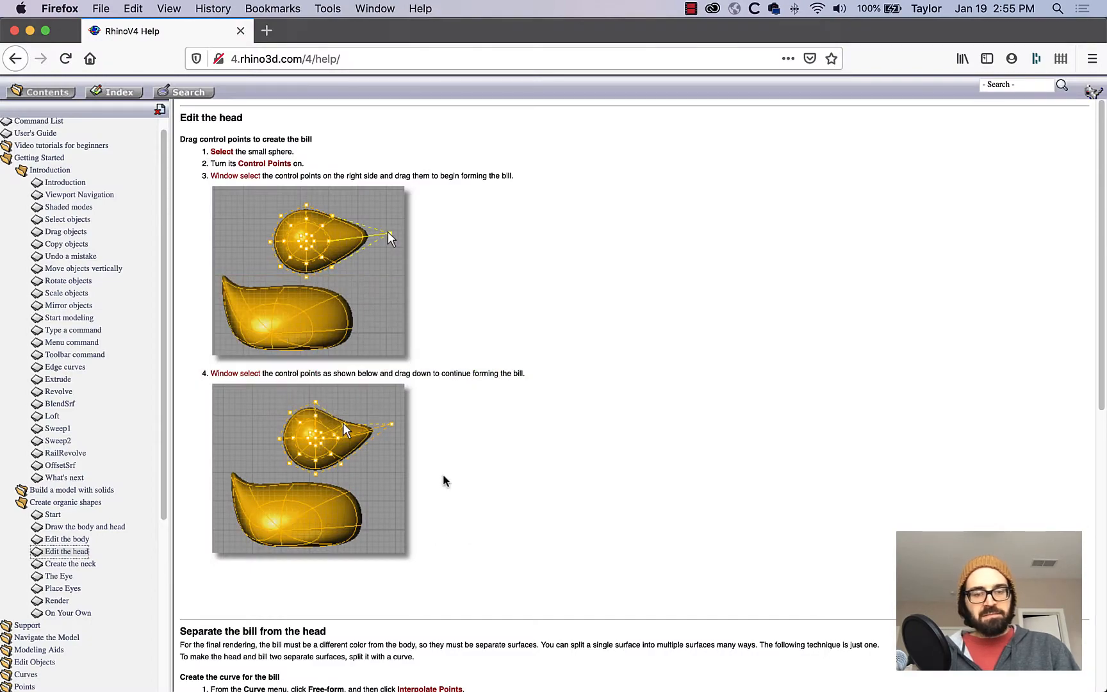
key("super+Tab")
left_click(160, 46)
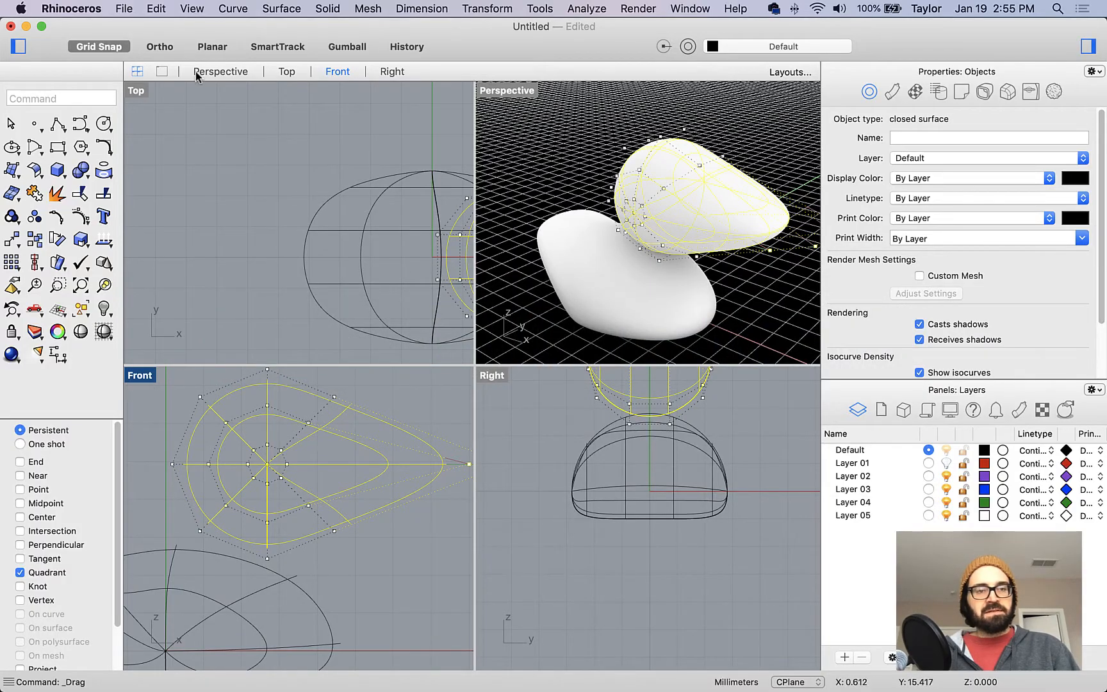
Step: Move only the outermost bill control point upward in the Front viewport to turn up the tip, and turn off the control points
right_click_drag(468, 493, 351, 550)
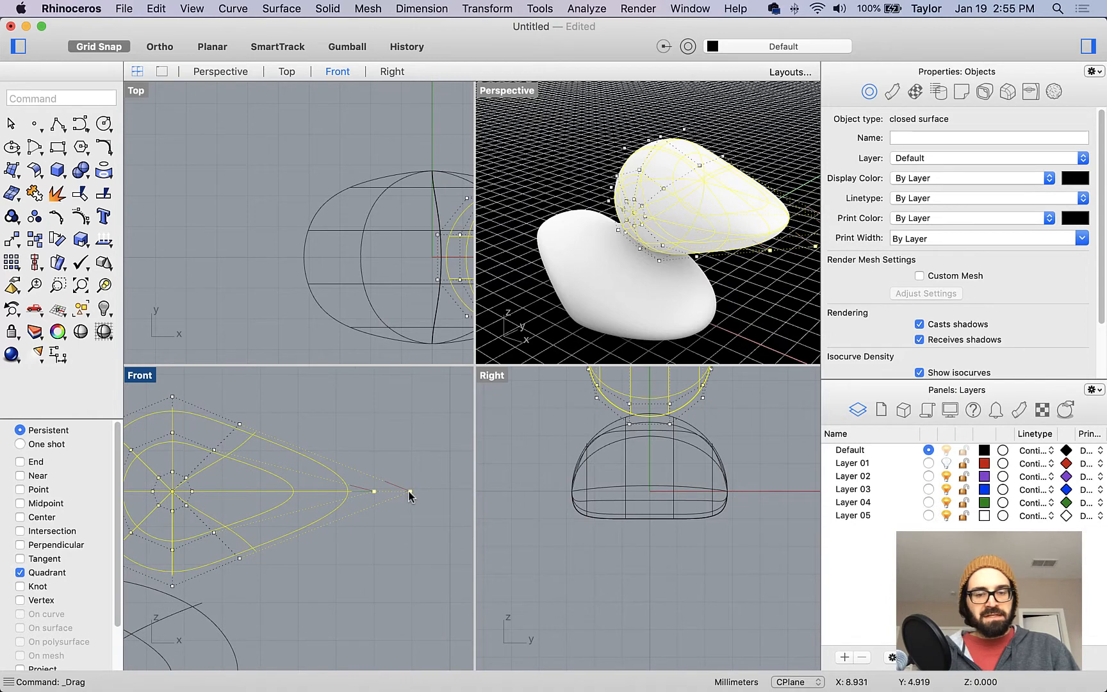
left_click_drag(410, 495, 412, 460)
key("super+z")
left_click_drag(430, 505, 399, 454)
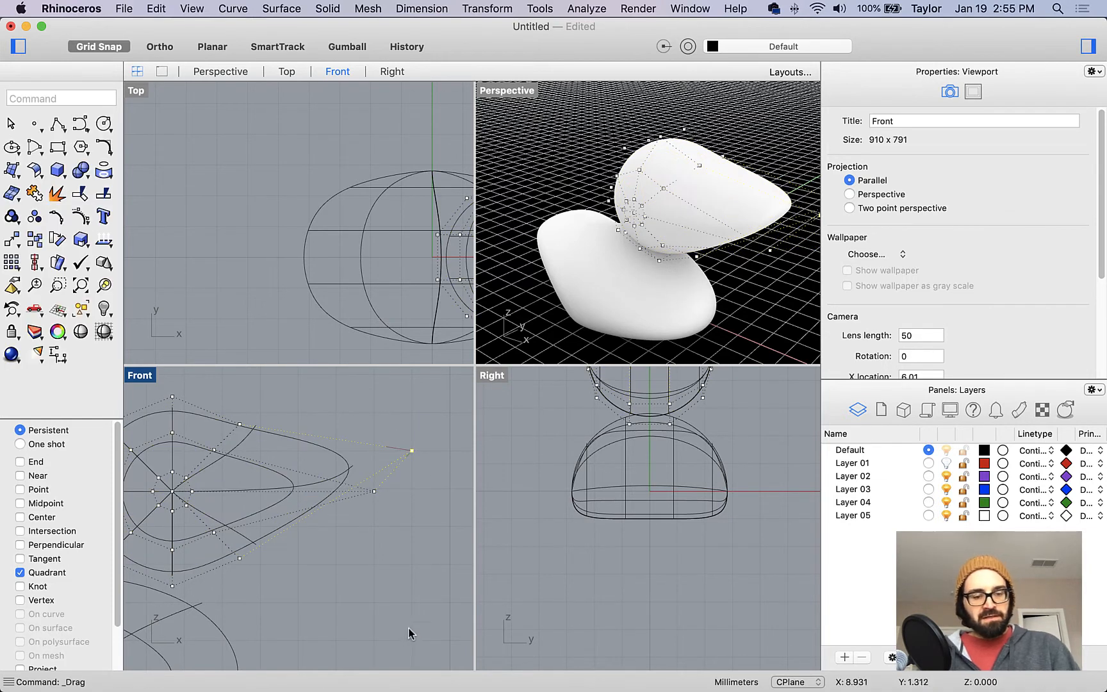
key("Escape")
mouse_move(703, 313)
right_mouse_down()
mouse_move(531, 290)
mouse_move(647, 243)
mouse_move(674, 298)
mouse_move(702, 286)
mouse_move(692, 307)
mouse_move(650, 314)
mouse_move(697, 323)
right_mouse_up()
Step: Switch to the browser, read the tutorial's instructions for creating the curve that separates the bill from the head, and return to Rhinoceros
key("super+Tab")
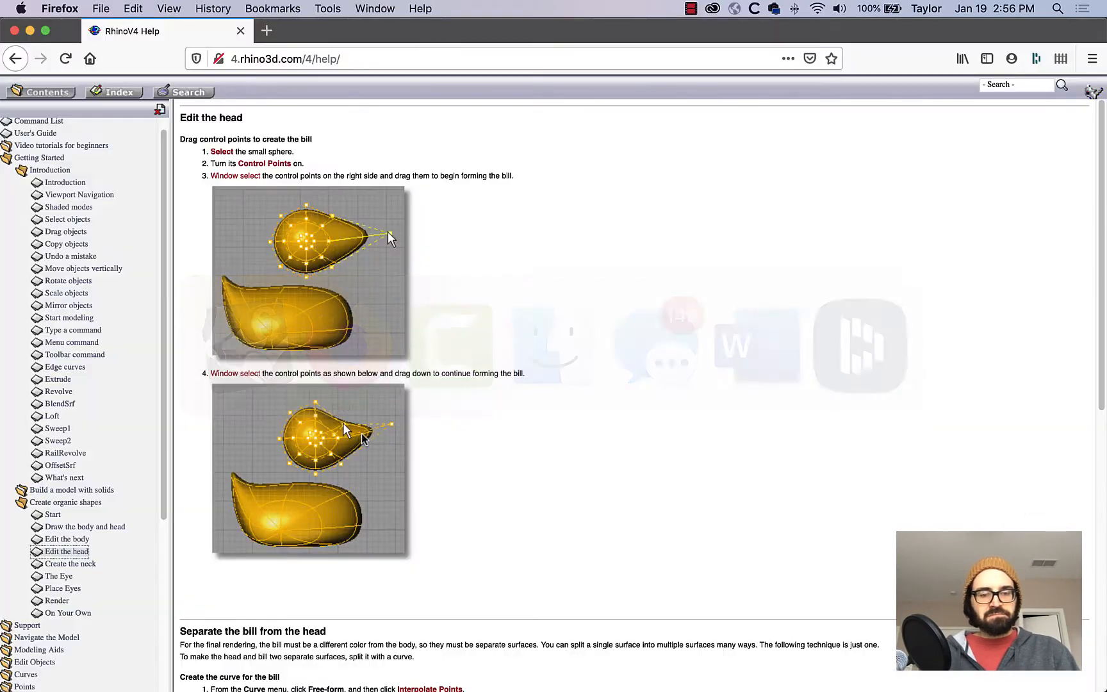
scroll(448, 511, "down", 5)
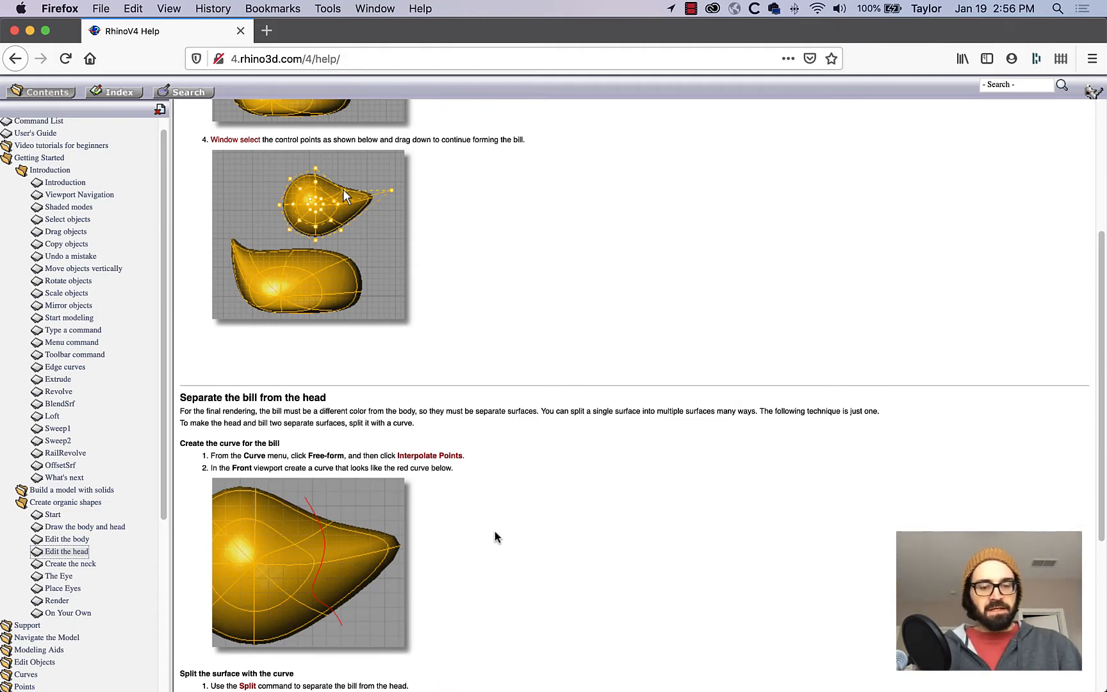
scroll(542, 504, "down", 1)
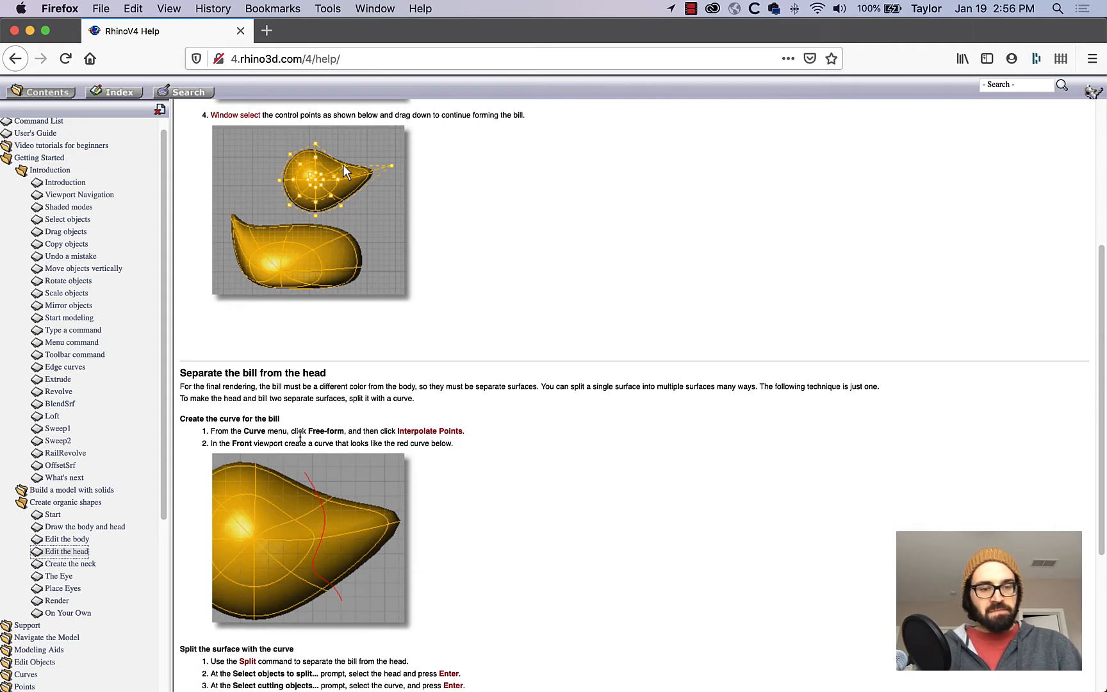
key("super+Tab")
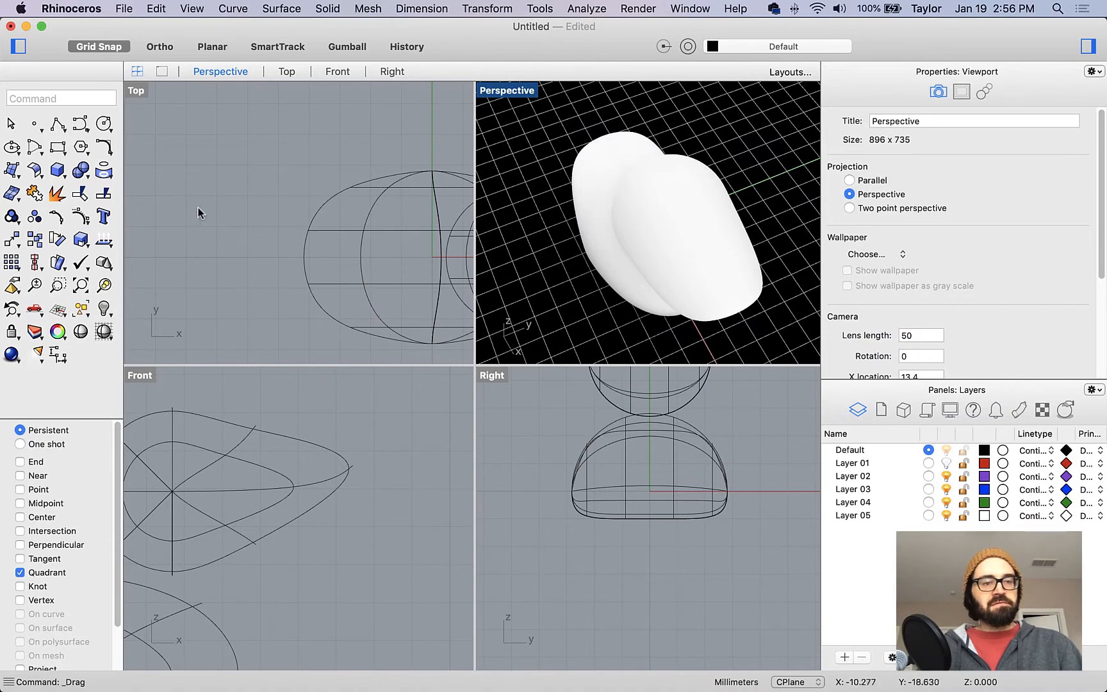
Step: With Grid Snap turned off, draw an interpolated curve through four points across the bill in the Front viewport
left_click(81, 127)
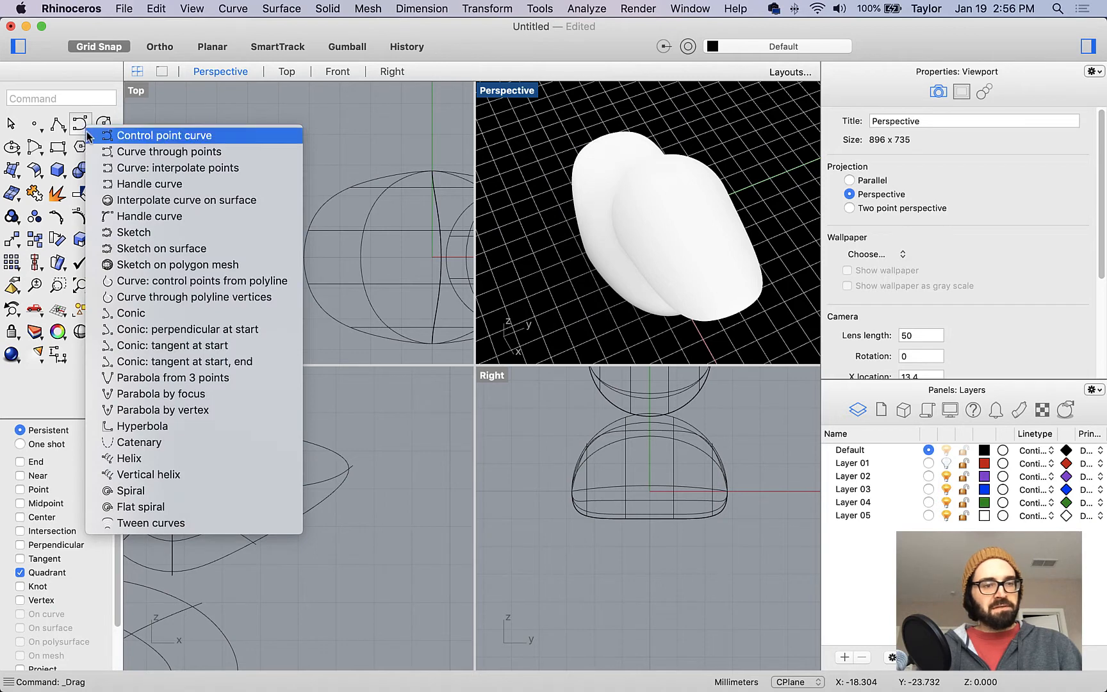
left_click(154, 168)
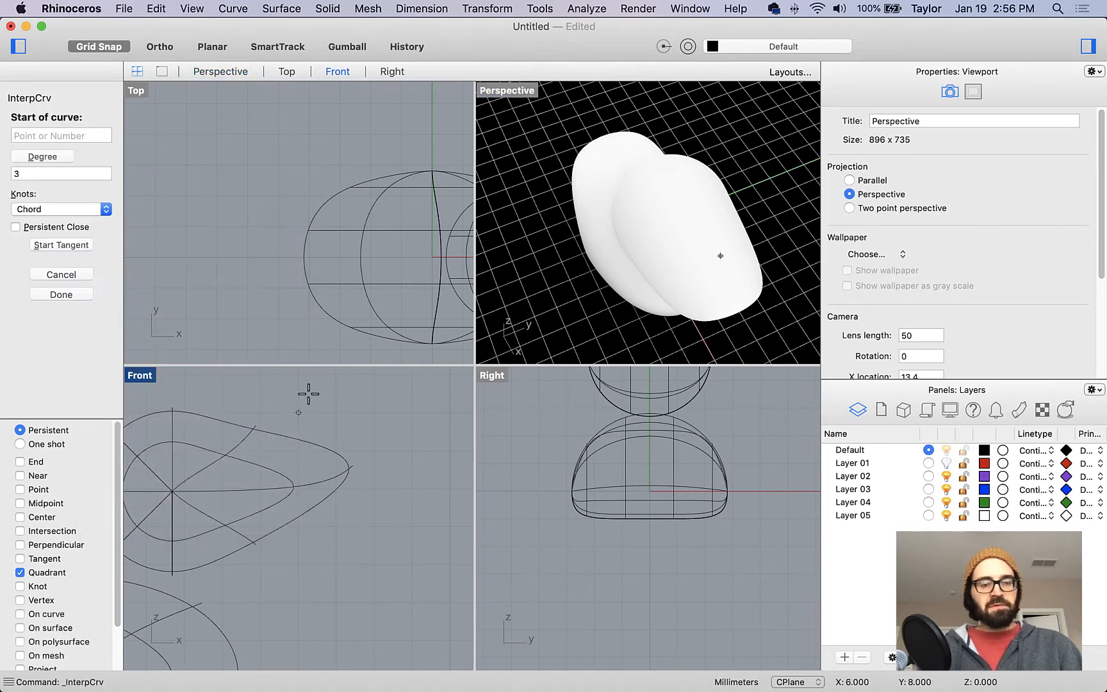
left_click(99, 46)
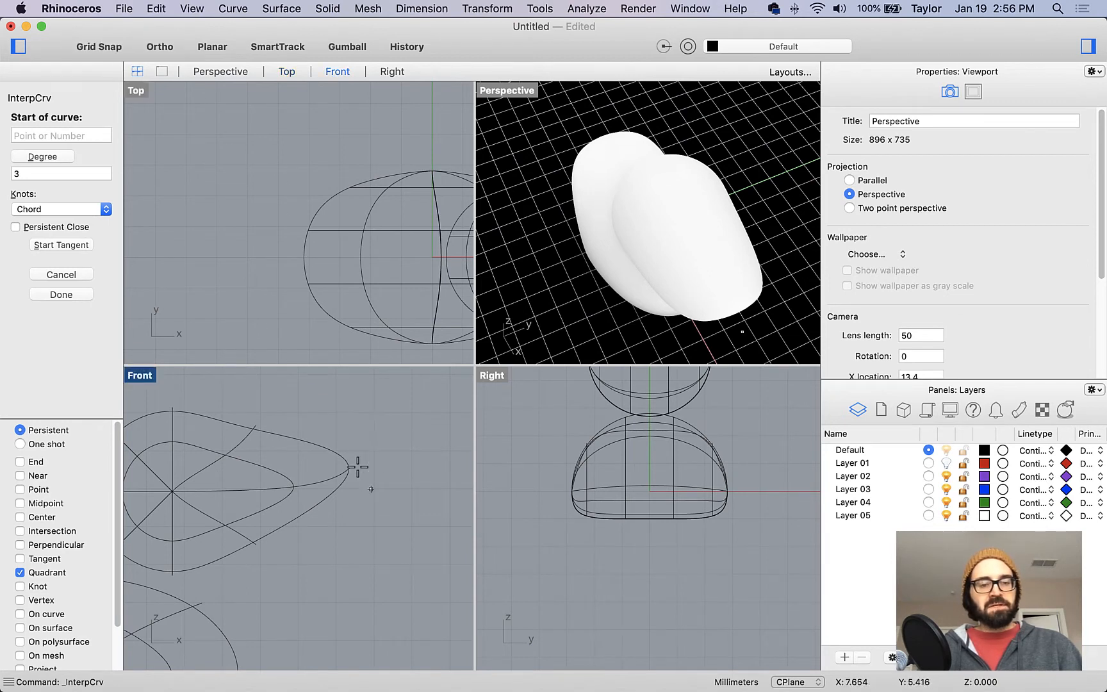
left_click(276, 393)
left_click(224, 440)
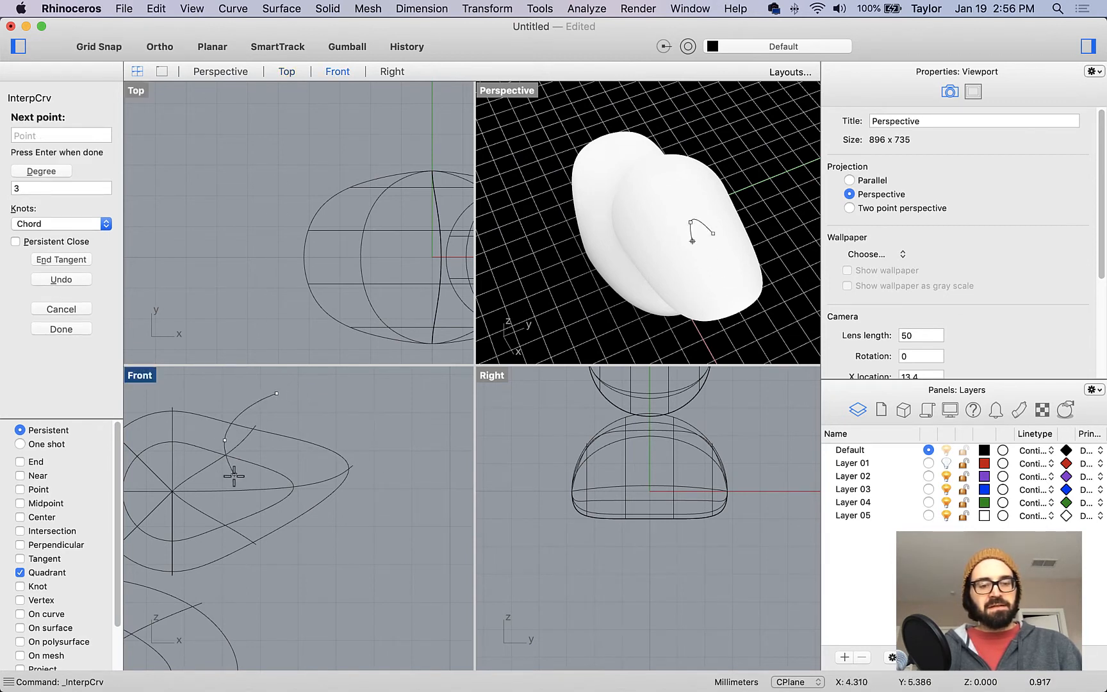
left_click(275, 508)
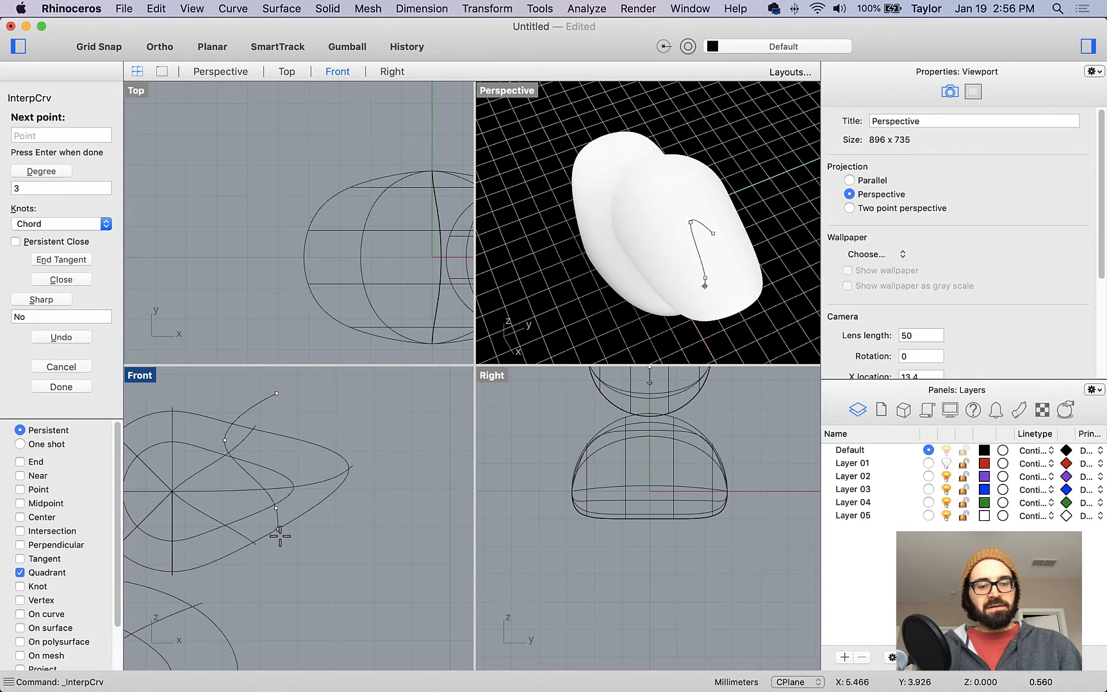
left_click(269, 578)
key("Return")
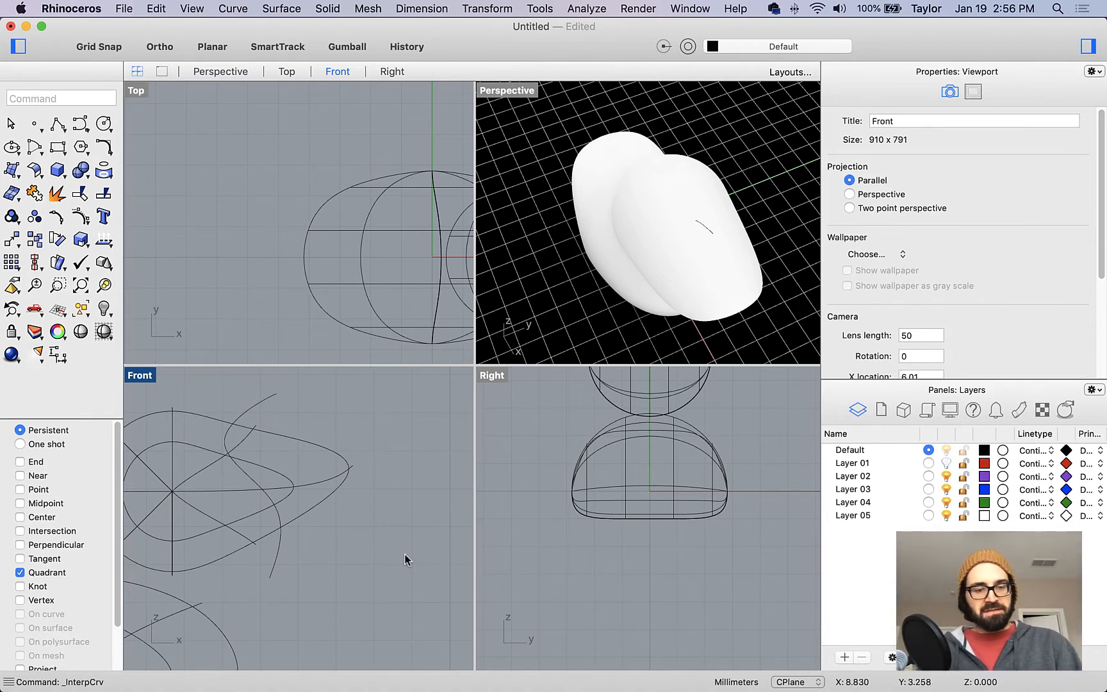
Step: Compare the curve with the tutorial image in the browser, return to Rhinoceros, and delete the curve drawn across the bill
key("super+Tab")
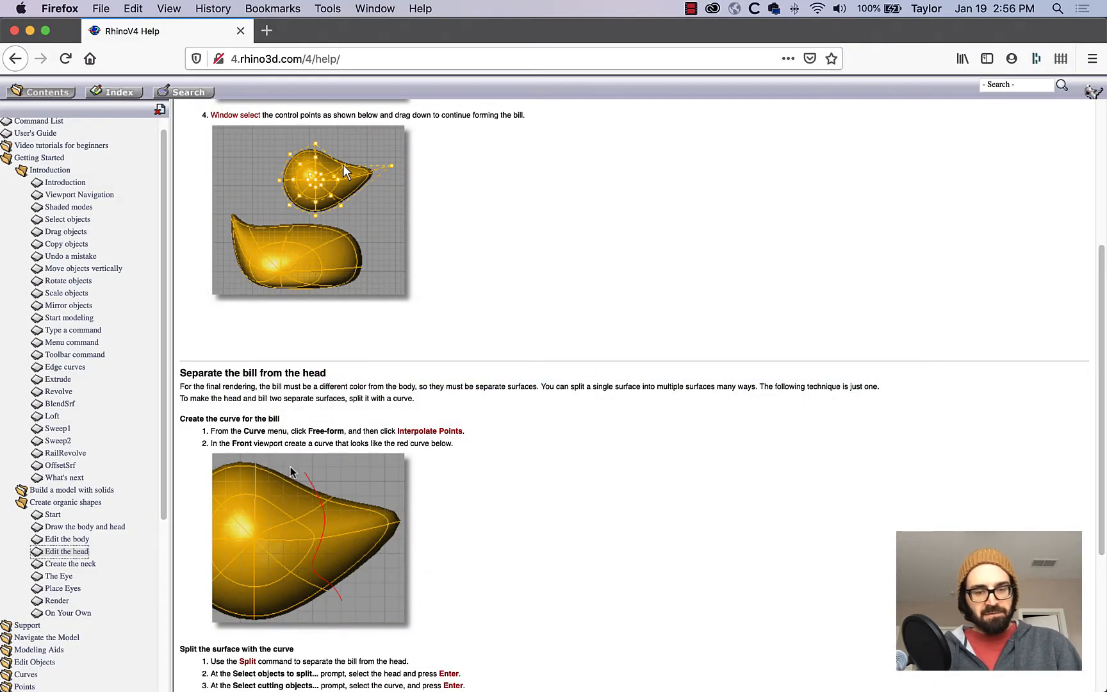
key("super+Tab")
key("Tab")
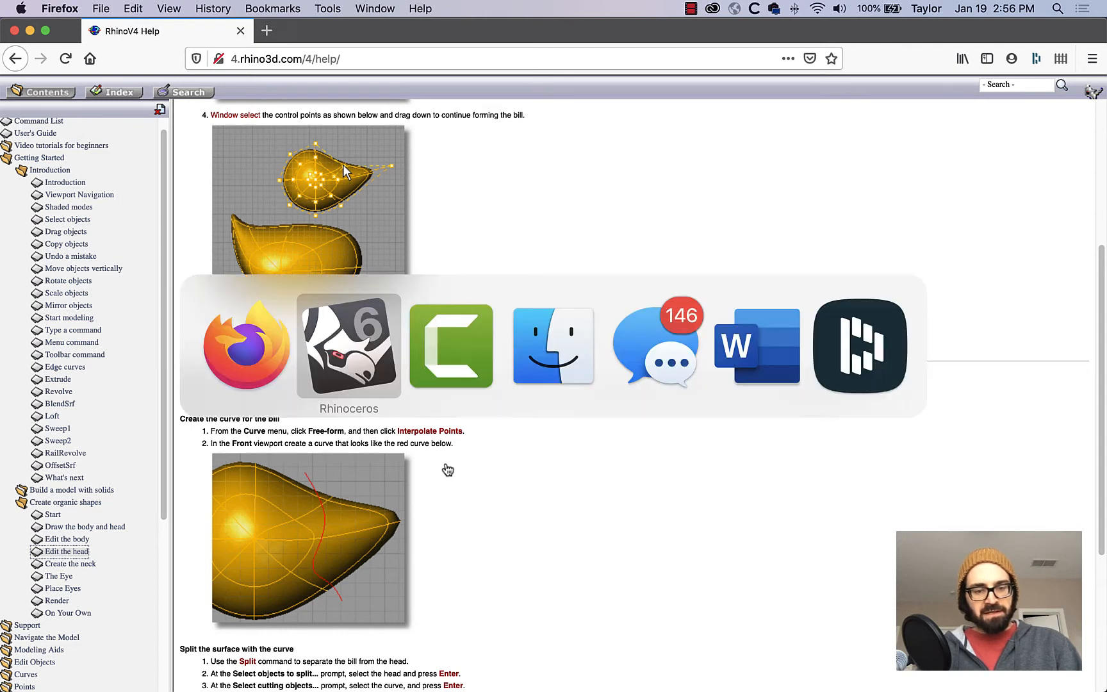
key("super+Tab")
key("Tab")
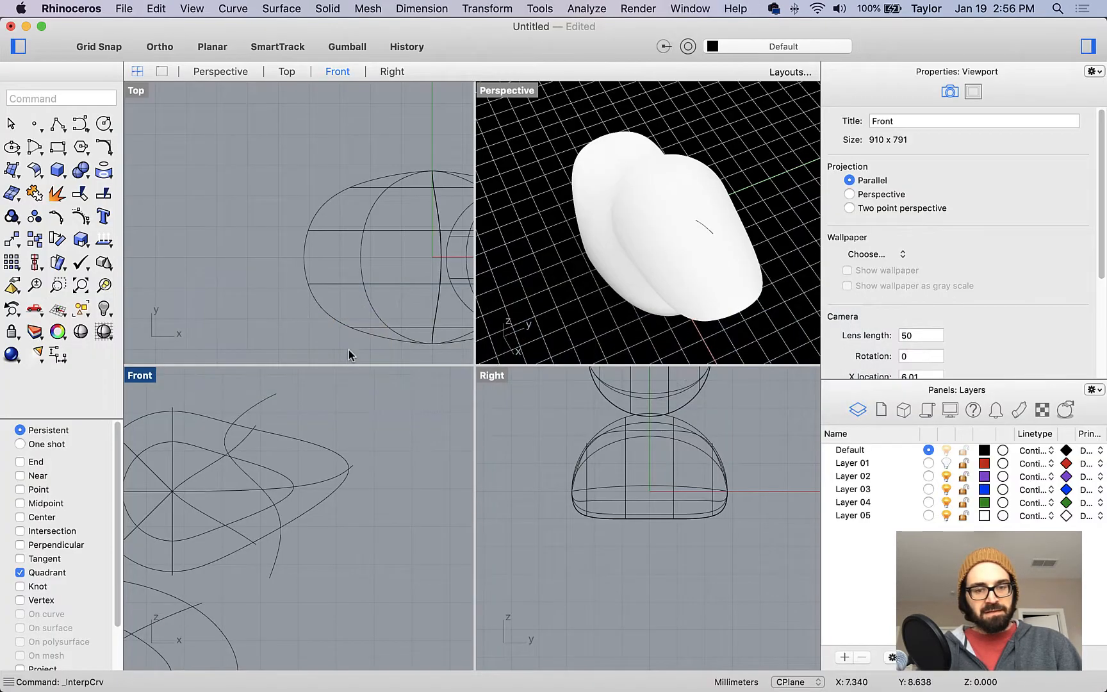
left_click(257, 408)
key("Delete")
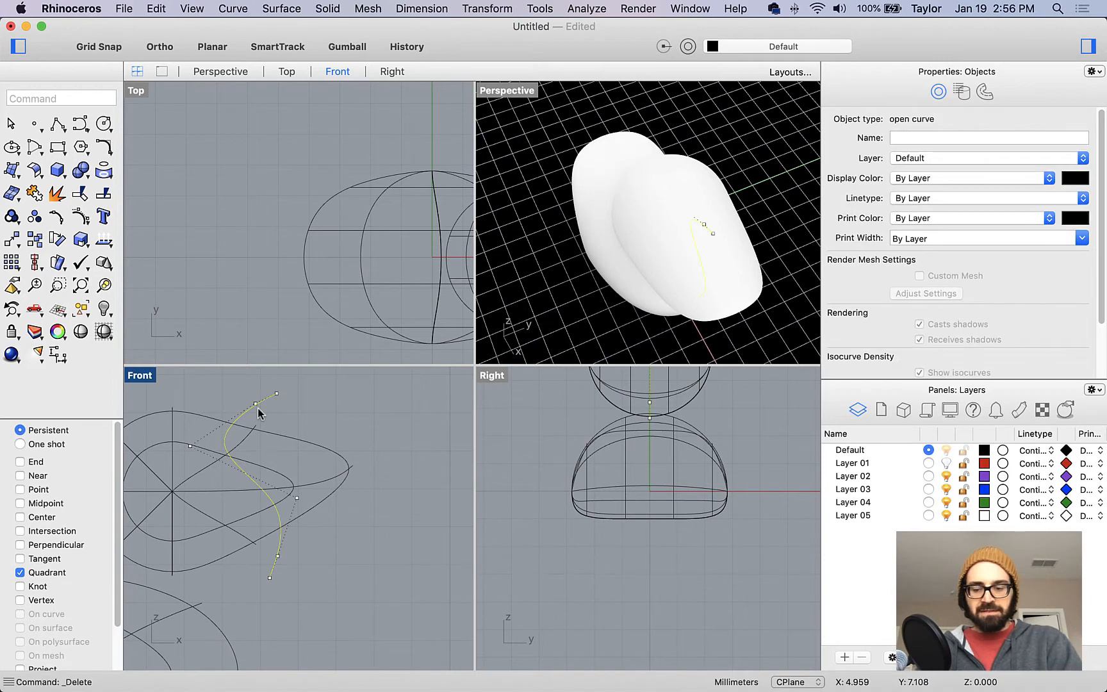
Step: Recheck the tutorial's red curve in the browser, and draw a wavy interpolated curve through five points across the bill in the Front viewport
key("Return")
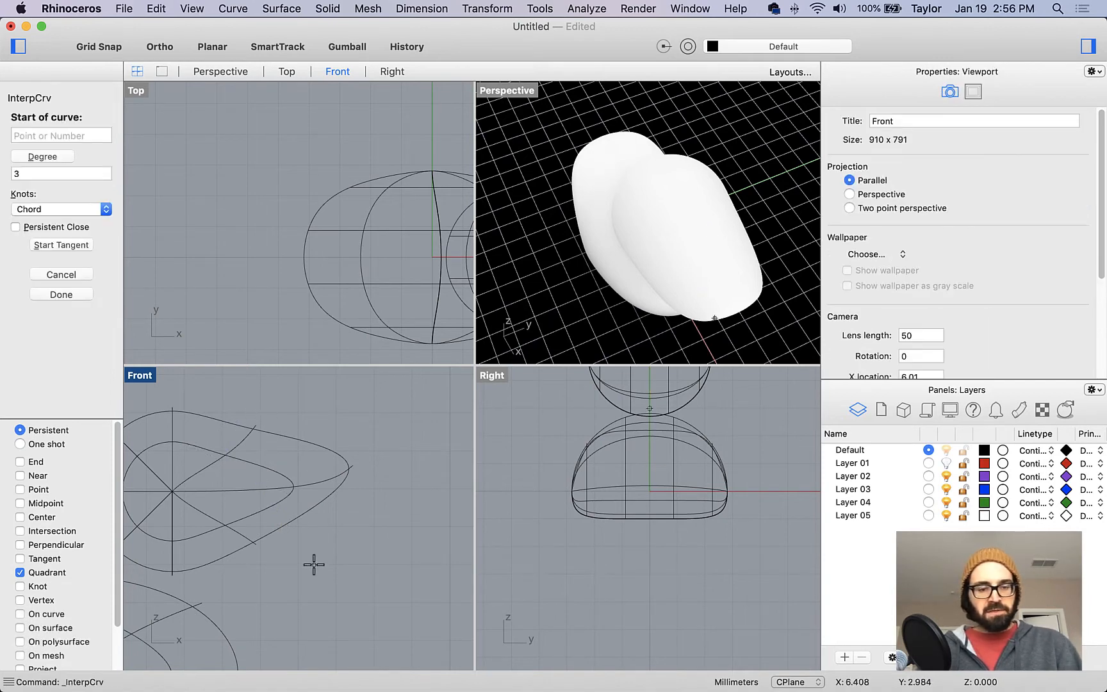
key("super+Tab")
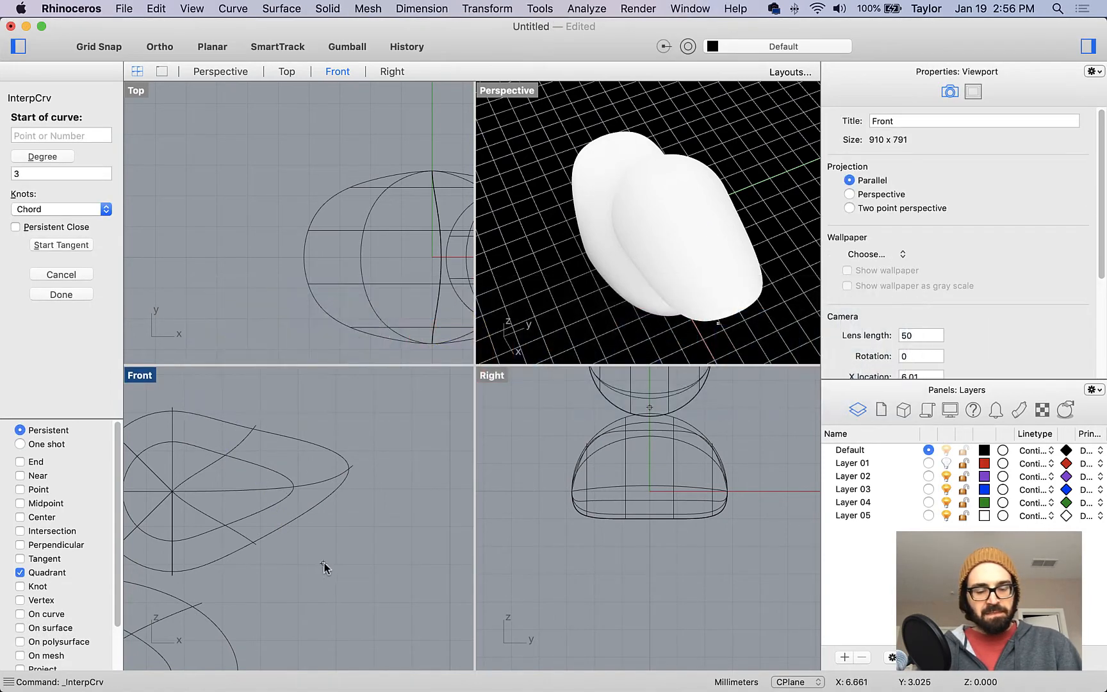
key("super+Tab")
key("super+Tab")
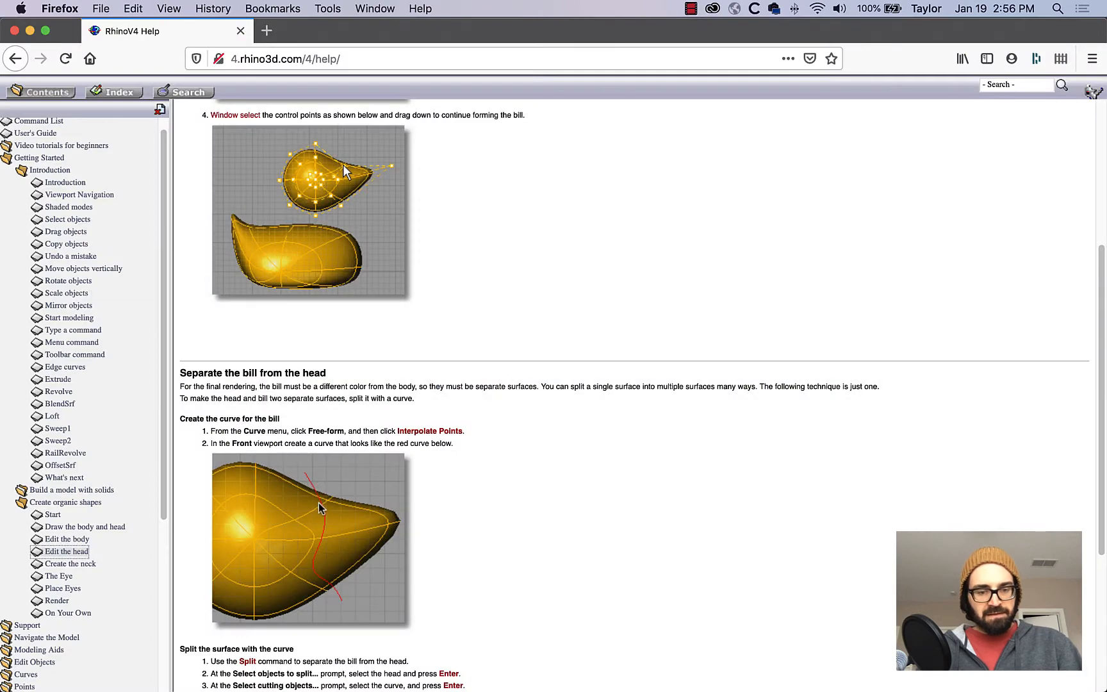
key("super+Tab")
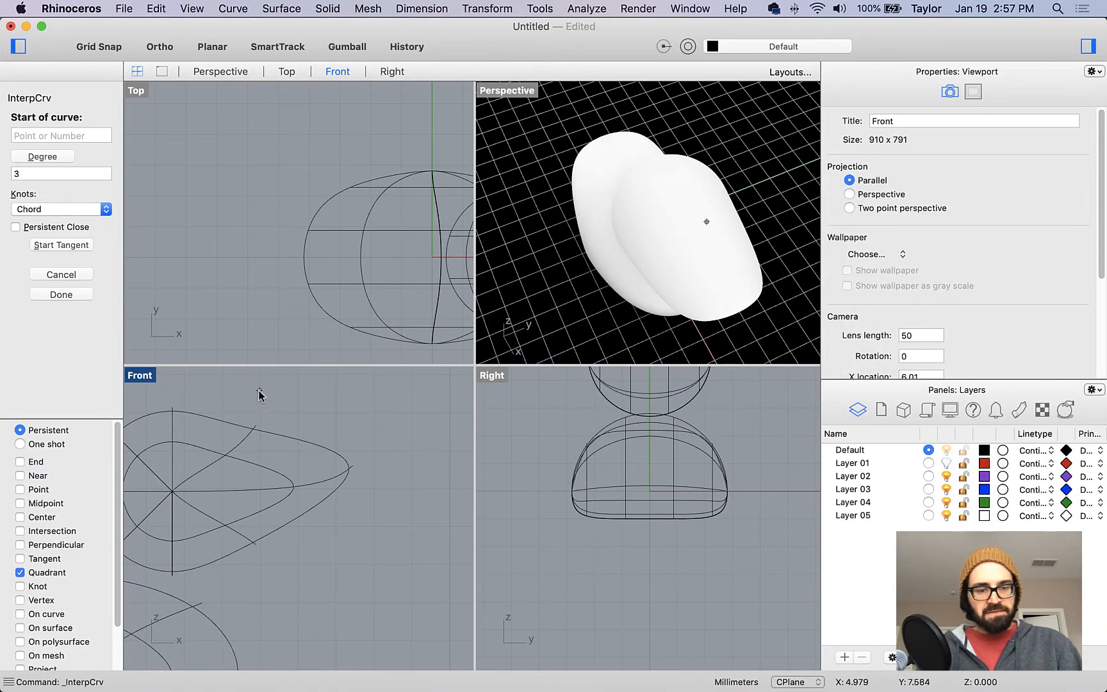
left_click(250, 391)
left_click(245, 459)
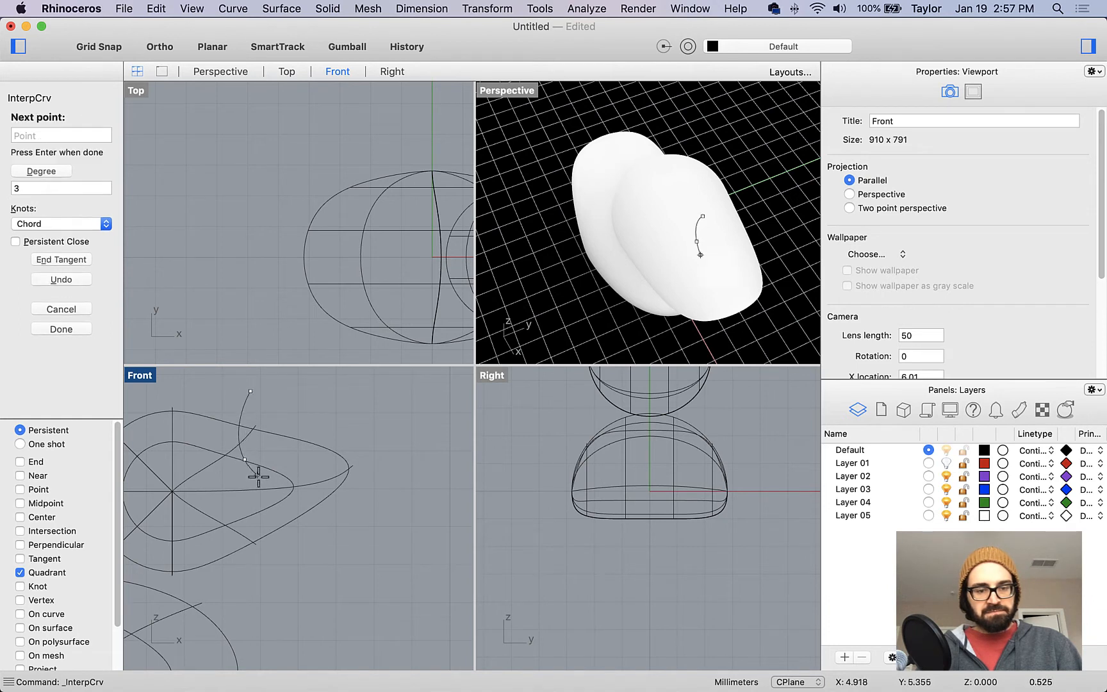
left_click(275, 493)
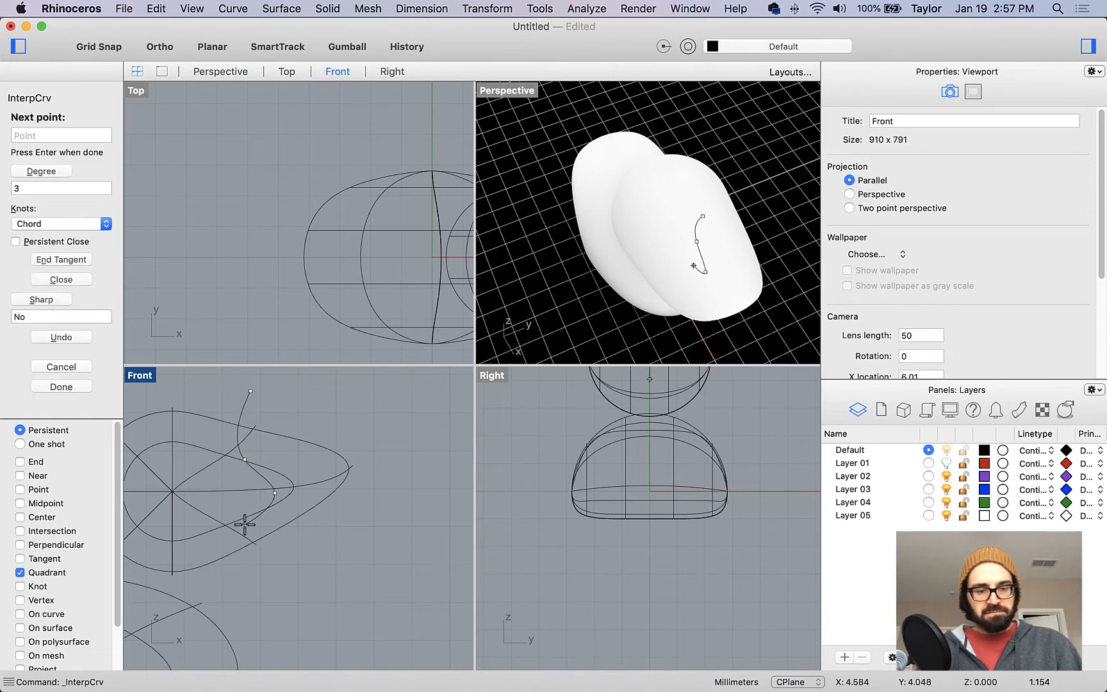
left_click(245, 525)
left_click(264, 578)
key("Return")
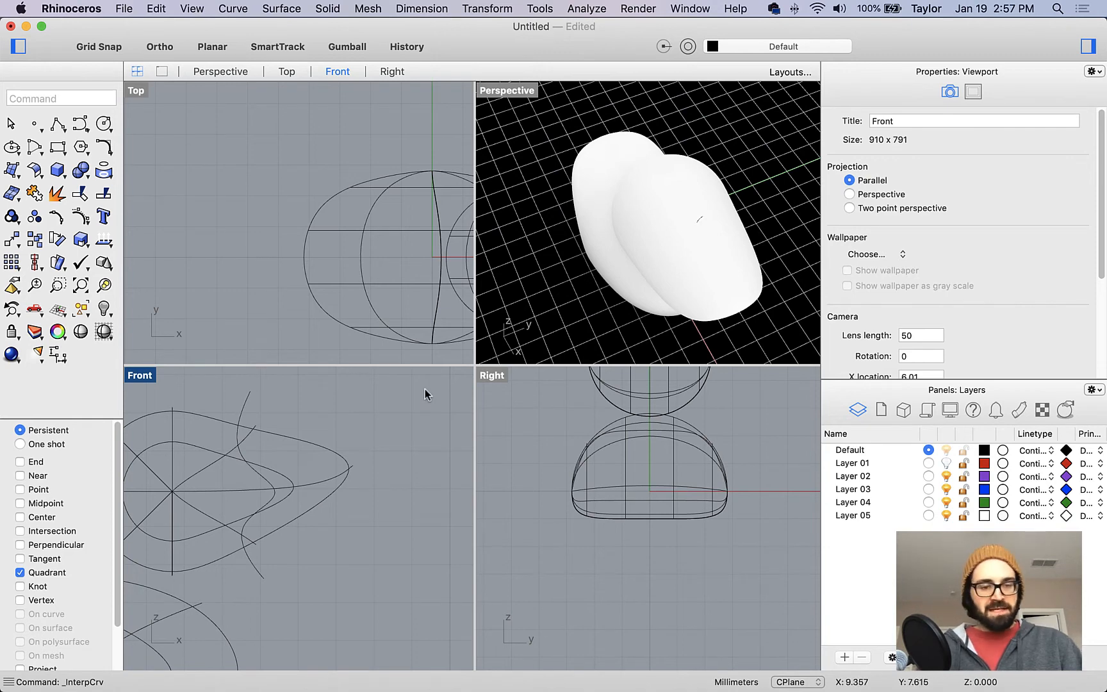
Step: Switch to the browser, read the tutorial's instructions for splitting the surface with the curve, and return to Rhinoceros
key("super+Tab")
scroll(547, 443, "down", 5)
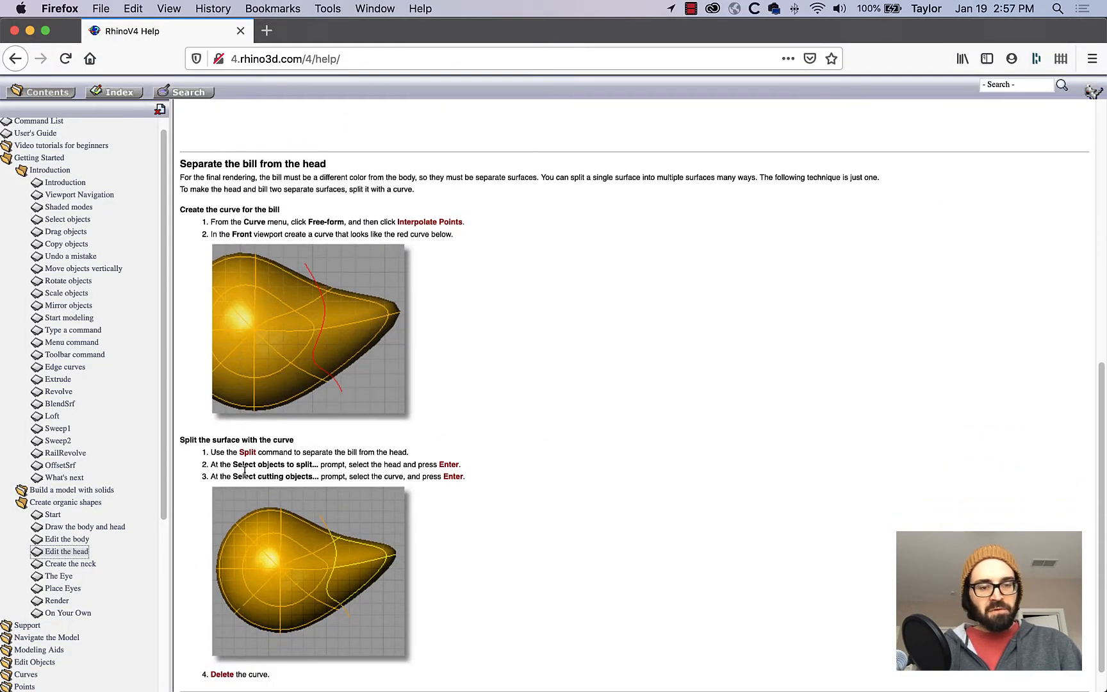
key("super+Tab")
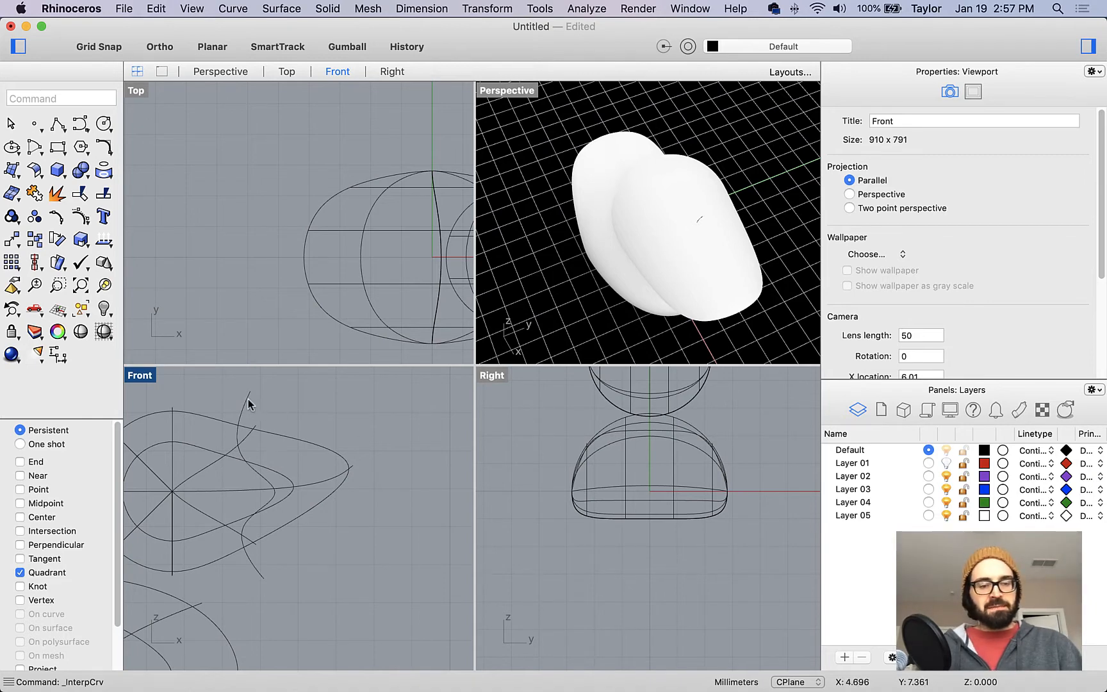
Step: Split the head surface with the wavy curve across the bill, using it as the cutting object
type("sp")
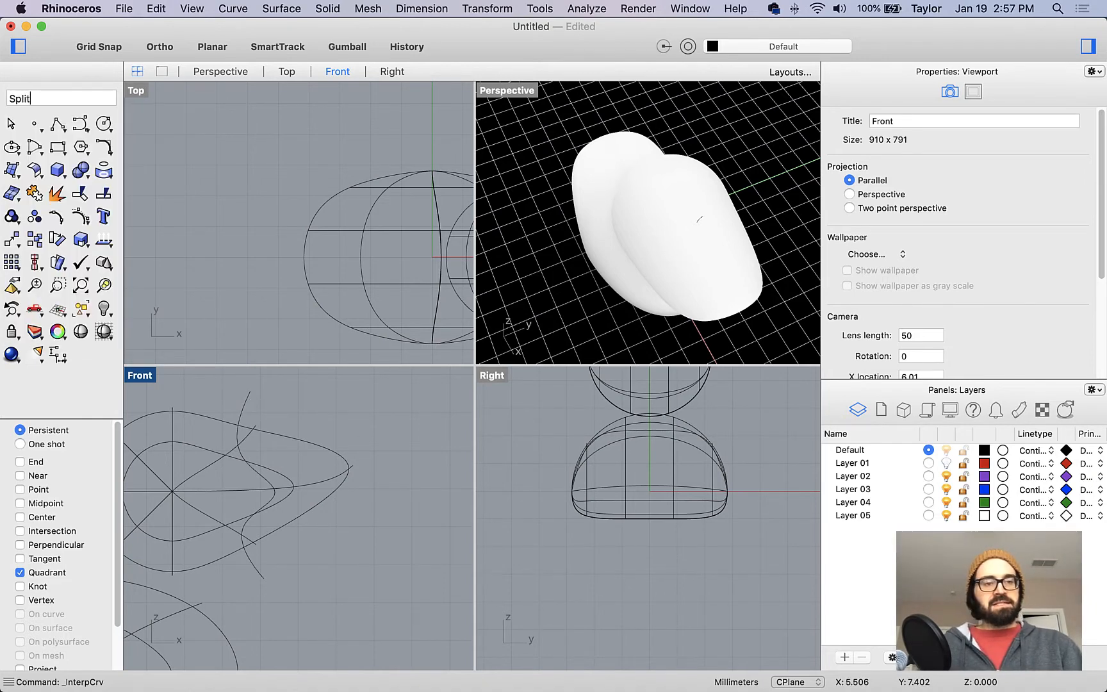
type("lit")
key("Return")
left_click(283, 442)
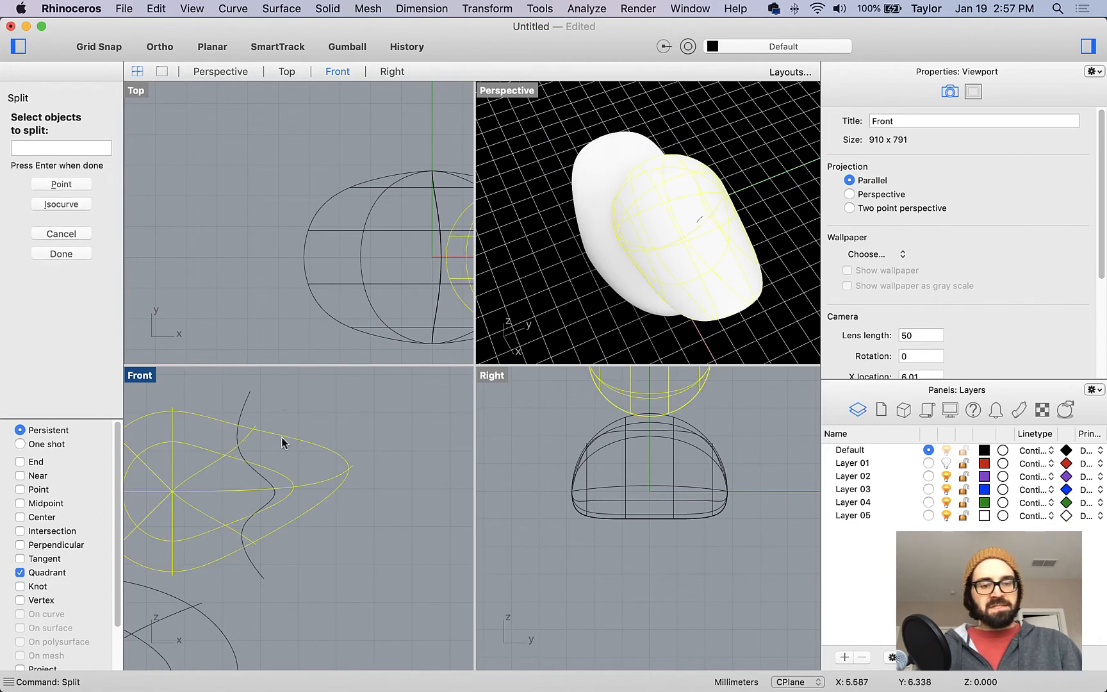
key("Return")
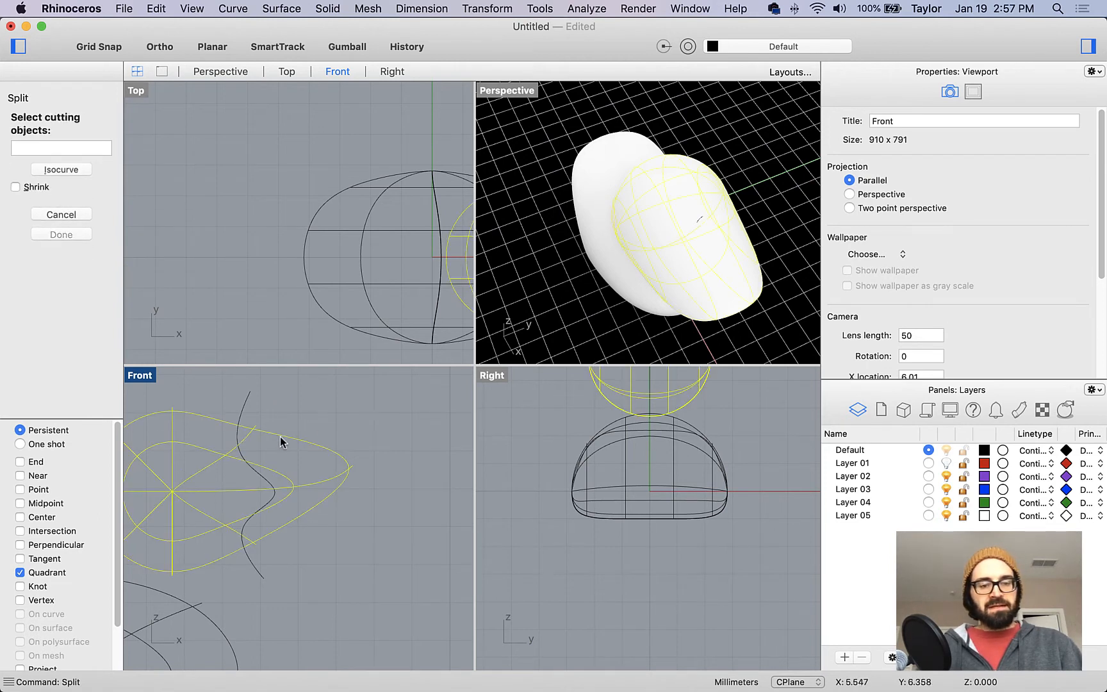
left_click(246, 410)
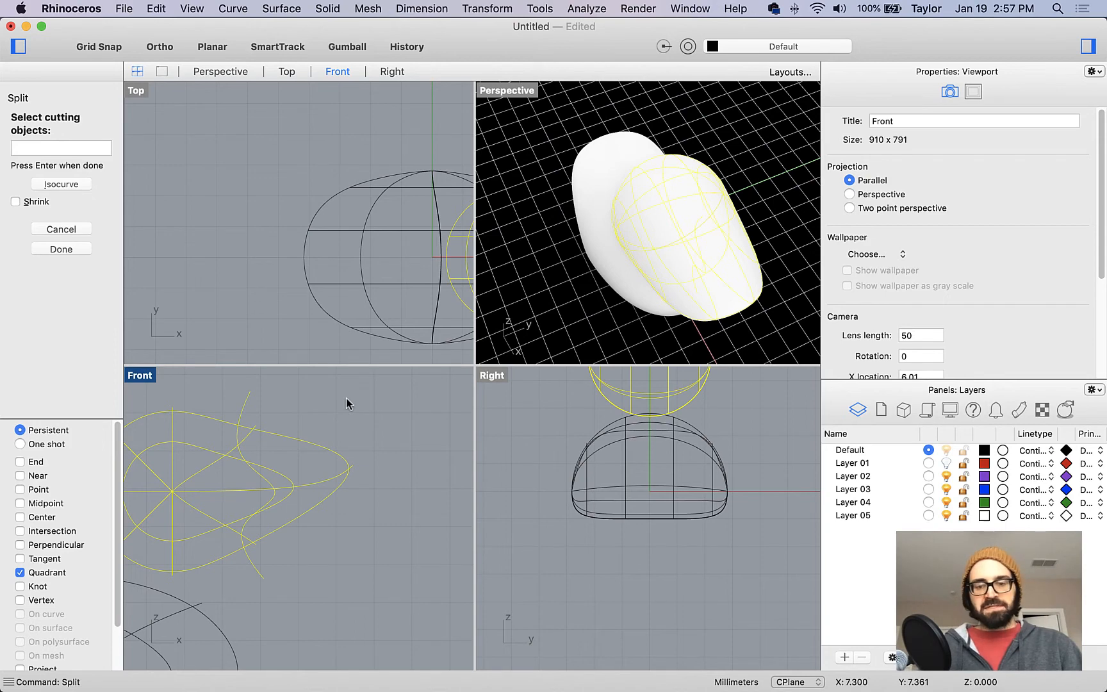
key("Return")
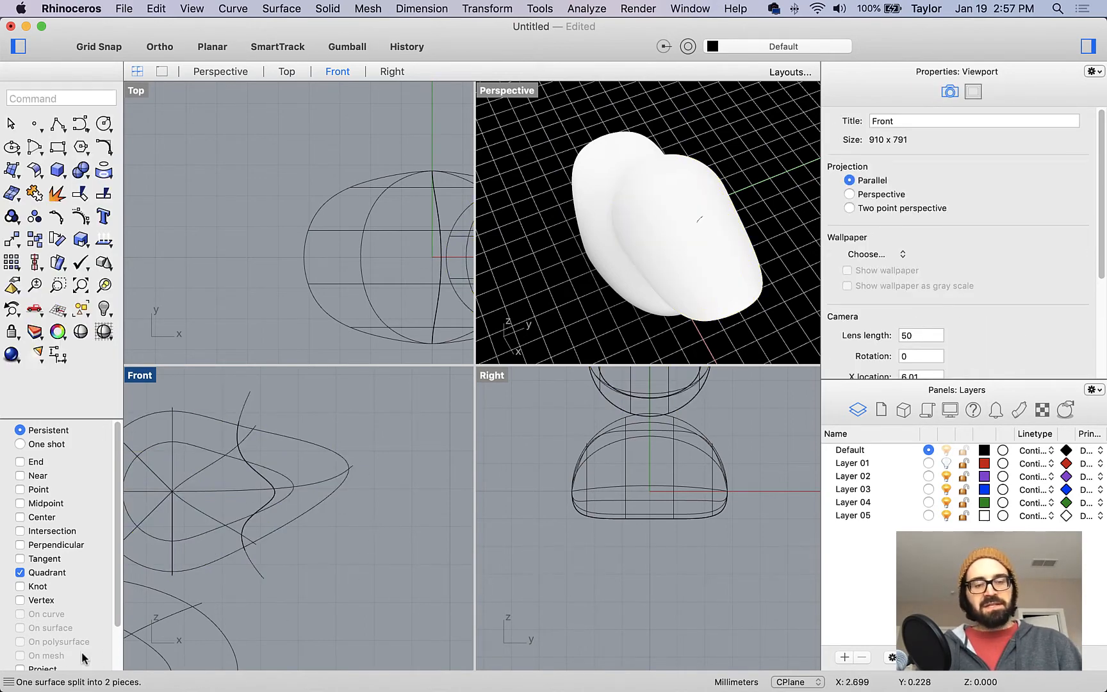
Step: Check the separated bill surface by selecting it, and delete the wavy curve used for the split
left_click(351, 468)
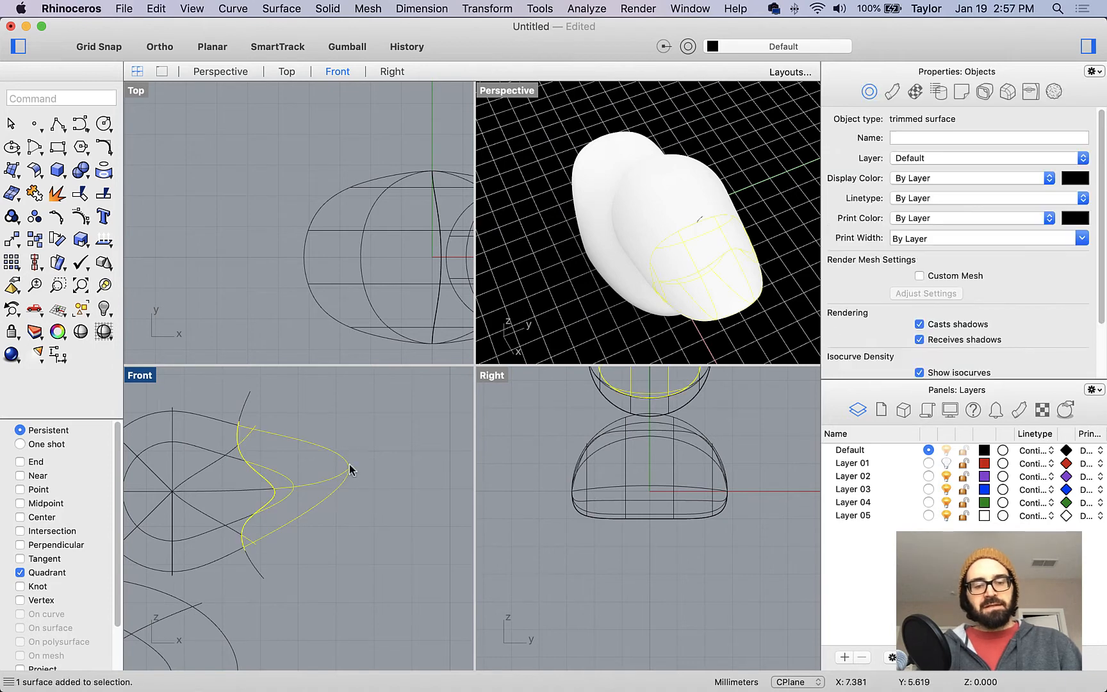
left_click(238, 431)
left_click(276, 439)
left_click(245, 404)
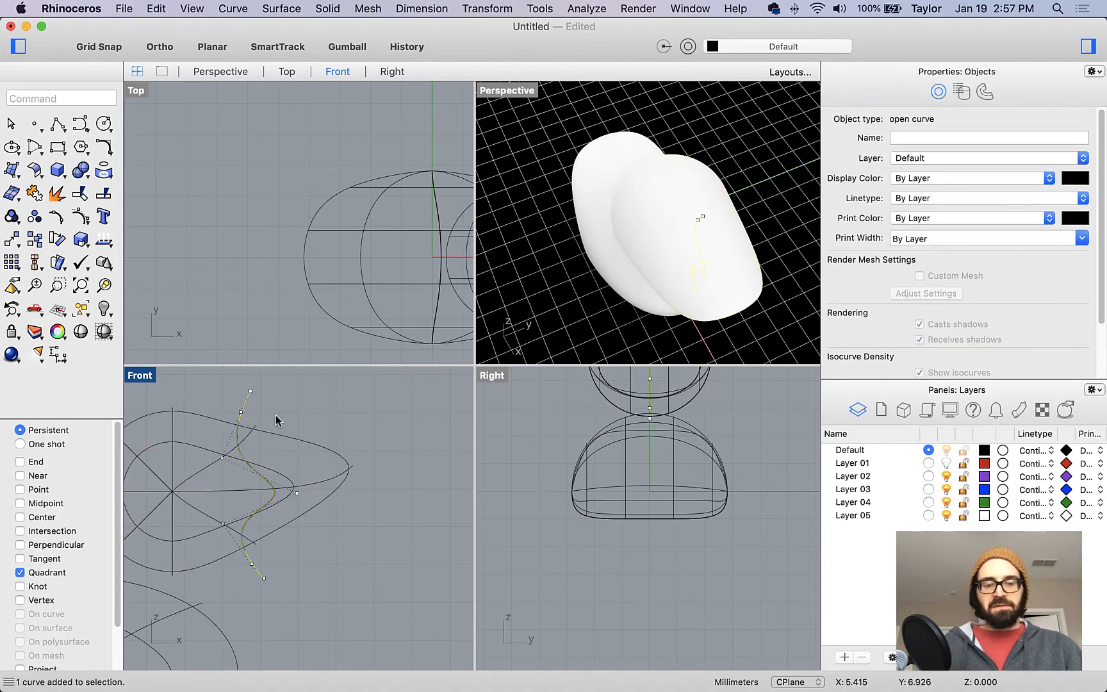
key("Delete")
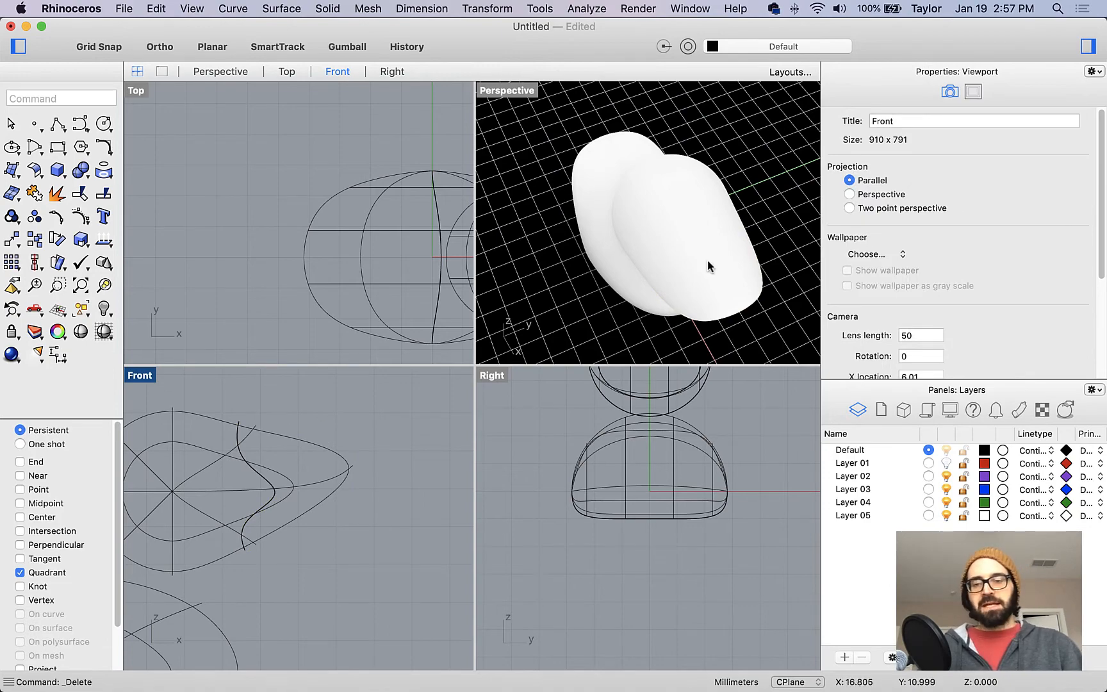
right_click_drag(711, 268, 619, 296)
left_click(710, 240)
Step: Switch to the browser, go on to the tutorial's Create the neck page, read the cutting plane instructions, and return to Rhinoceros
key("super+Tab")
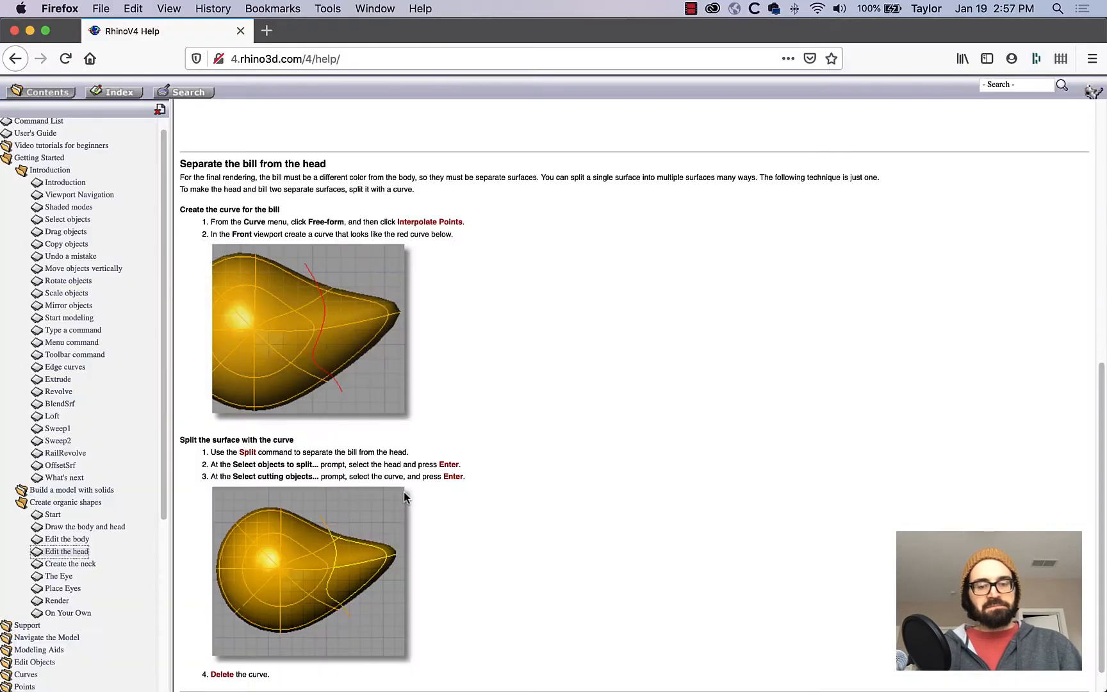
scroll(681, 510, "down", 1)
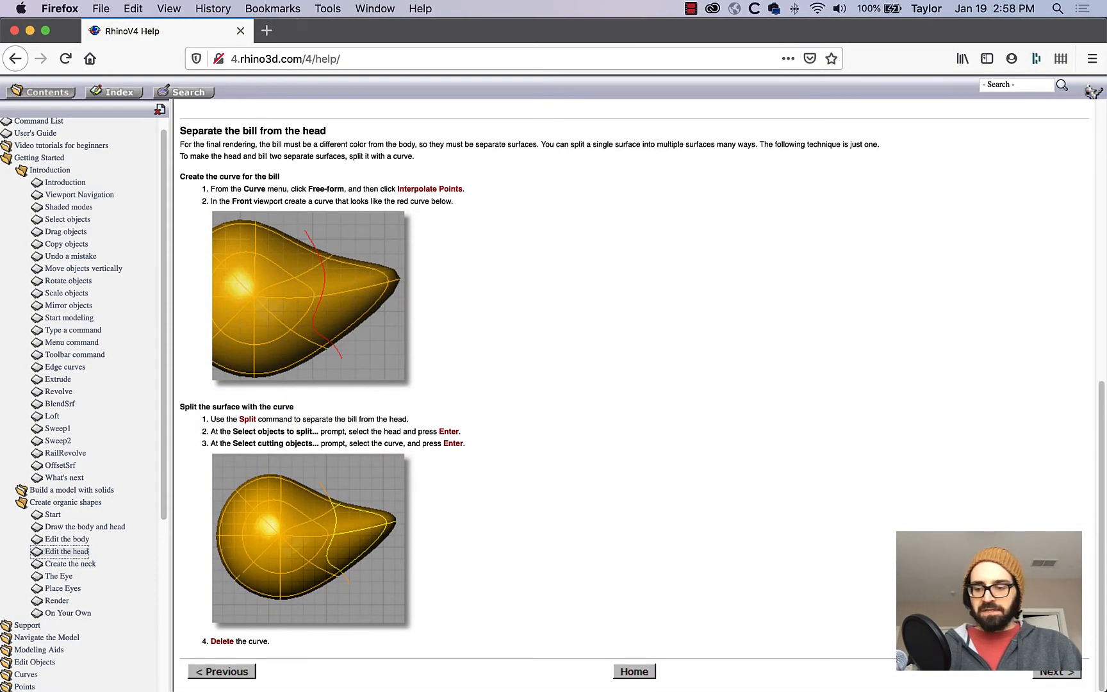
left_click(1056, 672)
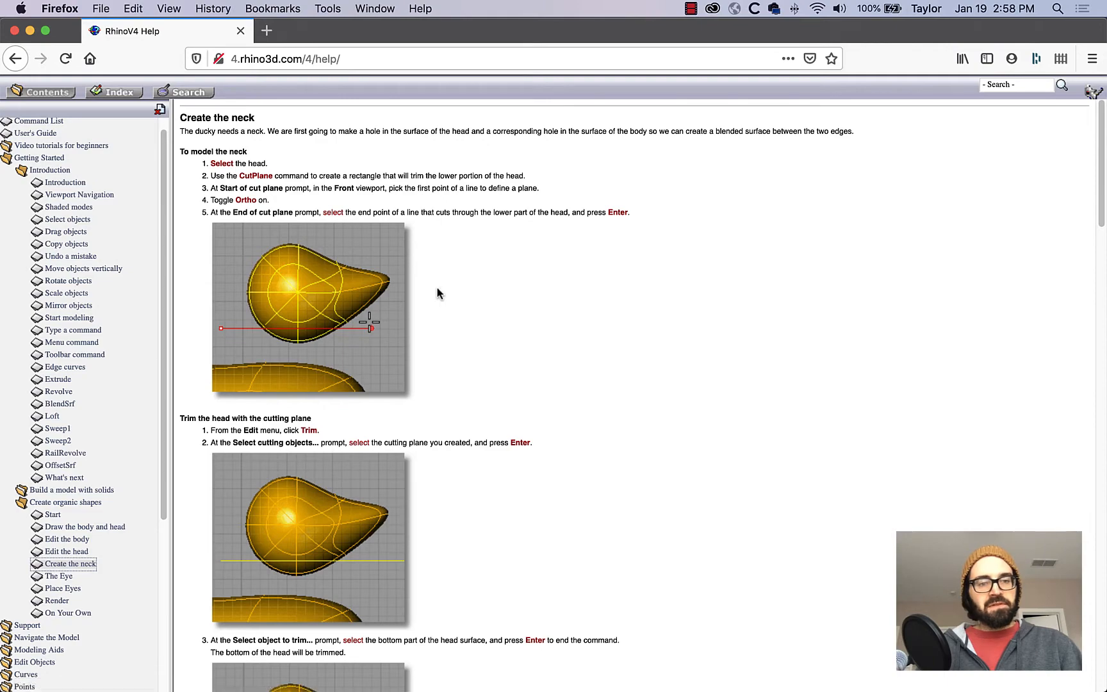
key("super+Tab")
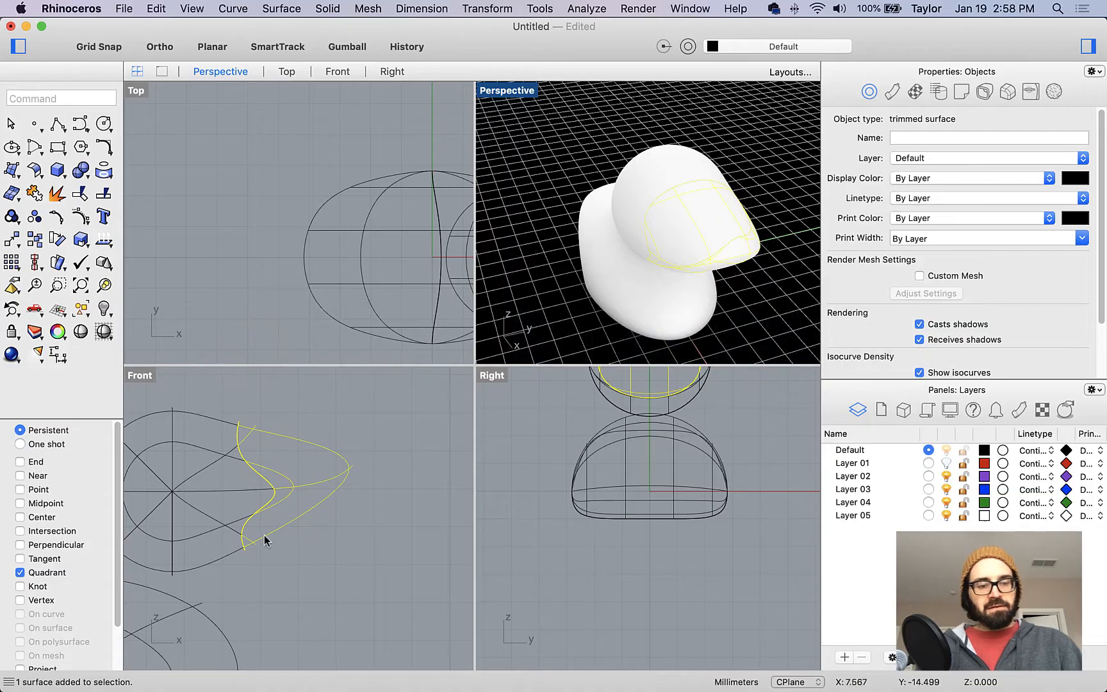
Step: Select the head and use CutPlane with Ortho to create a horizontal plane through its lower part in the Front viewport
right_click_drag(264, 535, 388, 503)
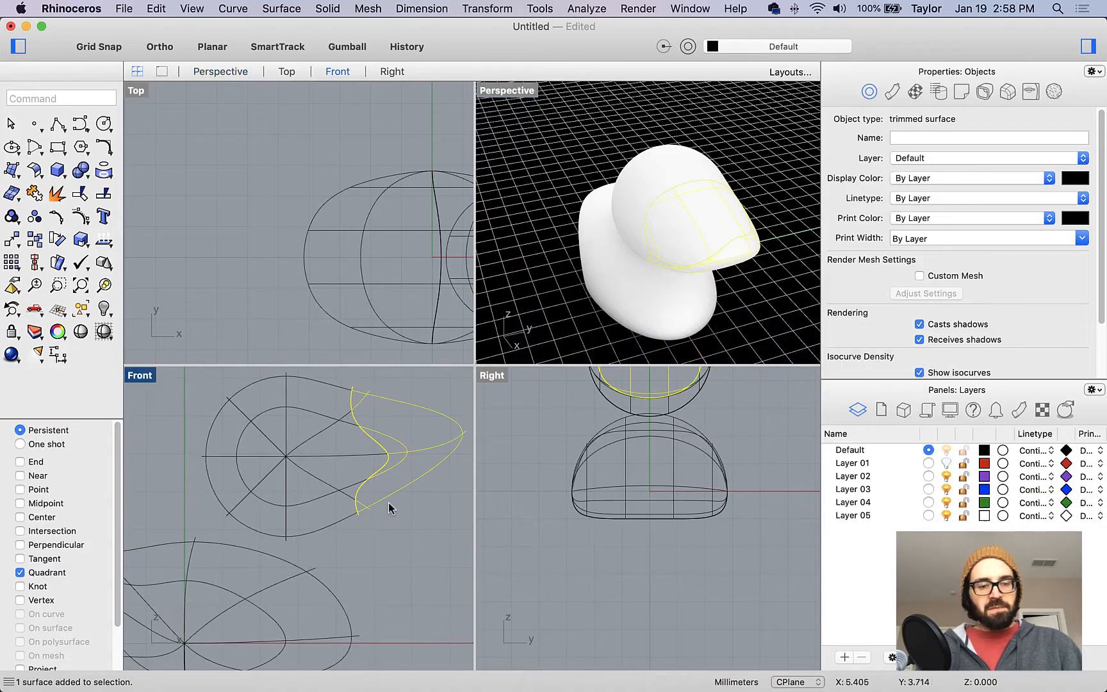
left_click(286, 542)
type("Cutp")
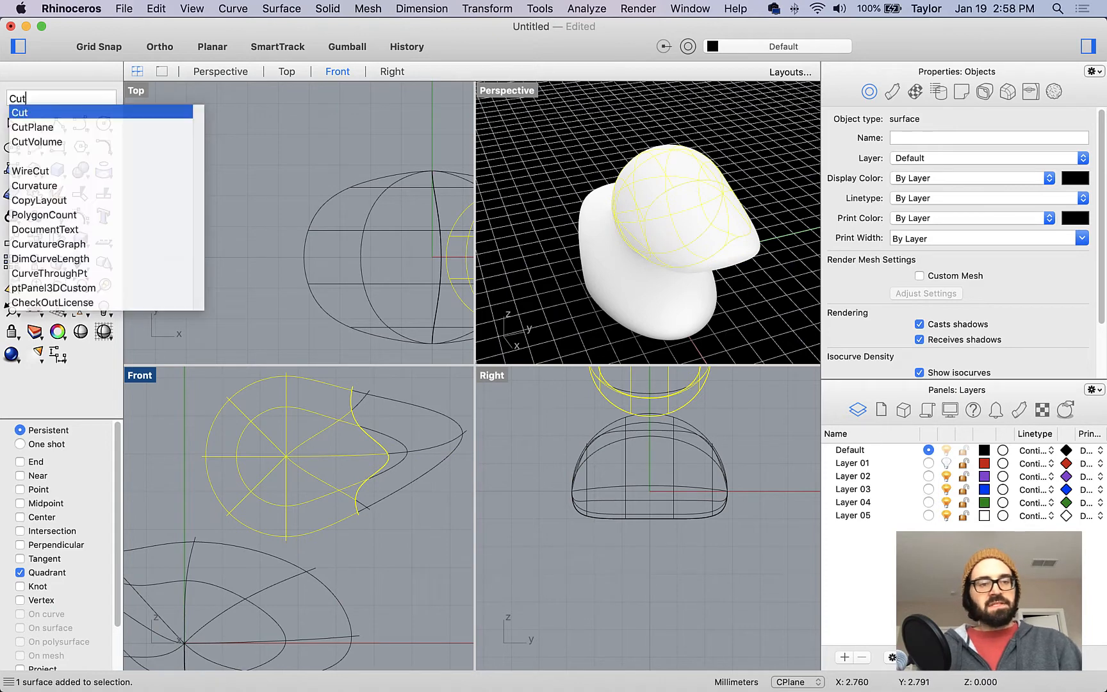
key("Return")
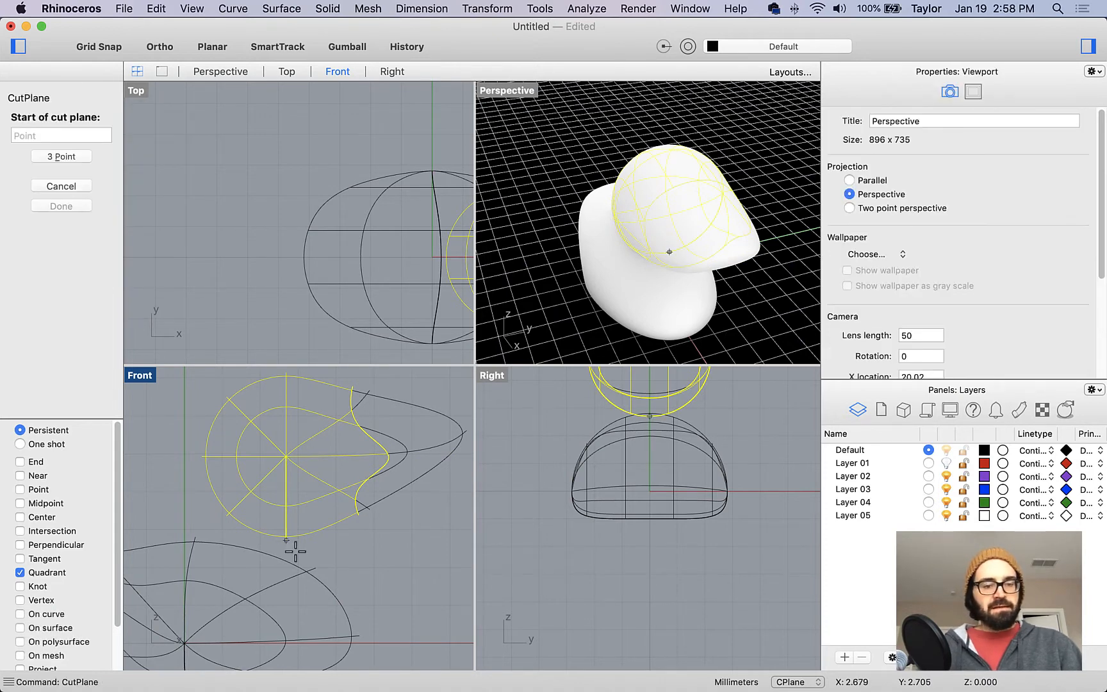
left_click(361, 529)
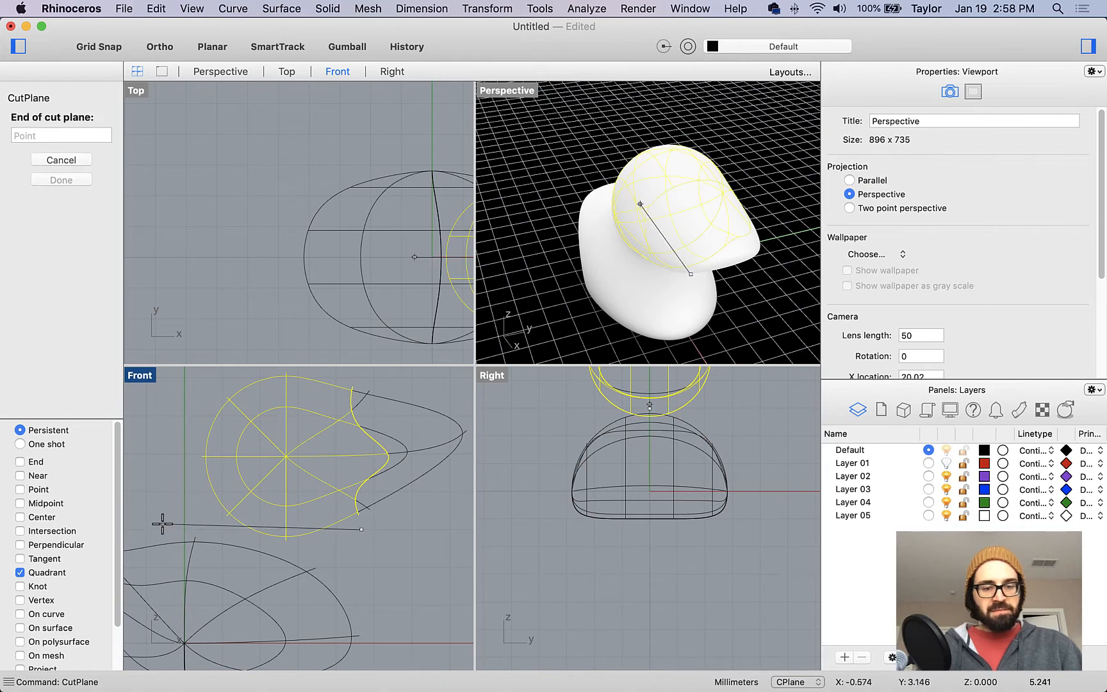
key("F8")
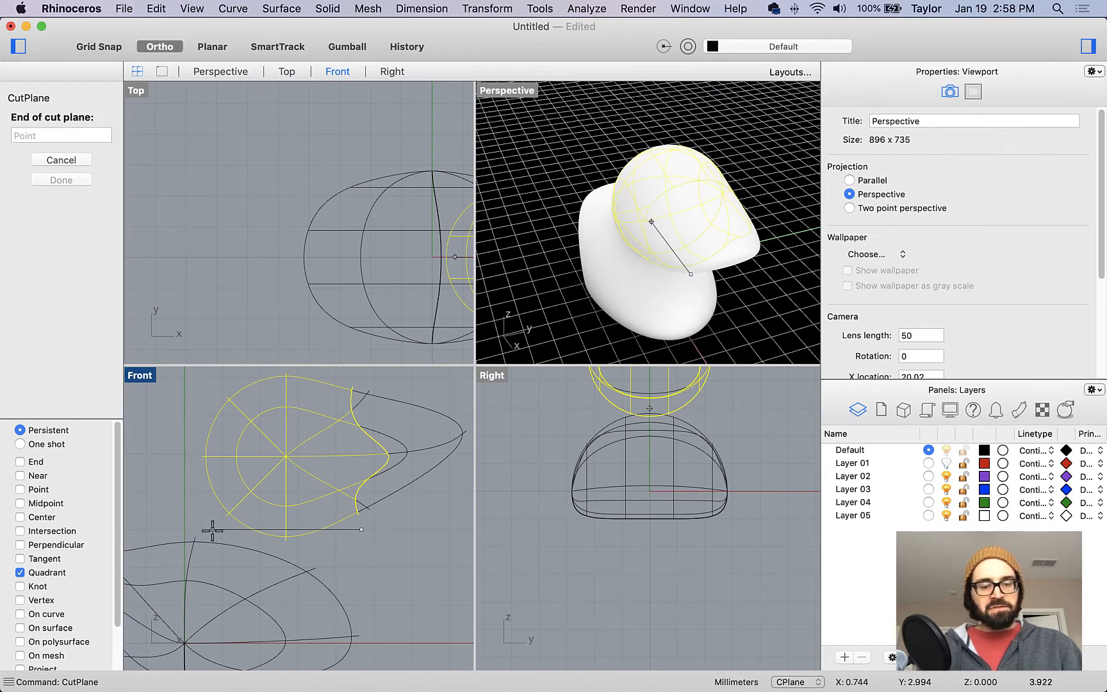
left_click(173, 523, "shift")
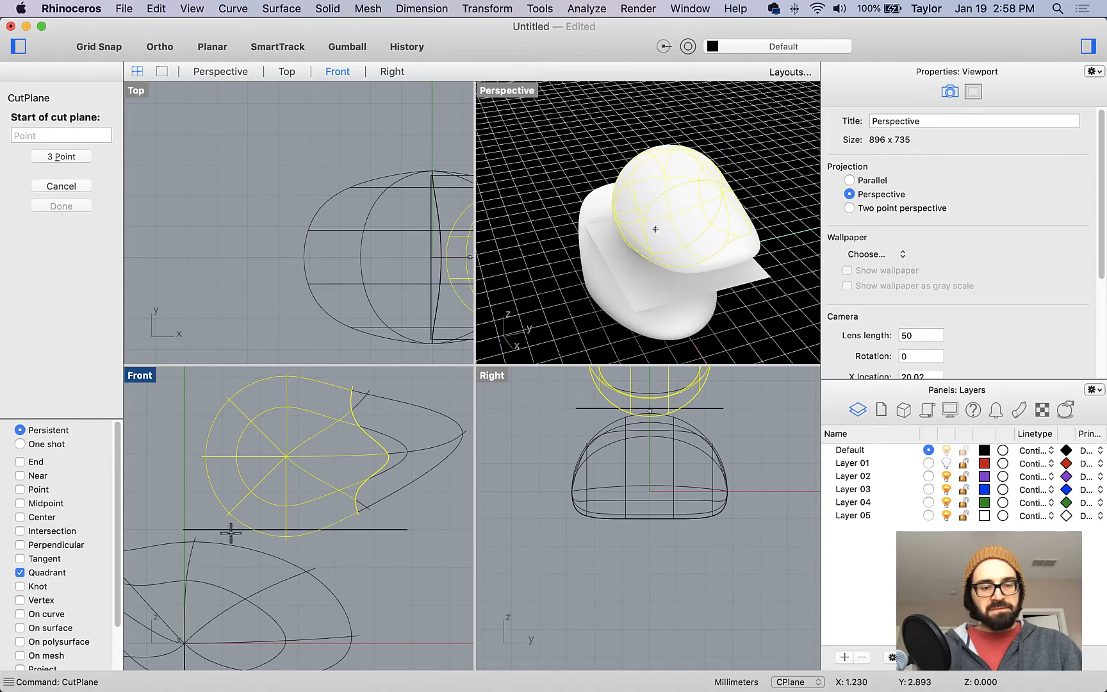
right_click_drag(698, 285, 670, 254)
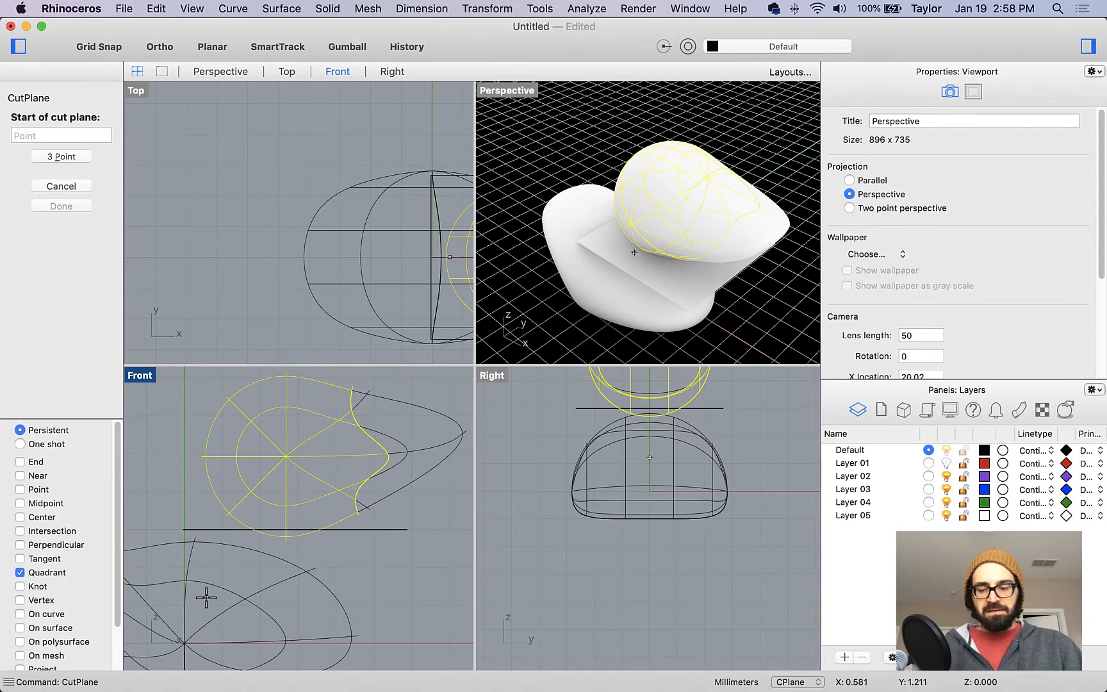
key("Escape")
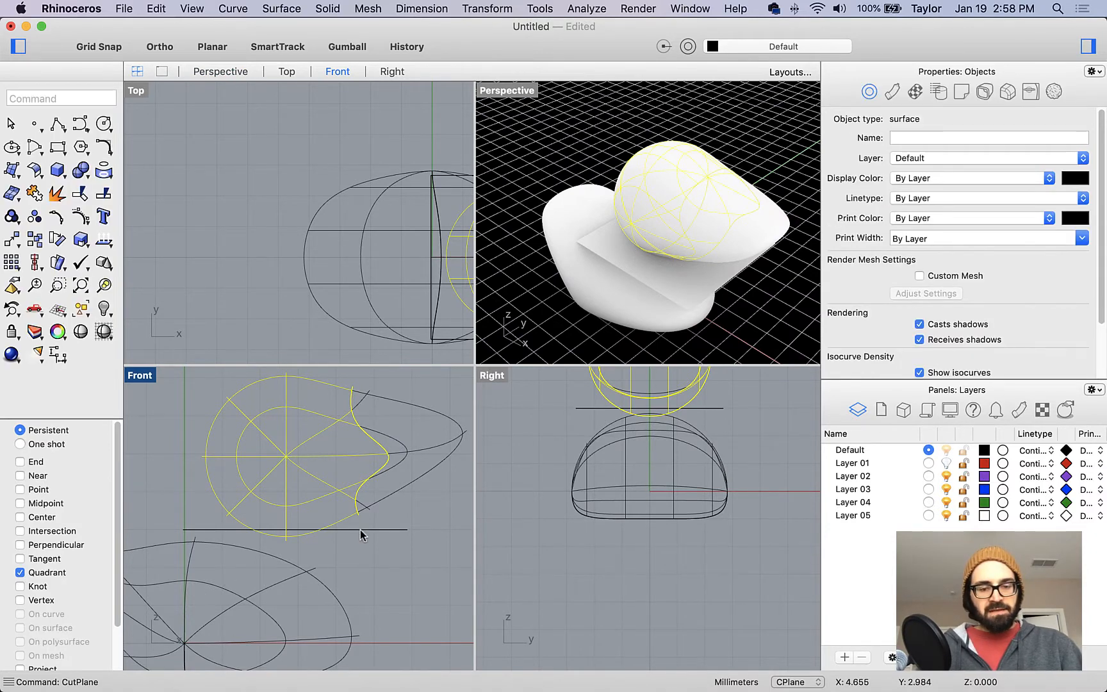
Step: Move the cutting plane slightly upward in the Front viewport so it crosses more of the head's underside
left_click_drag(360, 530, 359, 524)
key("Escape")
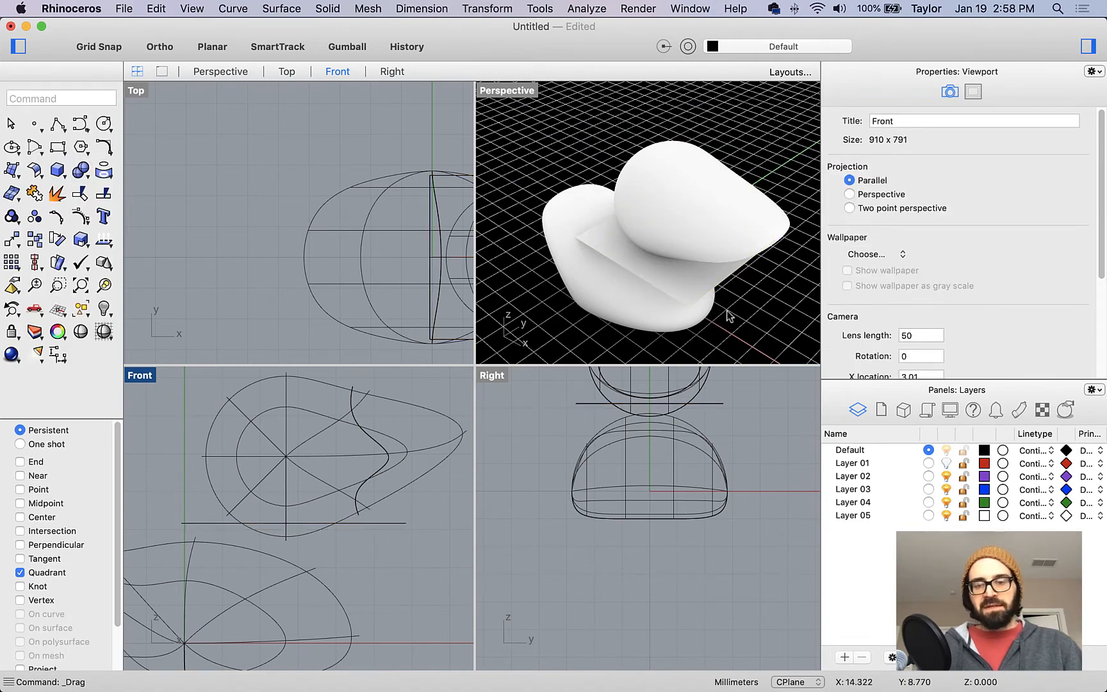
right_click_drag(729, 316, 689, 312)
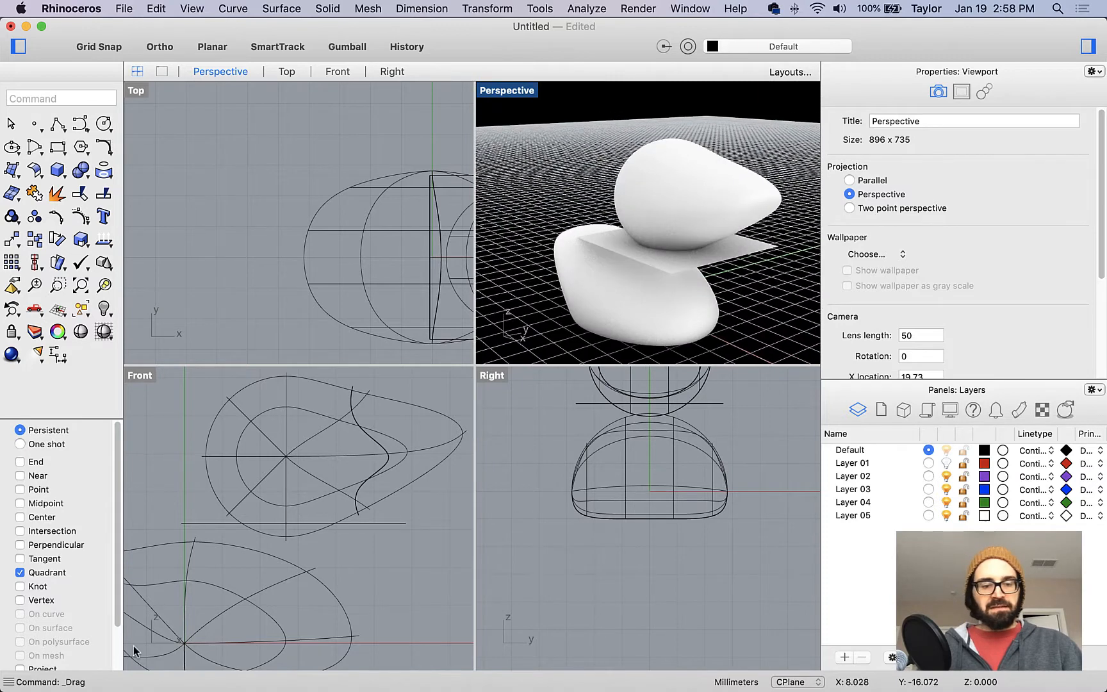
Step: Read the tutorial's instructions for trimming the head with the cutting plane in the browser, and return to Rhinoceros
key("super+Tab")
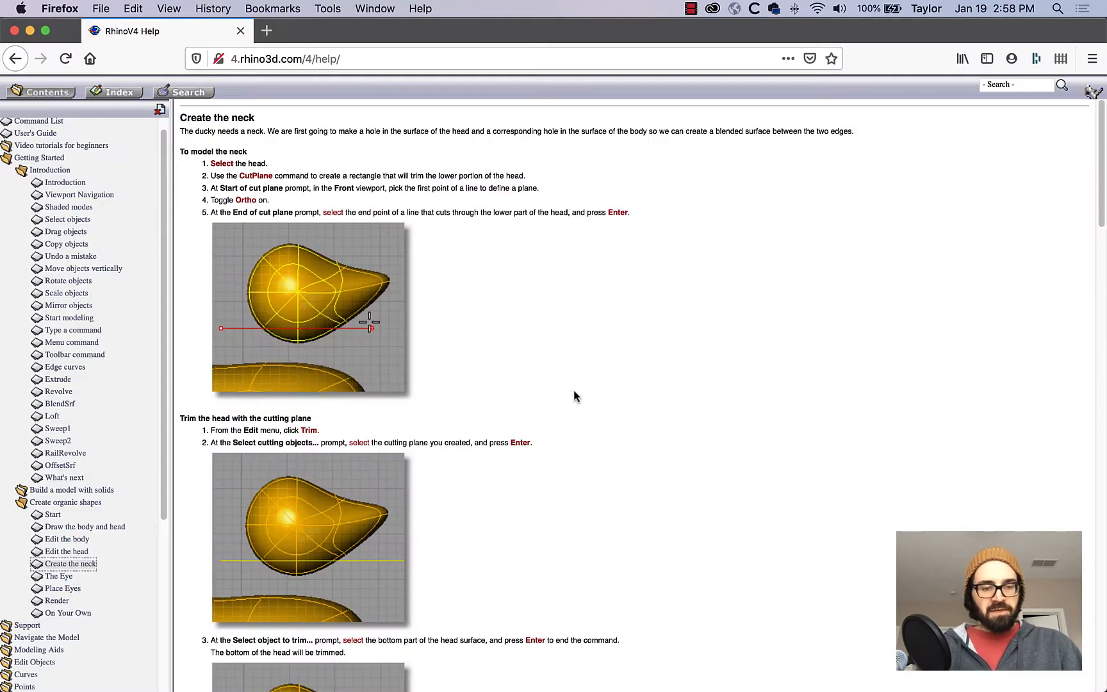
scroll(561, 412, "down", 2)
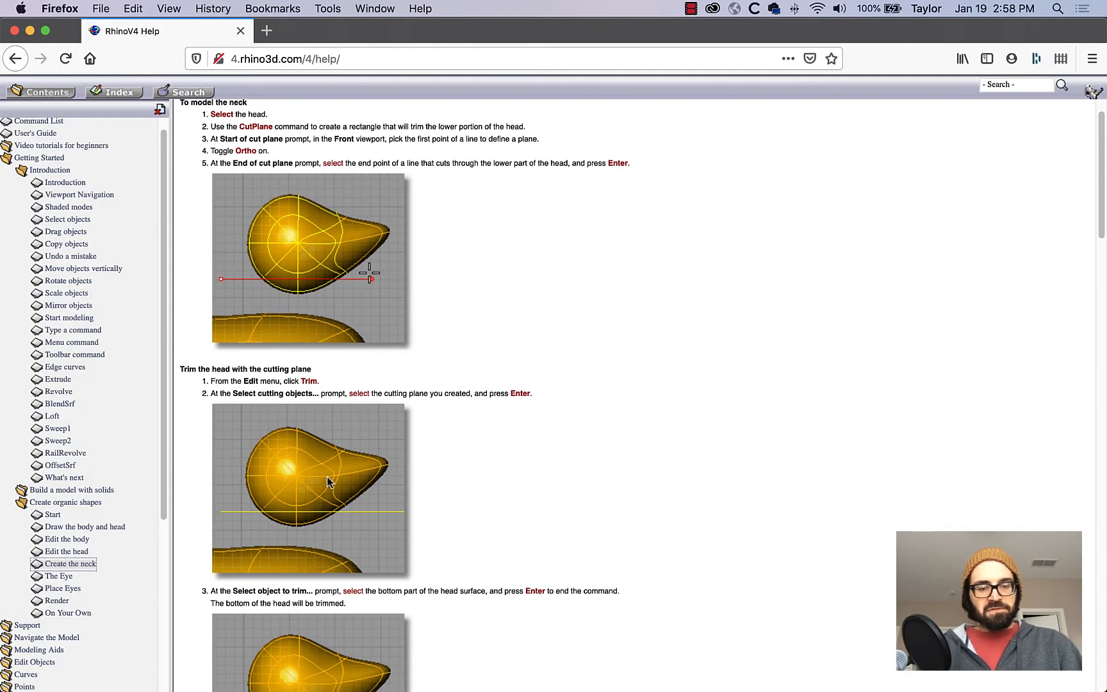
scroll(327, 482, "down", 6)
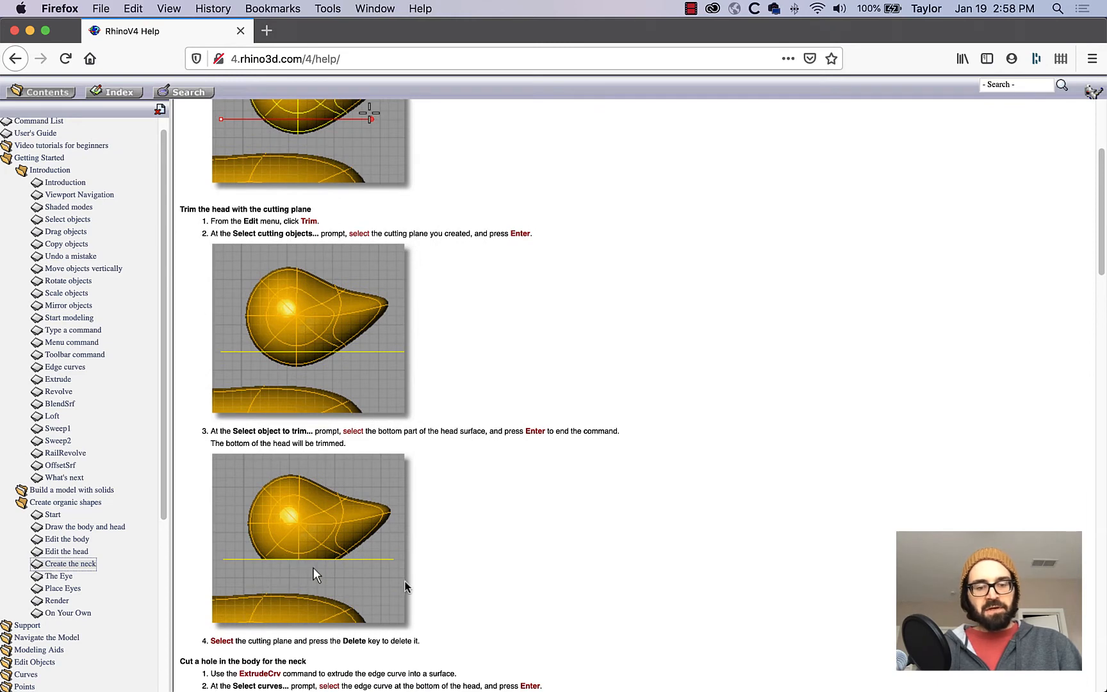
key("super+Tab")
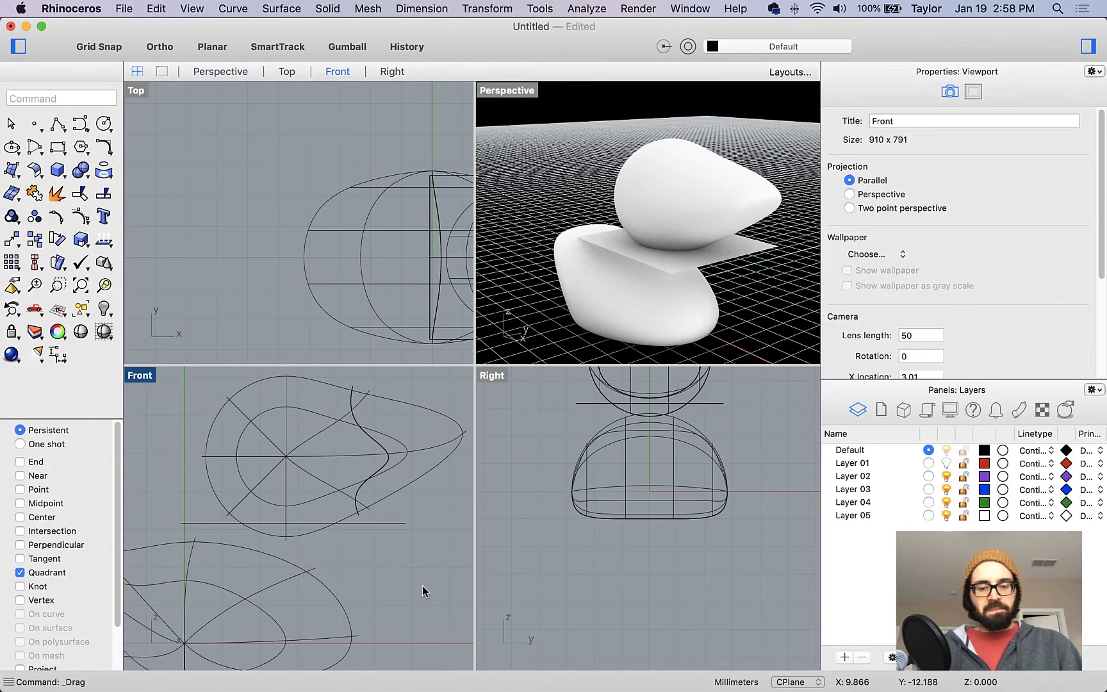
Step: Trim away both portions of the head surface below the plane, using the cutting plane as the cutting object
type("trim")
key("Return")
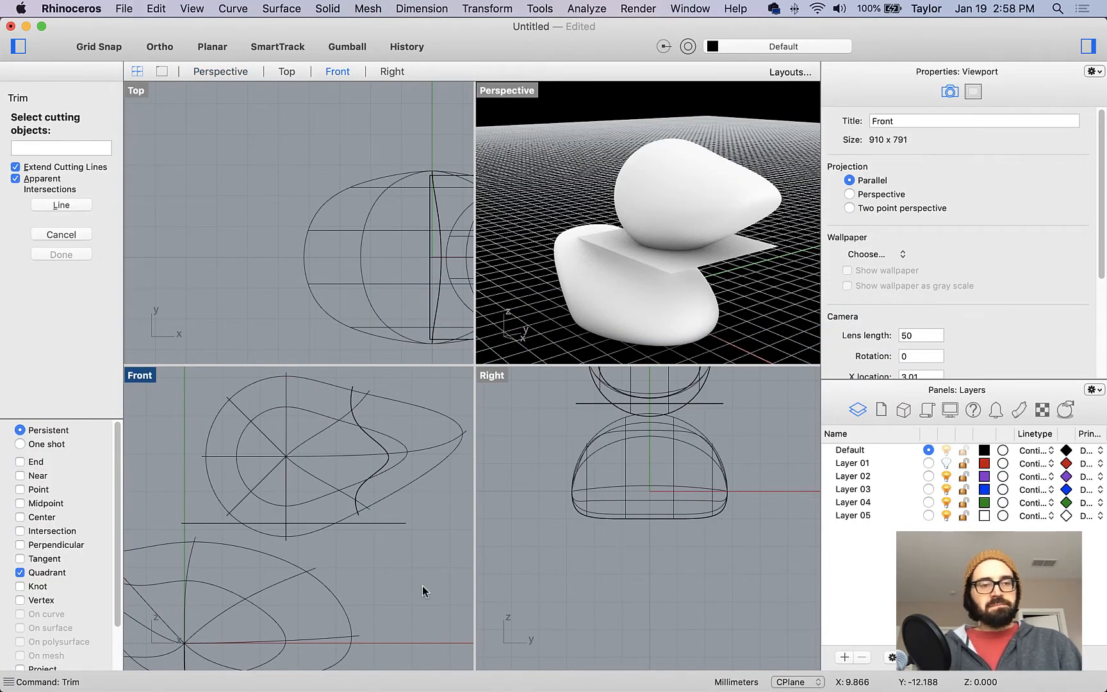
left_click(367, 523)
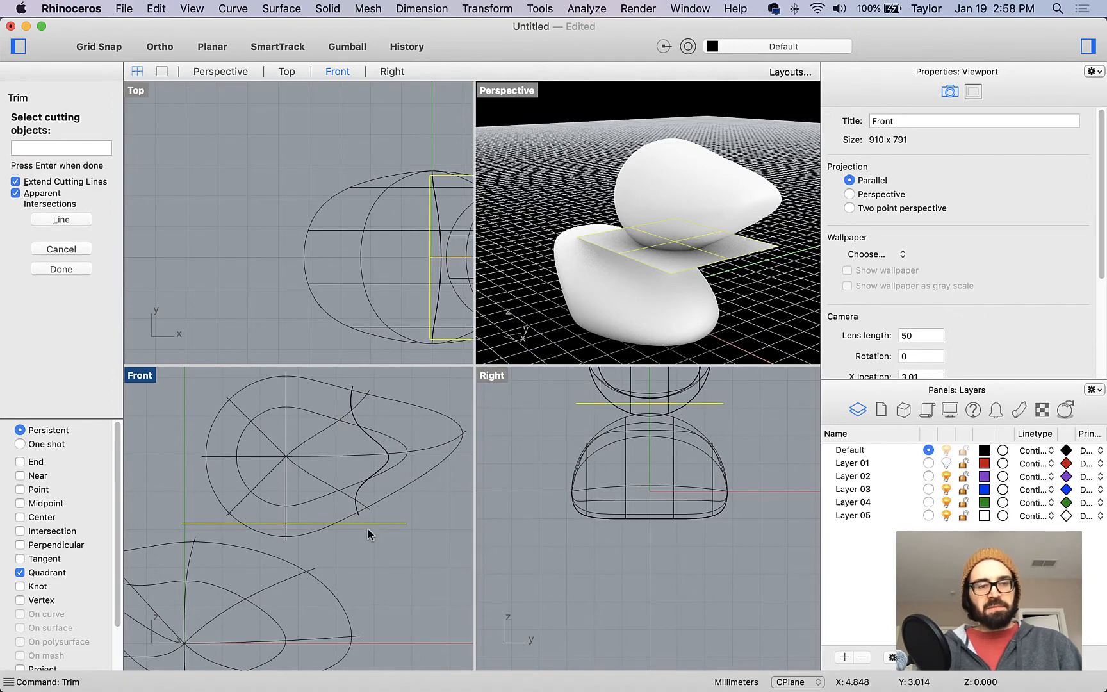
key("Return")
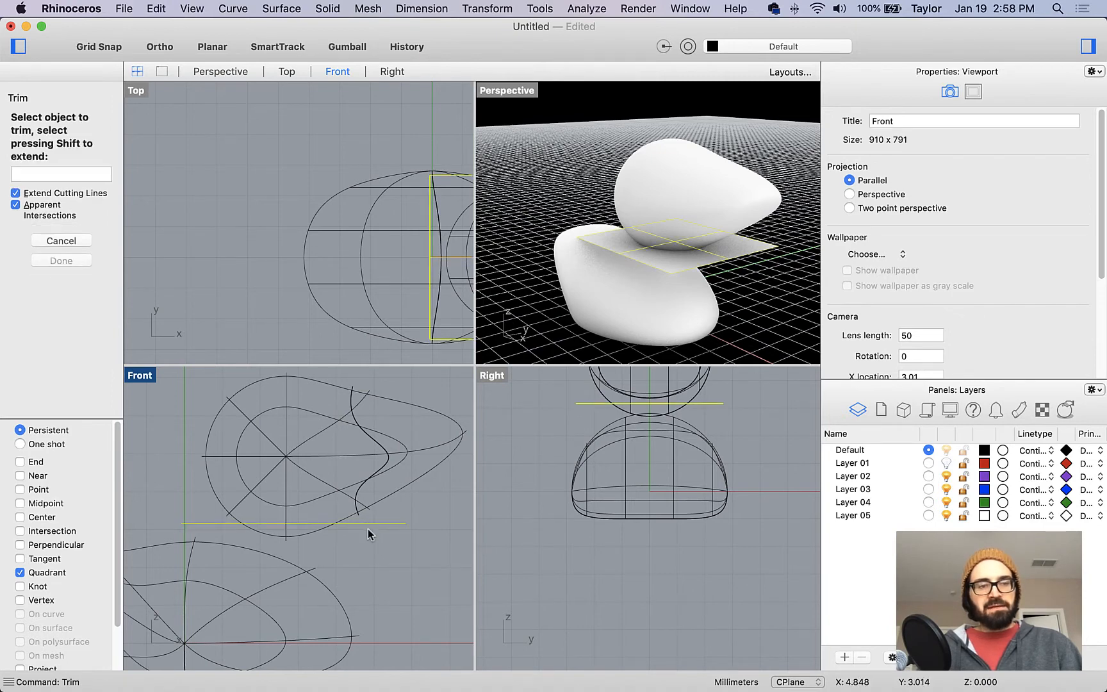
left_click(297, 536)
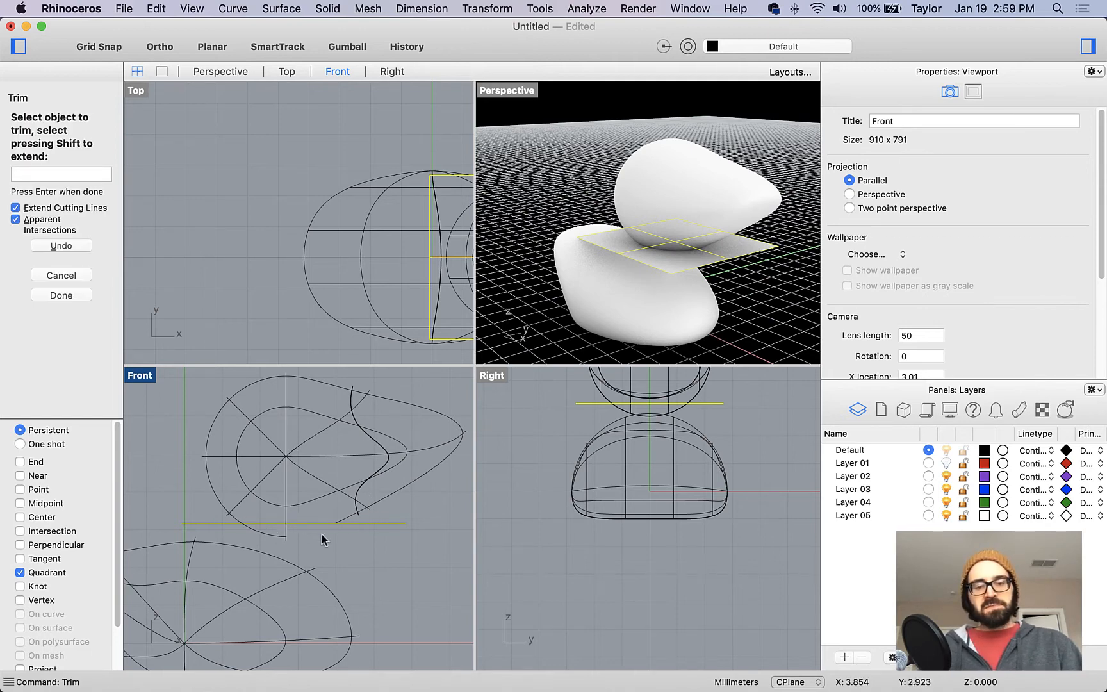
mouse_move(657, 324)
right_mouse_down()
mouse_move(643, 289)
mouse_move(651, 305)
right_mouse_up()
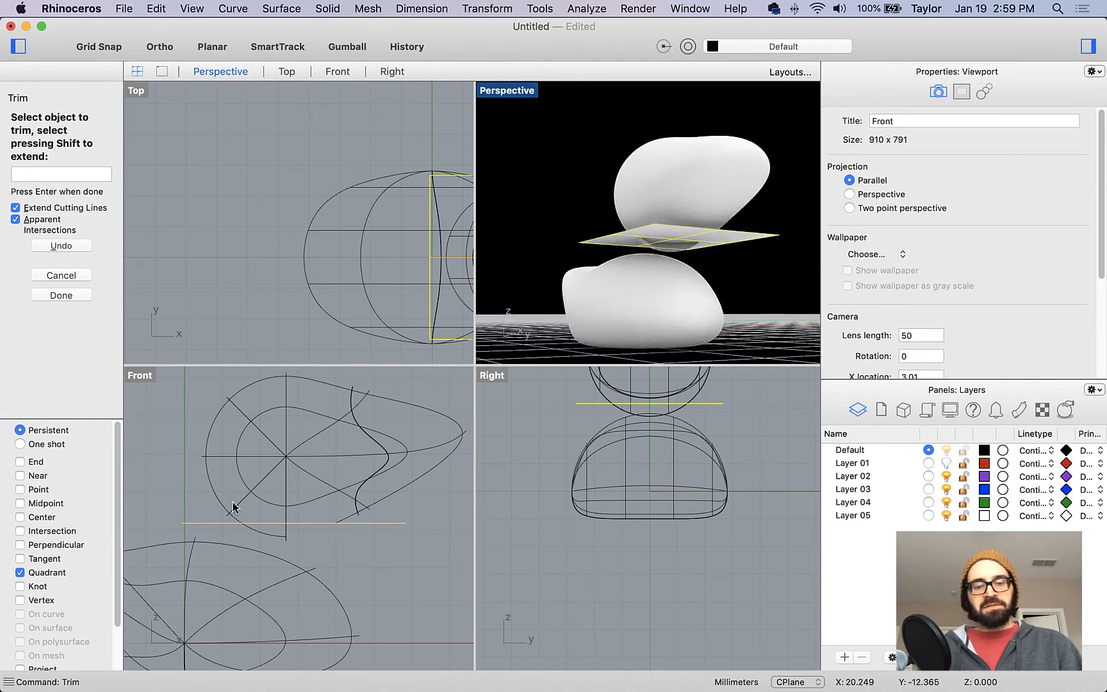
left_click(270, 540)
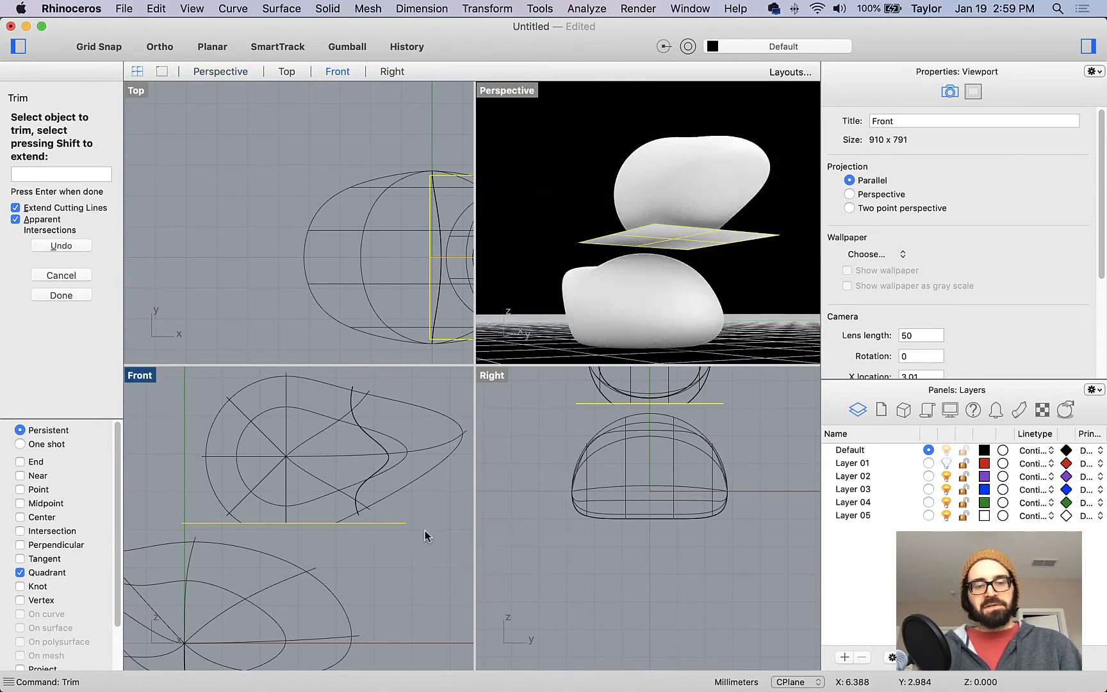
key("Return")
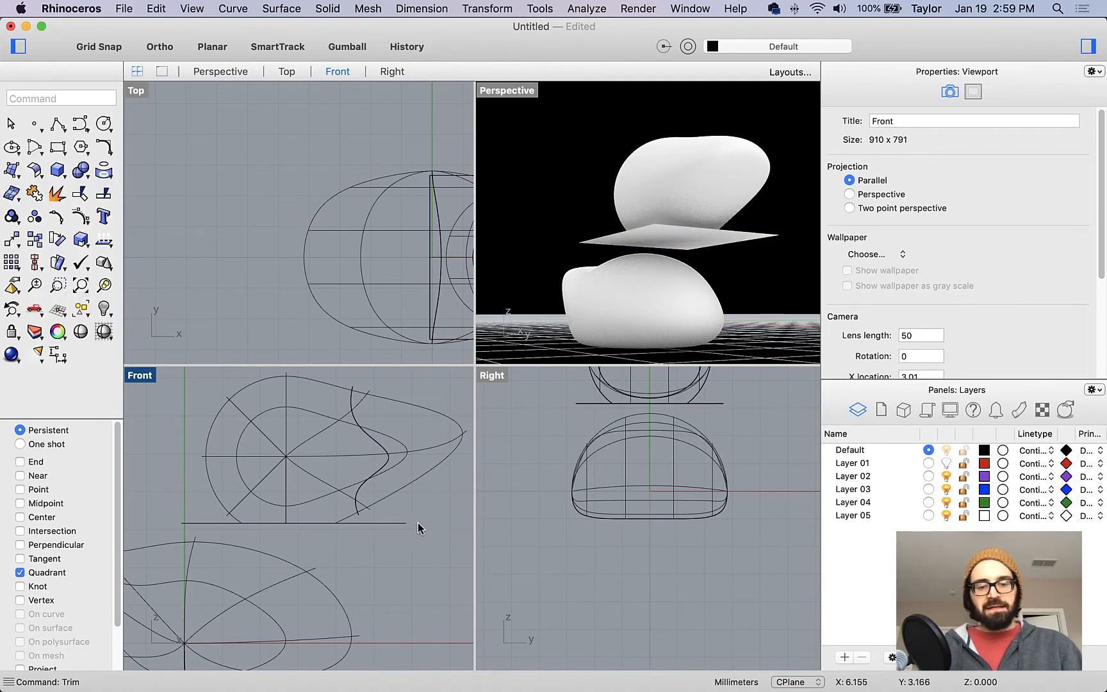
Step: Delete the cutting plane beneath the head and inspect the trimmed duck in the Perspective viewport
left_click(401, 527)
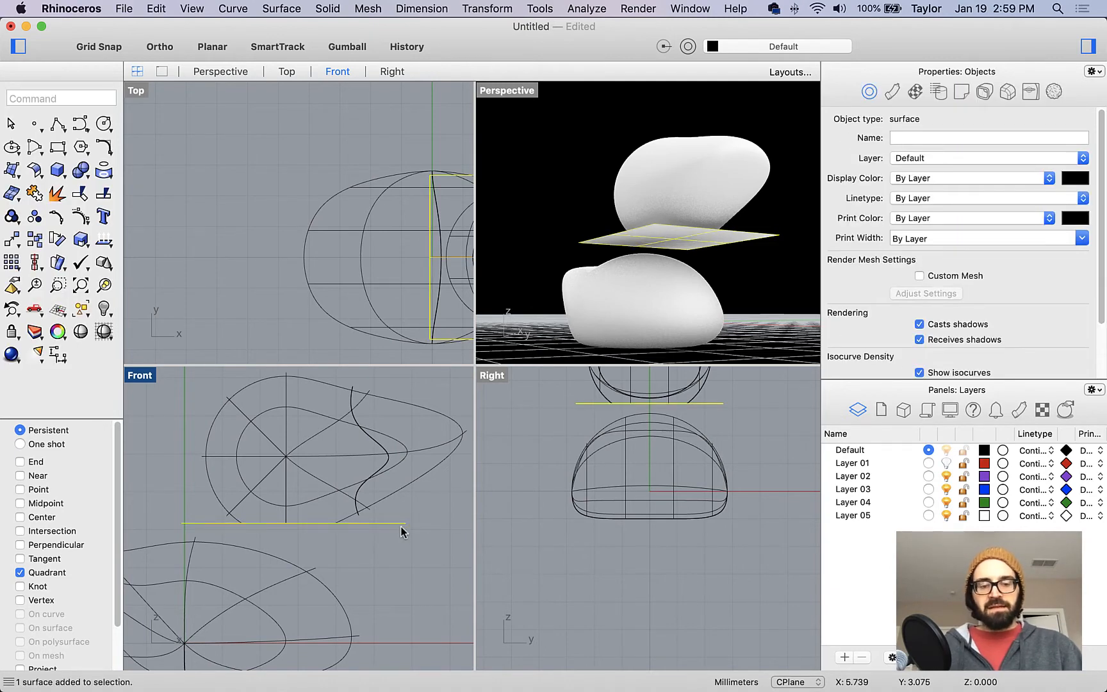
key("Delete")
right_click_drag(629, 246, 670, 301)
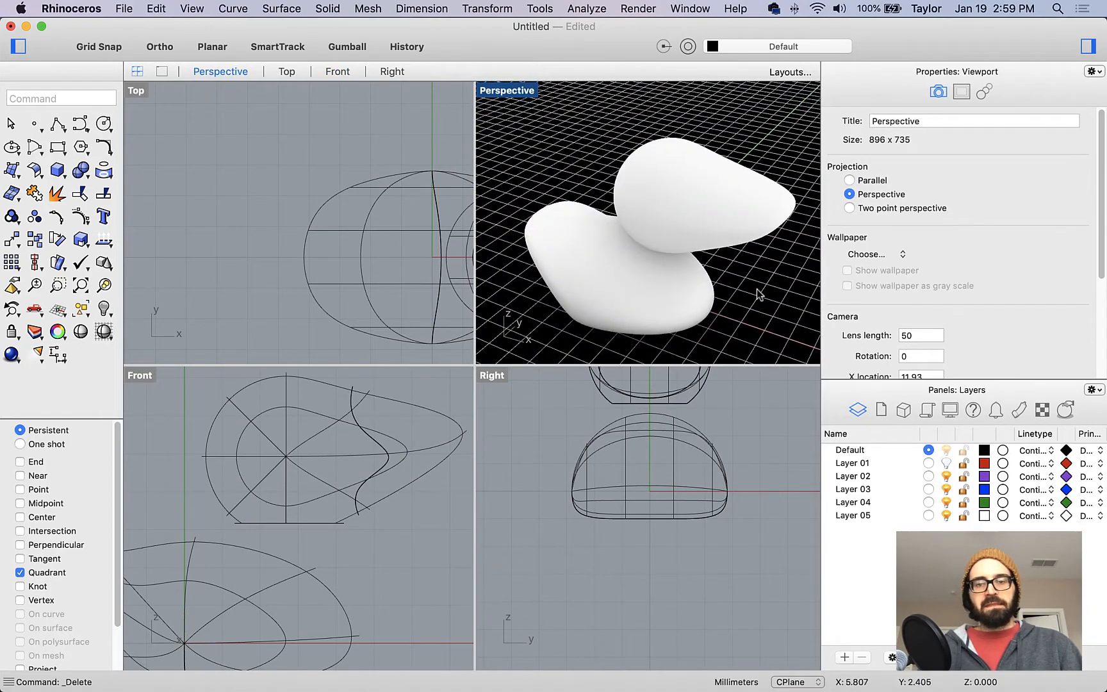
Step: Move both head surfaces slightly back toward the tail in the Front viewport, keeping their height, and deselect them
key("super+Tab")
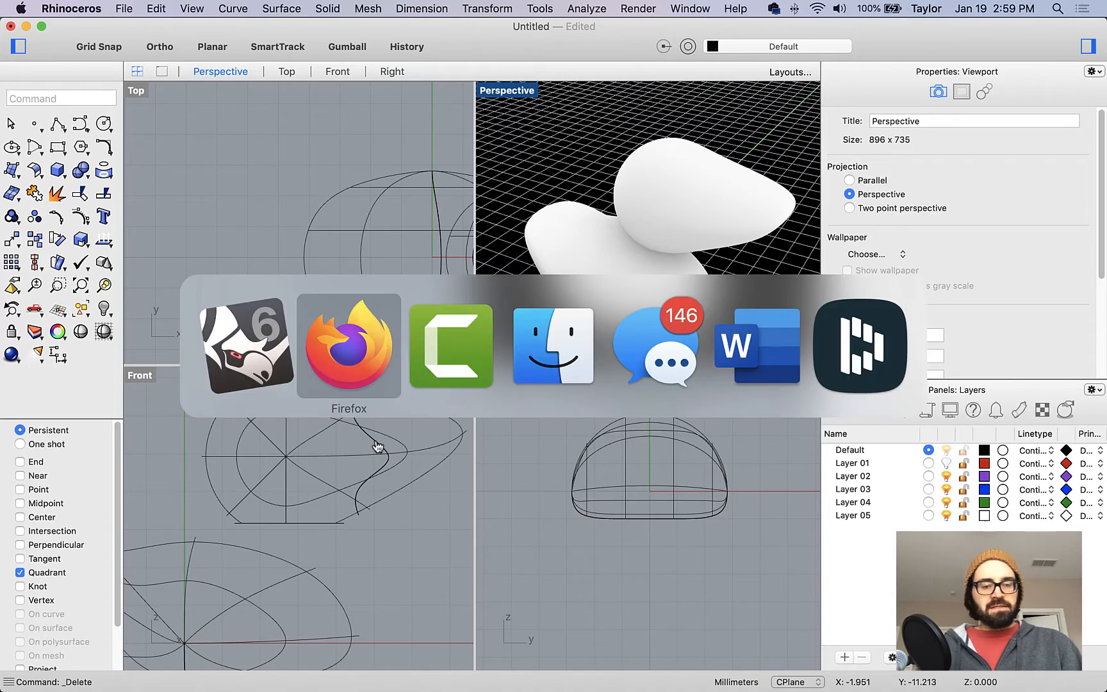
key("super+shift+Tab")
scroll(377, 442, "down", 3)
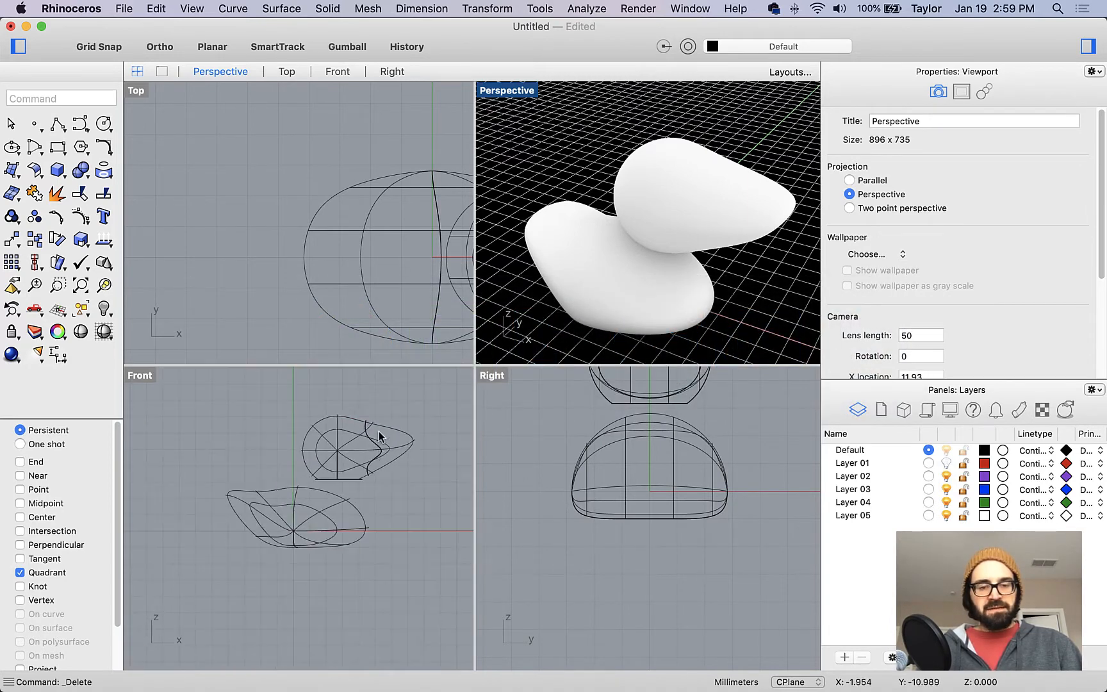
left_click(423, 407)
left_click(348, 450)
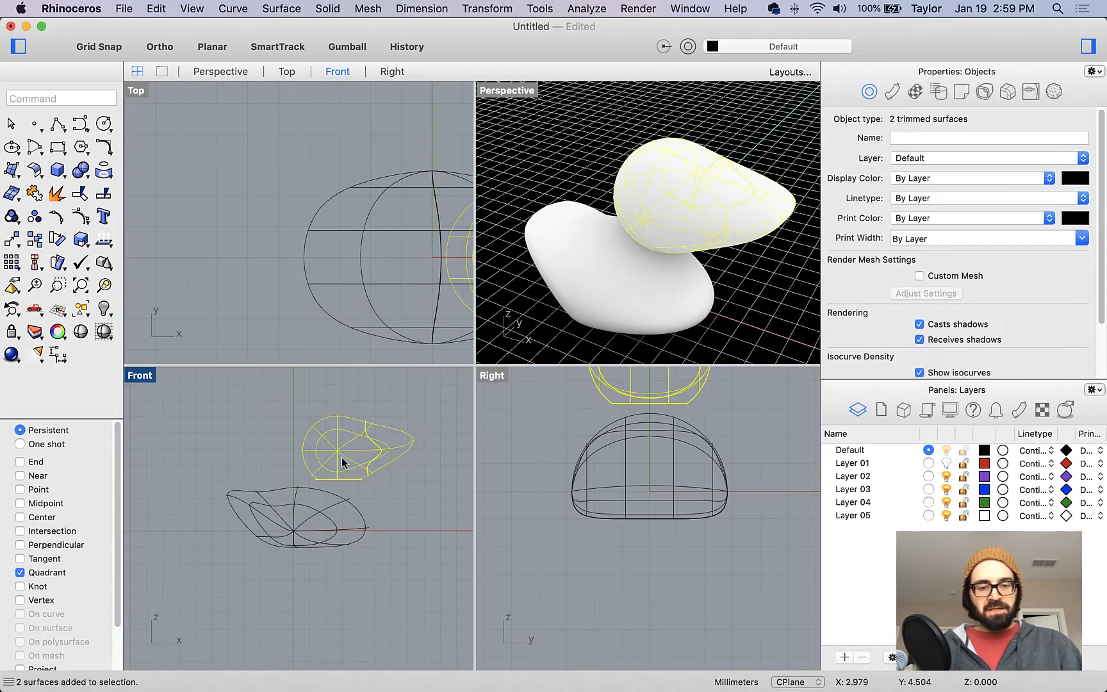
left_click_drag(348, 451, 327, 451)
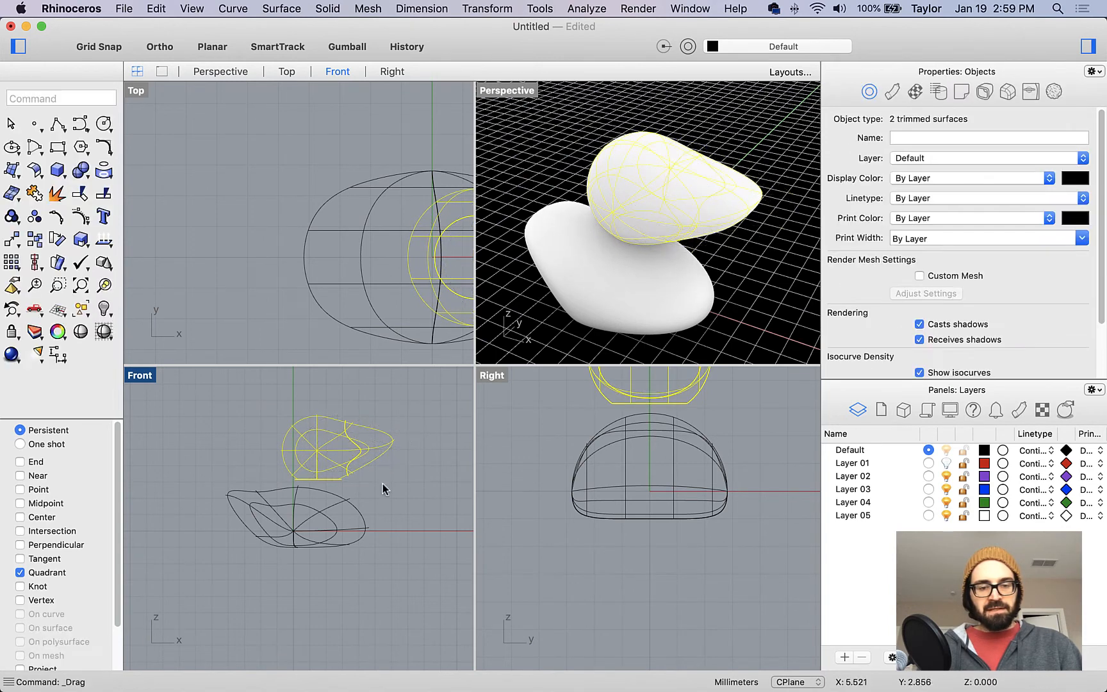
left_click(383, 484)
Step: Read the tutorial's instructions for extruding the head's bottom edge in the Firefox browser, and return to Rhinoceros
key("super+Tab")
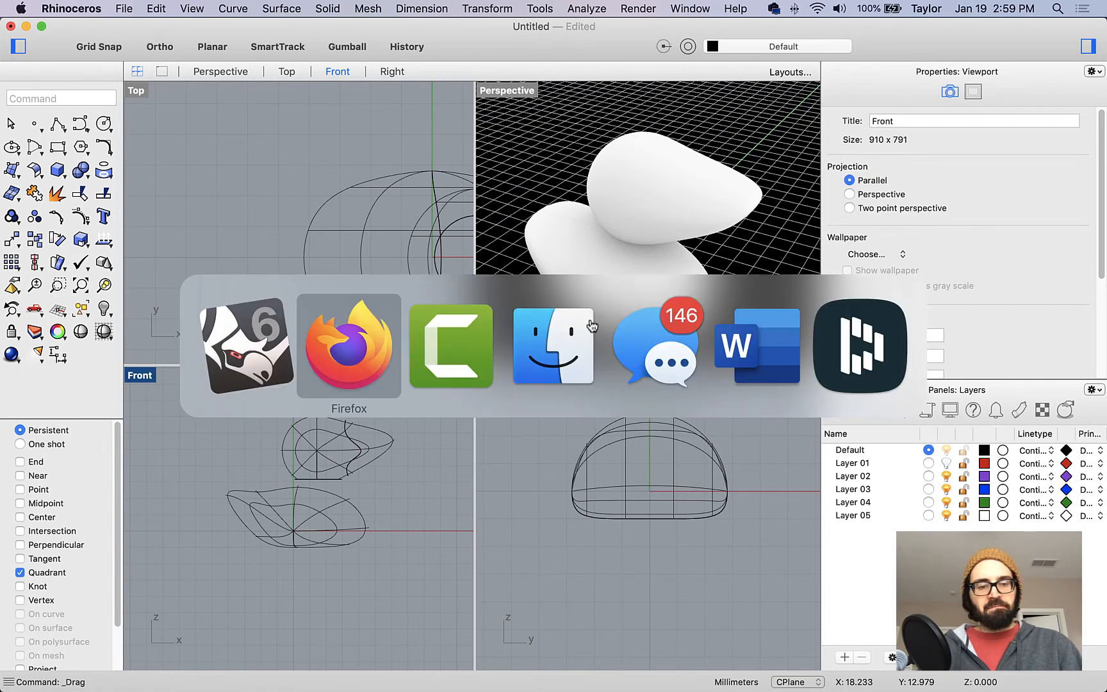
scroll(621, 492, "down", 6)
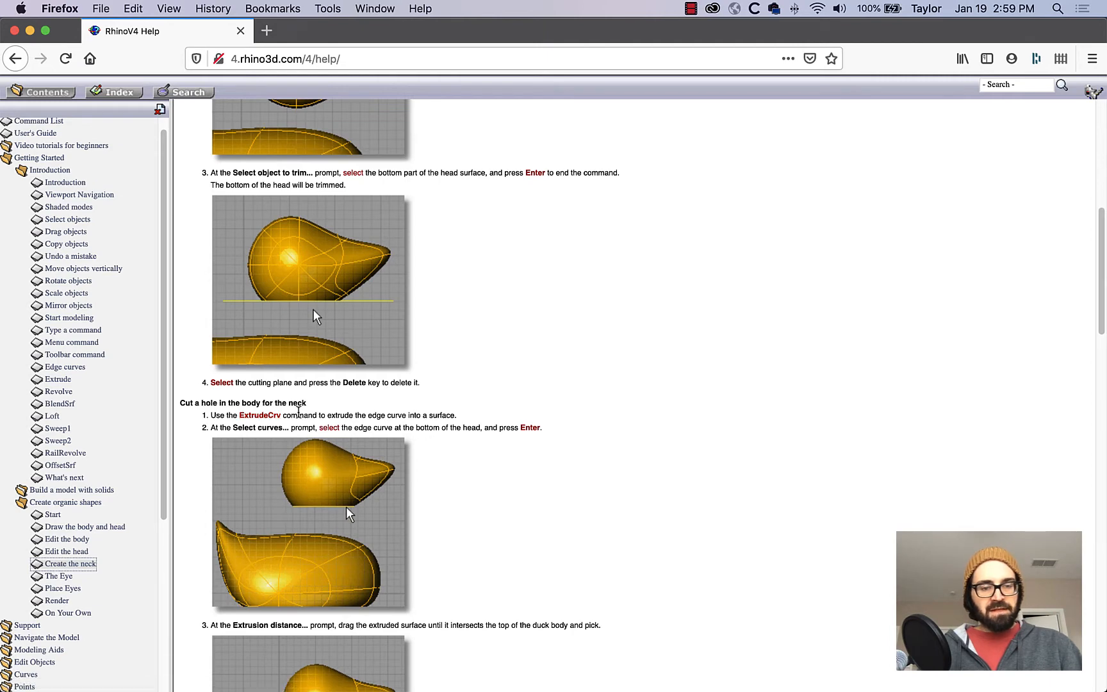
key("super+Tab")
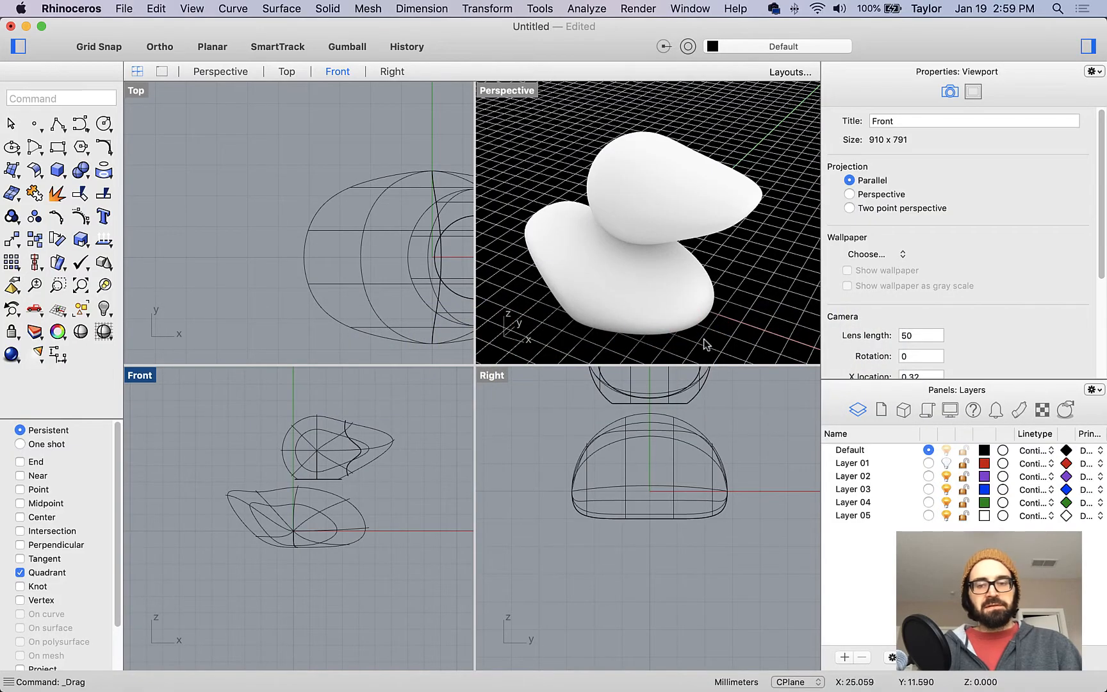
Step: Set the Perspective viewport to Shaded display with a close view of the opening under the head
right_click_drag(706, 343, 679, 252)
scroll(634, 225, "up", 6)
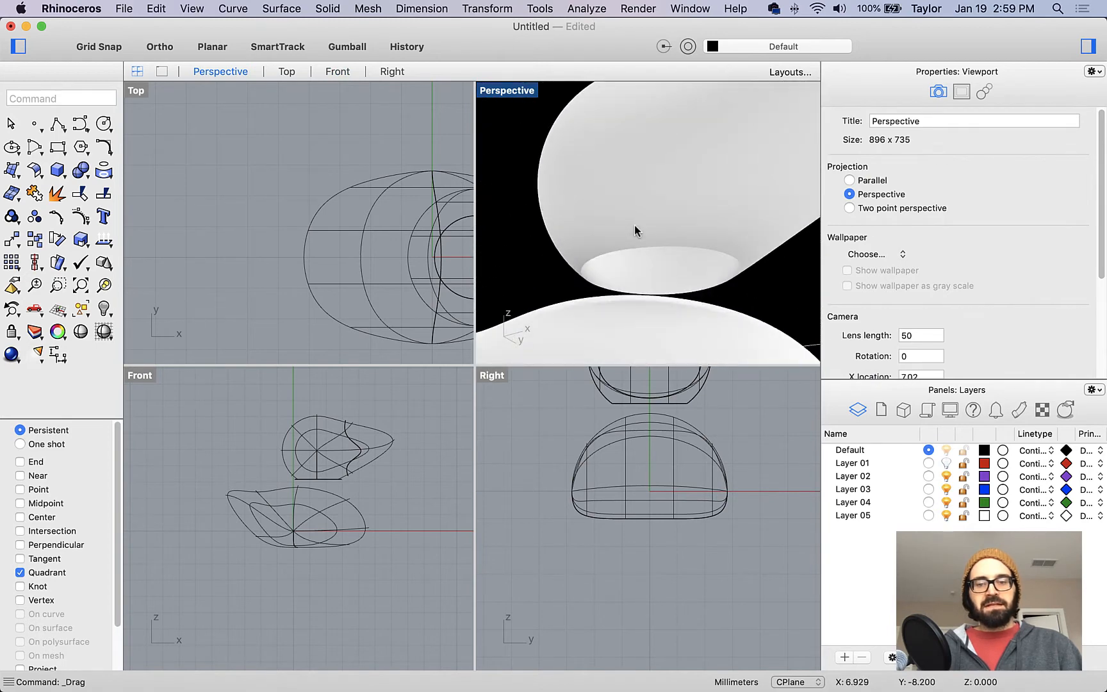
right_click(508, 93)
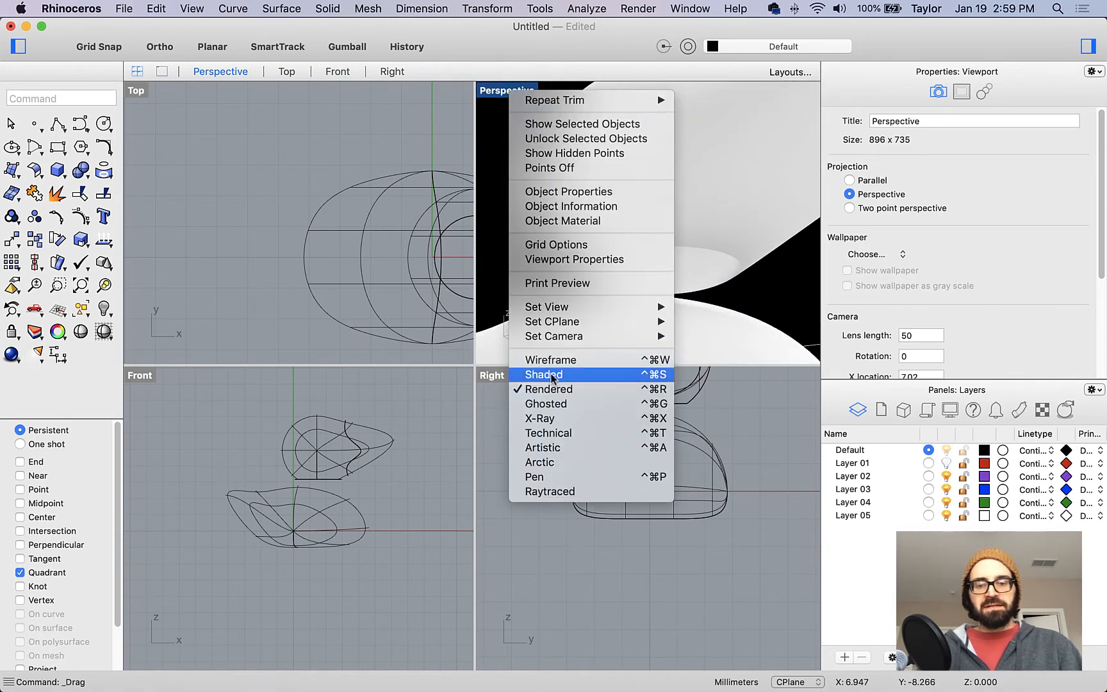
left_click(609, 375)
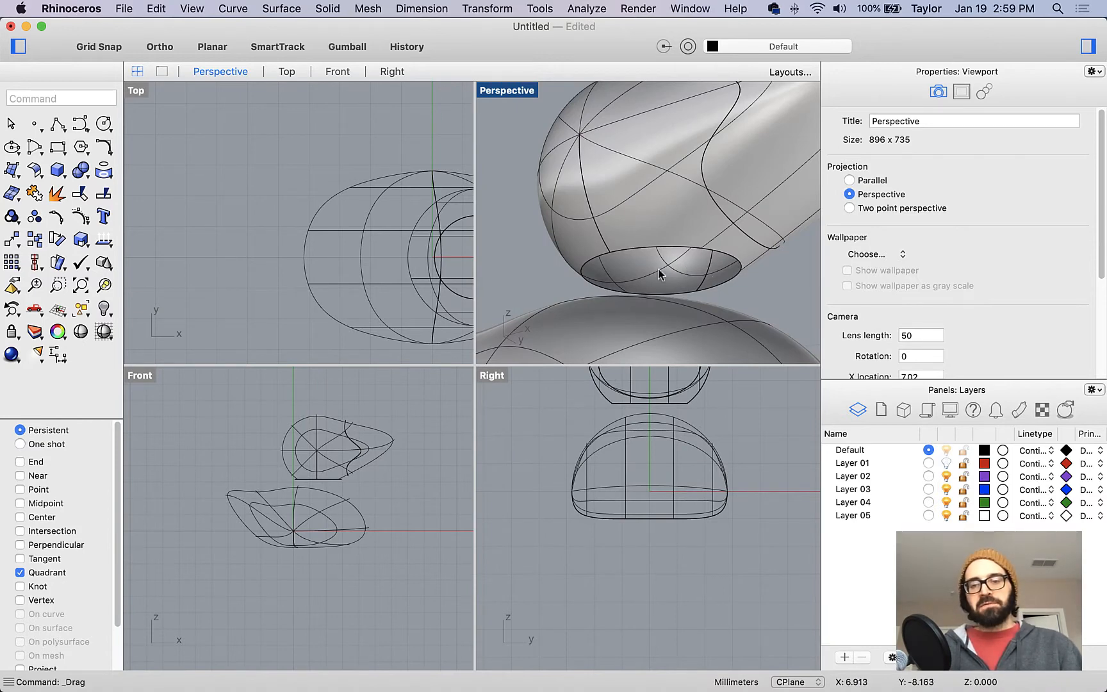
Step: Extrude both edge curves of the head's bottom opening downward as a solid with ExtrudeCrv until it passes into the duck's body
type("ExtrudeCrv")
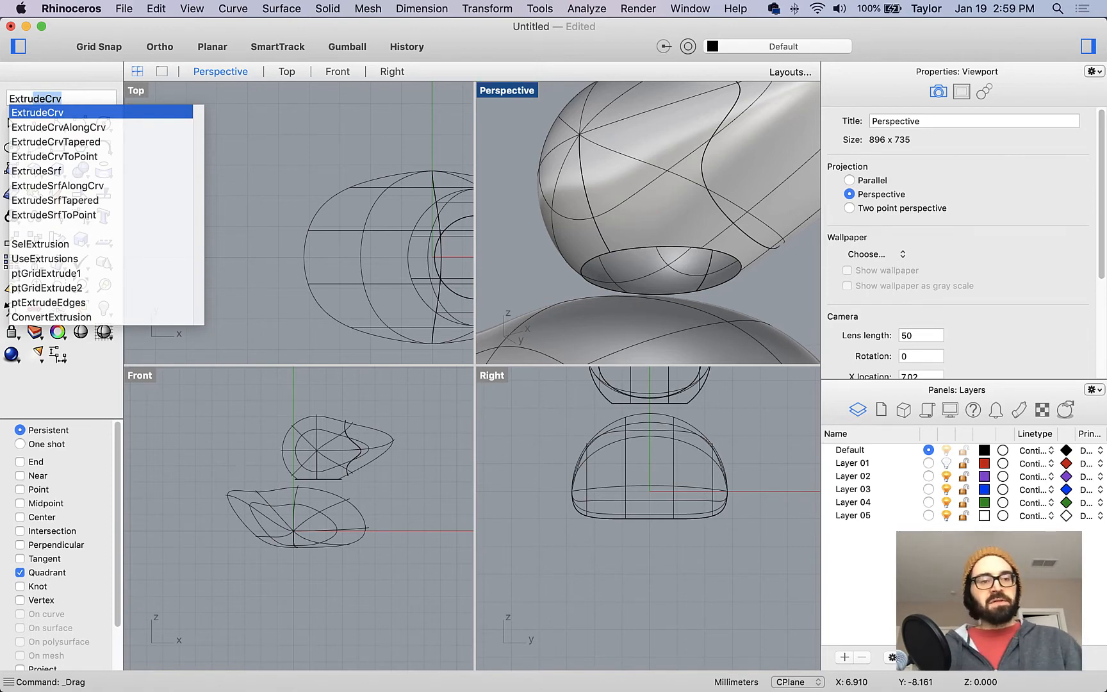
key("Return")
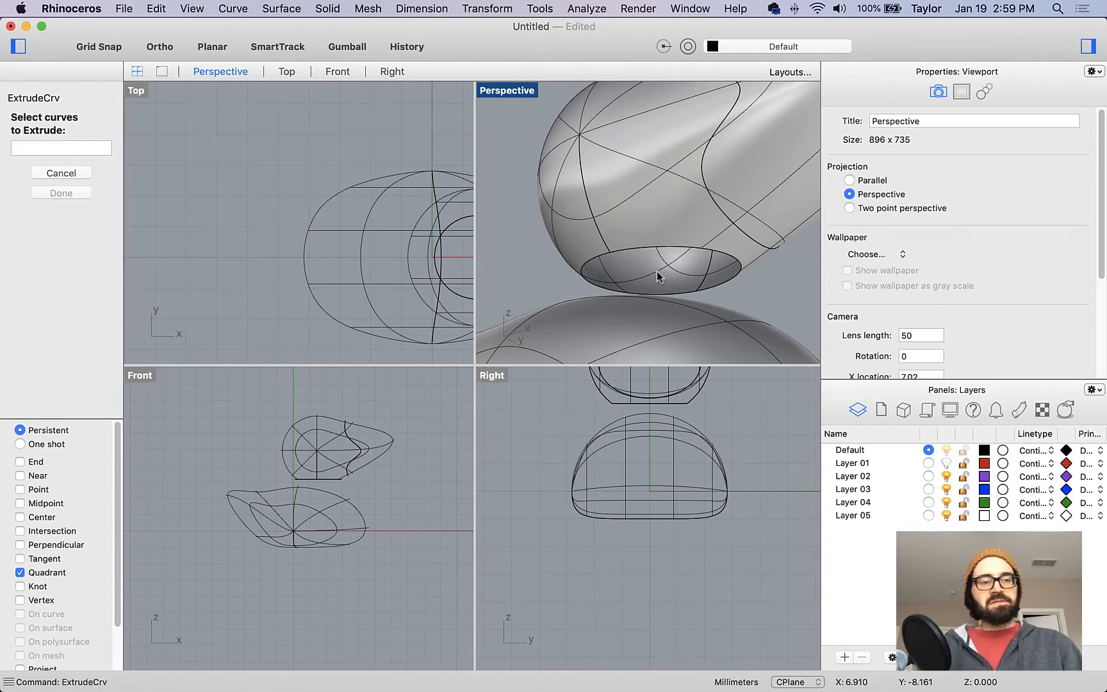
left_click(602, 258)
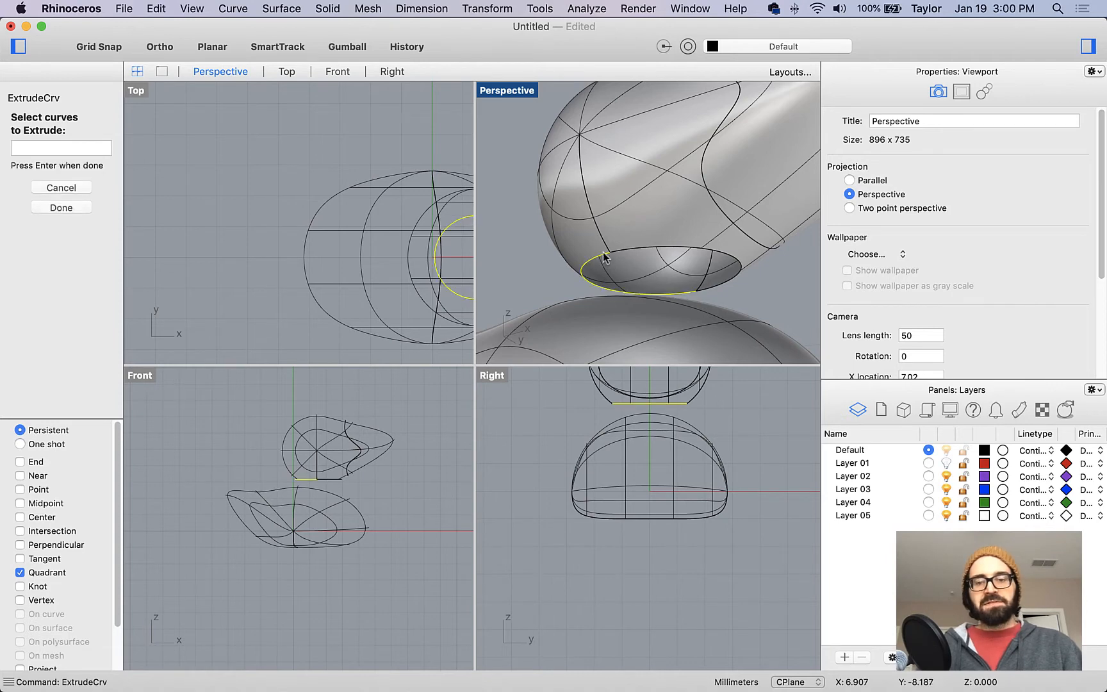
left_click(671, 249)
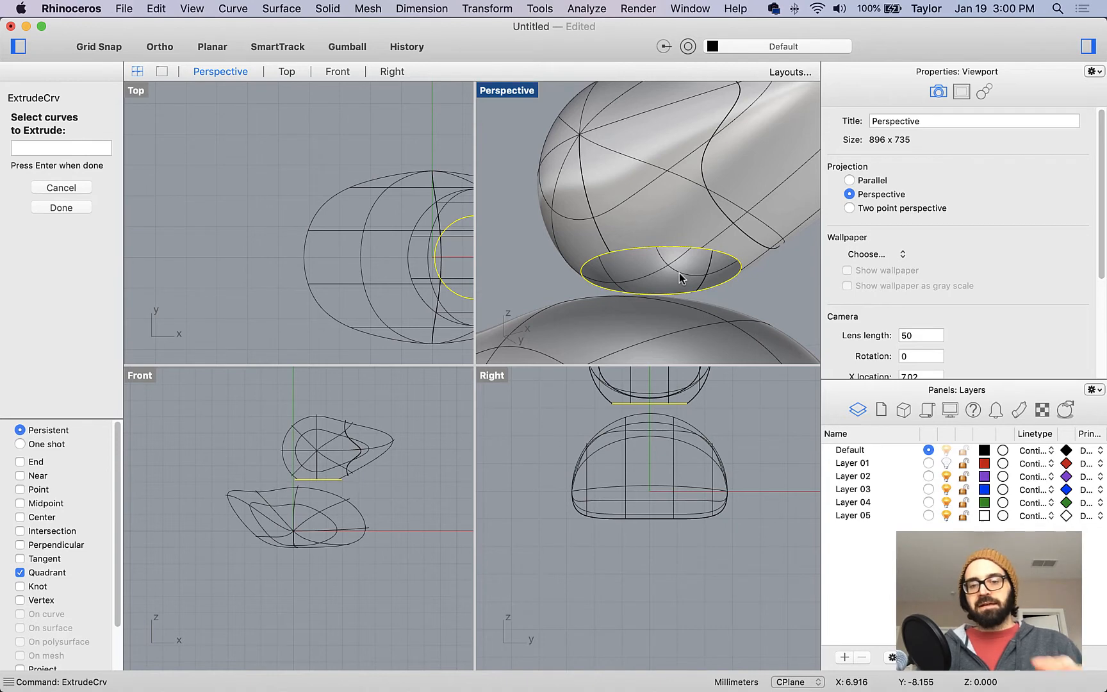
key("Return")
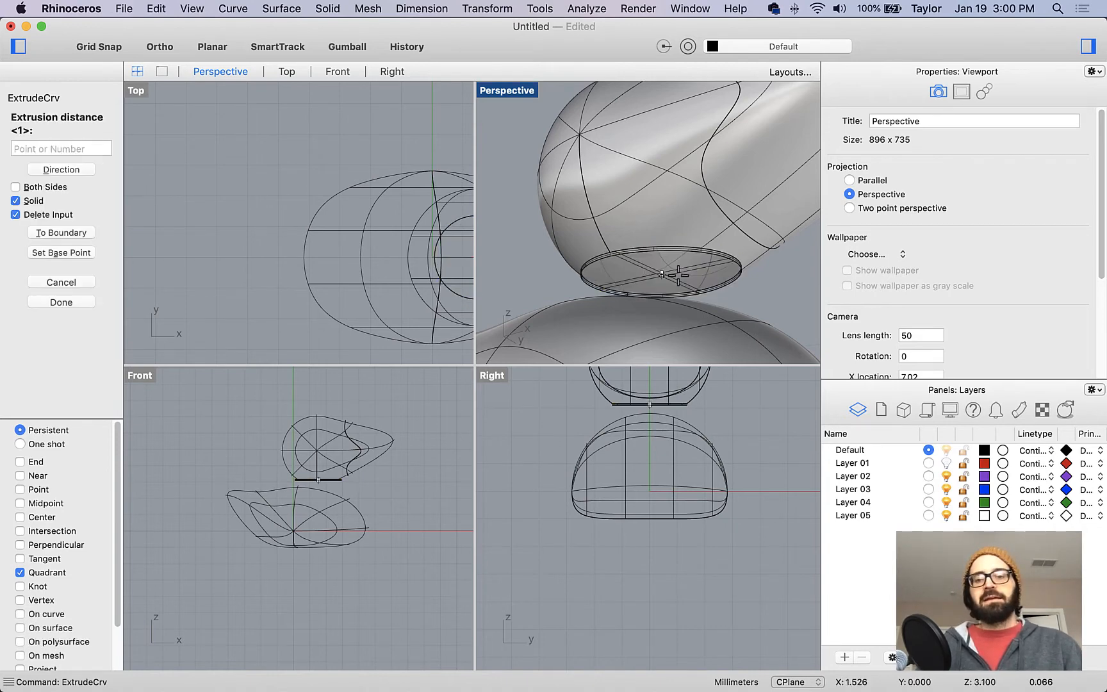
left_click(661, 467)
scroll(628, 263, "down", 5)
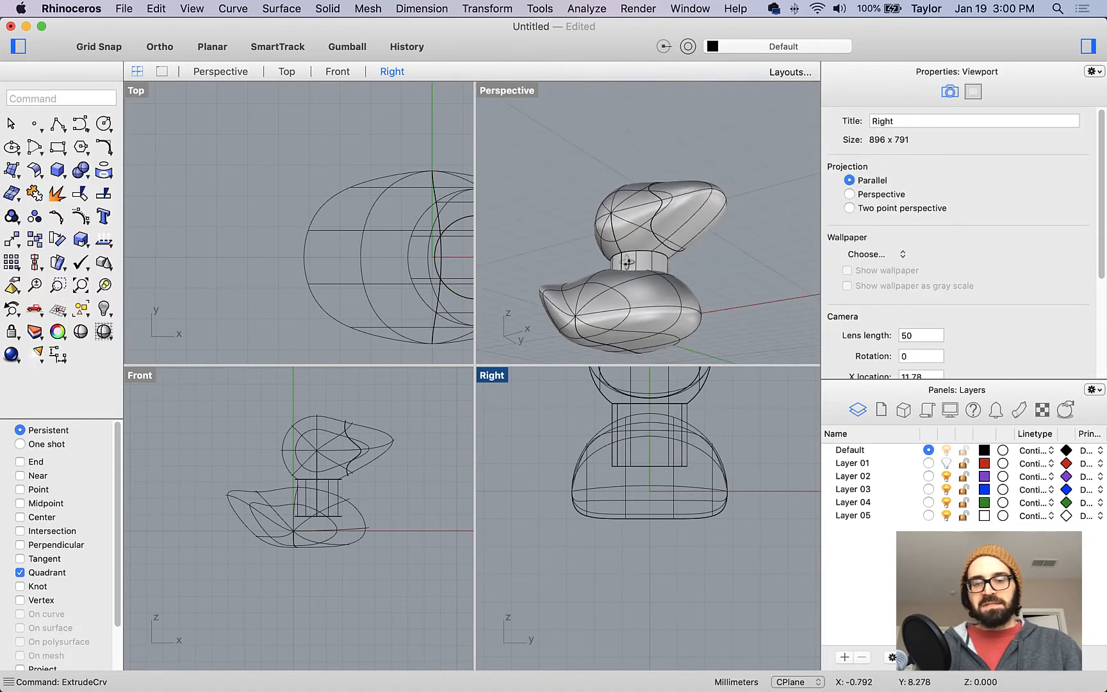
right_click_drag(628, 262, 629, 291)
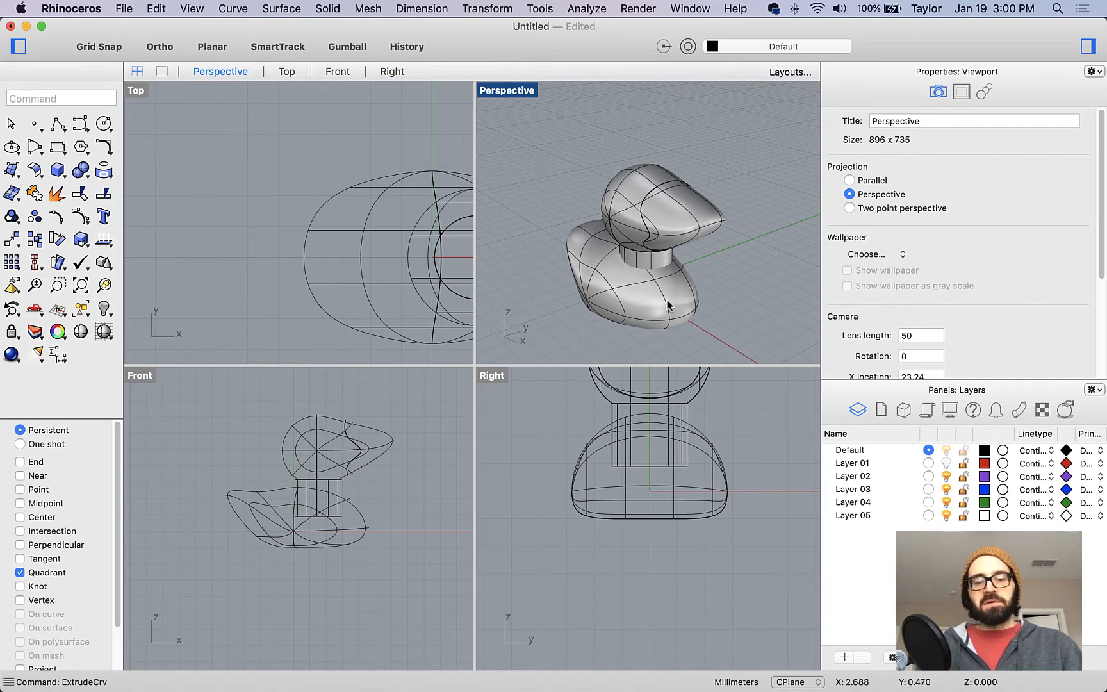
Step: Read the tutorial's instructions for trimming the neck hole into the body in Firefox, and return to Rhinoceros
key("super+Tab")
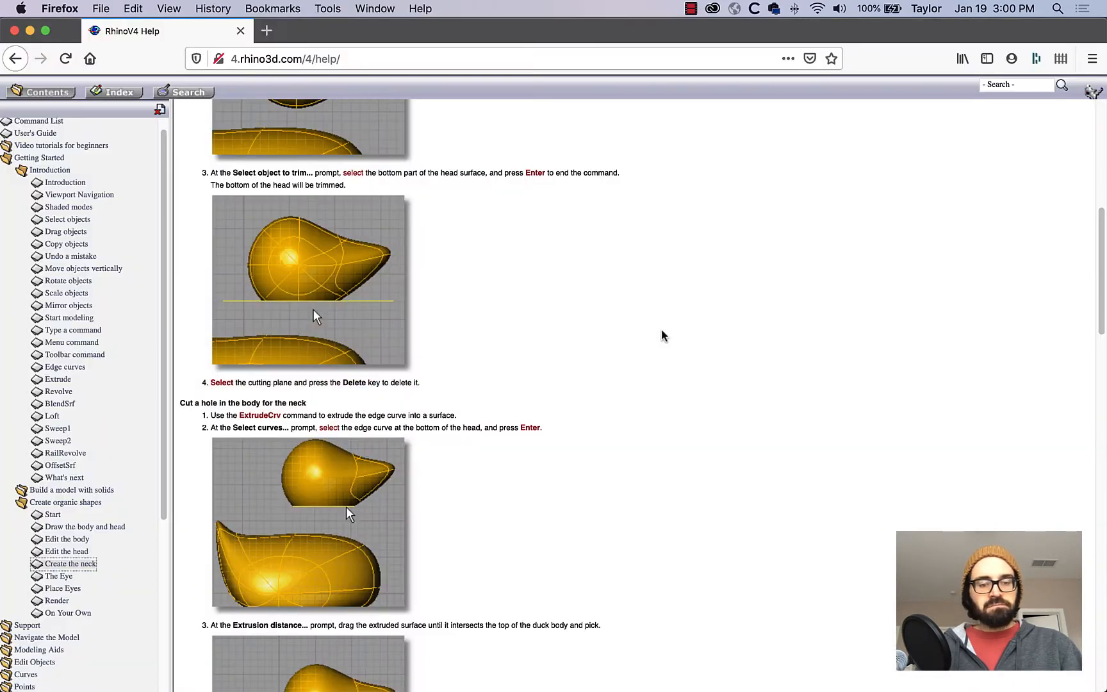
scroll(629, 388, "down", 5)
scroll(400, 456, "down", 5)
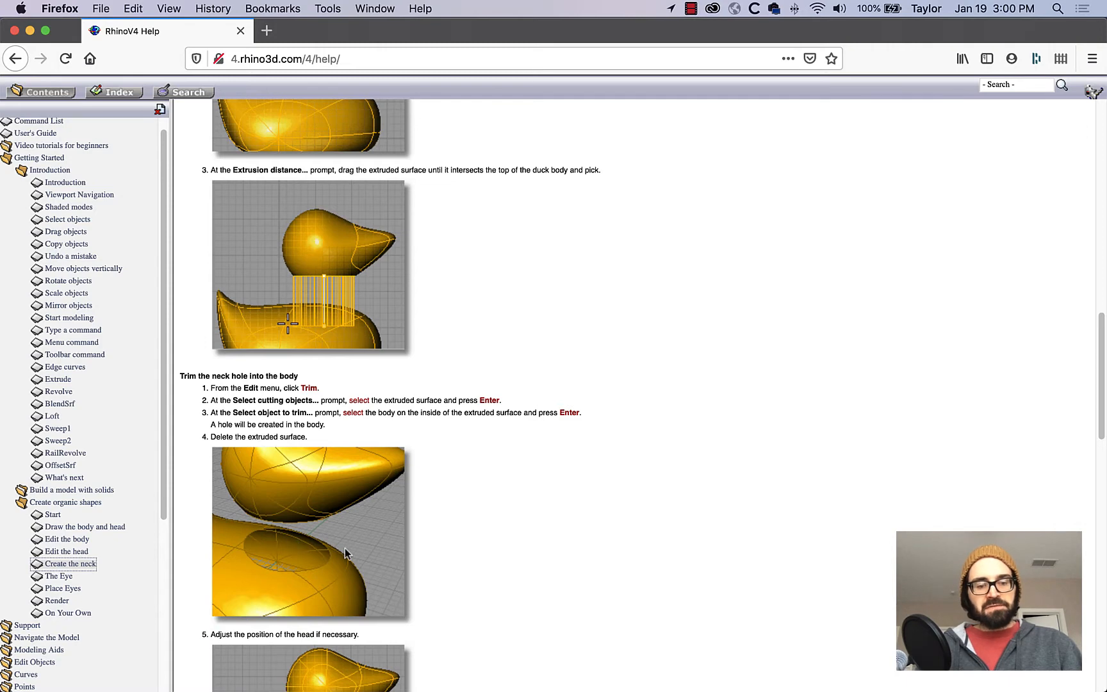
key("super+Tab")
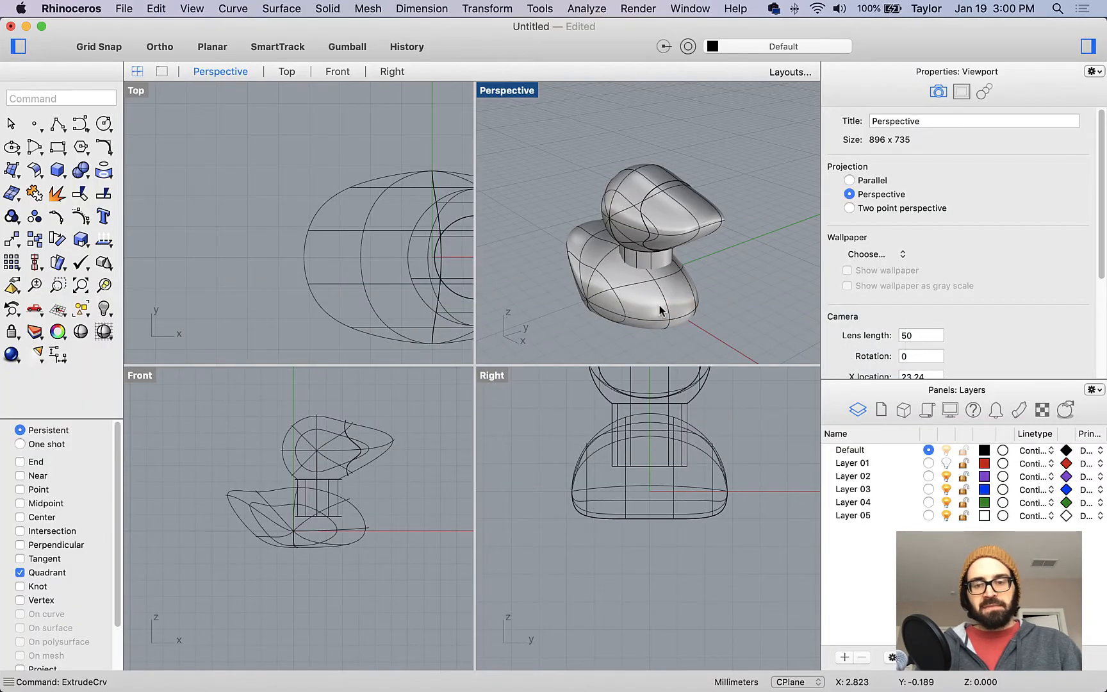
Step: Set the Perspective viewport to Ghosted display with a close view of the neck extrusion
right_click_drag(666, 314, 654, 348)
scroll(661, 282, "up", 6)
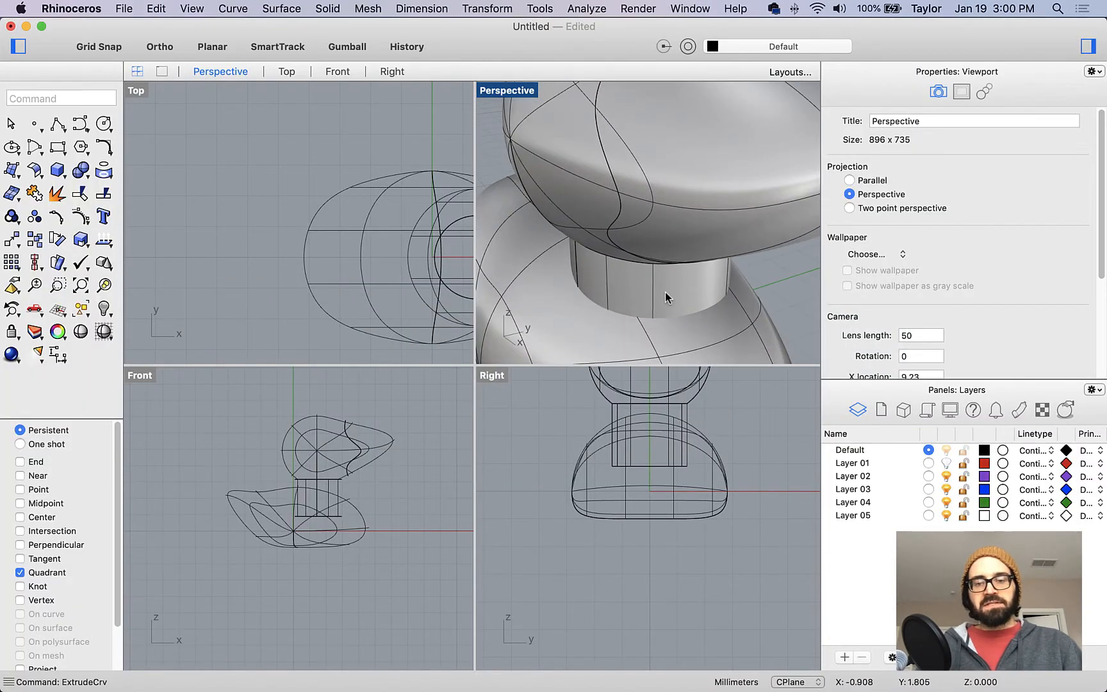
left_click(494, 91)
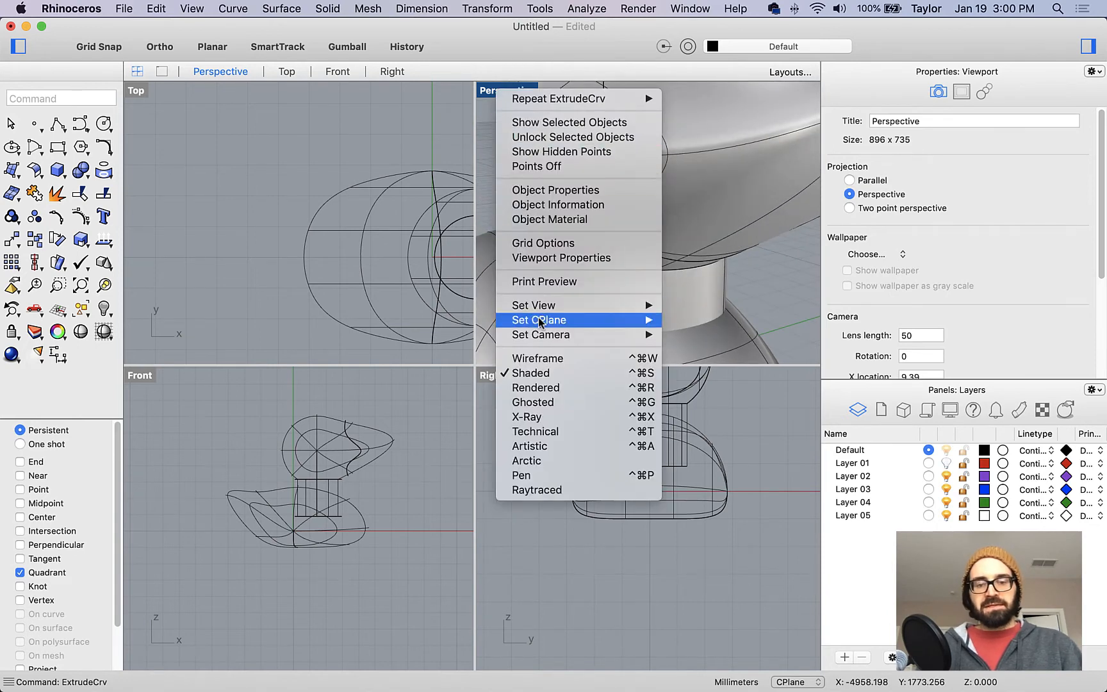
left_click(540, 403)
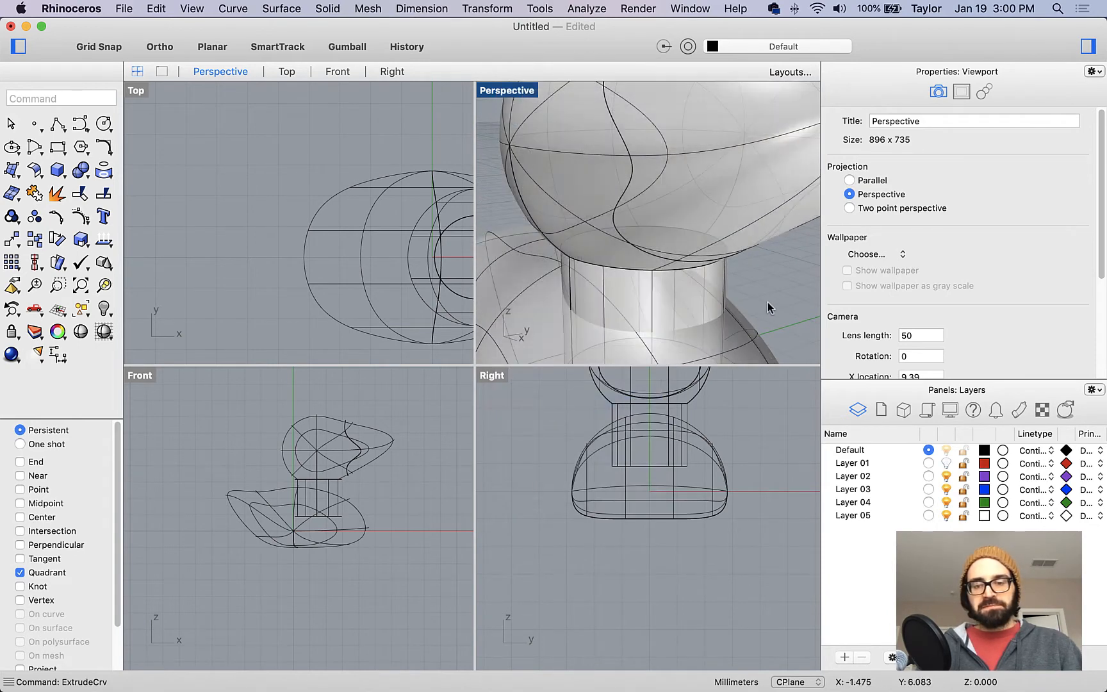
Step: Trim away the part of the body surface inside the neck extrusion, using the extrusion as the cutting object
type("Trim")
key("Return")
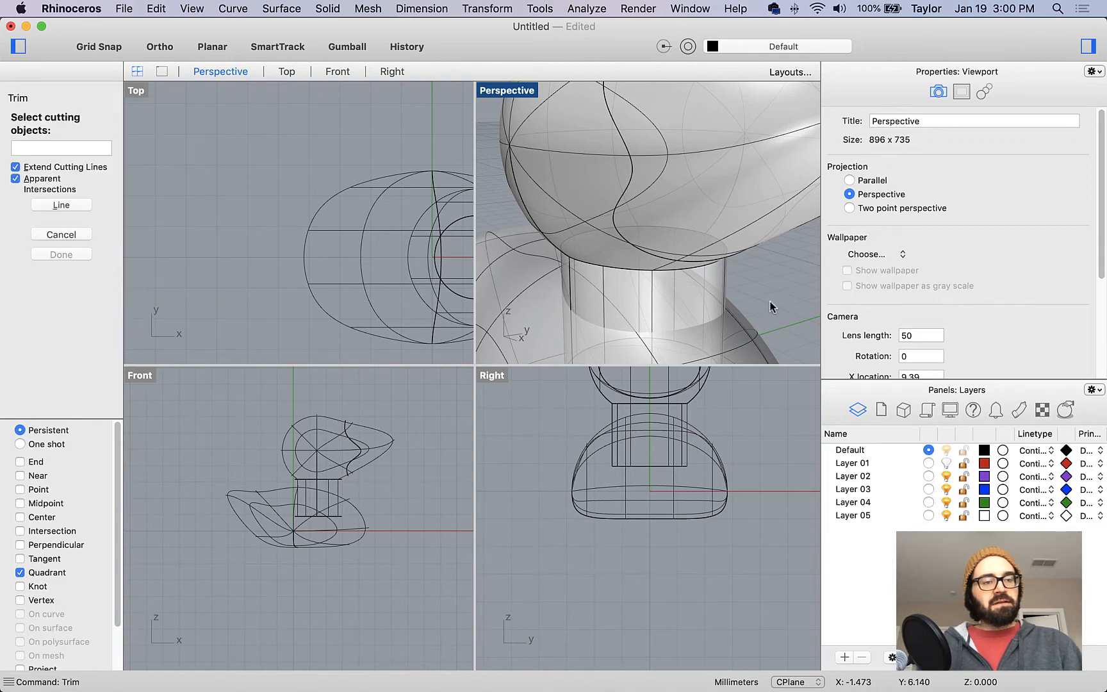
scroll(340, 499, "up", 10)
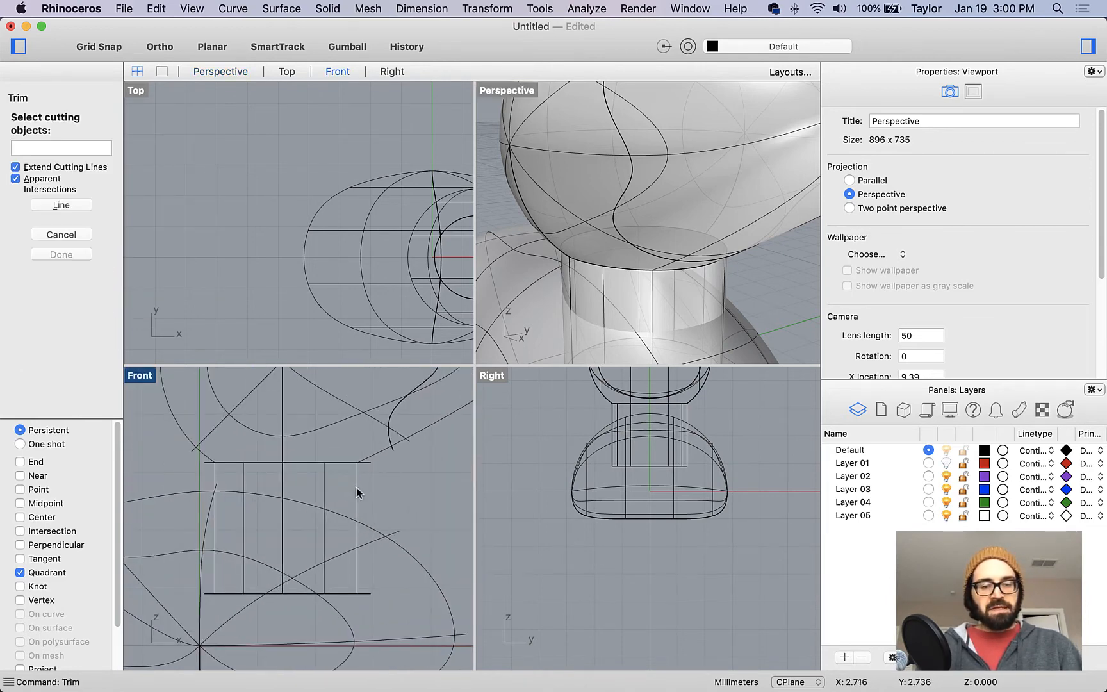
left_click(357, 492)
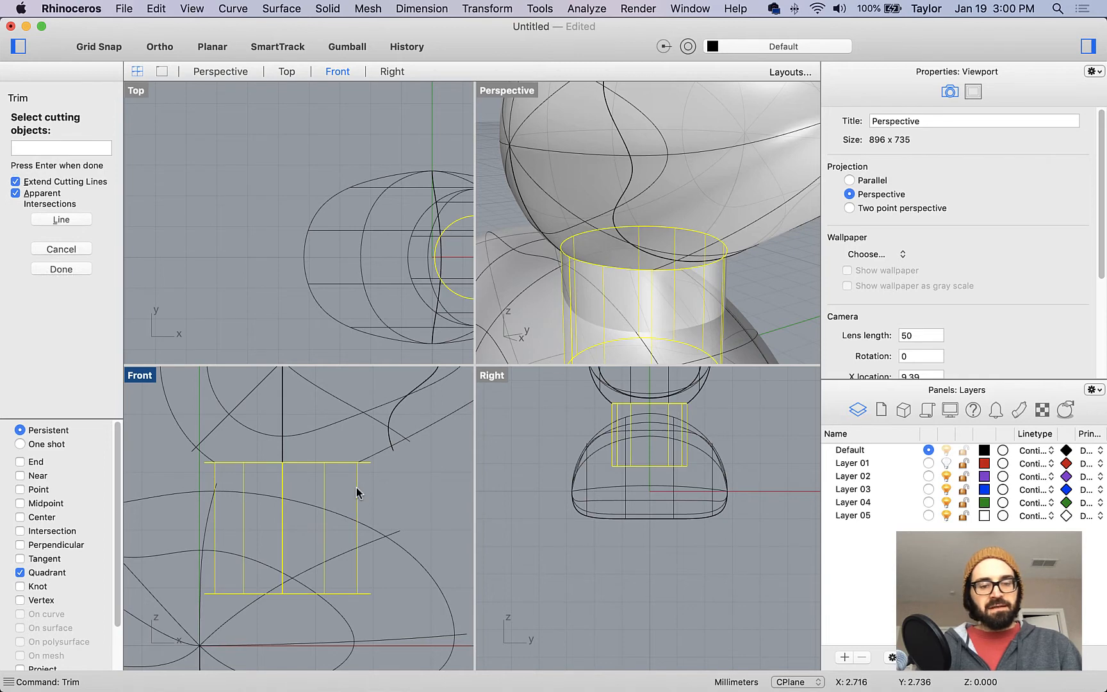
key("Return")
left_click(338, 516)
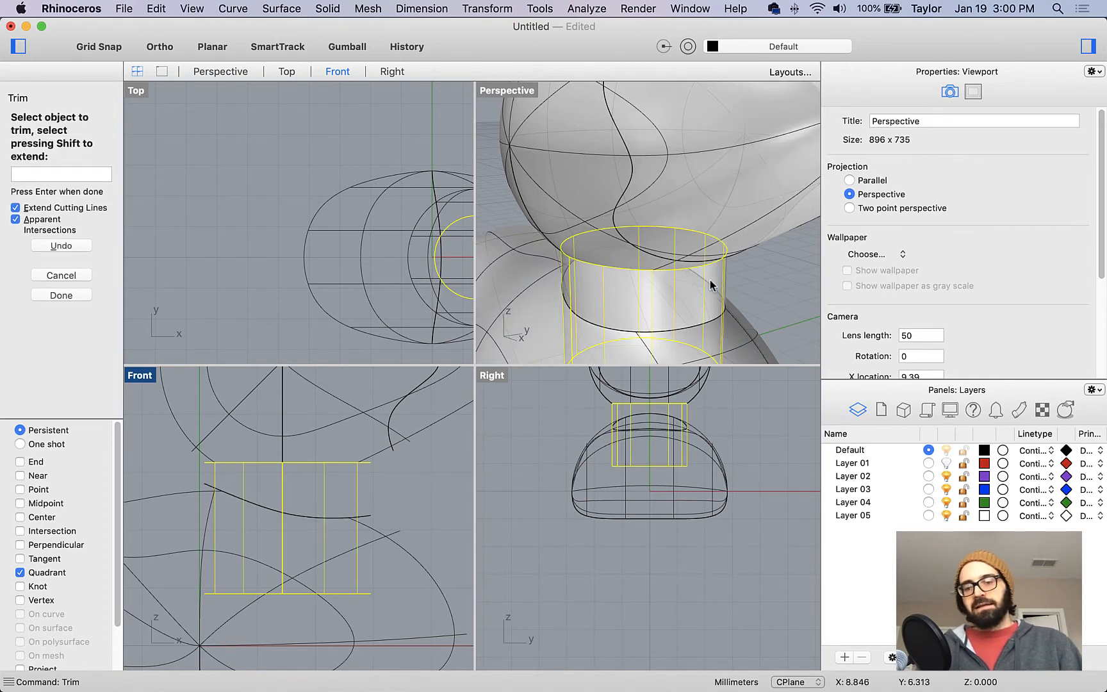
mouse_move(710, 282)
right_mouse_down()
mouse_move(601, 225)
mouse_move(717, 287)
right_mouse_up()
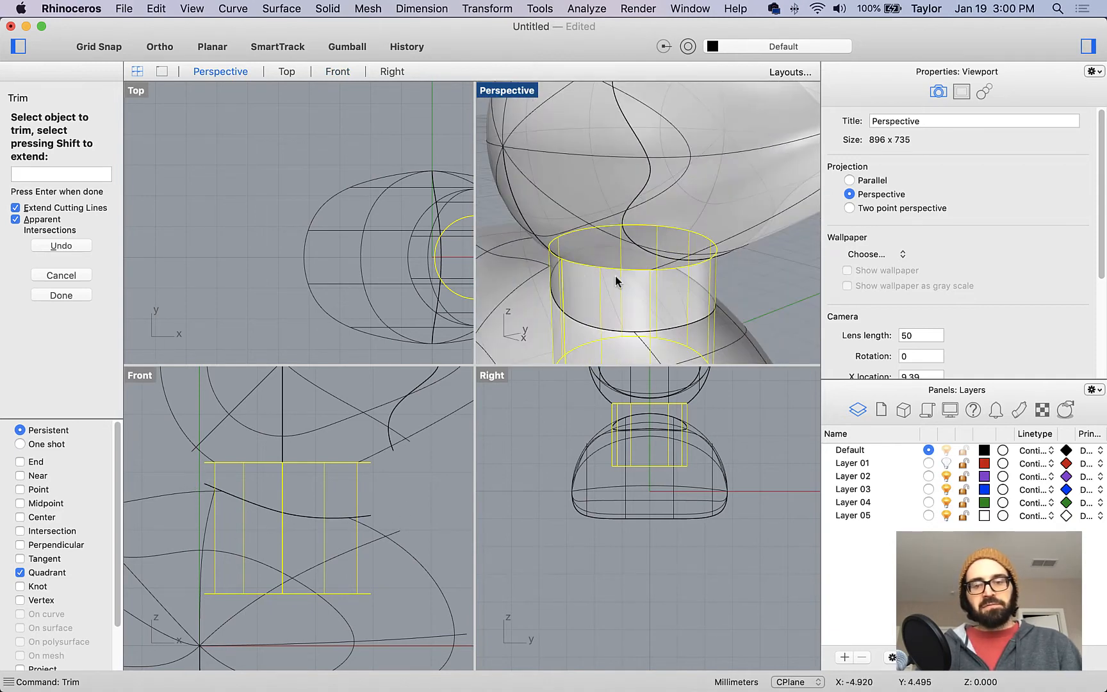
right_click_drag(564, 320, 566, 253)
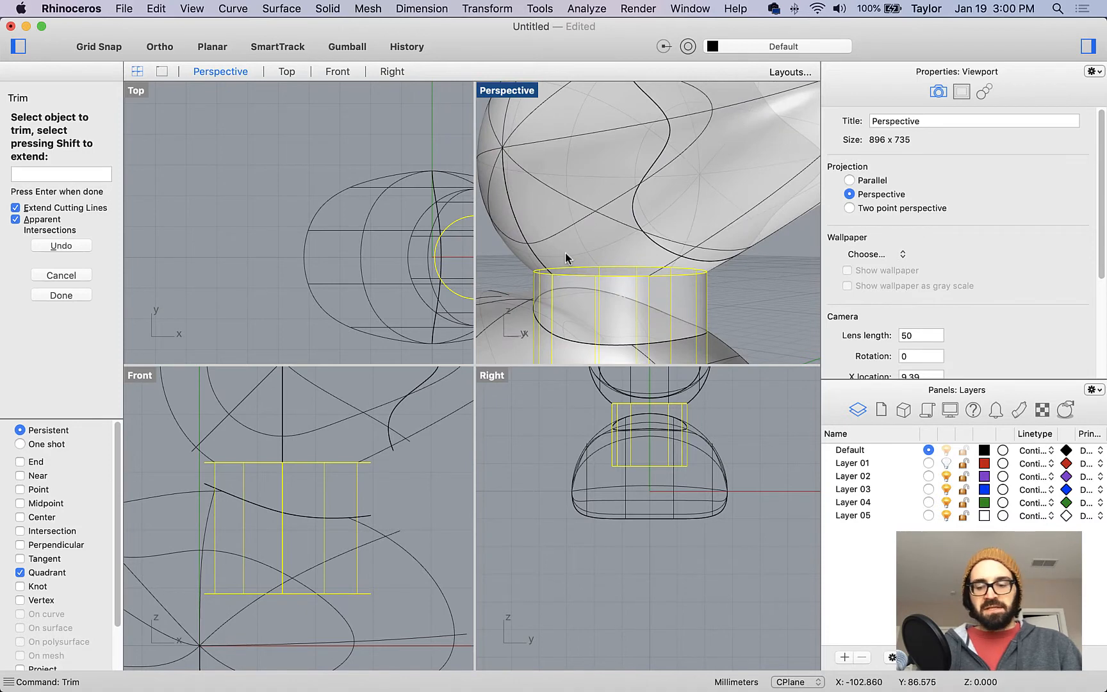
key("Return")
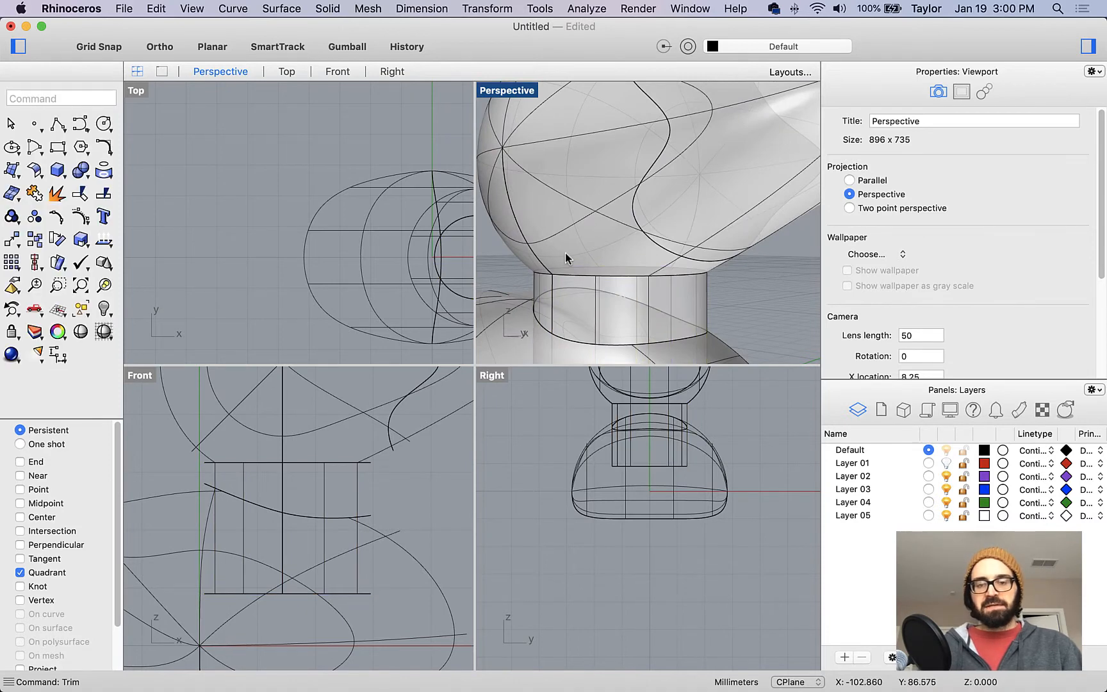
Step: Delete the neck extrusion and inspect the openings in the head and body in the Perspective viewport
left_click(677, 302)
key("Delete")
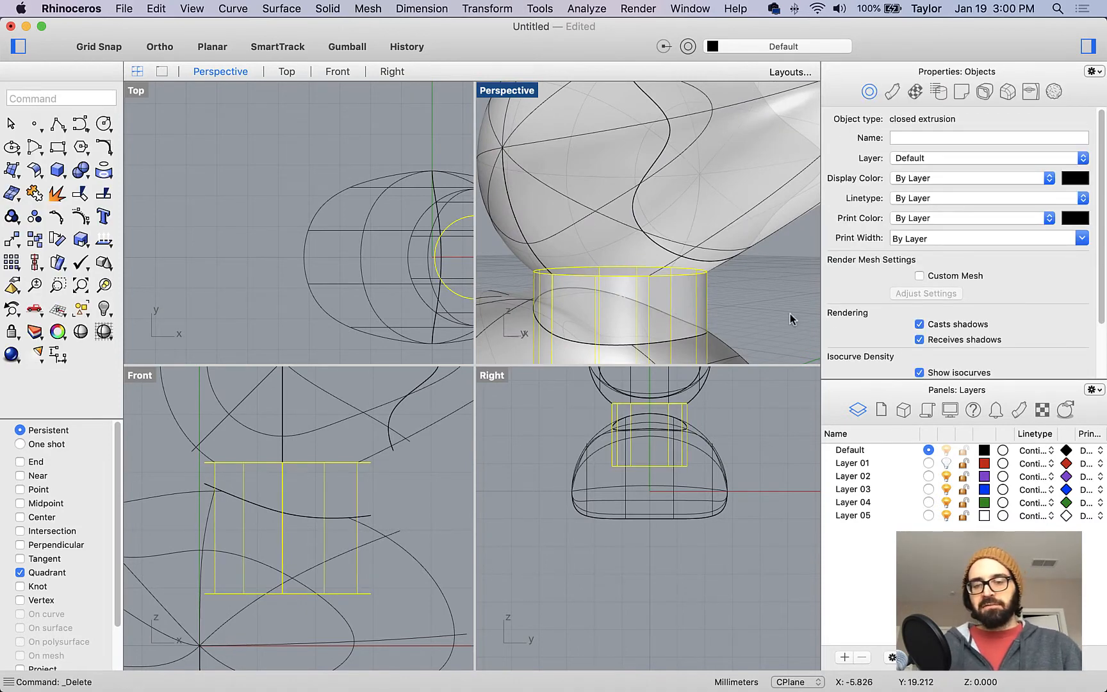
right_click_drag(743, 318, 715, 311)
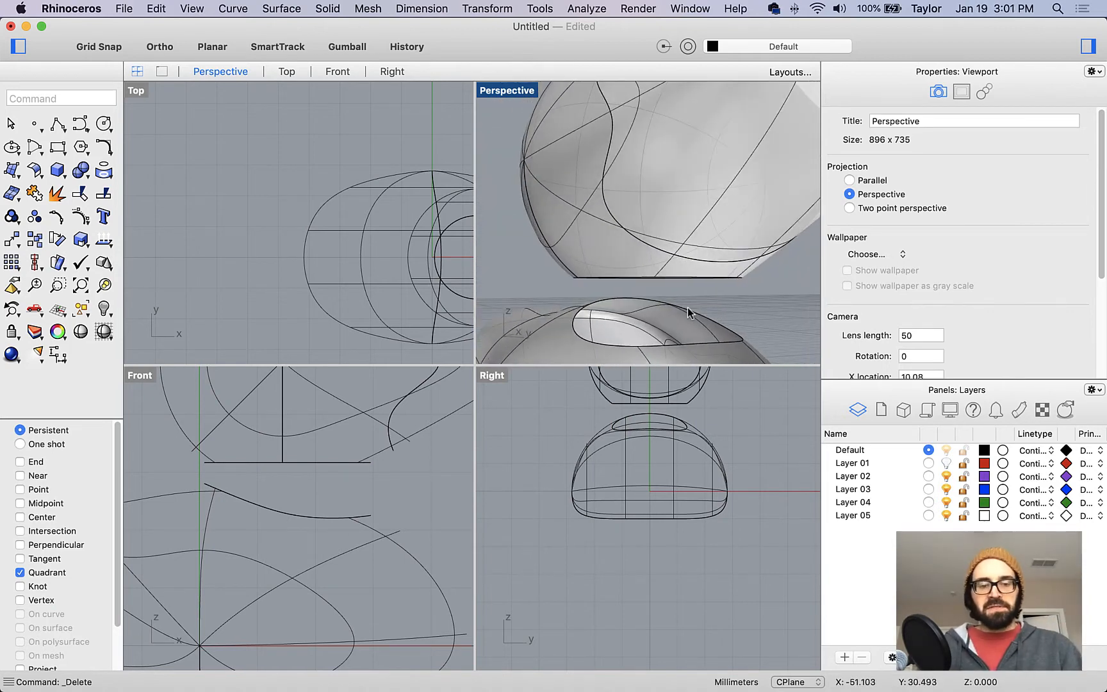
right_click_drag(635, 263, 577, 257)
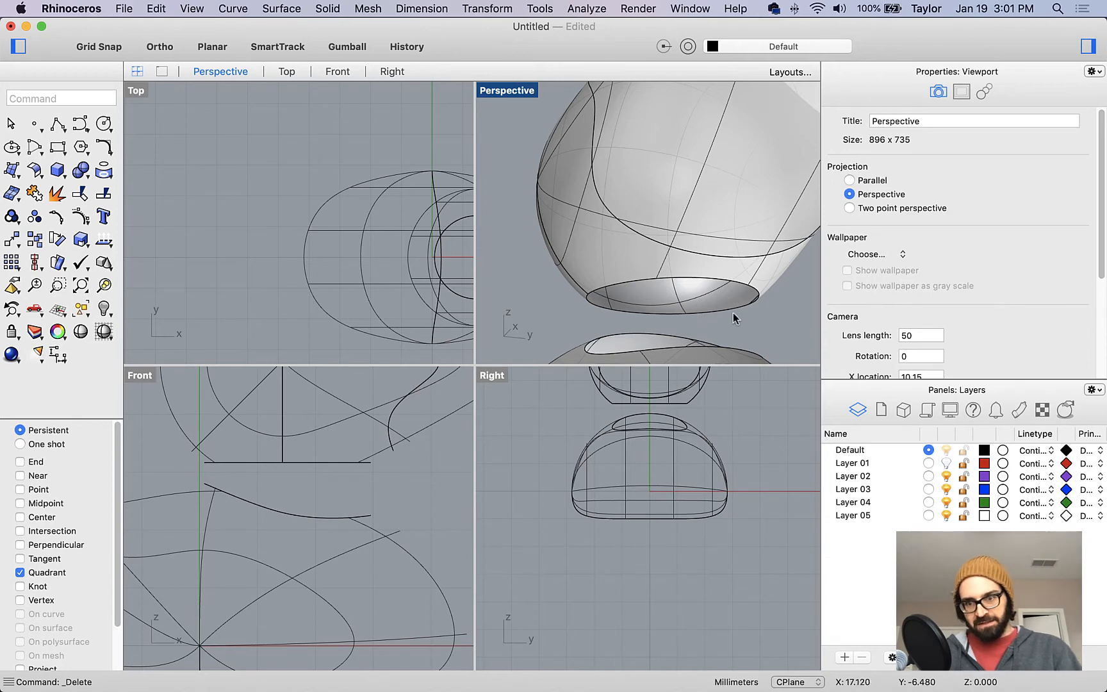
right_click_drag(733, 313, 752, 334)
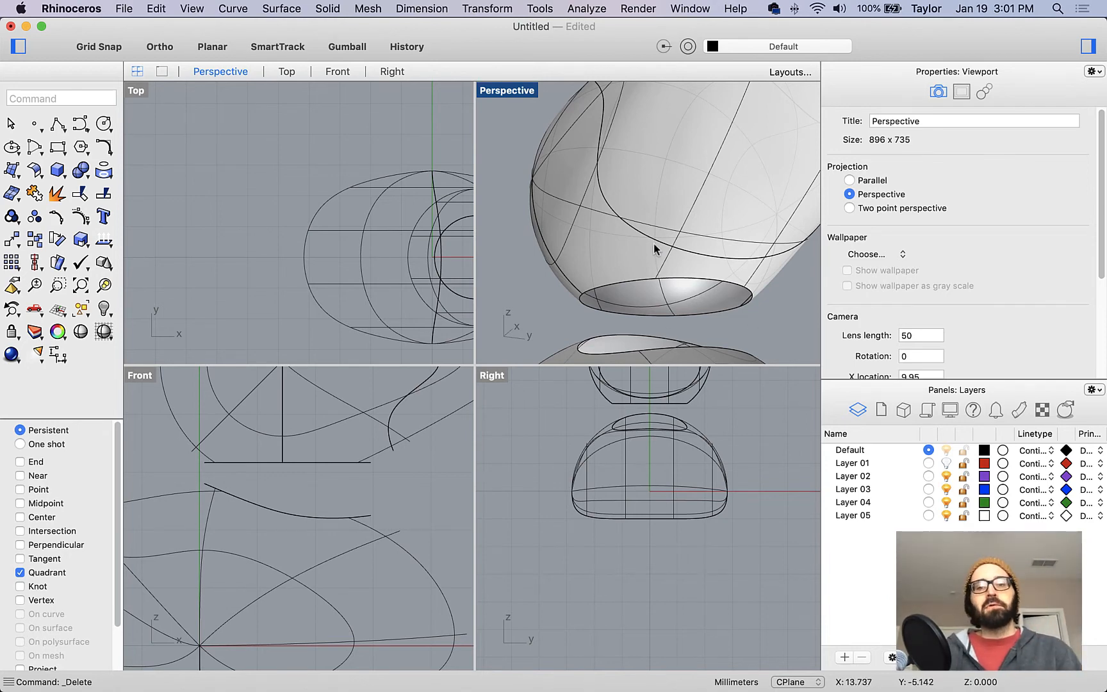
right_click_drag(658, 247, 653, 277)
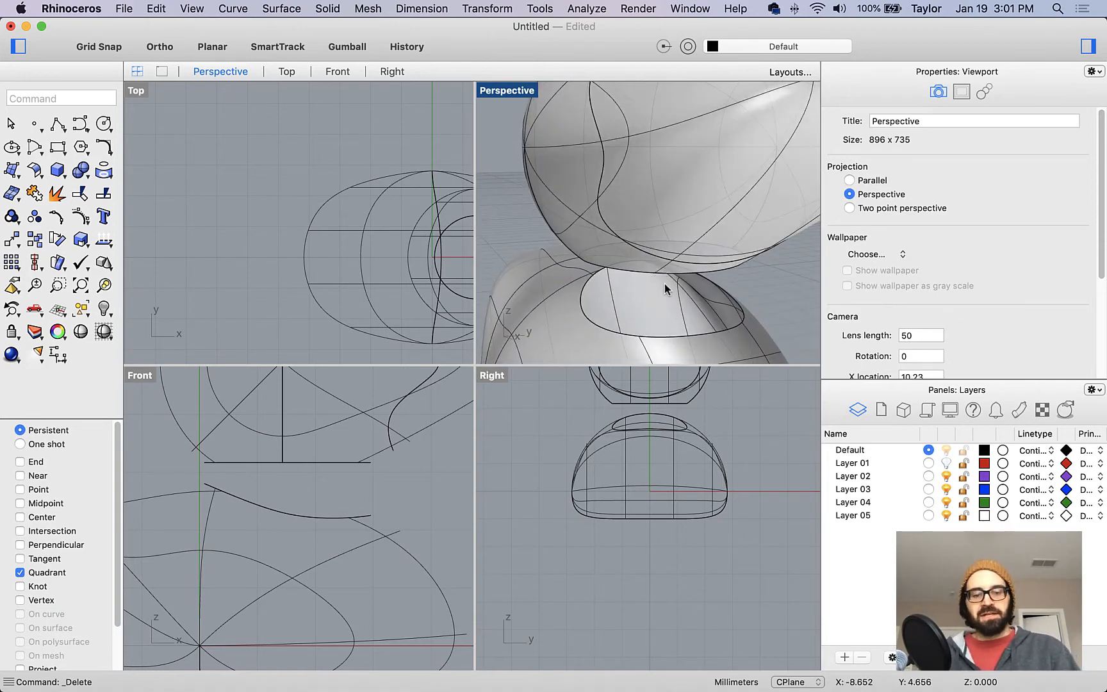
Step: Read the tutorial's instructions in Firefox for creating the neck with a blend surface, and return to Rhinoceros
key("super+Tab")
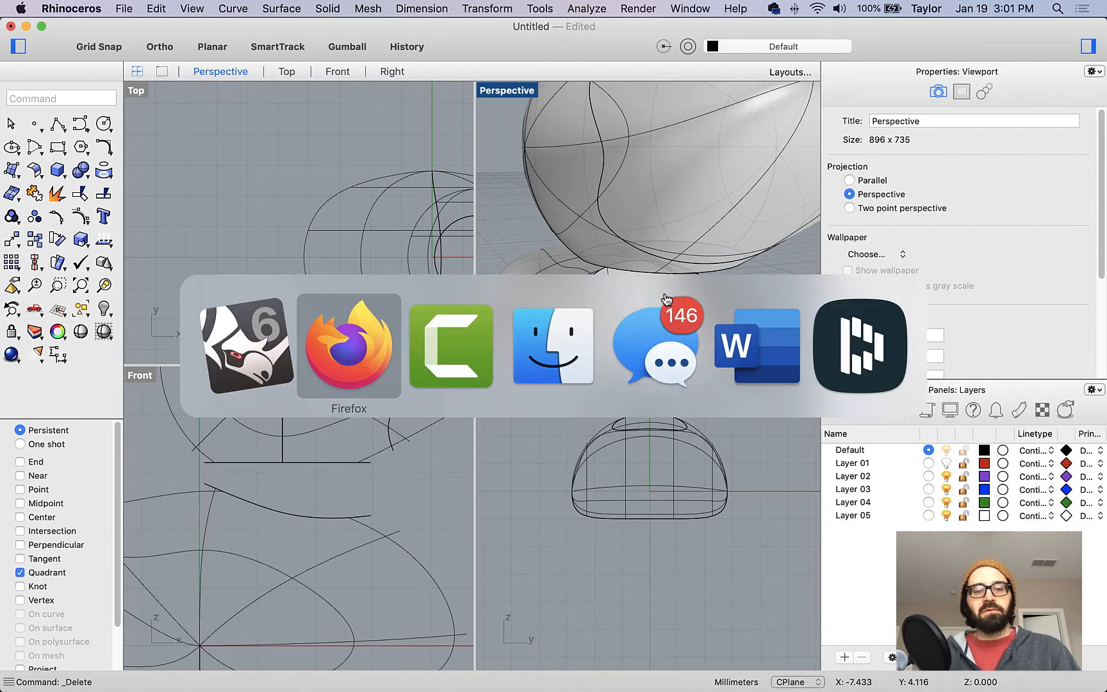
scroll(677, 301, "down", 10)
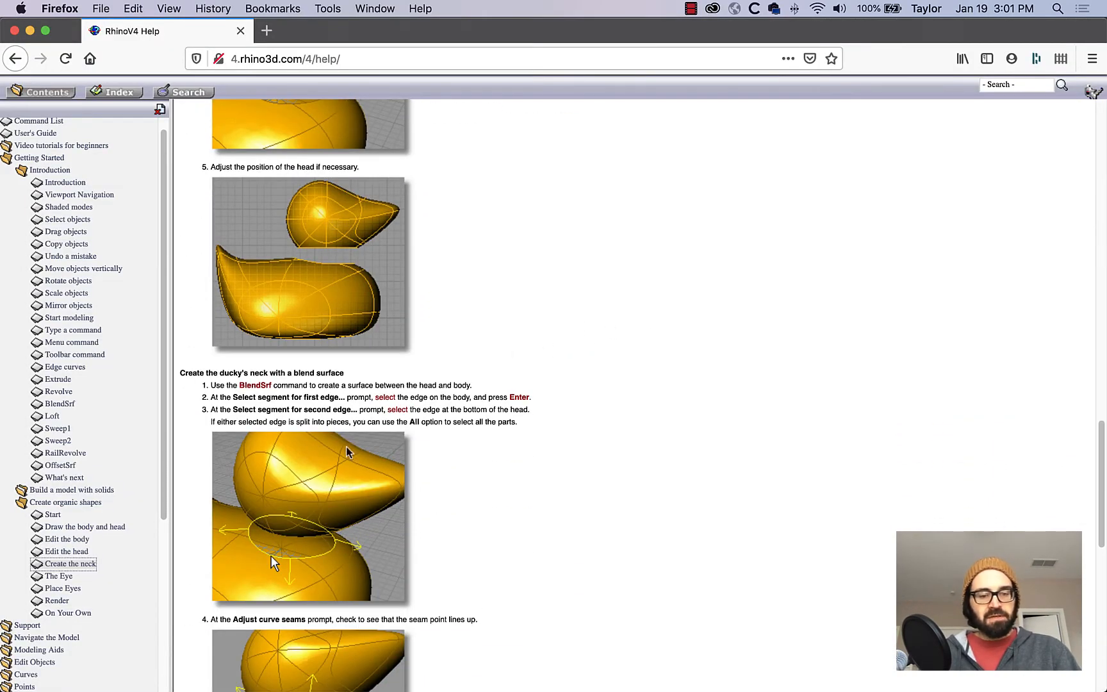
scroll(471, 476, "down", 1)
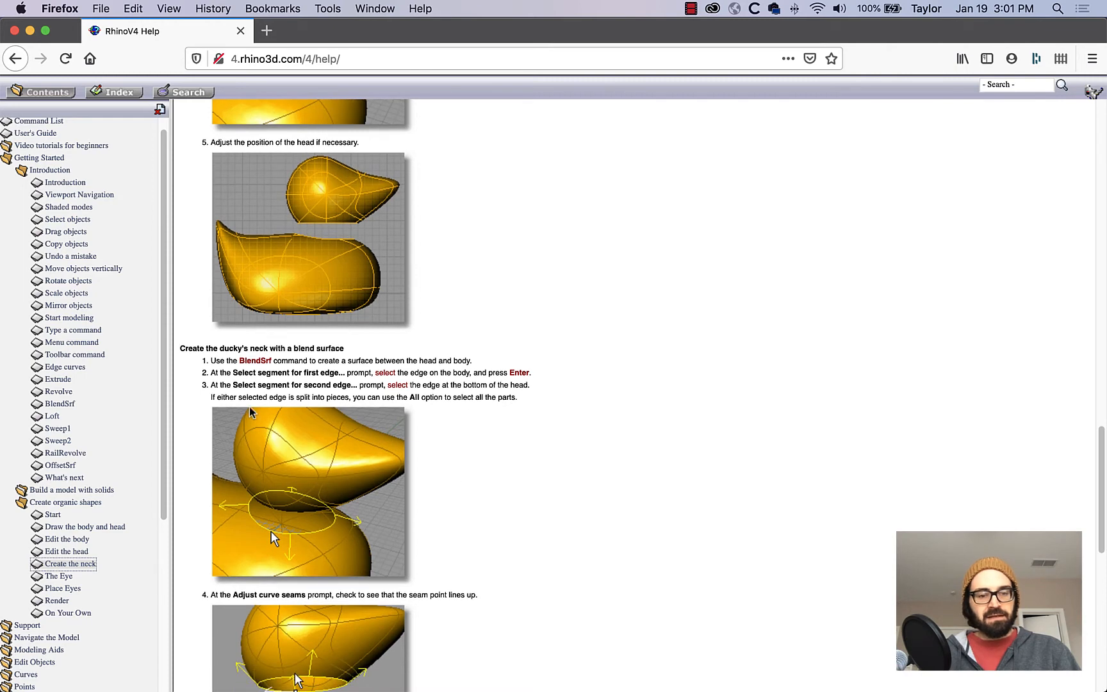
key("super+Tab")
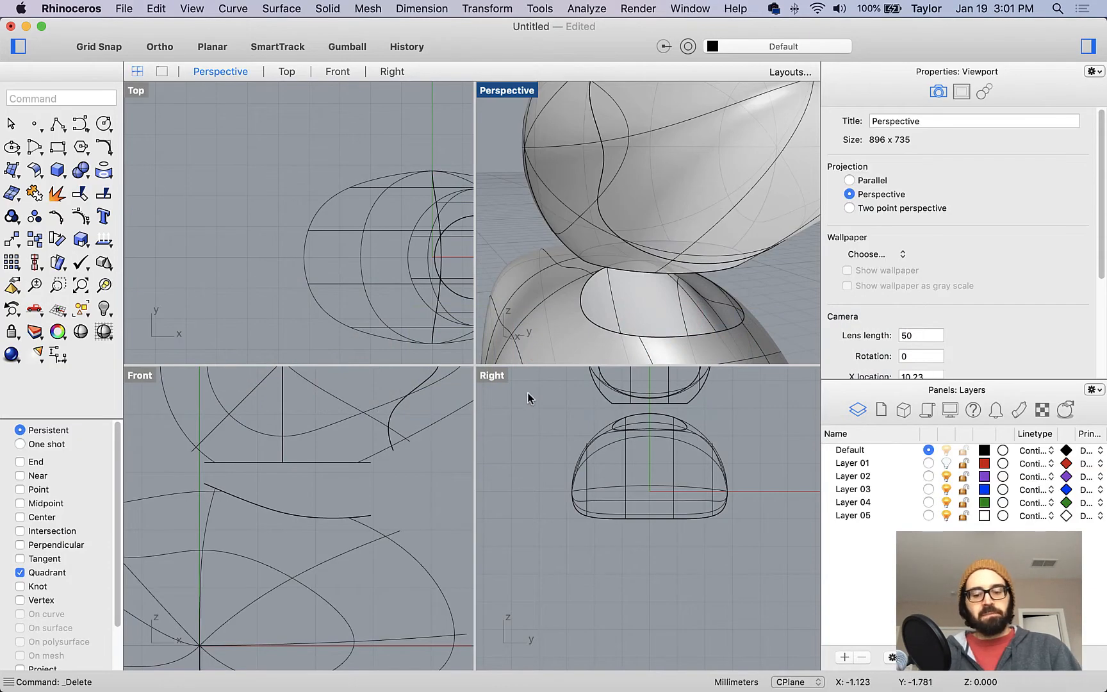
type("BlendSrf")
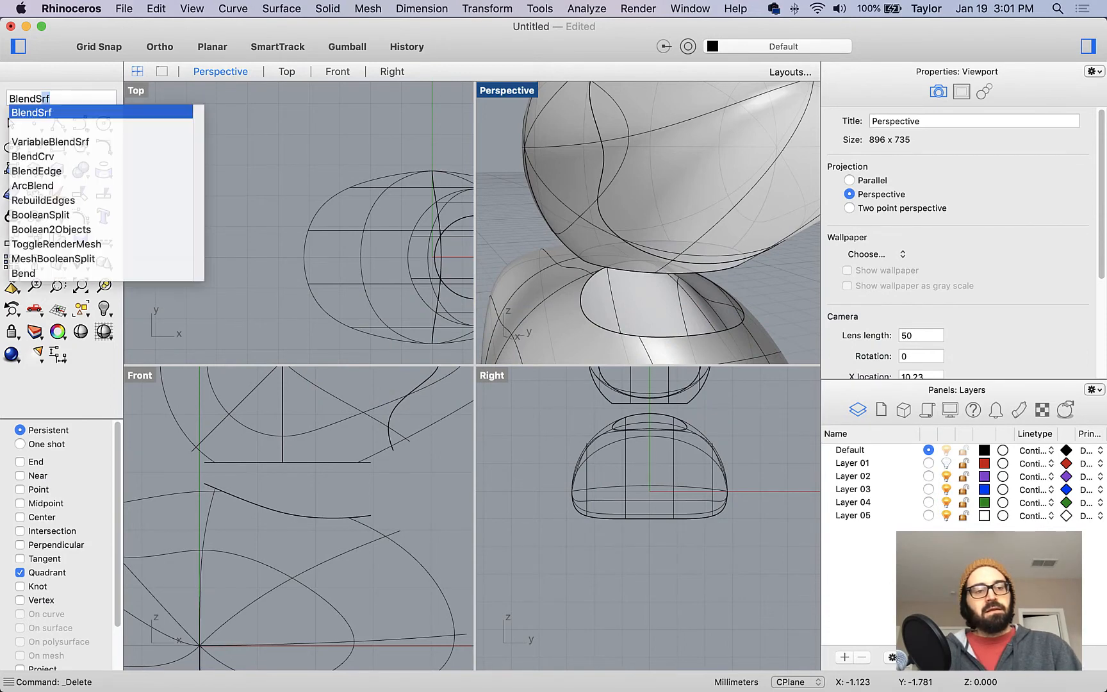
key("Return")
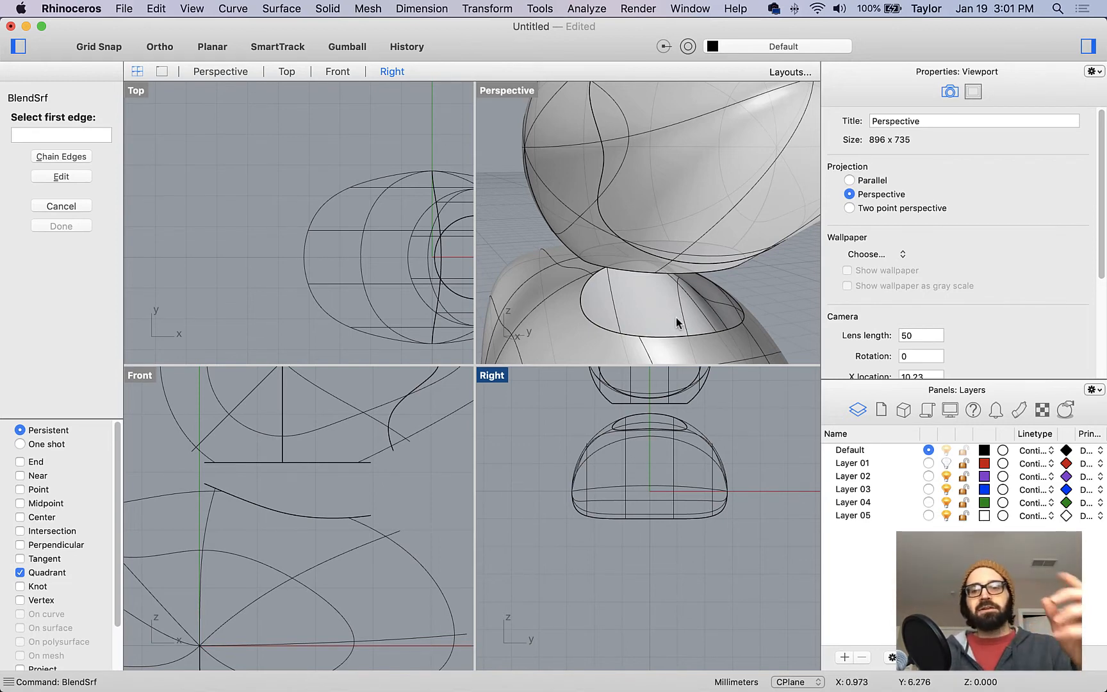
right_click_drag(694, 333, 692, 317)
left_click(678, 295)
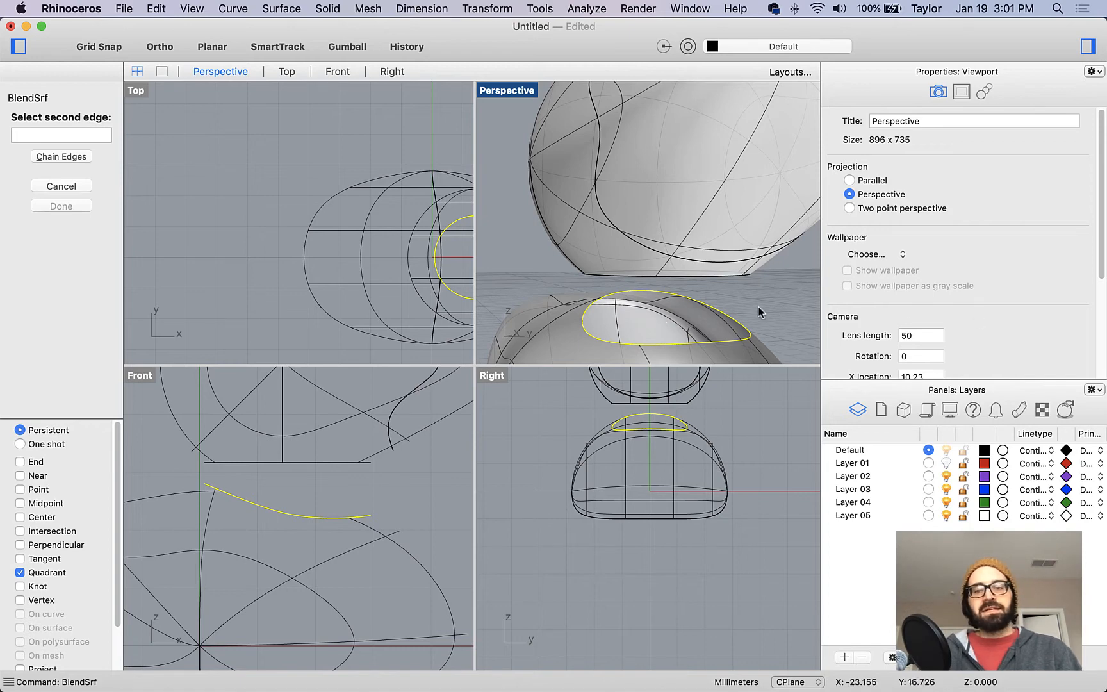
right_click_drag(758, 309, 758, 293)
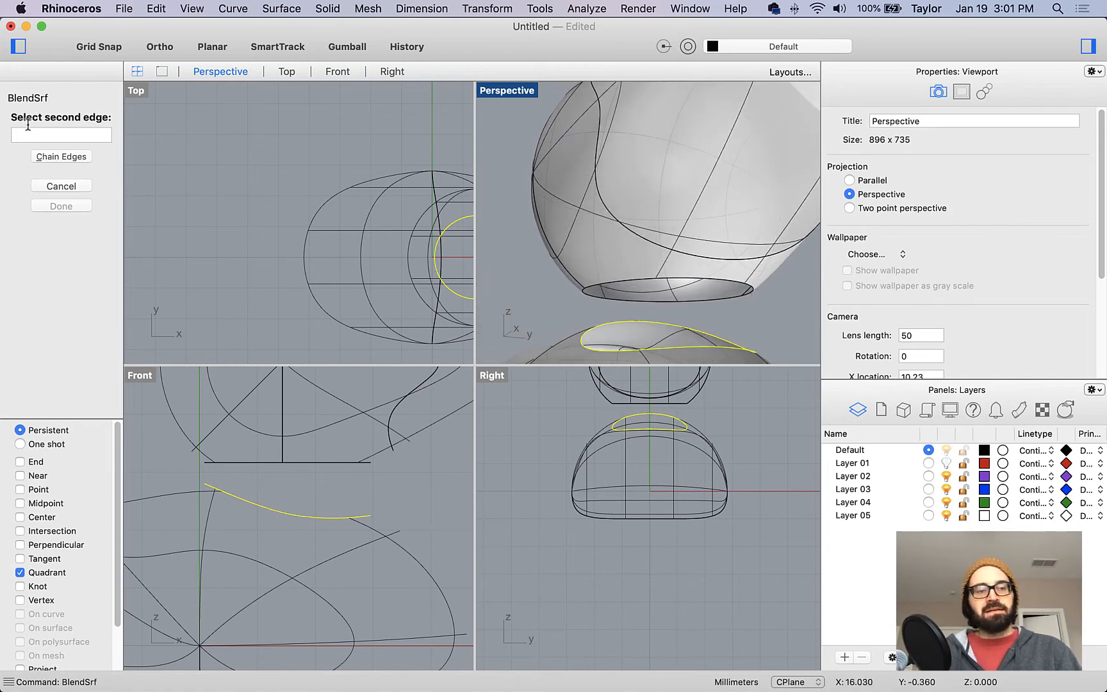
left_click(719, 298)
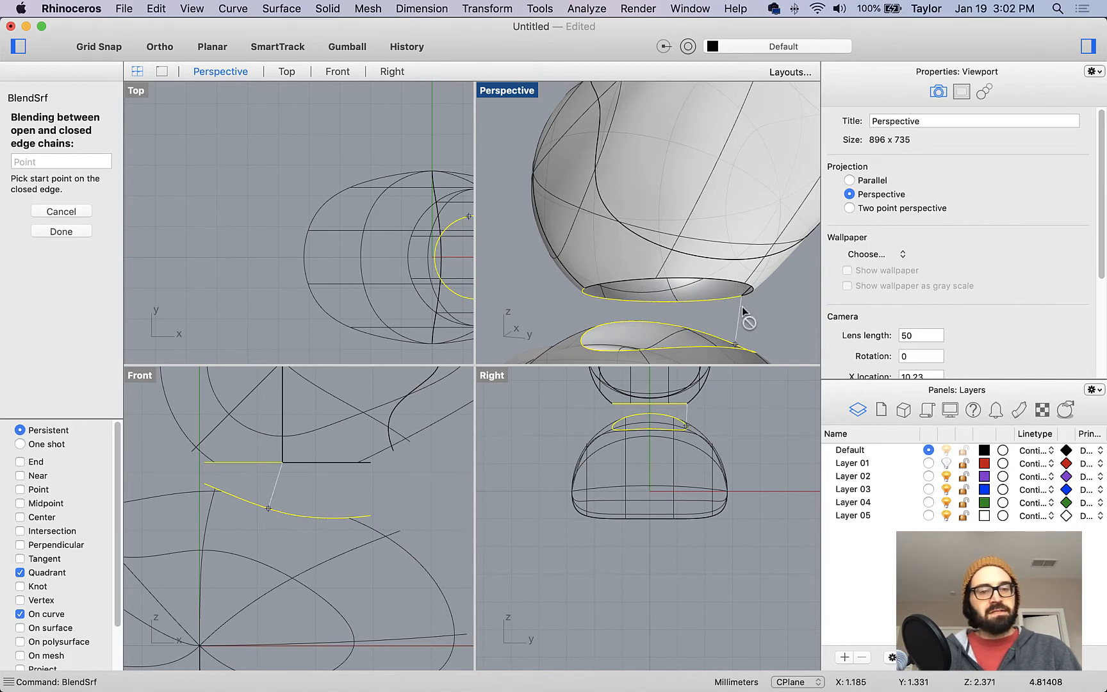
key("Return")
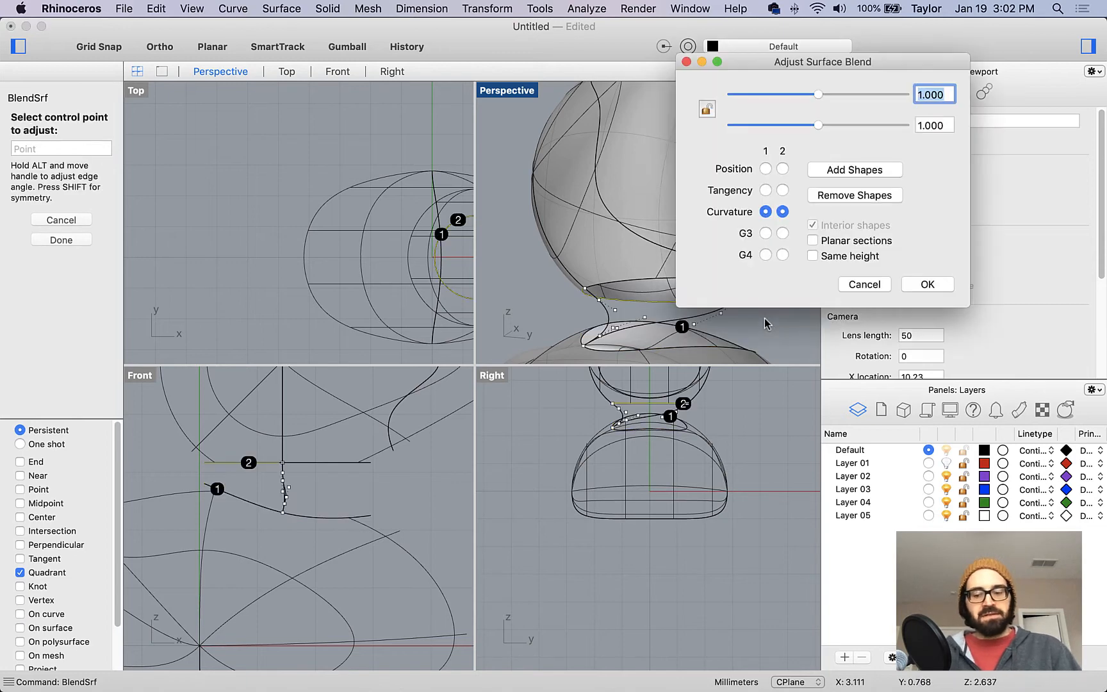
left_click(884, 287)
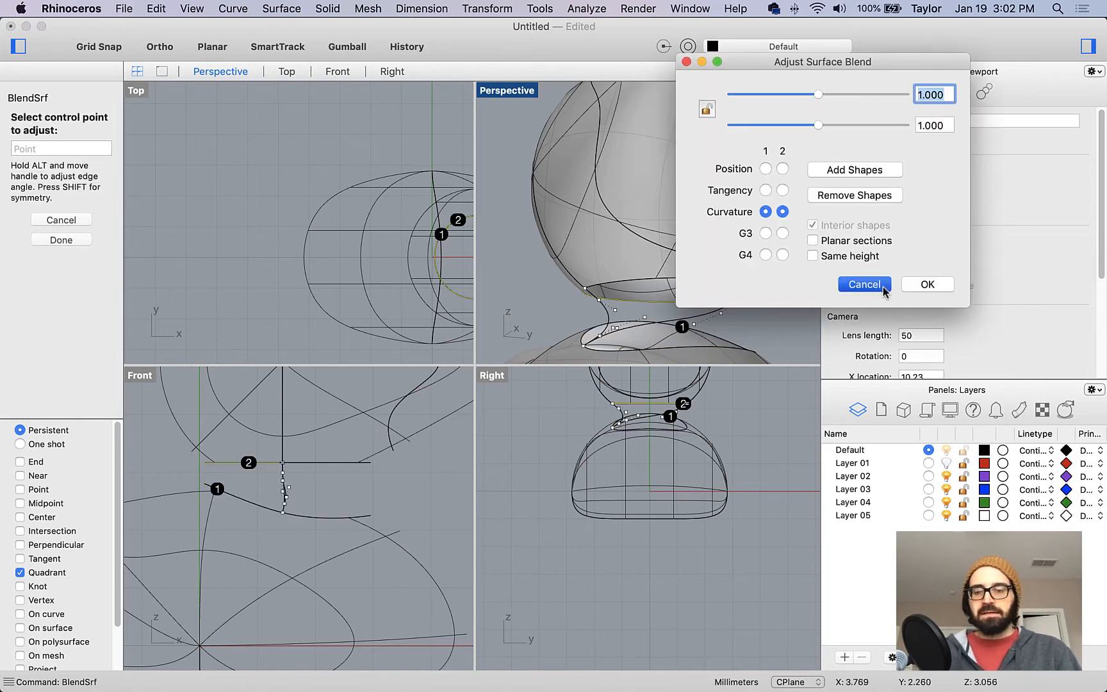
key("Return")
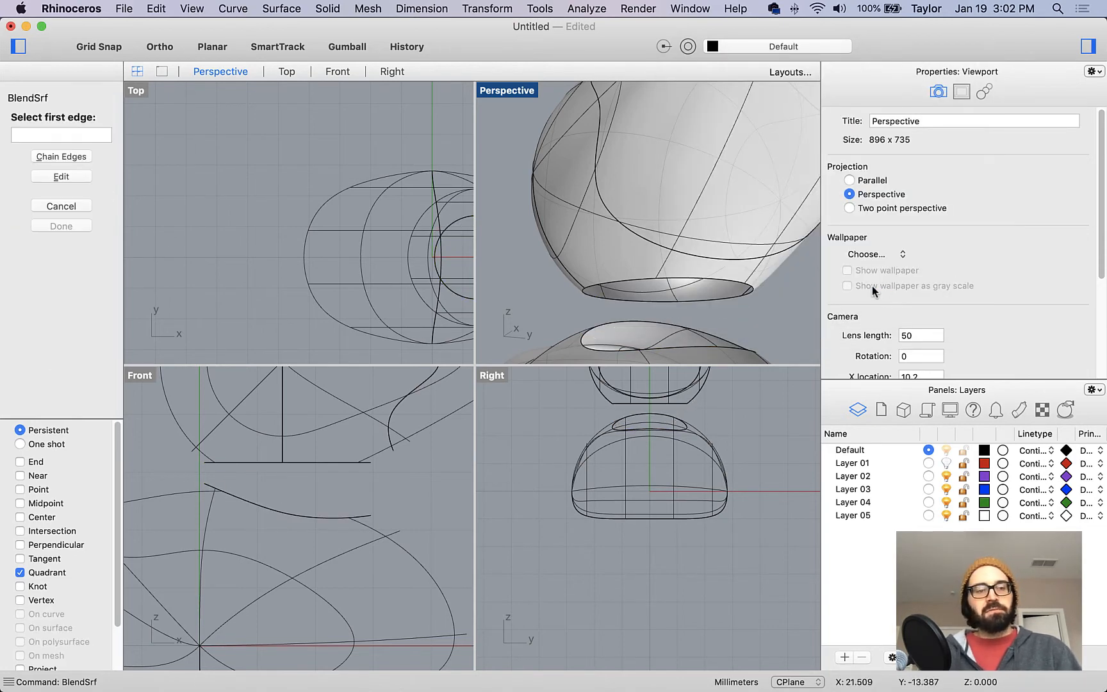
left_click(636, 284)
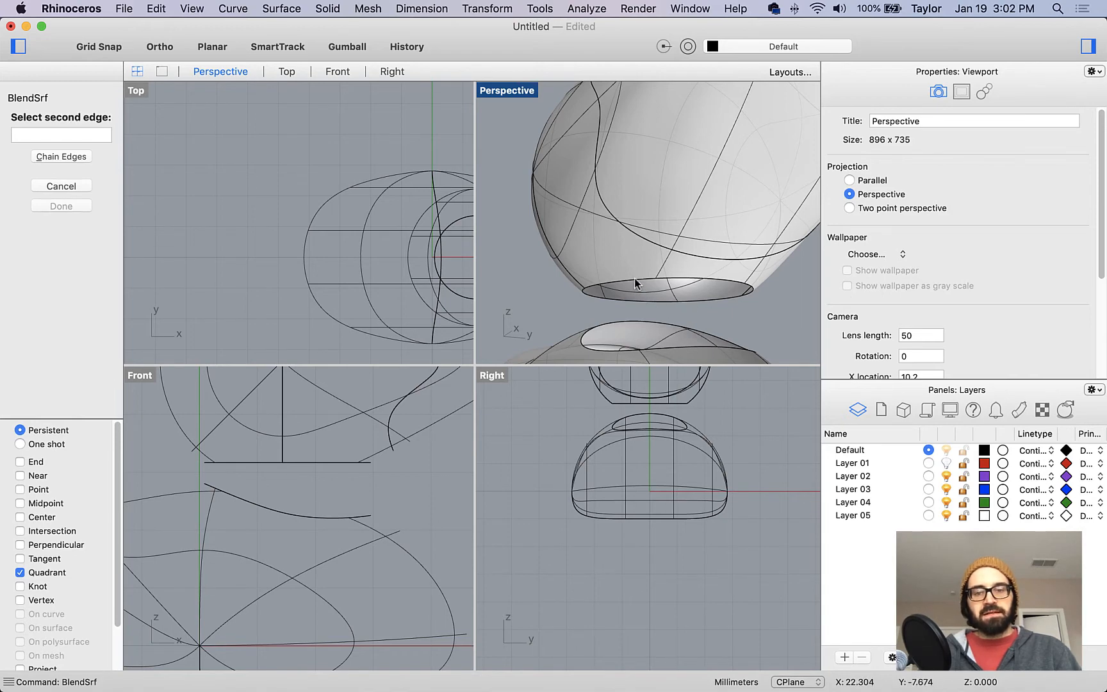
left_click(58, 157)
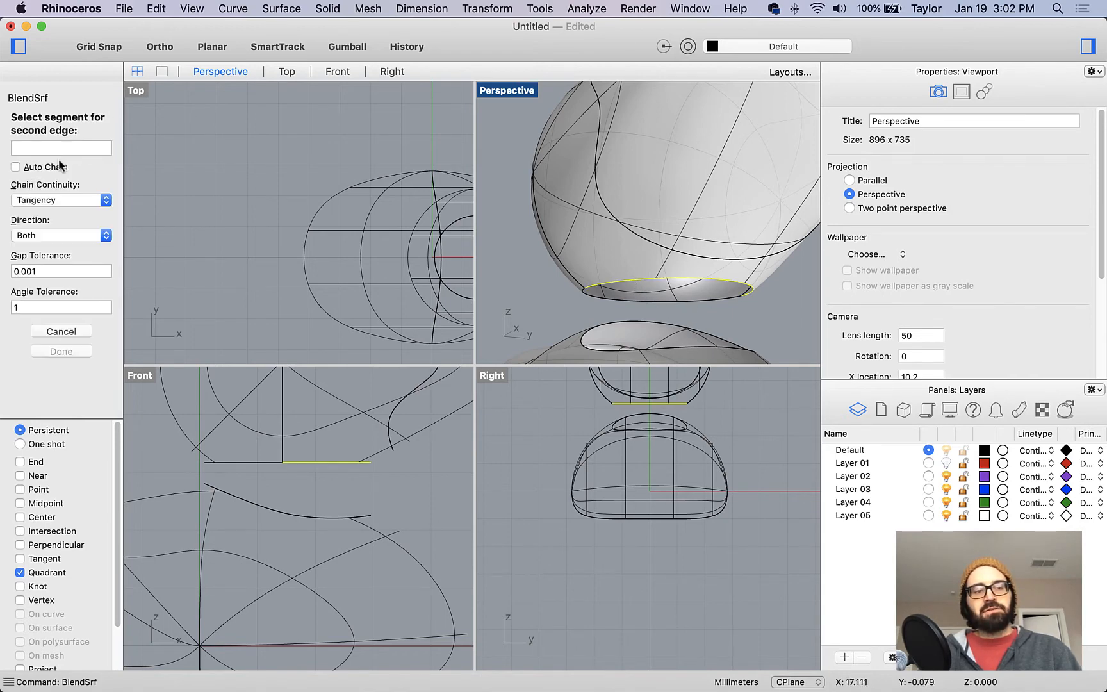
left_click(715, 306)
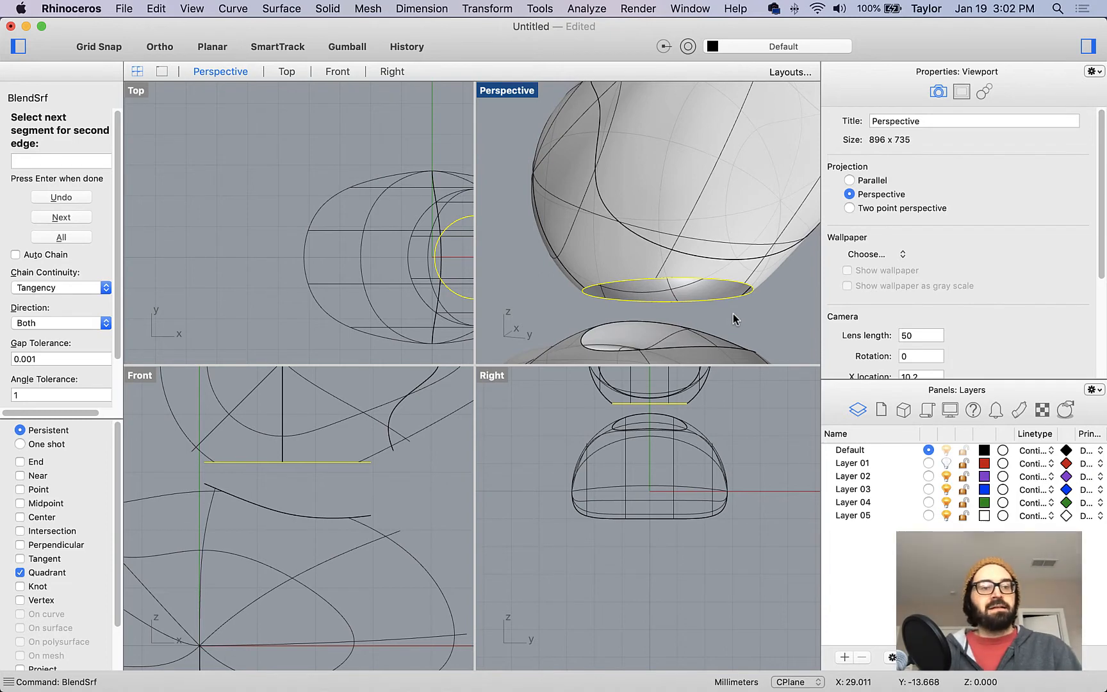
key("Return")
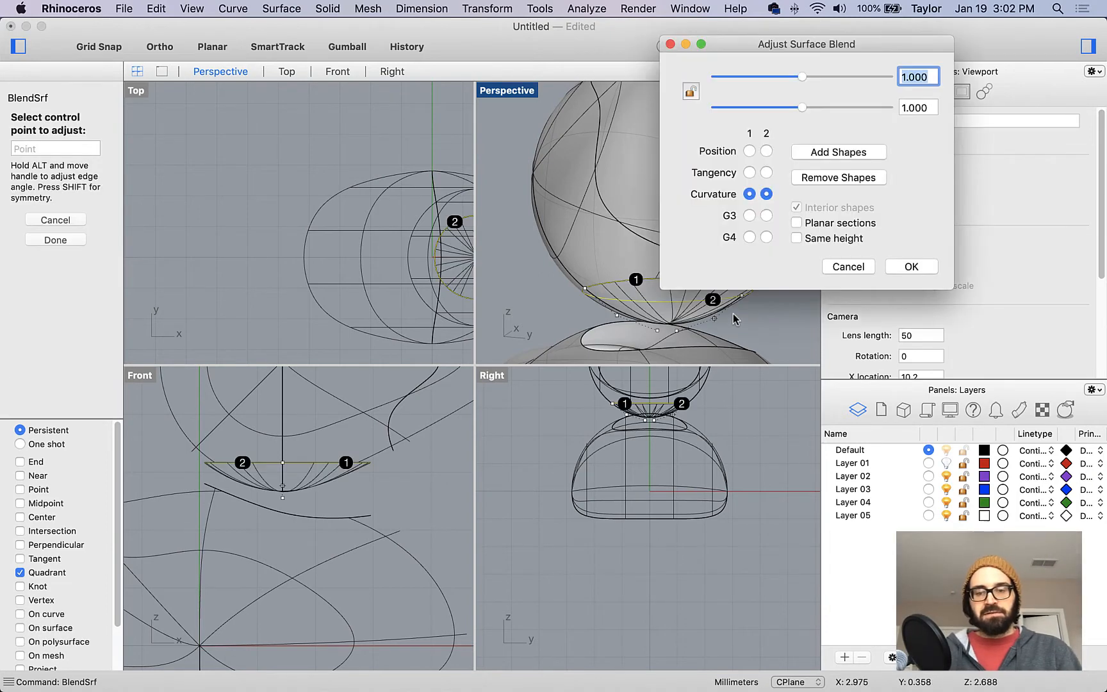
left_click(851, 268)
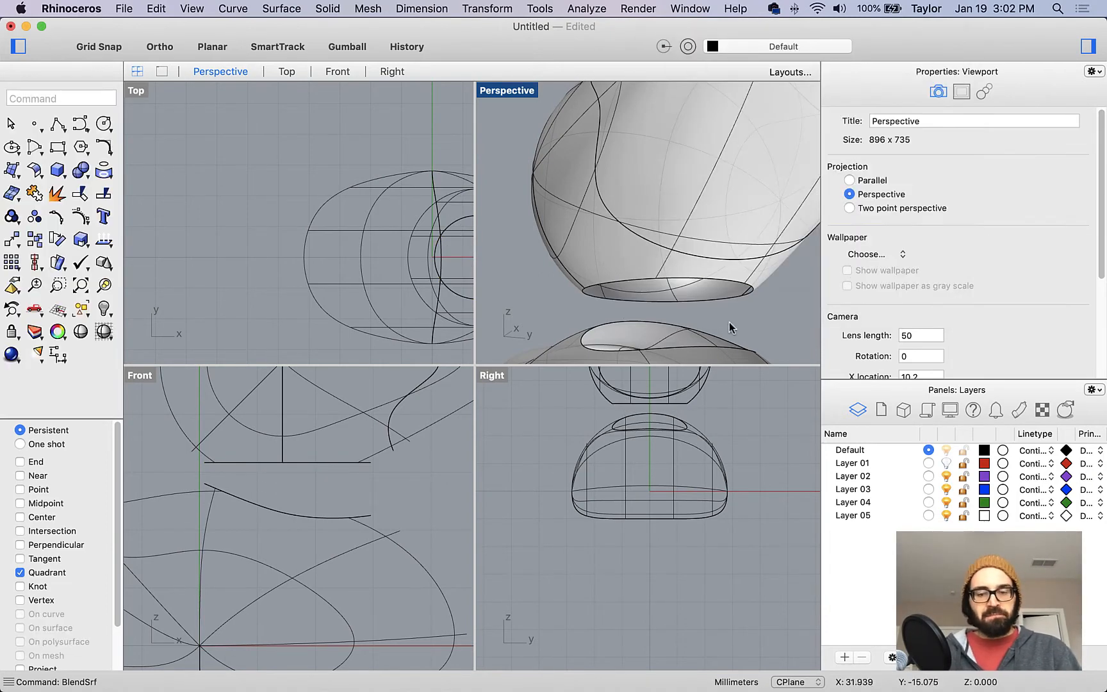
Step: Start BlendSrf with both segments of the head's neck opening chained as the first edge and the body's opening as the second
mouse_move(729, 322)
right_mouse_down()
mouse_move(720, 314)
mouse_move(738, 326)
right_mouse_up()
key("Return")
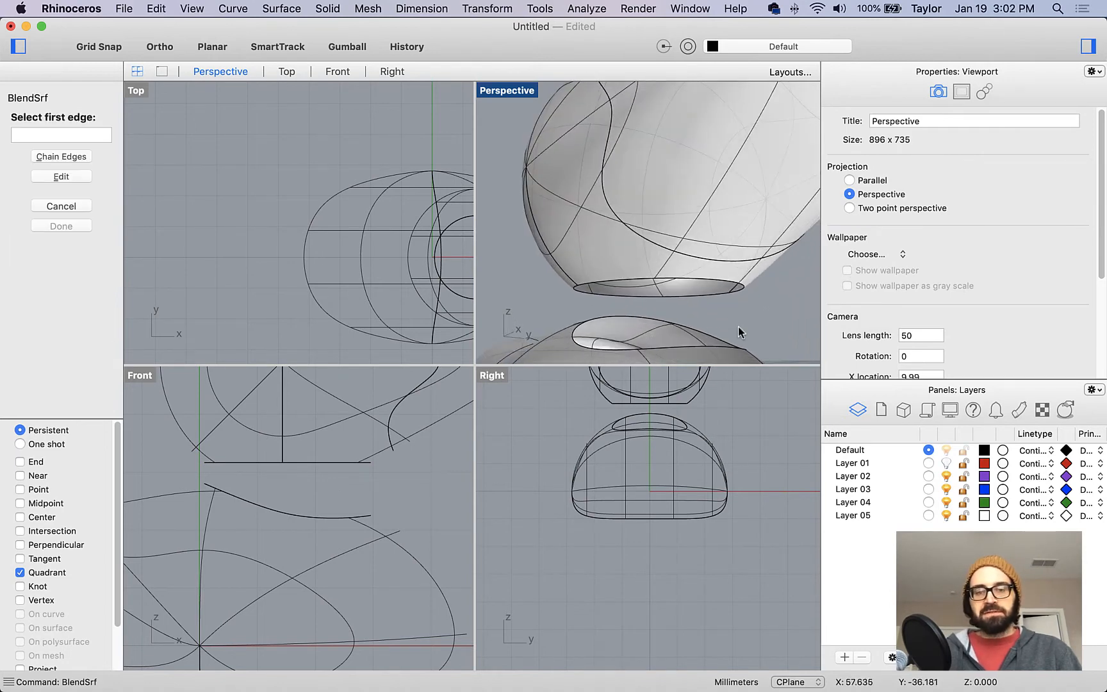
left_click(50, 158)
left_click(641, 282)
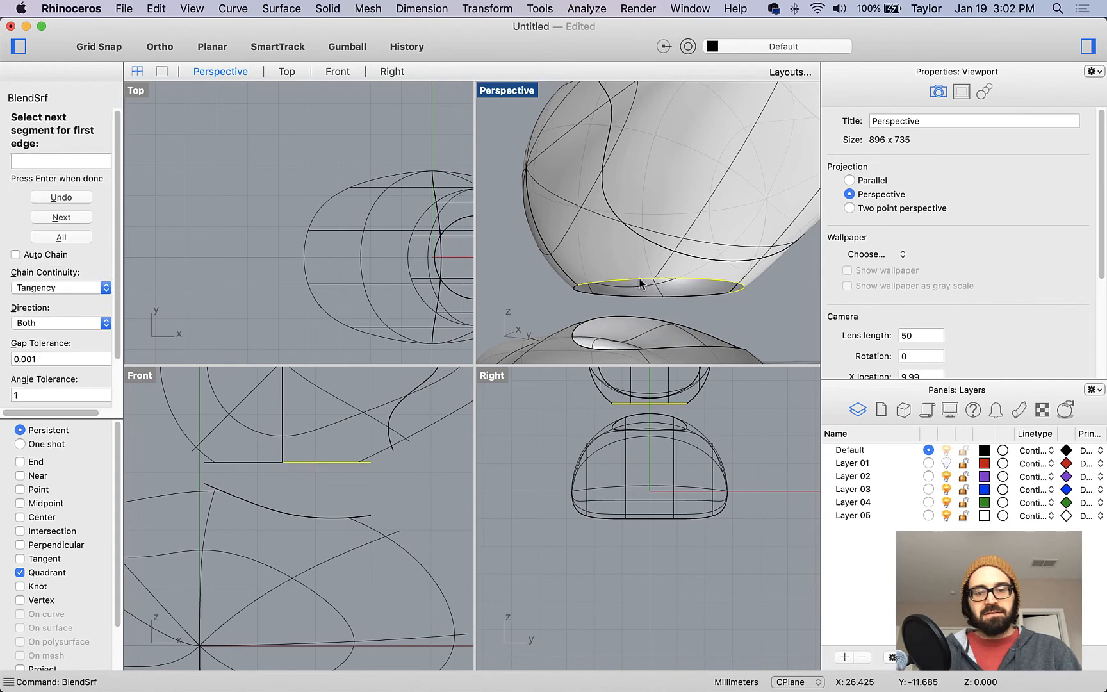
key("Return")
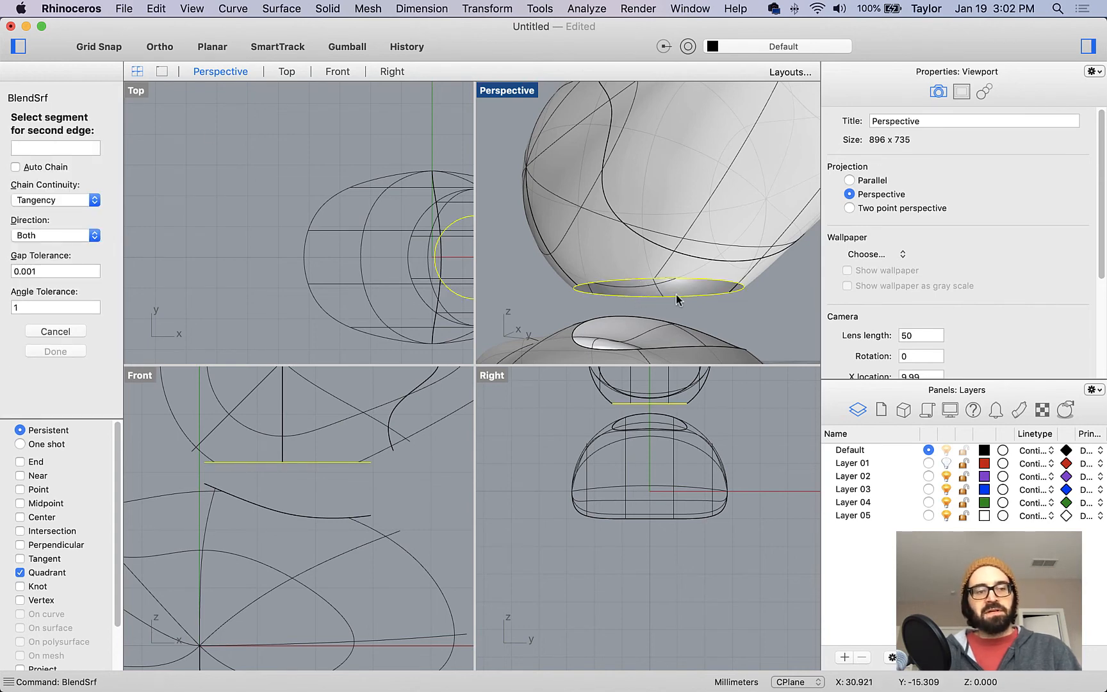
left_click(676, 347)
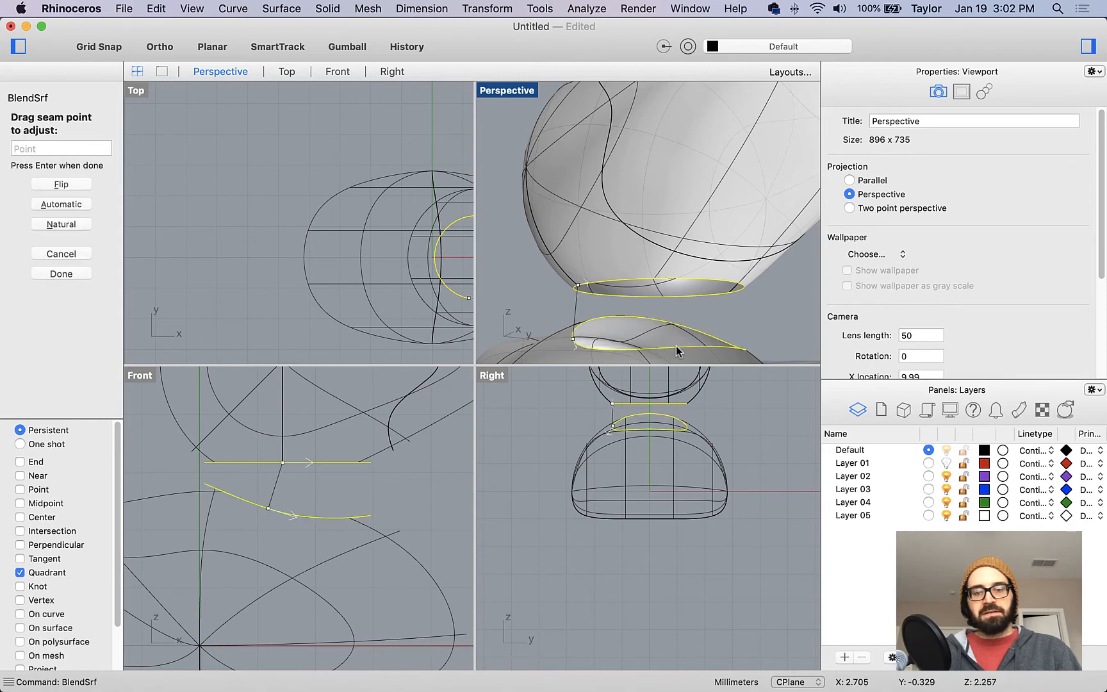
Step: Check that the seam points and direction arrows on the head and body openings line up, and accept the seams
right_click_drag(651, 345, 695, 313)
left_click(525, 341)
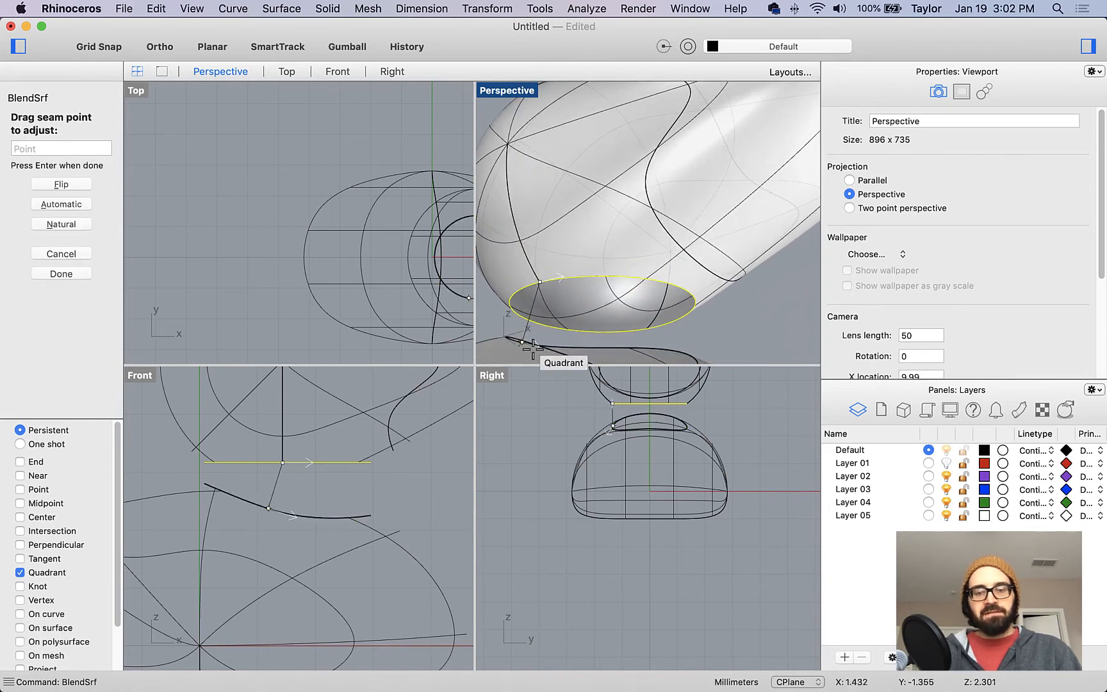
scroll(516, 349, "up", 6)
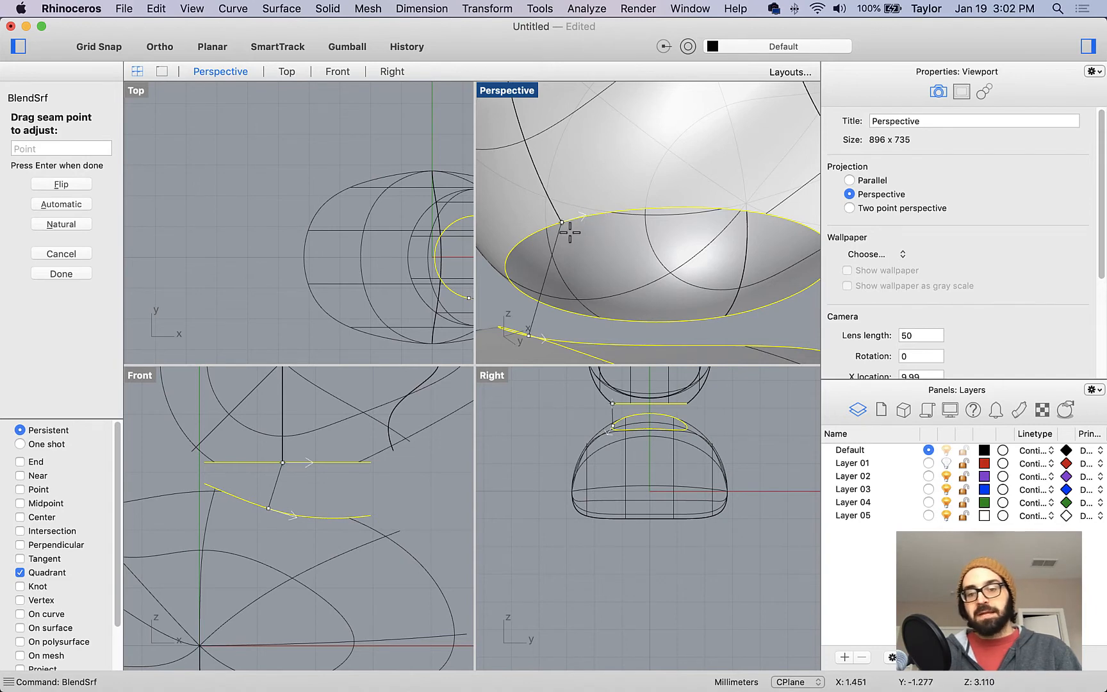
left_click(541, 333)
right_click_drag(702, 267, 680, 305)
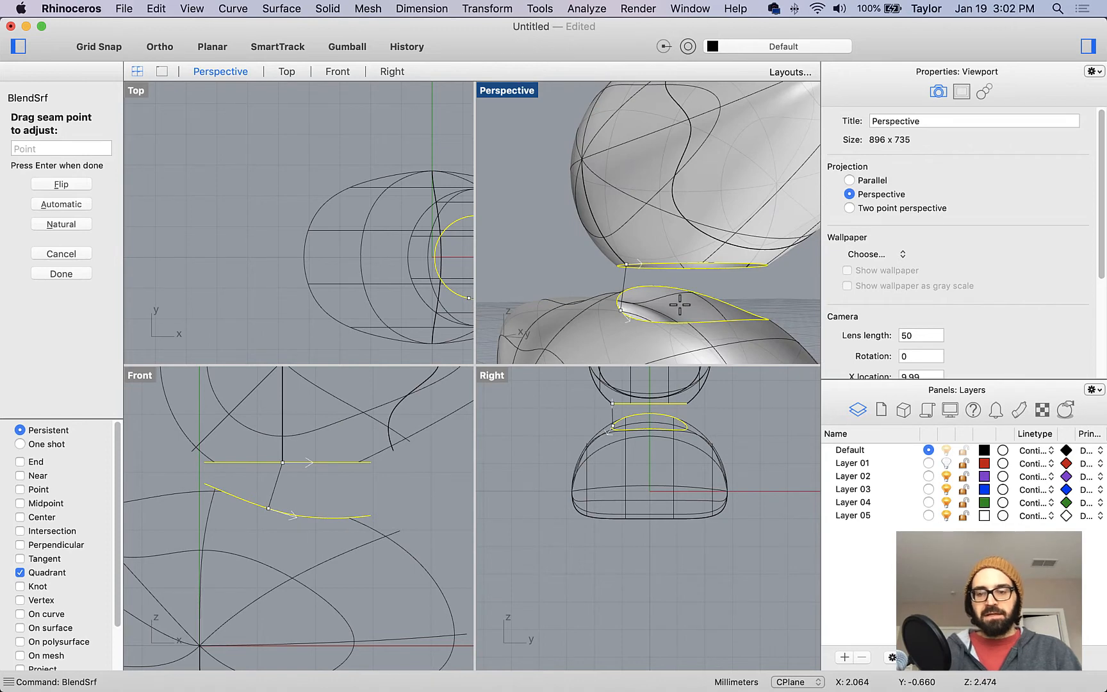
key("Return")
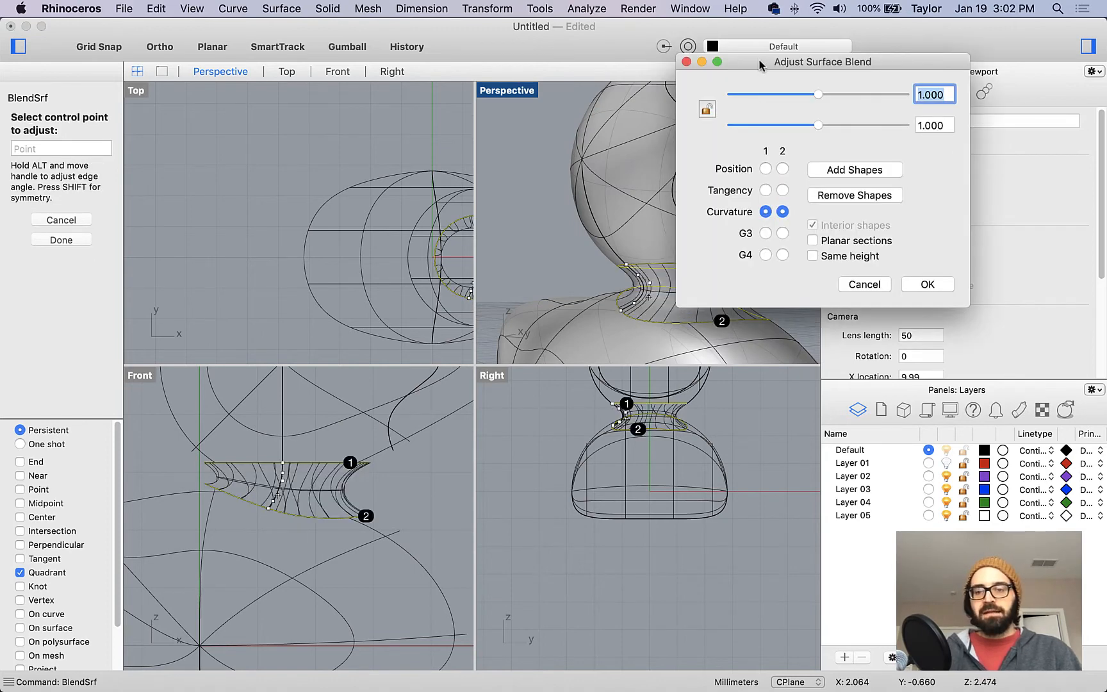
Step: Set the neck blend's bulge values to 0.758 and 0.824, keep Curvature continuity on both edges, and create the surface
left_click_drag(759, 64, 890, 135)
right_click_drag(653, 248, 705, 264)
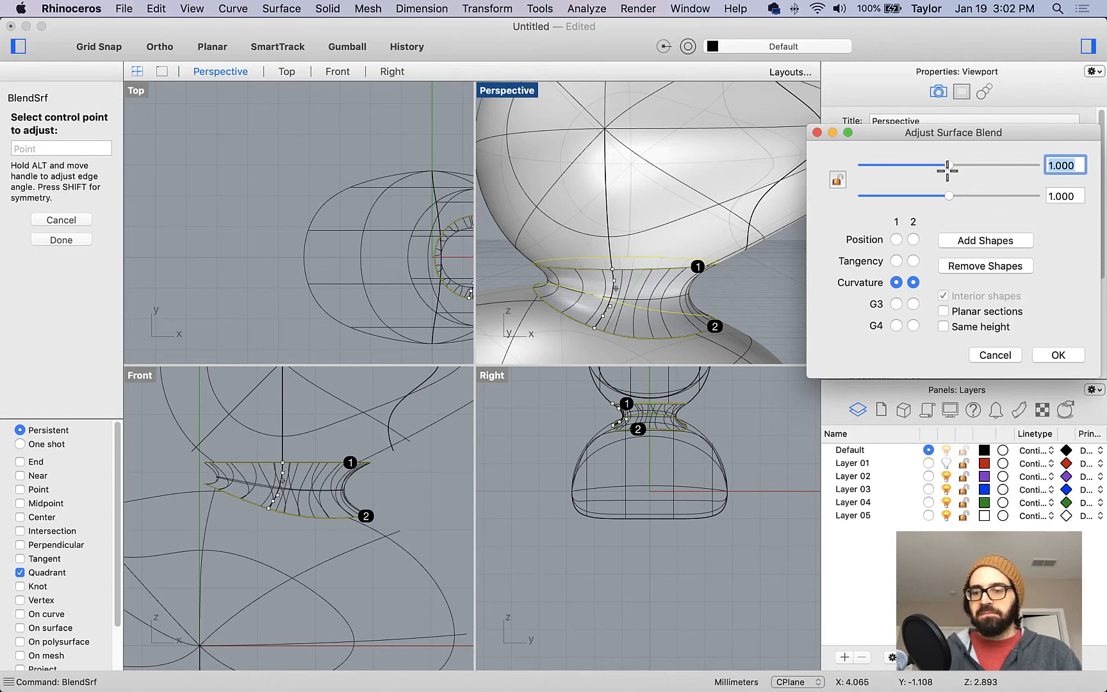
left_click_drag(948, 165, 939, 198)
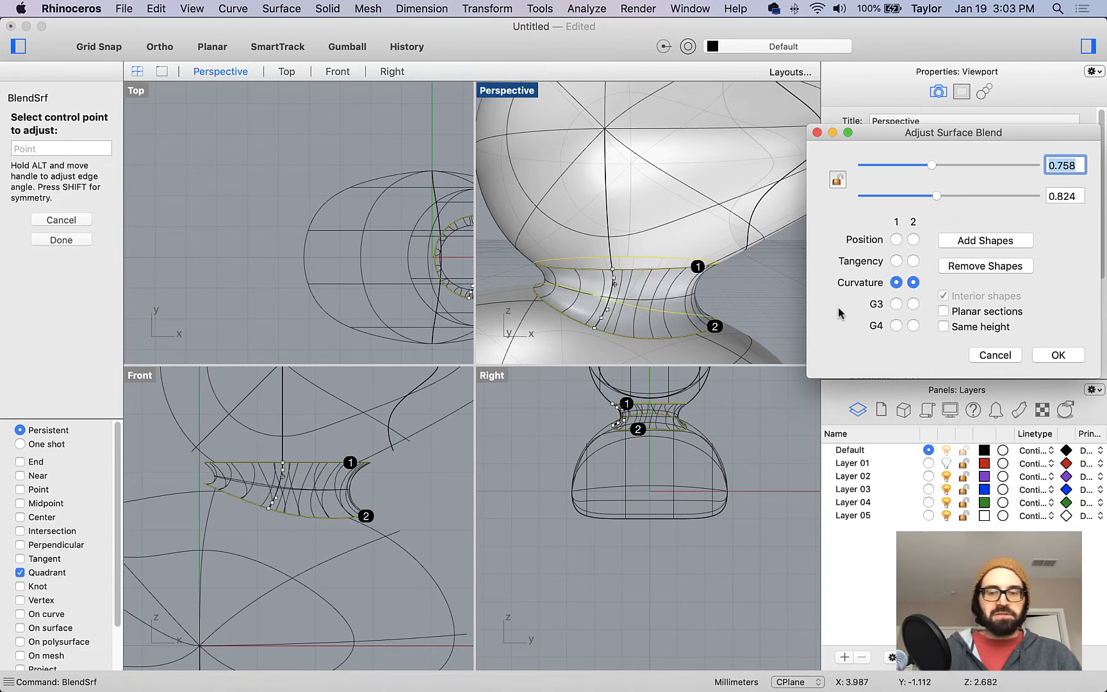
right_click_drag(671, 297, 621, 256)
left_click(1059, 355)
scroll(620, 210, "down", 10)
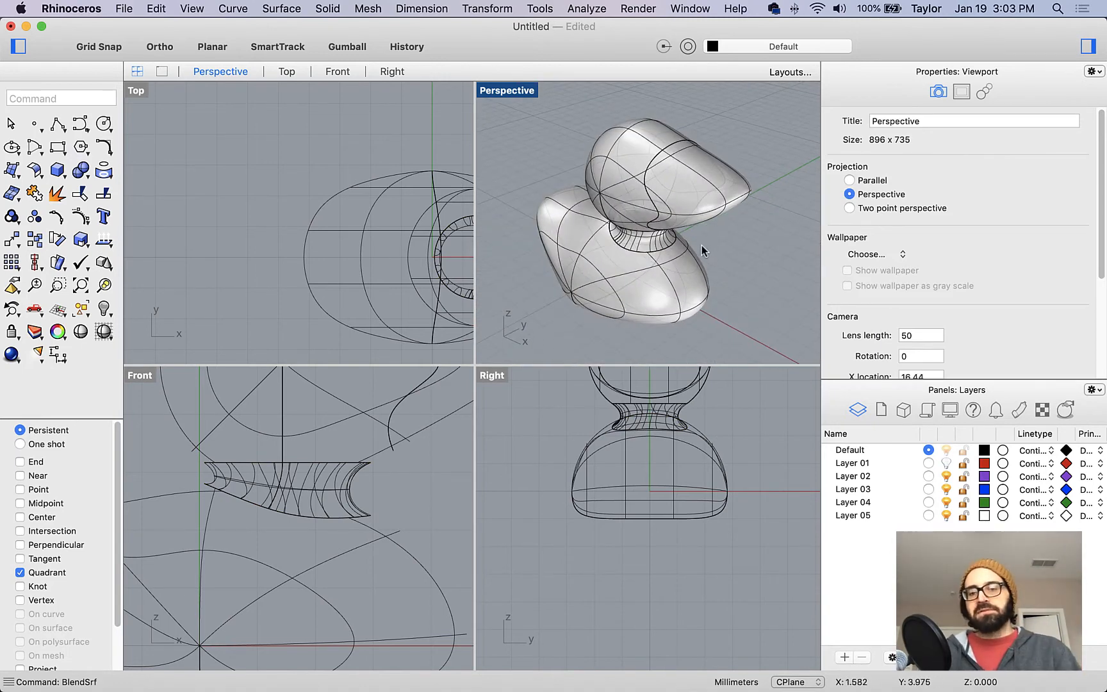
mouse_move(702, 245)
right_mouse_down()
mouse_move(662, 258)
mouse_move(713, 212)
mouse_move(704, 222)
right_mouse_up()
Step: Read the tutorial's remaining neck instructions in Firefox, through joining the parts, and return to Rhinoceros
key("super+Tab")
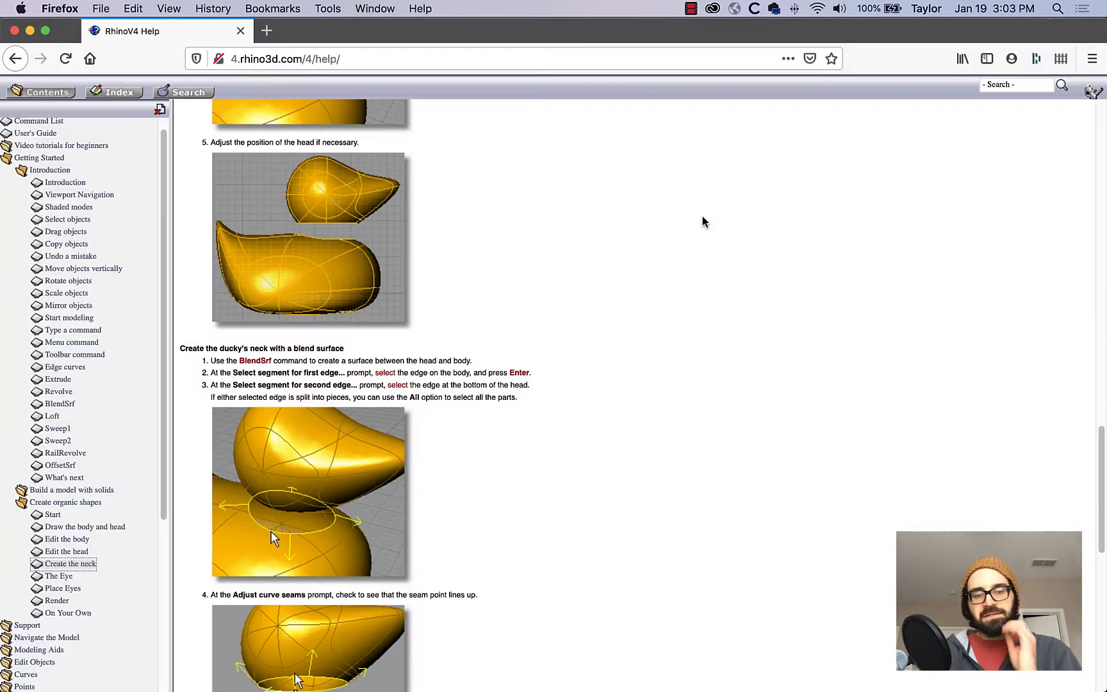
scroll(684, 310, "down", 5)
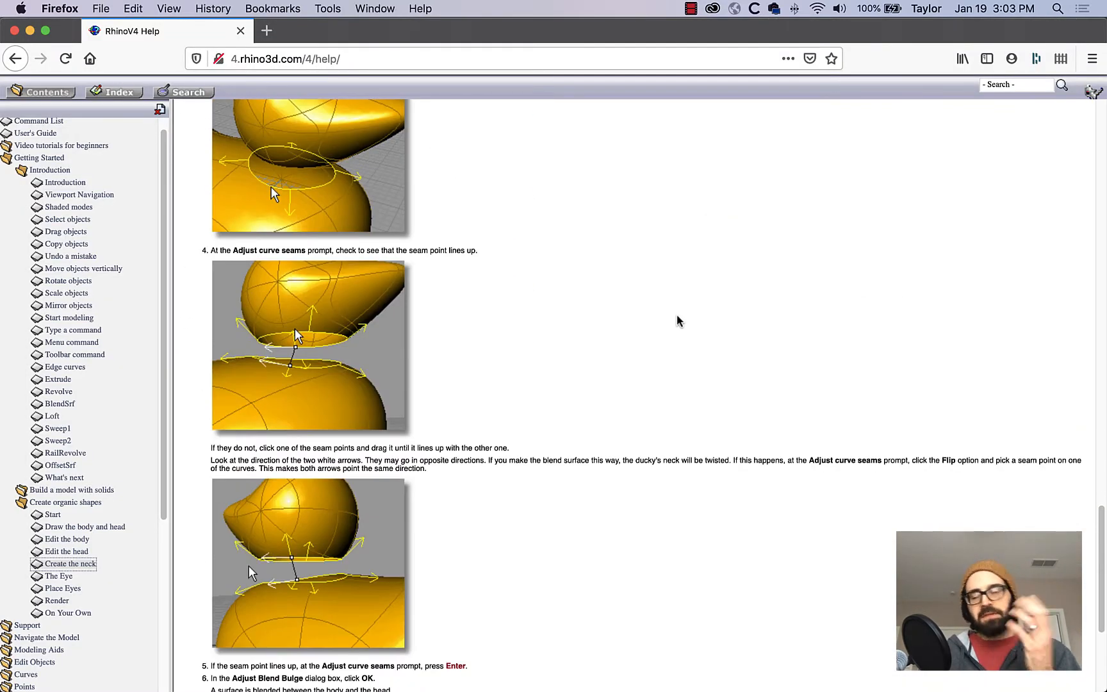
scroll(679, 320, "down", 4)
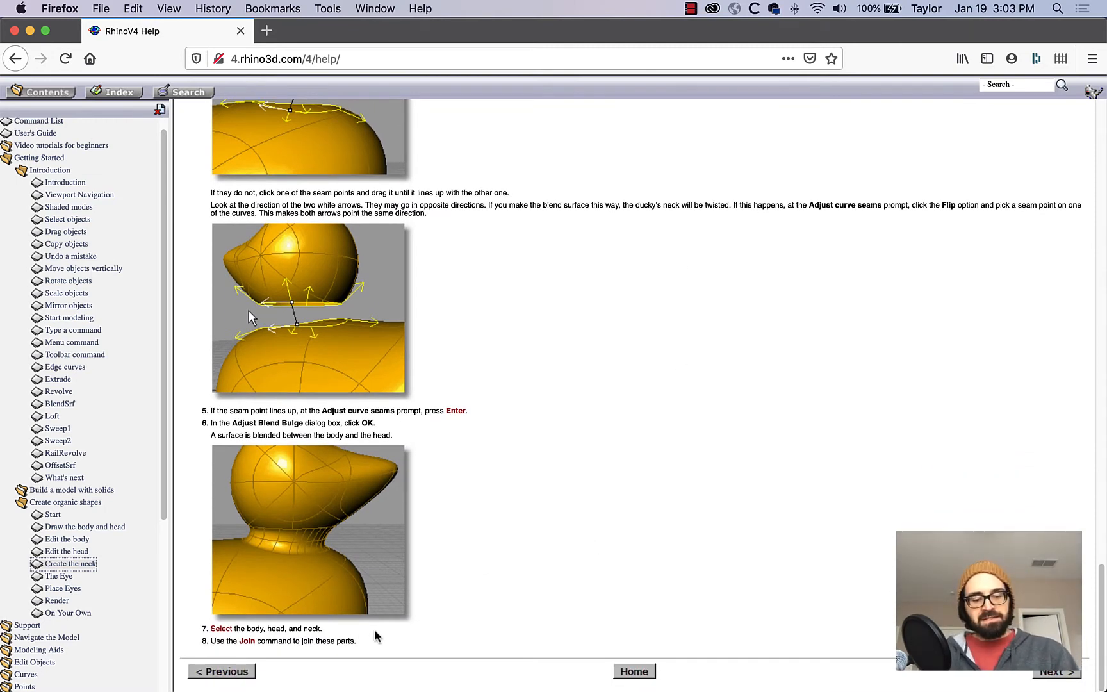
key("super+Tab")
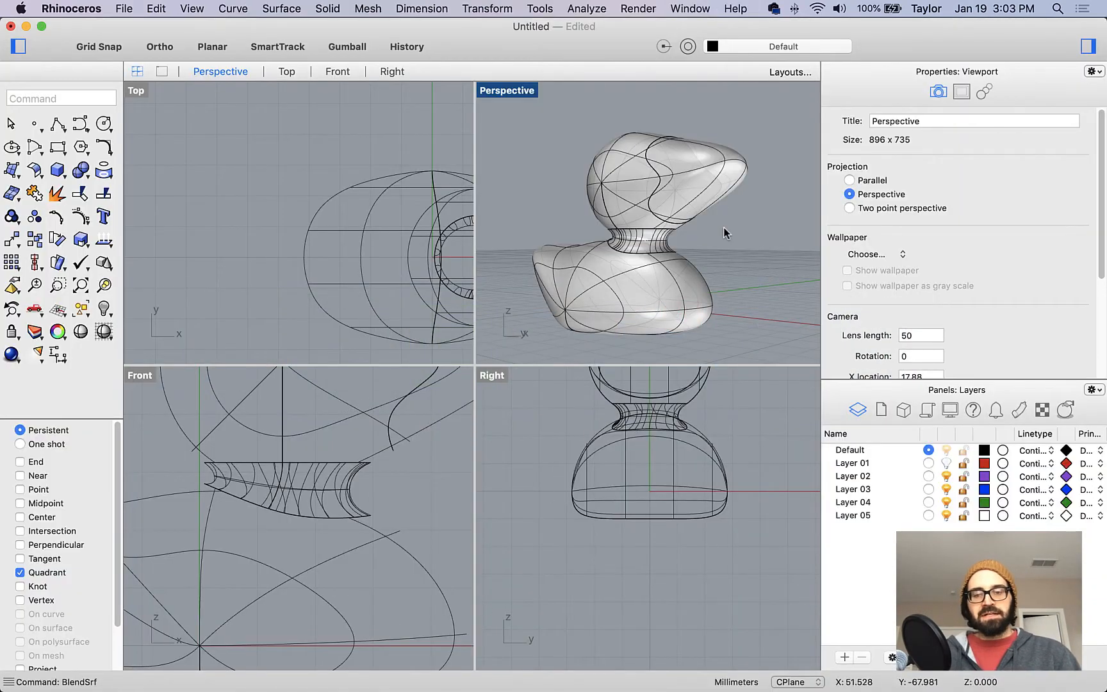
Step: Join the duck's body, head and neck into one polysurface, and switch to the tutorial in Firefox
left_click_drag(723, 183, 522, 353)
type("join")
key("Return")
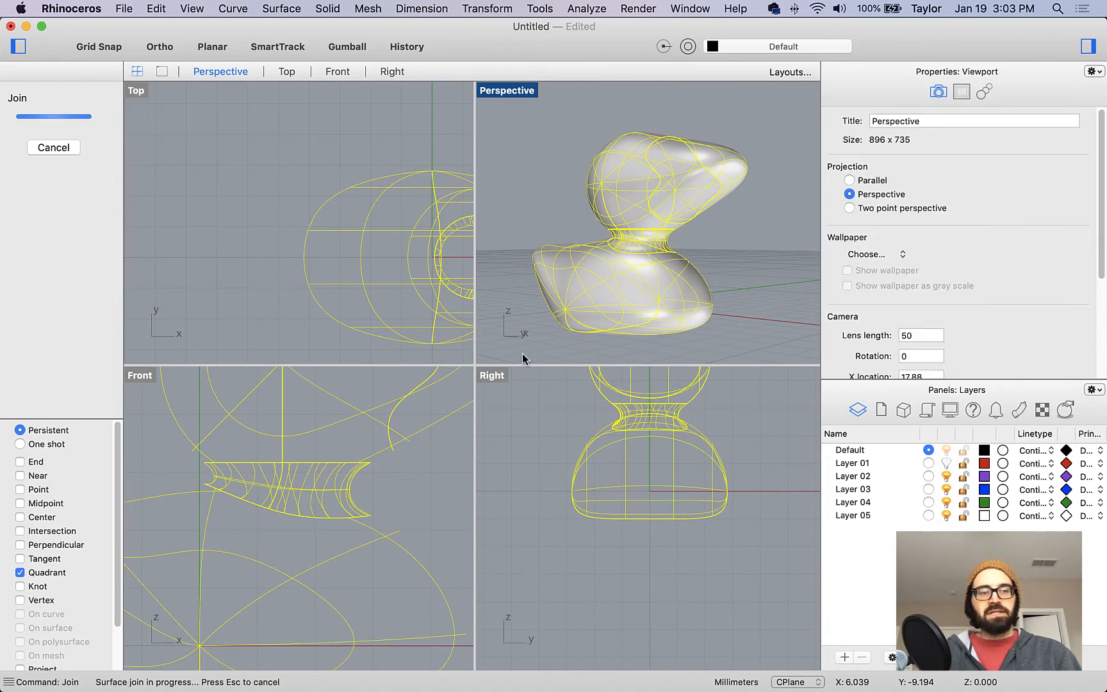
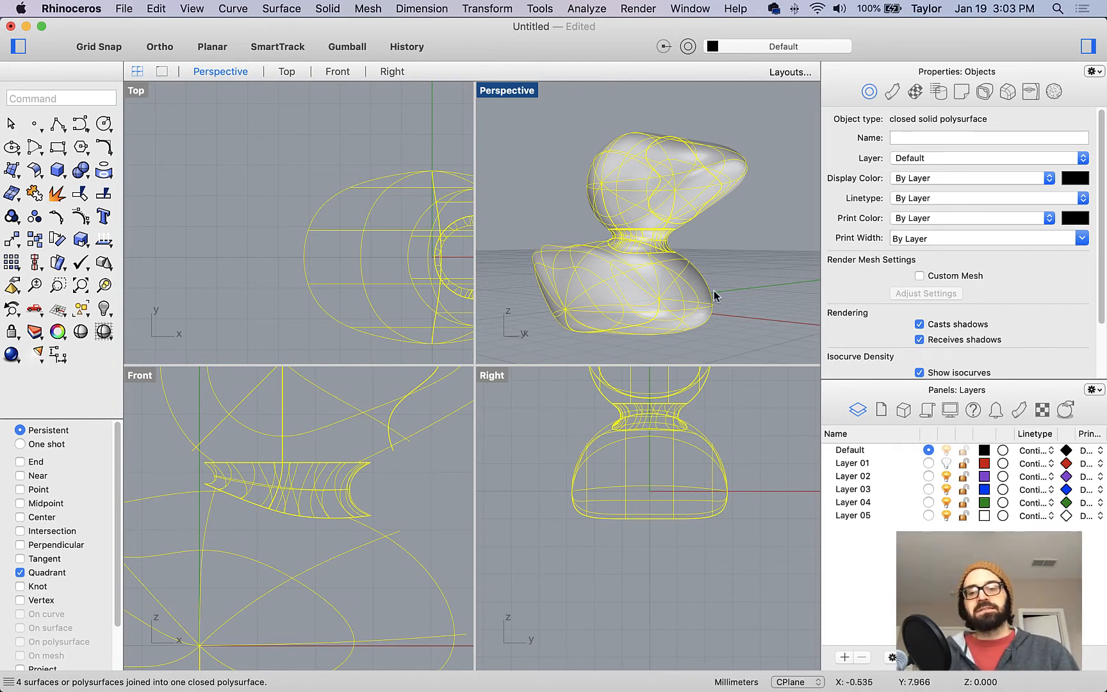
key("super+Tab")
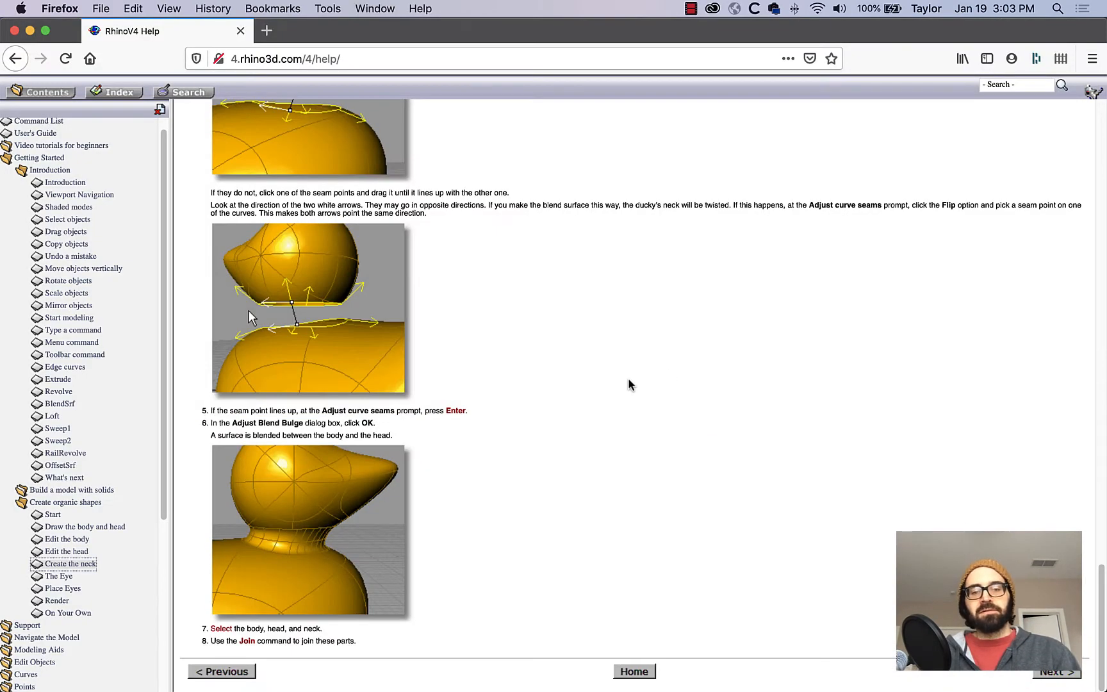
Step: Open the tutorial's next page, on modeling the first eye, and return to Rhinoceros
left_click(1057, 672)
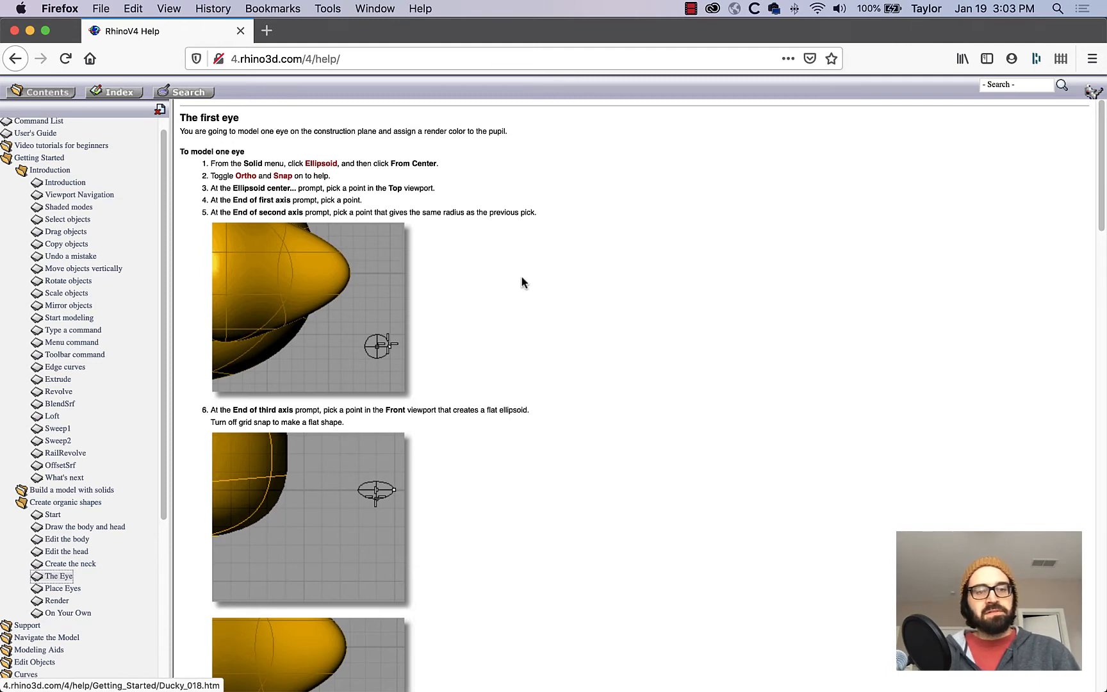
key("super+Tab")
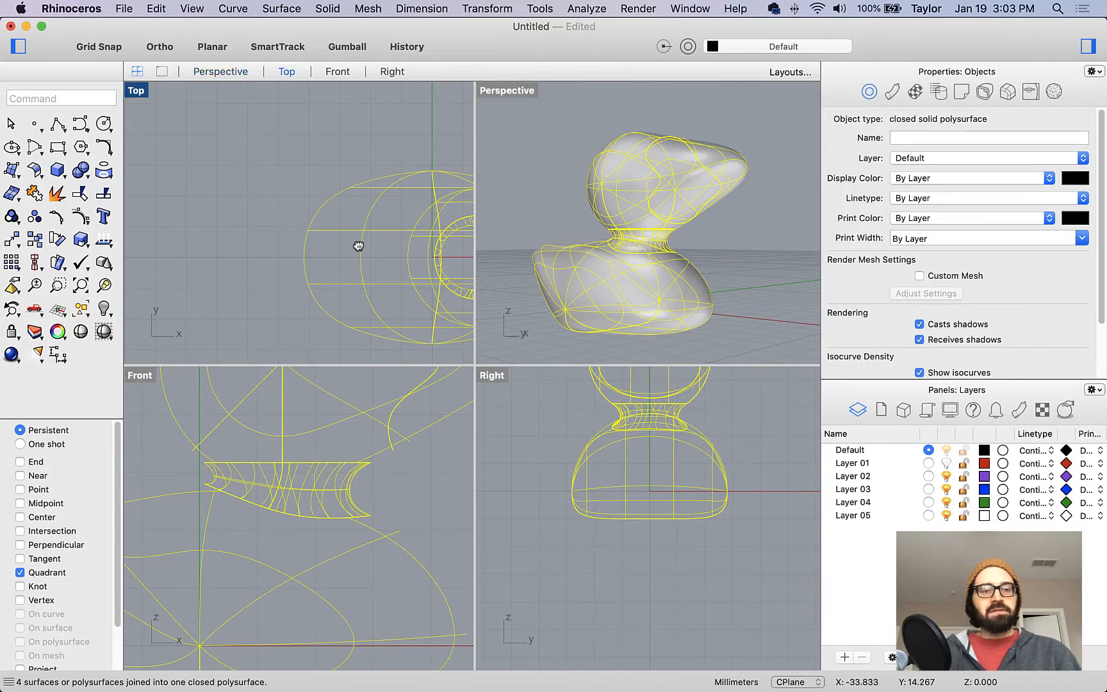
right_click_drag(359, 246, 216, 265)
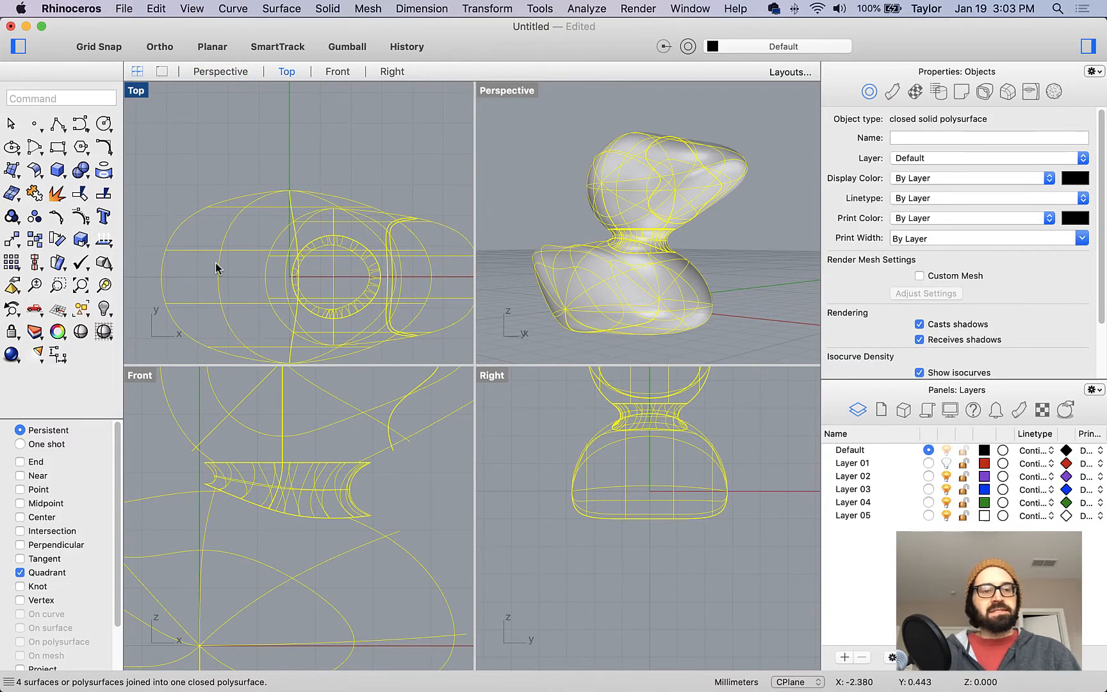
Step: Start a center-based ellipsoid in the Top view with grid snap on, centered at 1,5 with first and second radii of 1 mm
left_click(53, 173)
mouse_move(95, 214)
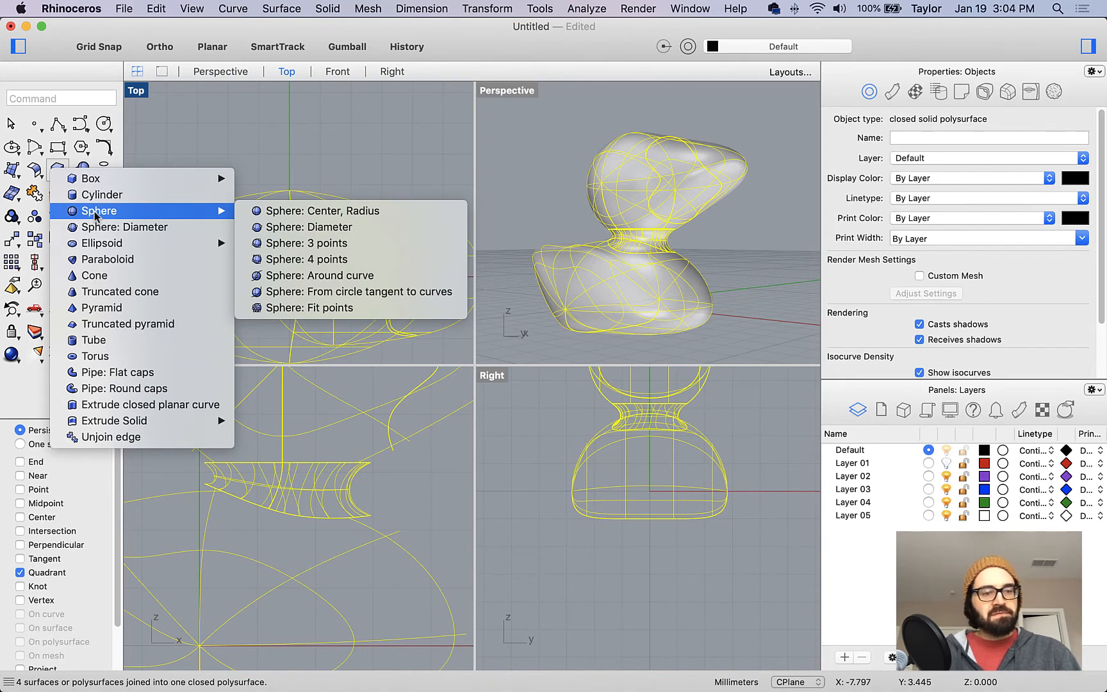
mouse_move(109, 244)
left_click(260, 247)
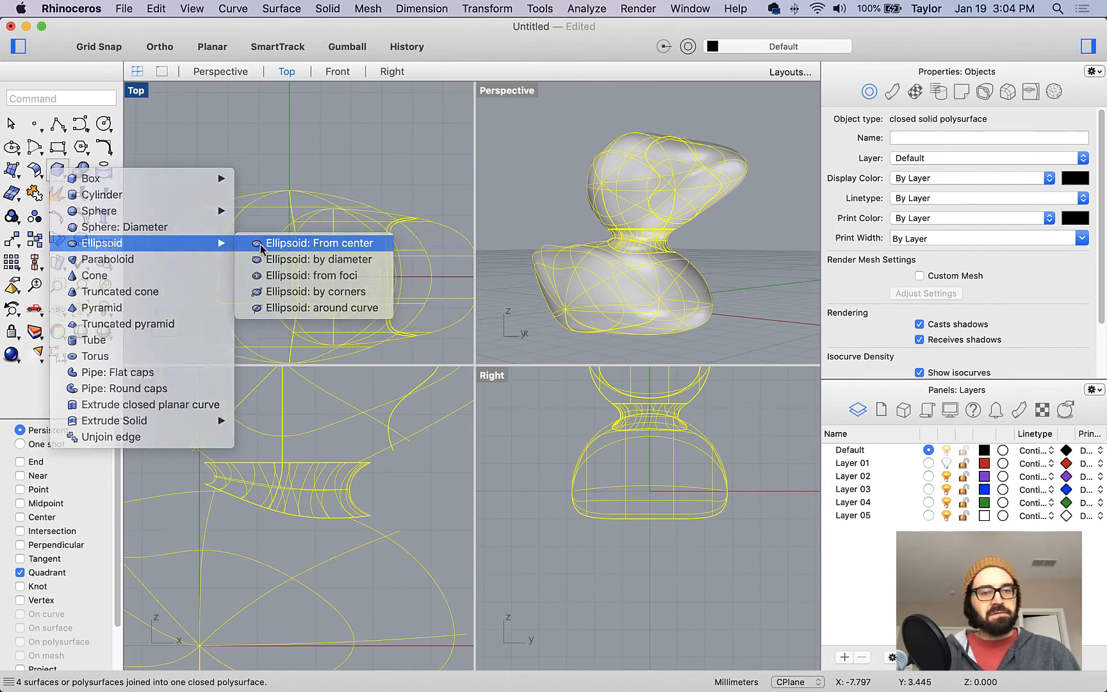
left_click(99, 46)
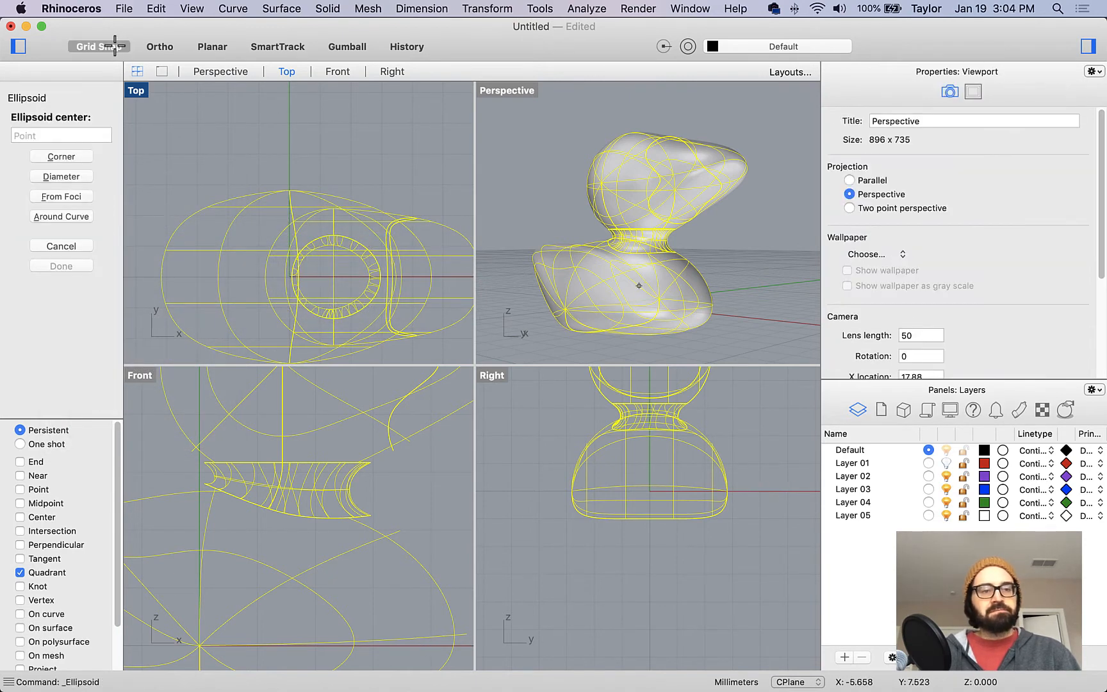
left_click(321, 124)
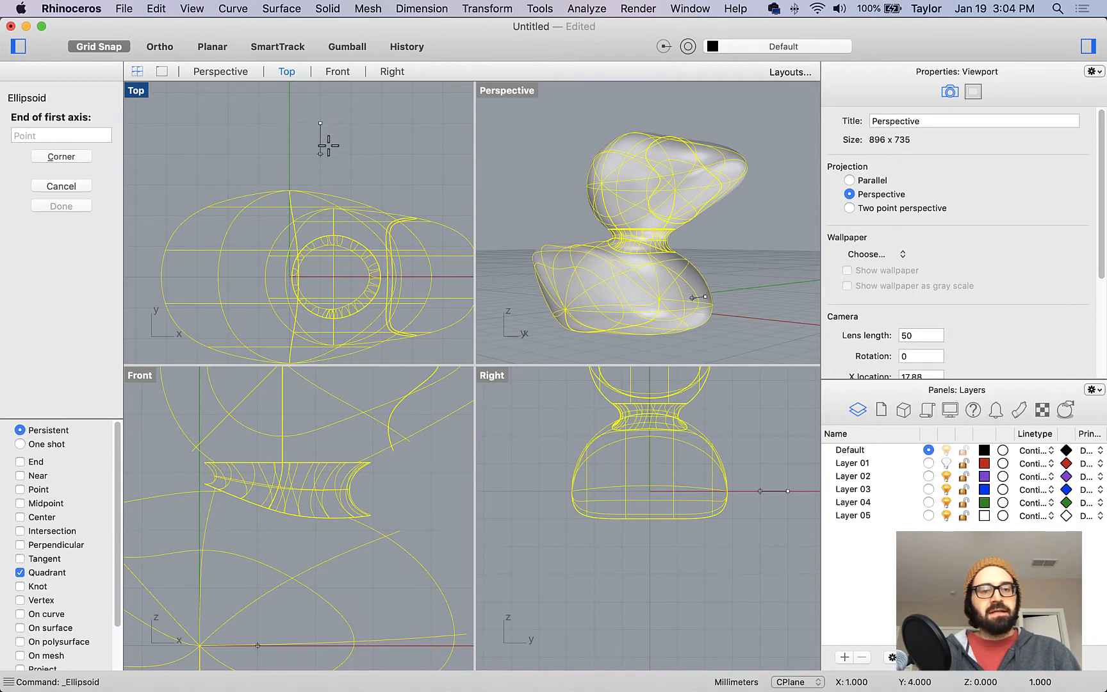
left_click(352, 125)
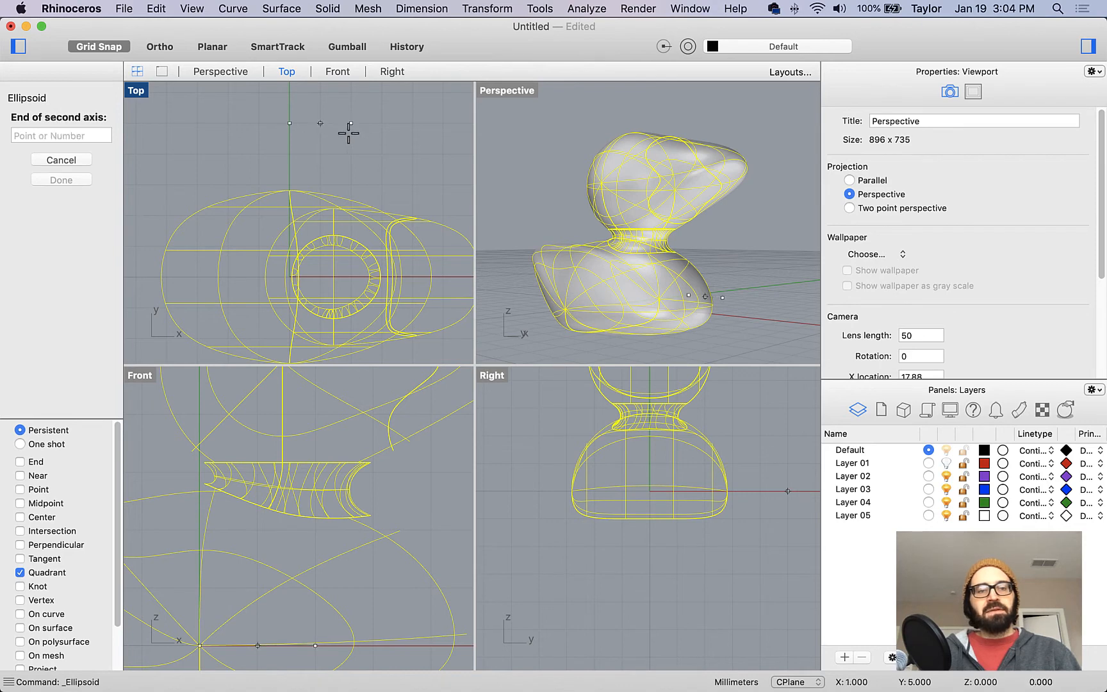
left_click(321, 154)
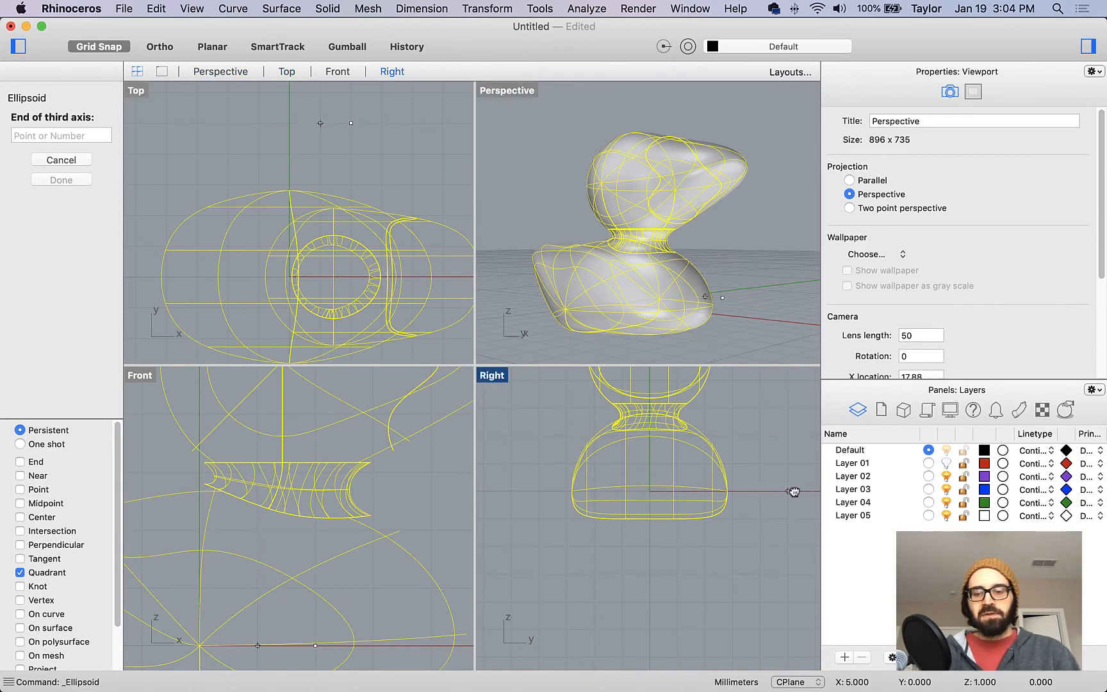
Step: Turn off grid snap and finish the ellipsoid with a short third axis in the Right view, giving a flat eye shape
right_click_drag(793, 492, 685, 473)
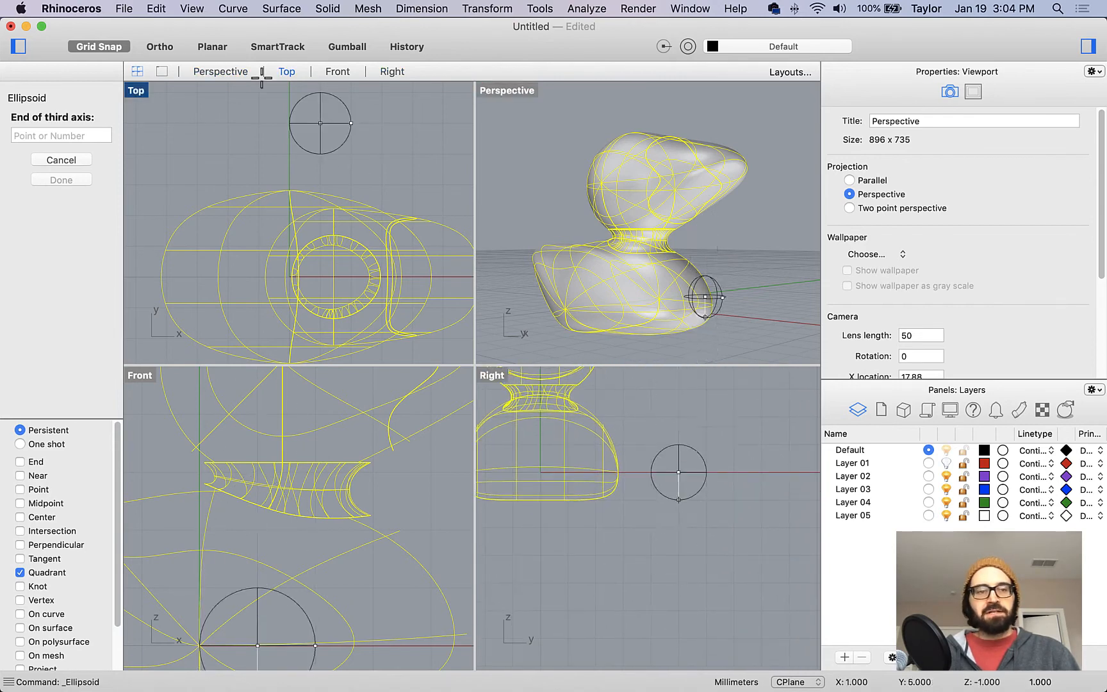
left_click(101, 47)
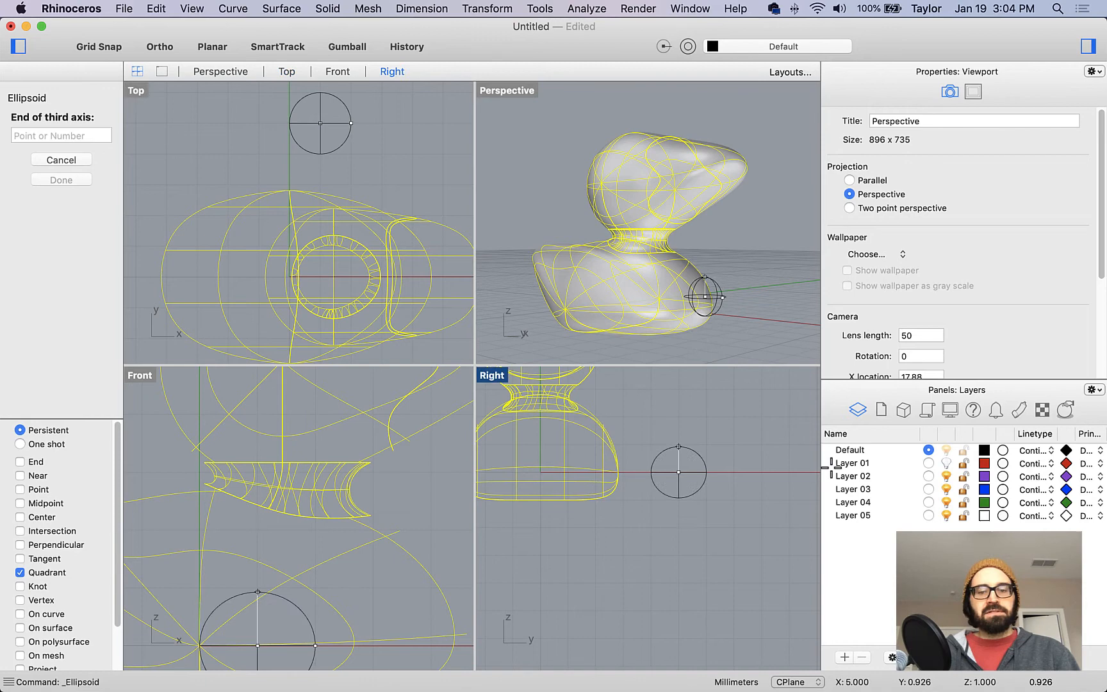
left_click(695, 467)
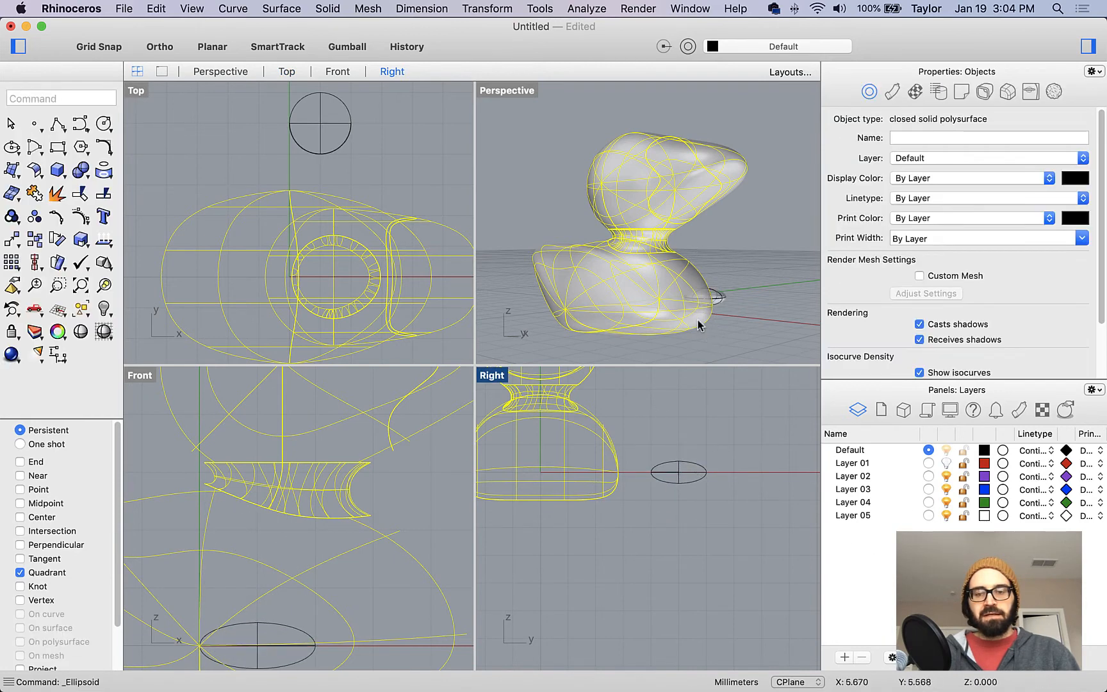
right_click_drag(697, 321, 625, 319)
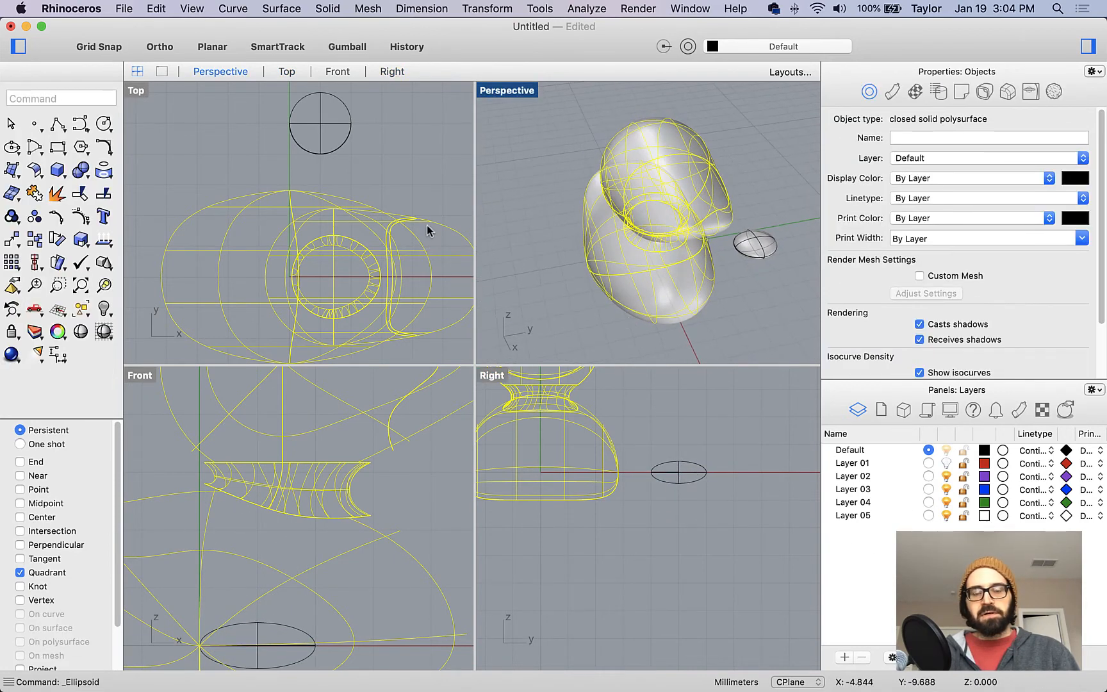
Step: Replace the Quadrant object snap with Center and draw a circle of about 0.49 mm radius at the ellipsoid's center in the Top view
right_click_drag(267, 141, 267, 203)
scroll(265, 198, "up", 5)
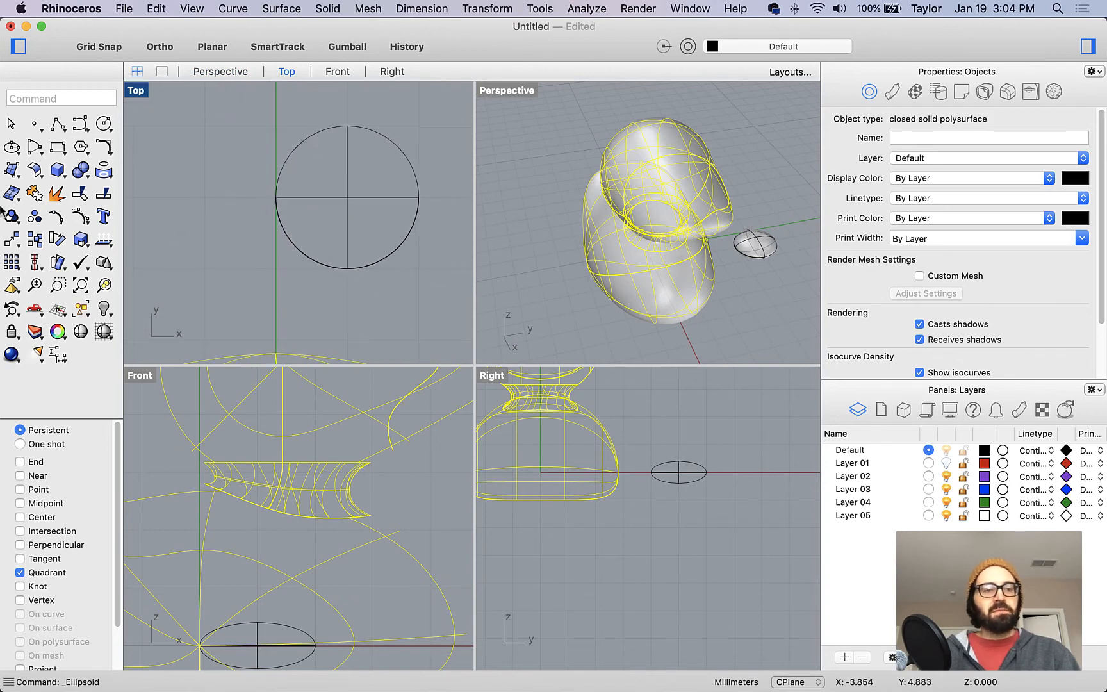
left_click(106, 128)
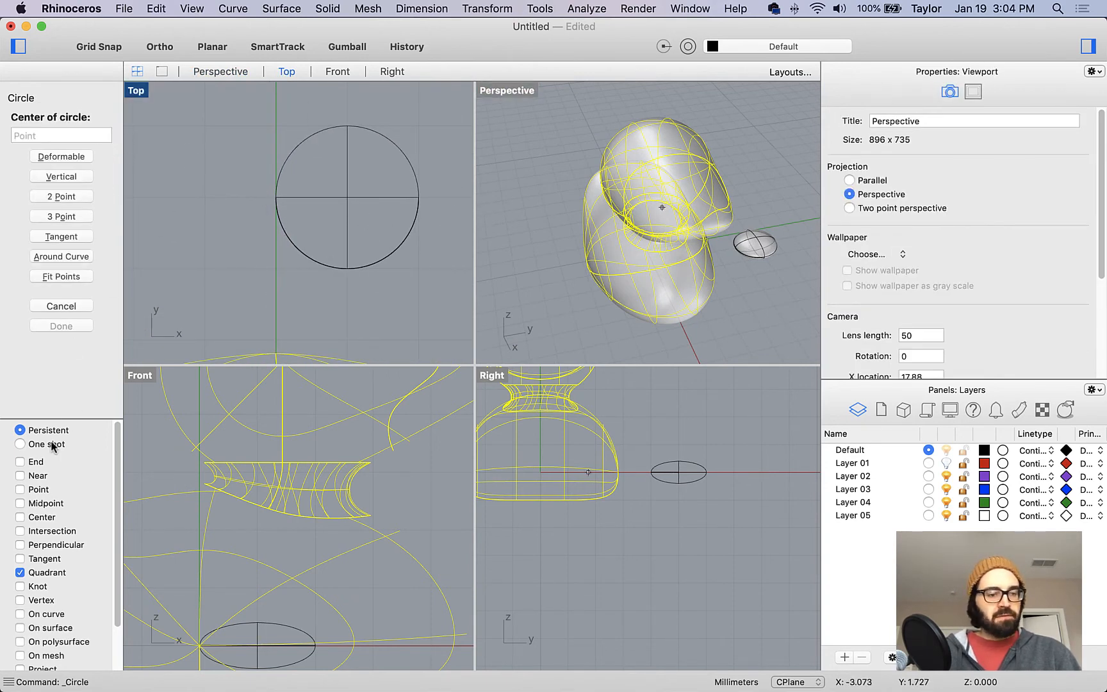
left_click(37, 573)
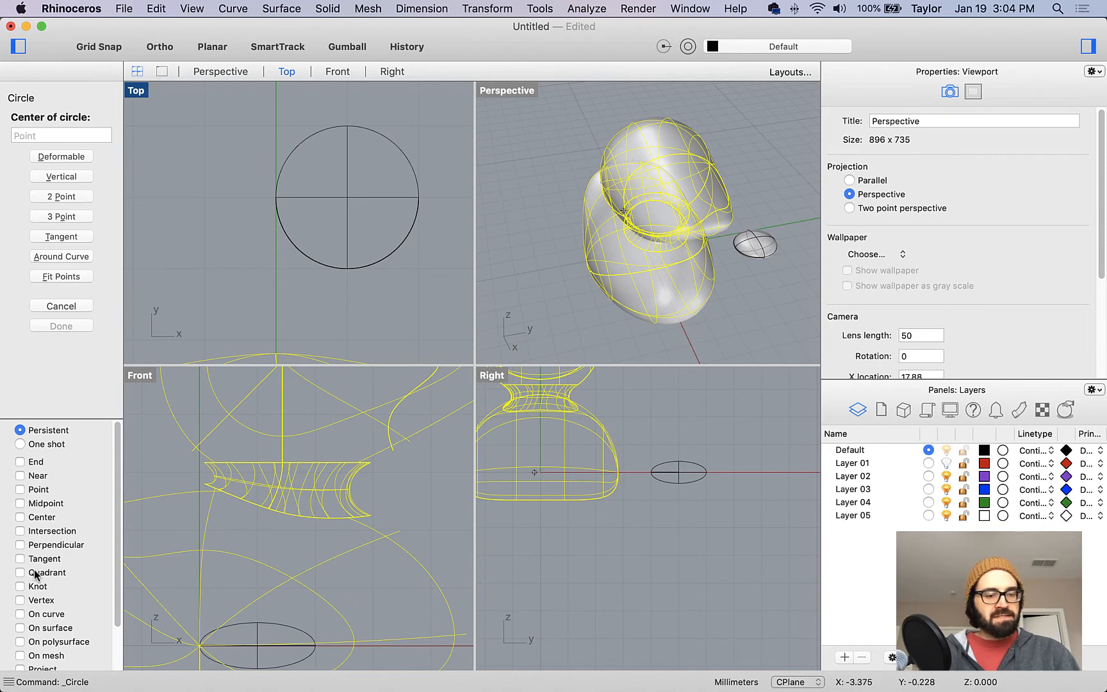
left_click(42, 517)
left_click(394, 251)
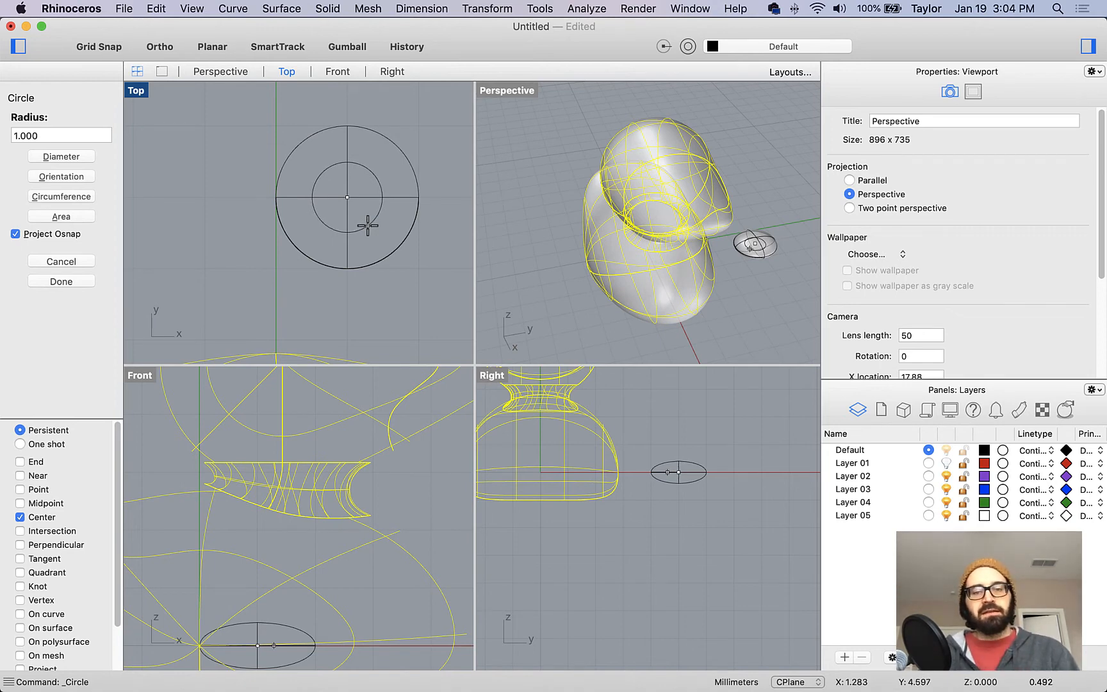
left_click(368, 226)
Step: Try to split the selected duck polysurface using the circle as the cutting object, and undo the circle
right_click_drag(762, 237, 711, 225)
scroll(803, 320, "up", 12)
right_click_drag(787, 314, 746, 319)
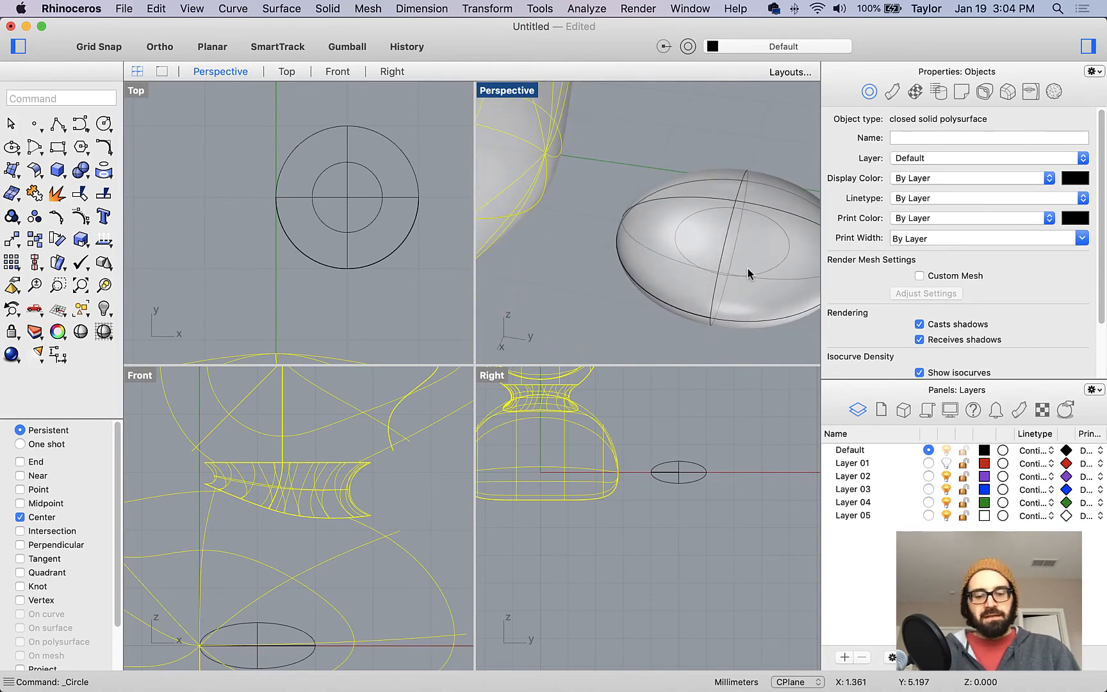
type("Split")
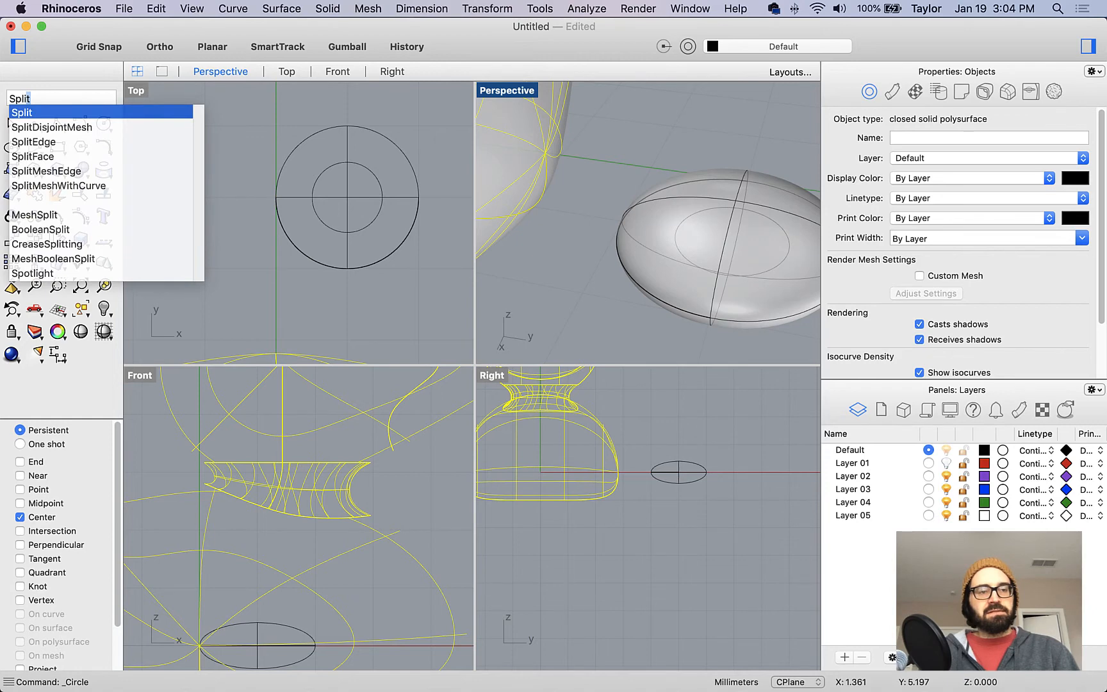
key("Return")
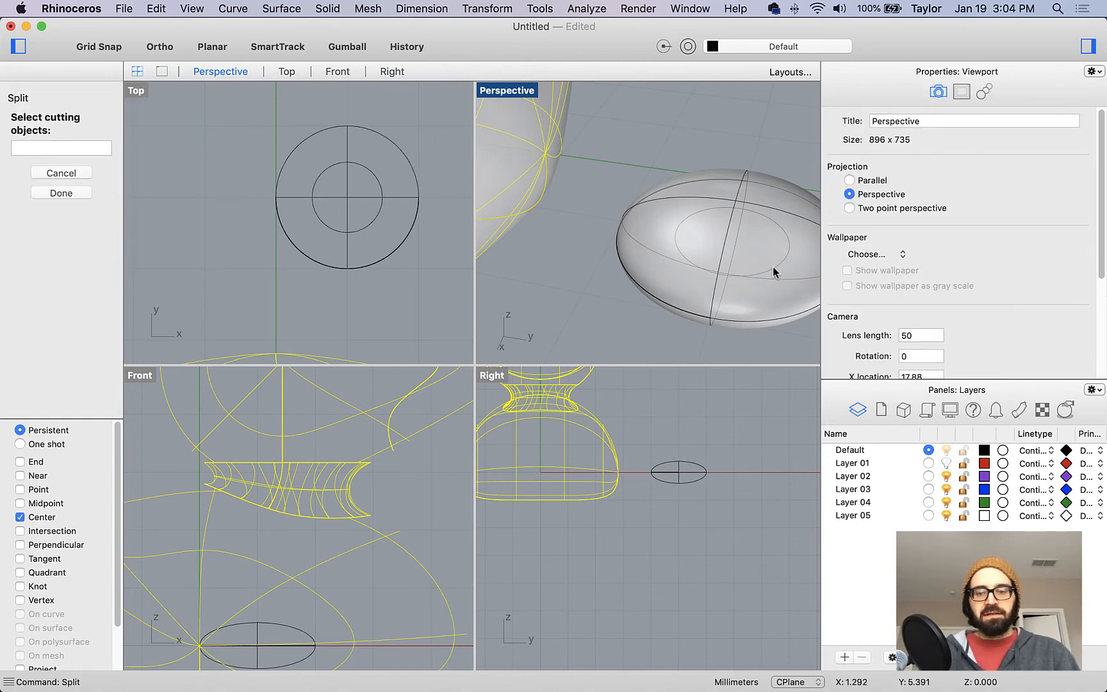
left_click(381, 192)
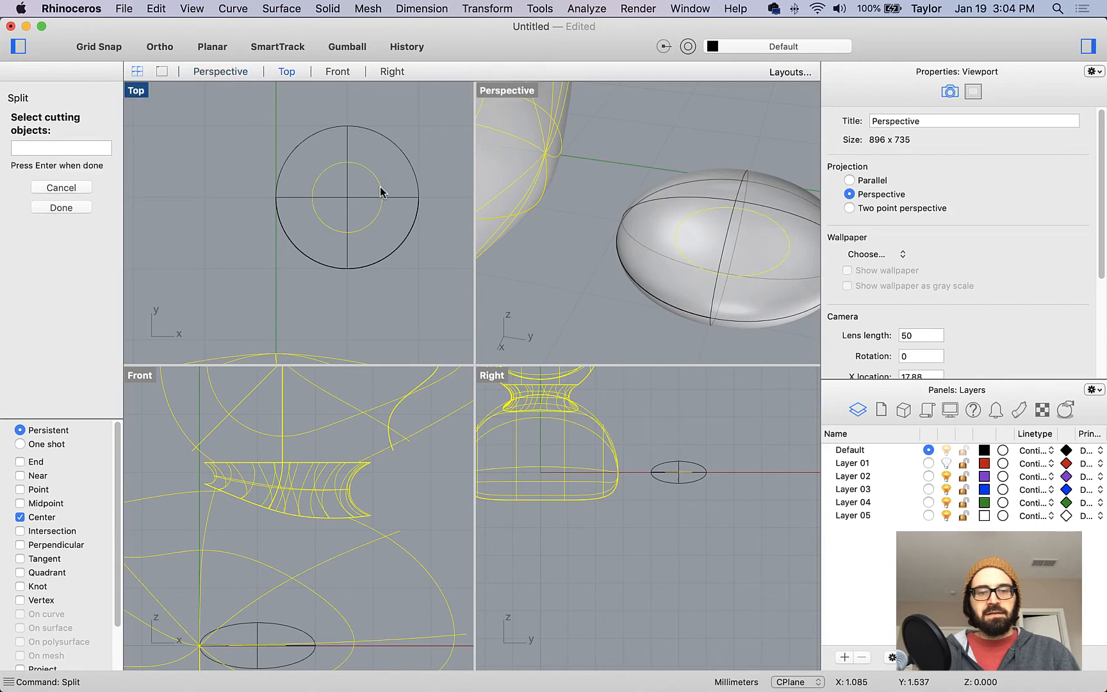
key("Return")
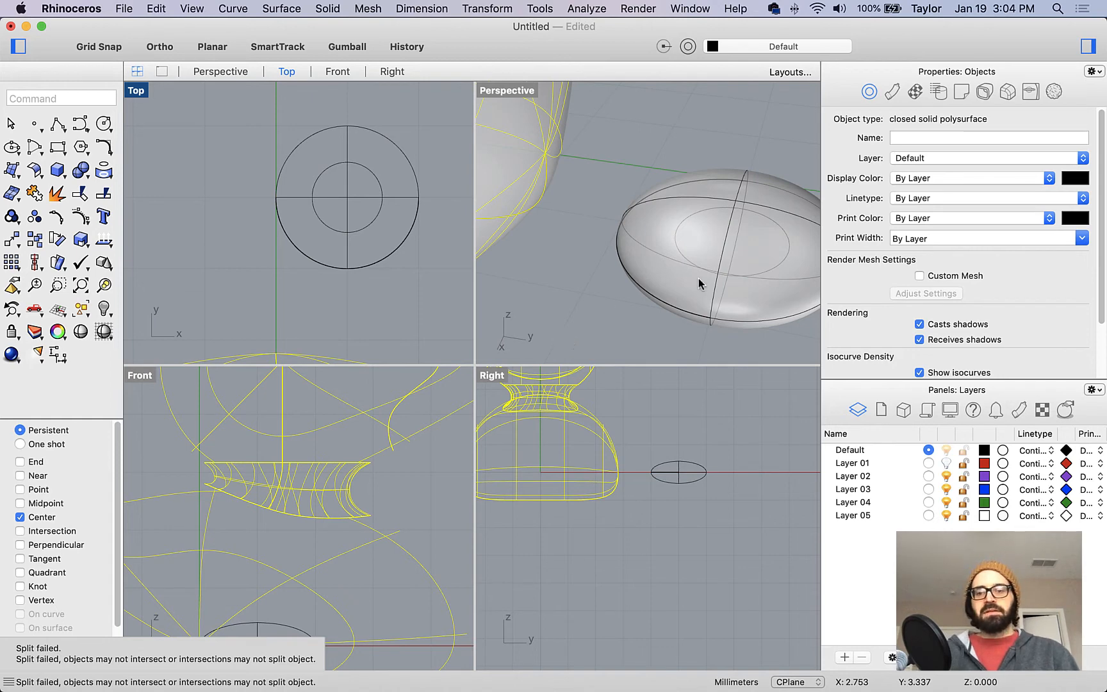
key("super+z")
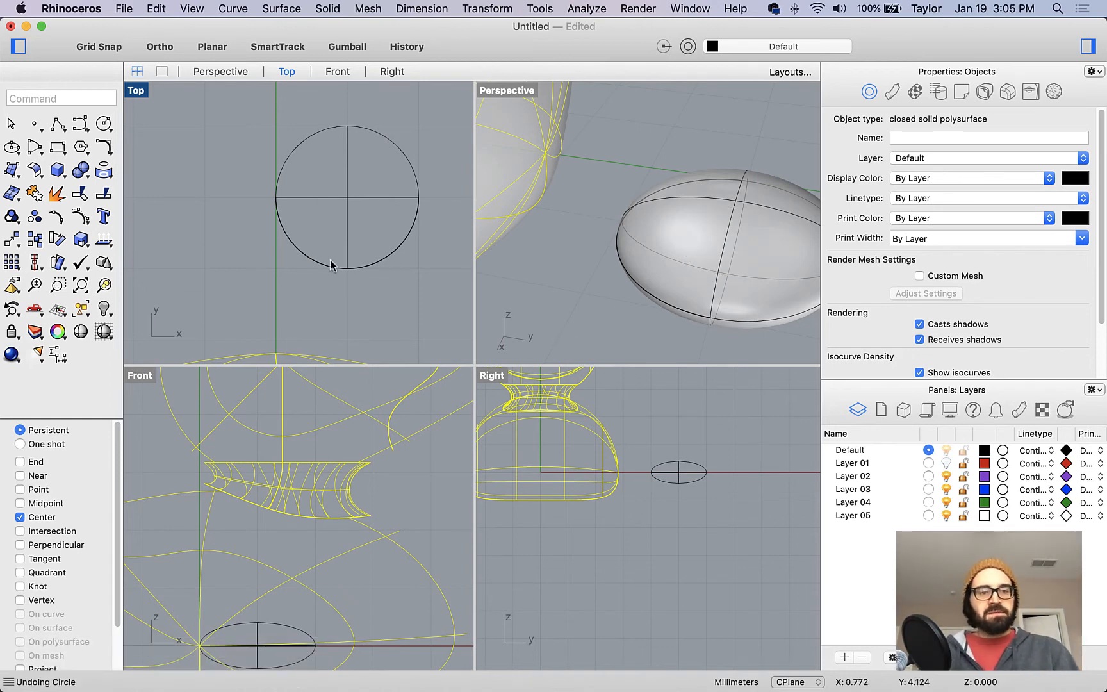
Step: Draw a 0.492 mm radius circle centered on the ellipsoid in the Top view
left_click(104, 123)
left_click(389, 258)
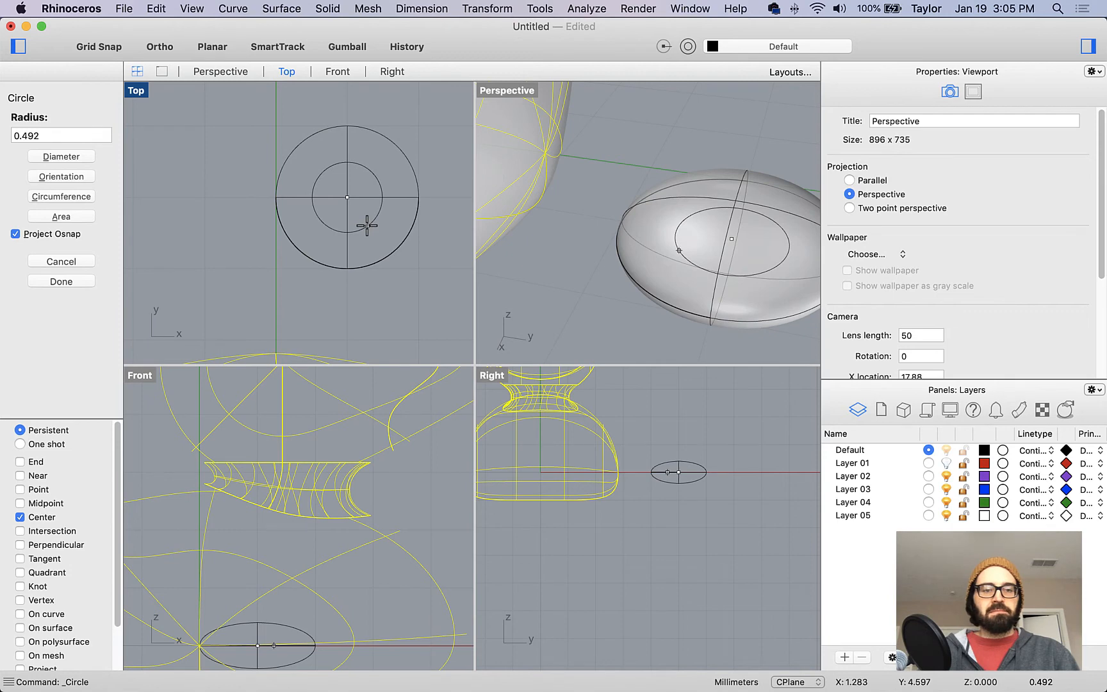
left_click(367, 225)
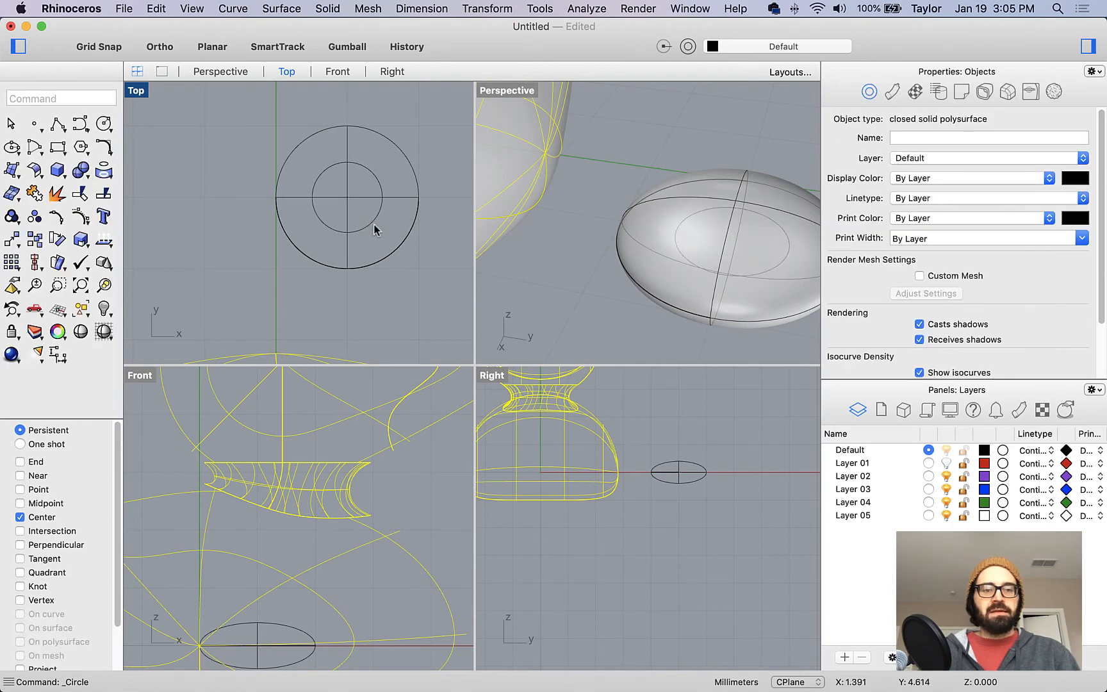
Step: Project the circle onto the ellipsoid along the C Plane Z direction, and clear the selection
left_click(373, 222)
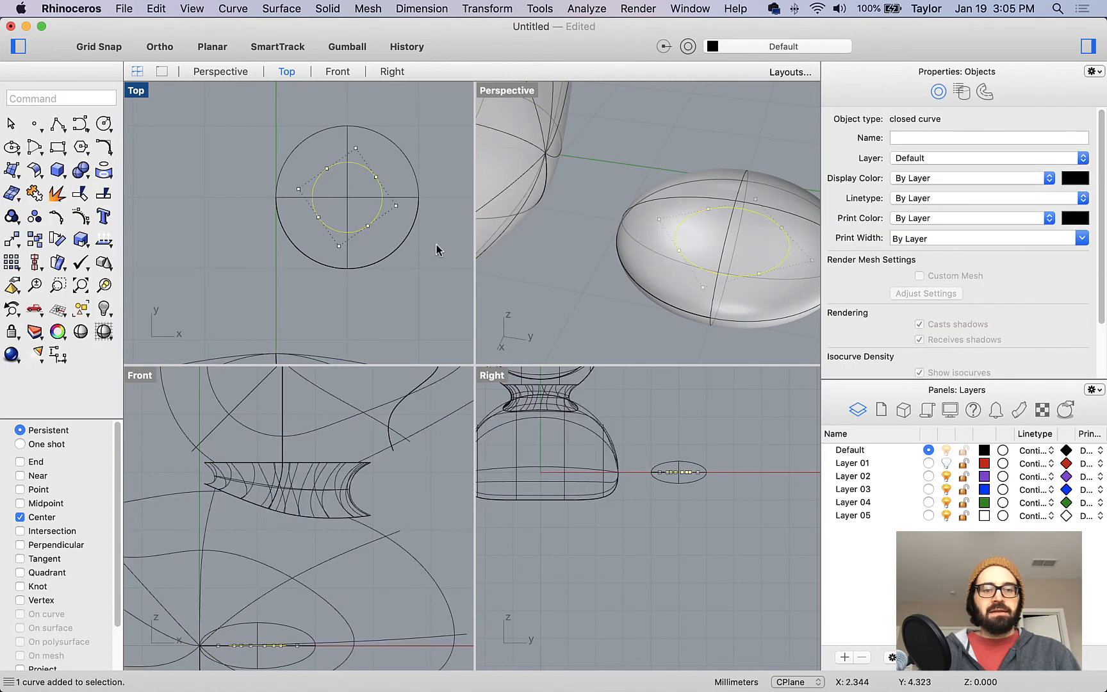
type("Proj")
key("Return")
left_click(606, 294)
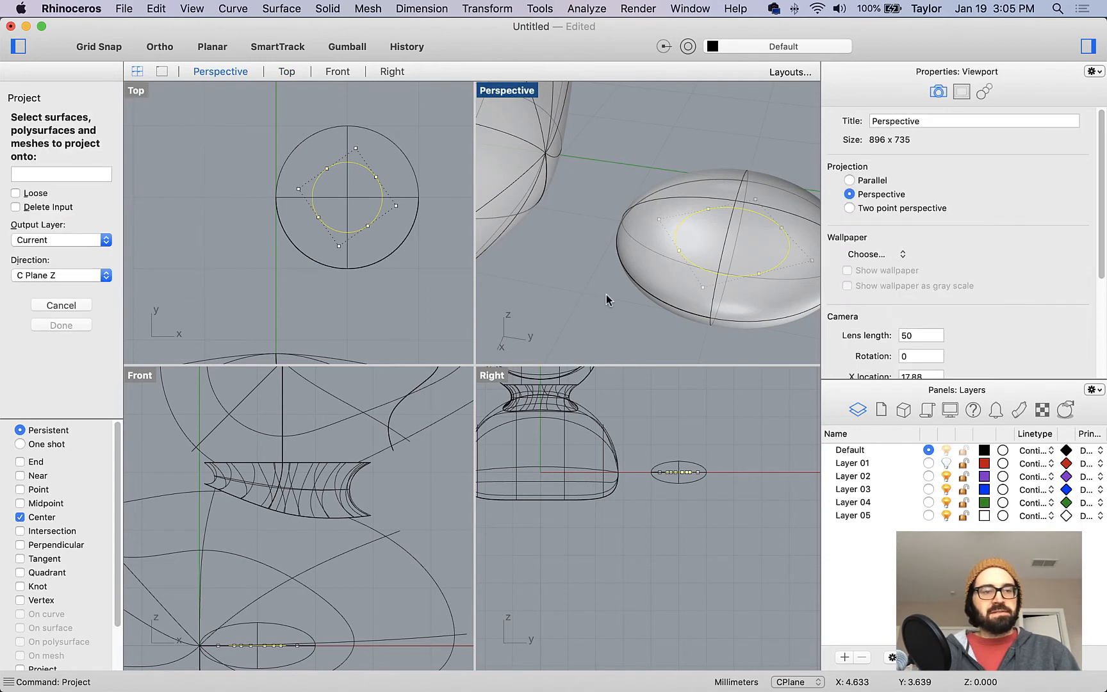
left_click(723, 180)
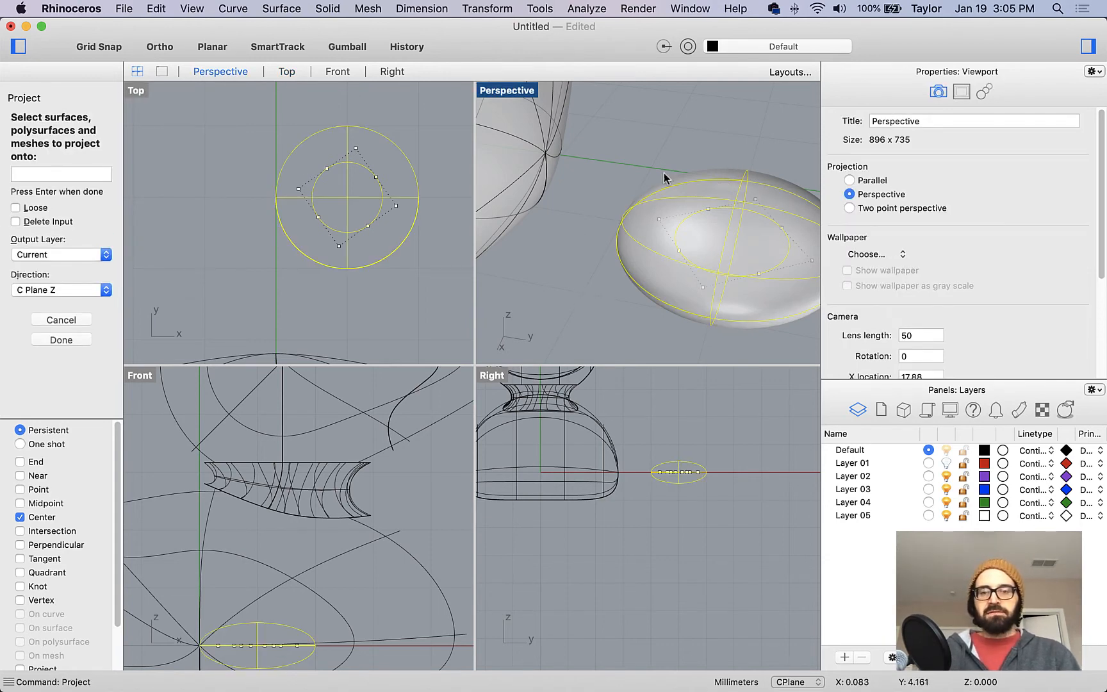
key("Return")
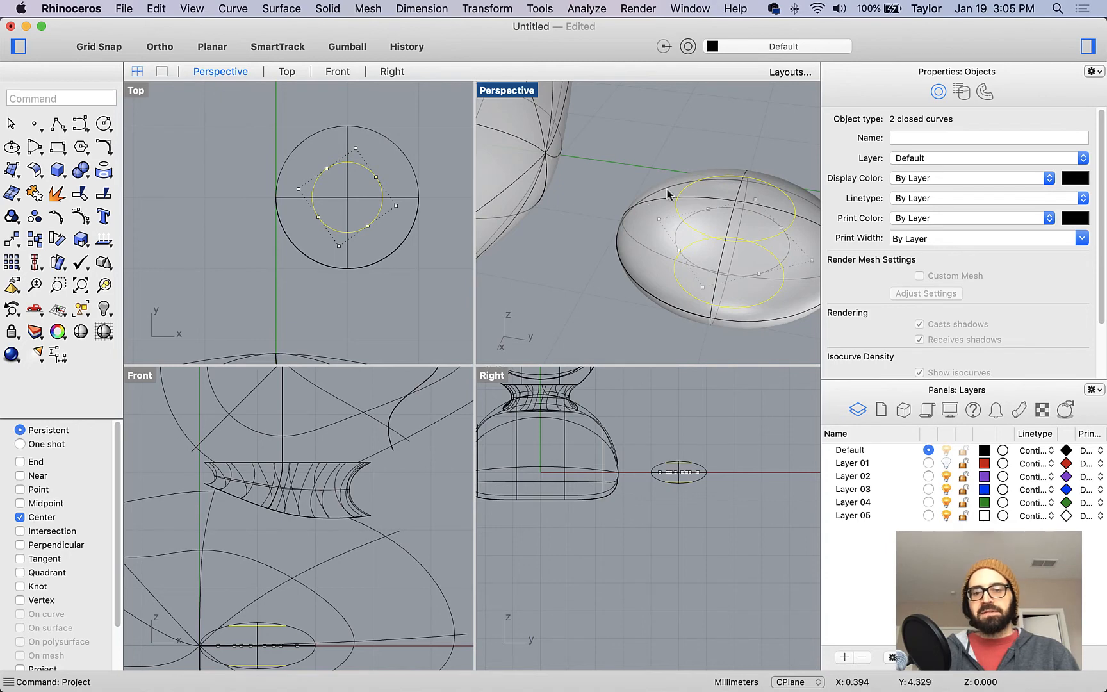
left_click(642, 325)
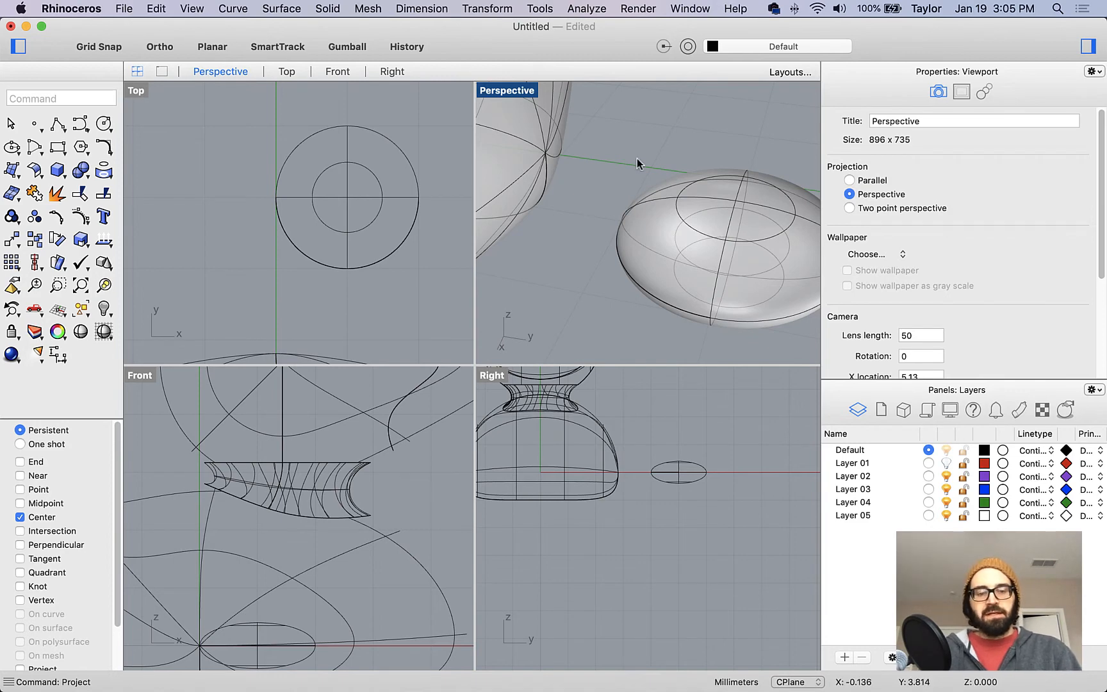
Step: Split the ellipsoid using the upper projected circle as the cutting object
type("split")
key("Return")
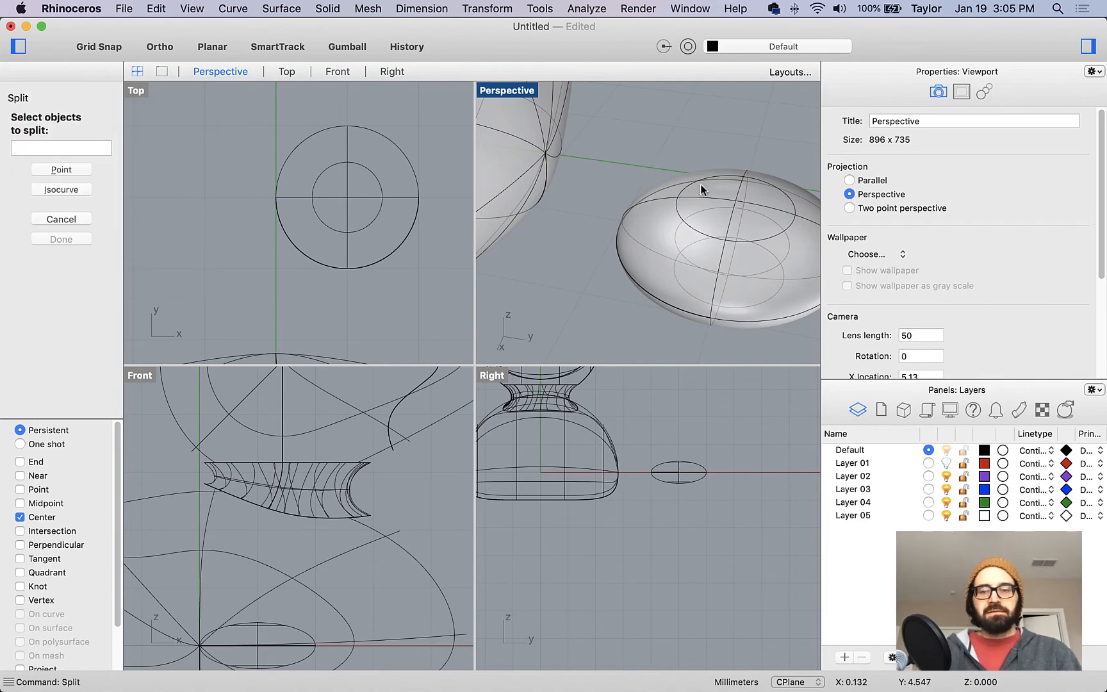
left_click(662, 258)
key("Return")
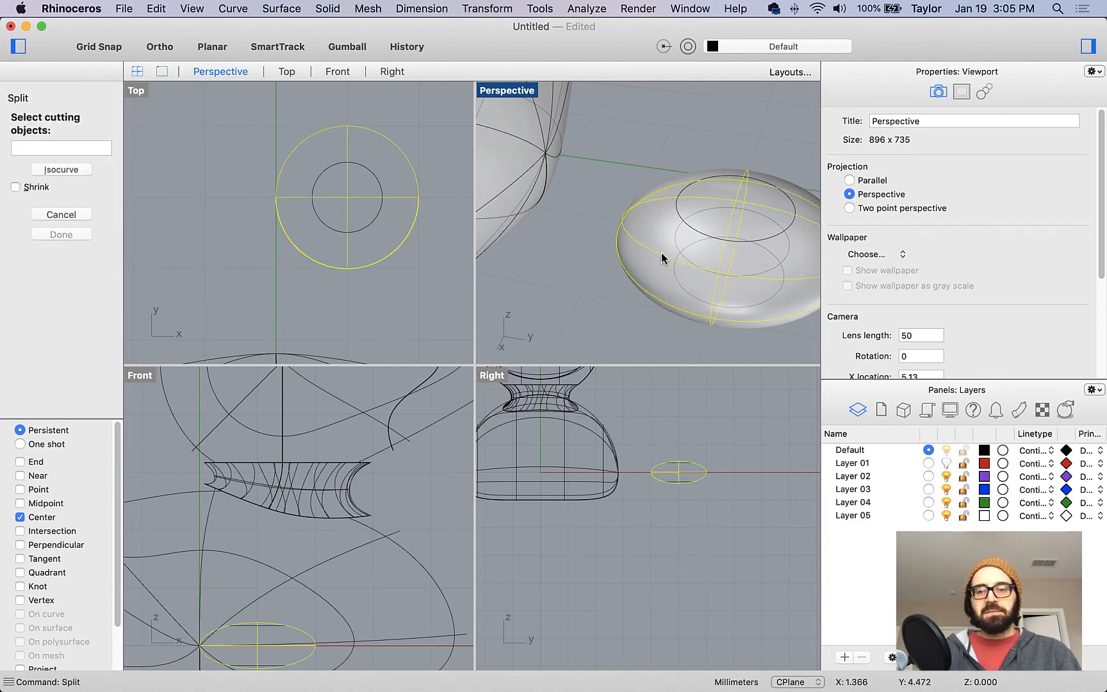
left_click(682, 221)
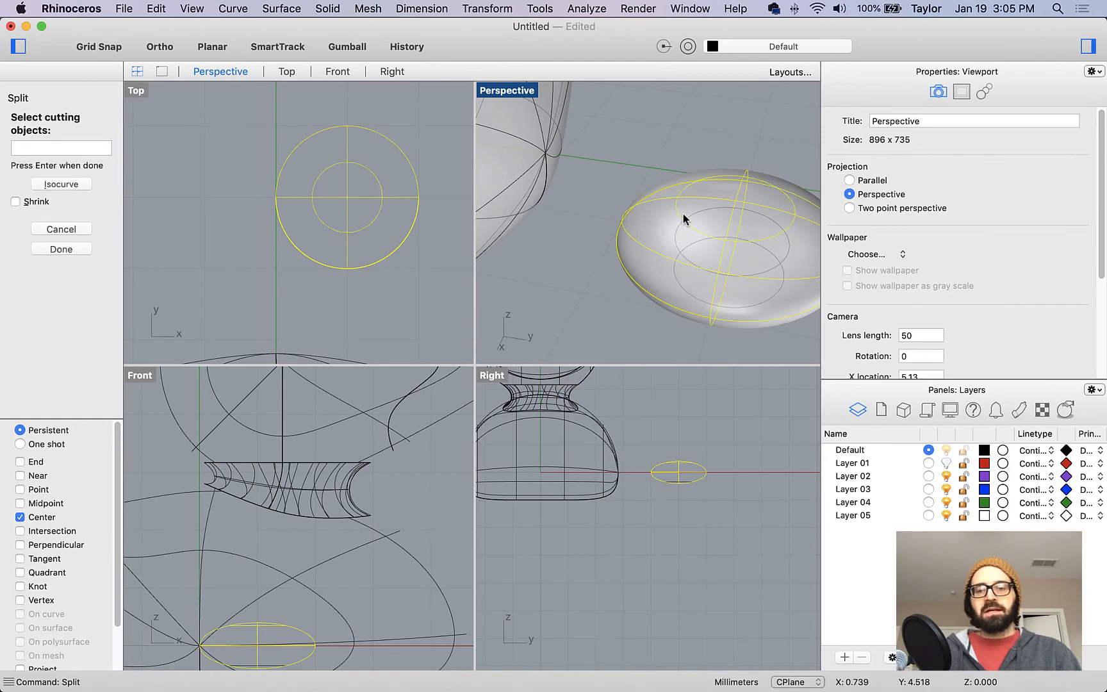
key("Return")
Step: Select the small round pupil surface split from the top of the eye
left_click(710, 204)
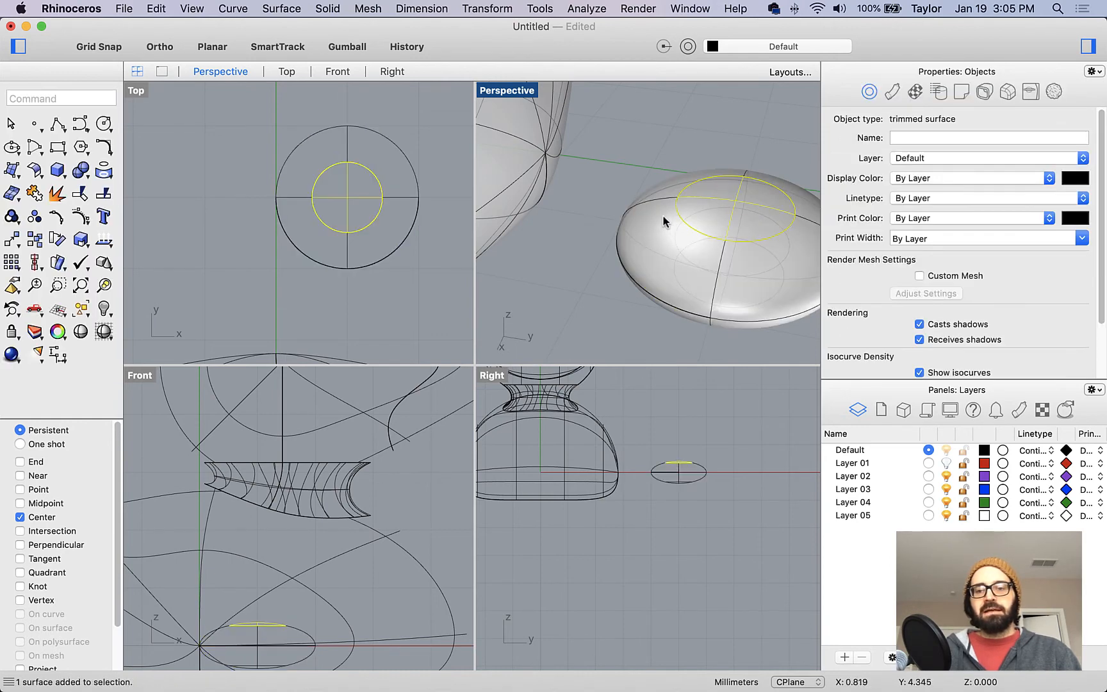
left_click(657, 207)
left_click(714, 199)
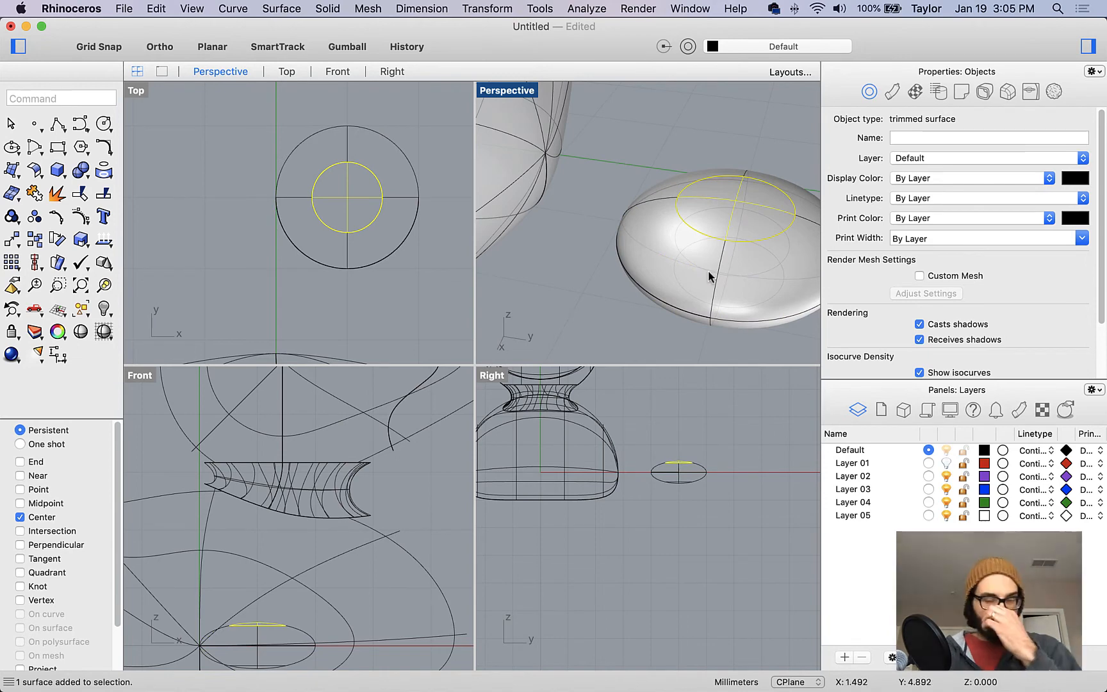
Step: Move both eye surfaces away from the construction circles and delete the three leftover circles
left_click(649, 202, "shift")
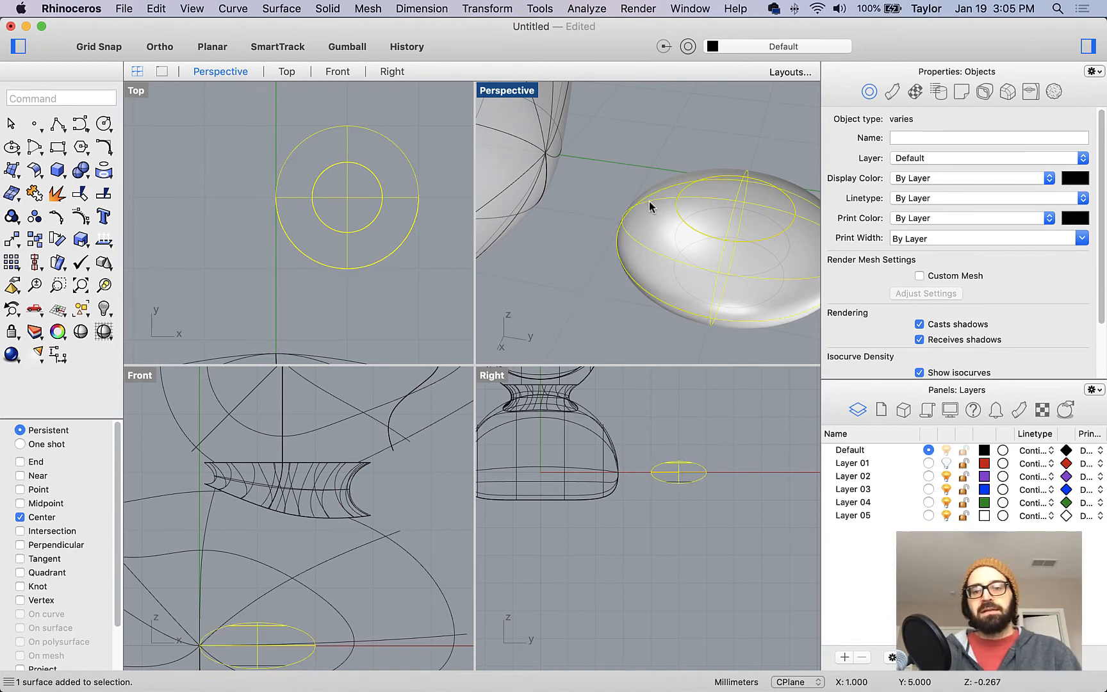
left_click_drag(650, 248, 679, 129)
left_click_drag(764, 334, 680, 232)
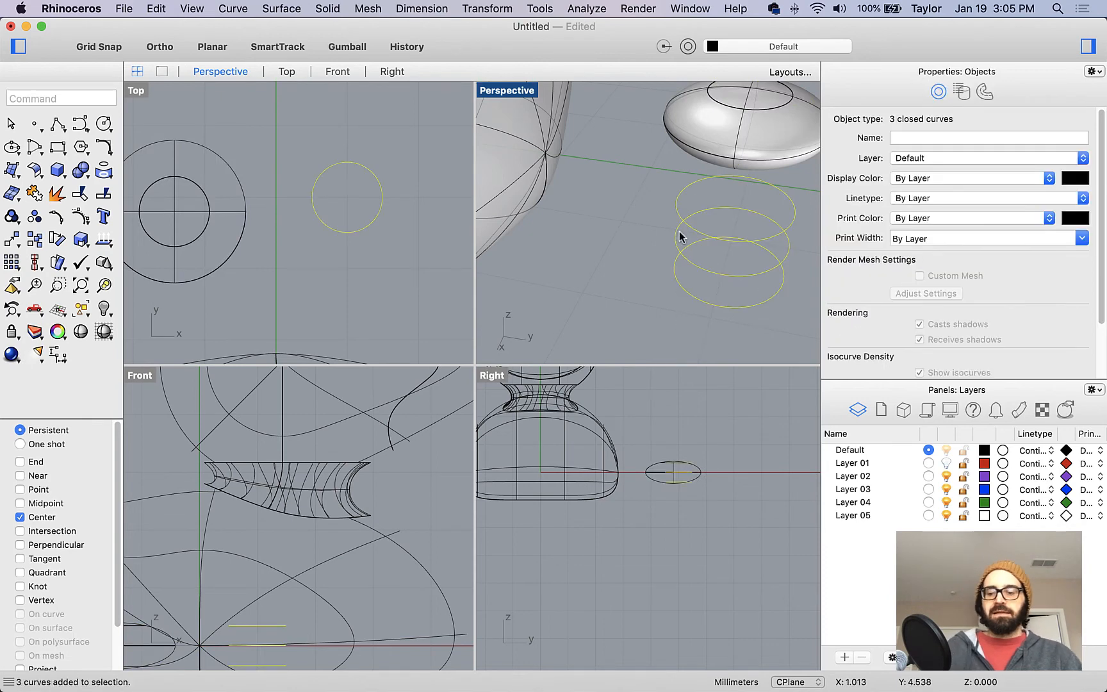
key("Delete")
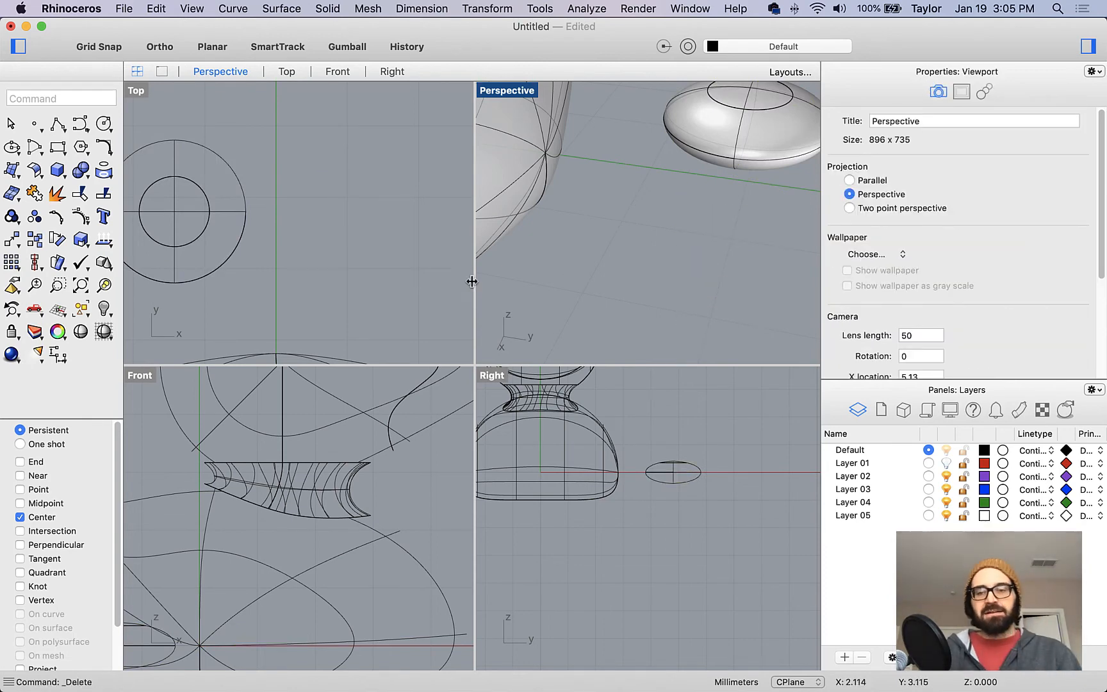
Step: Group the eyeball and pupil surfaces
scroll(684, 232, "down", 10)
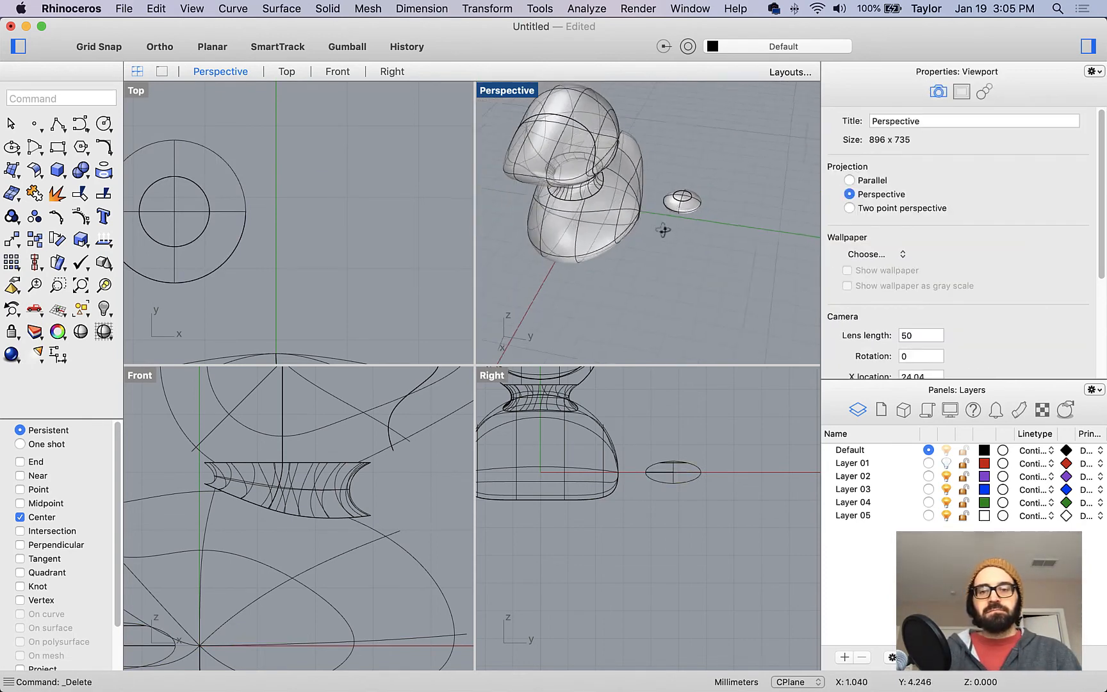
right_click_drag(663, 230, 665, 262)
scroll(657, 243, "up", 8)
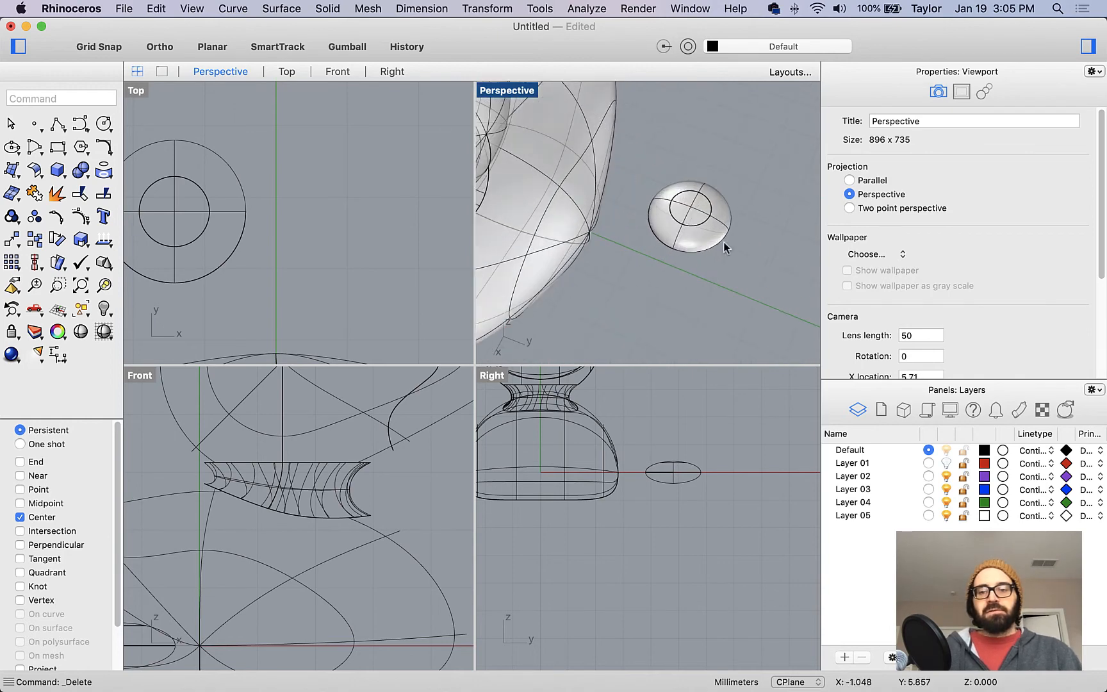
left_click_drag(731, 271, 663, 171)
type("gro")
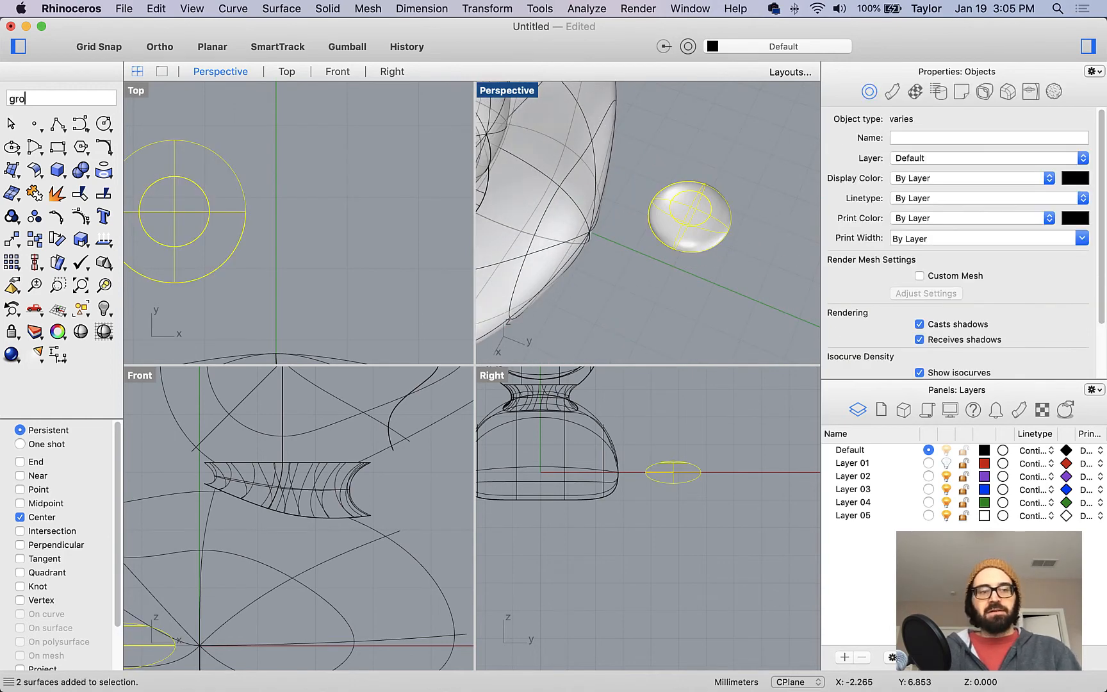
type("up")
key("Return")
Step: Check the Firefox tutorial's section on assigning a render color to the pupil, and return to Rhino
key("super+Tab")
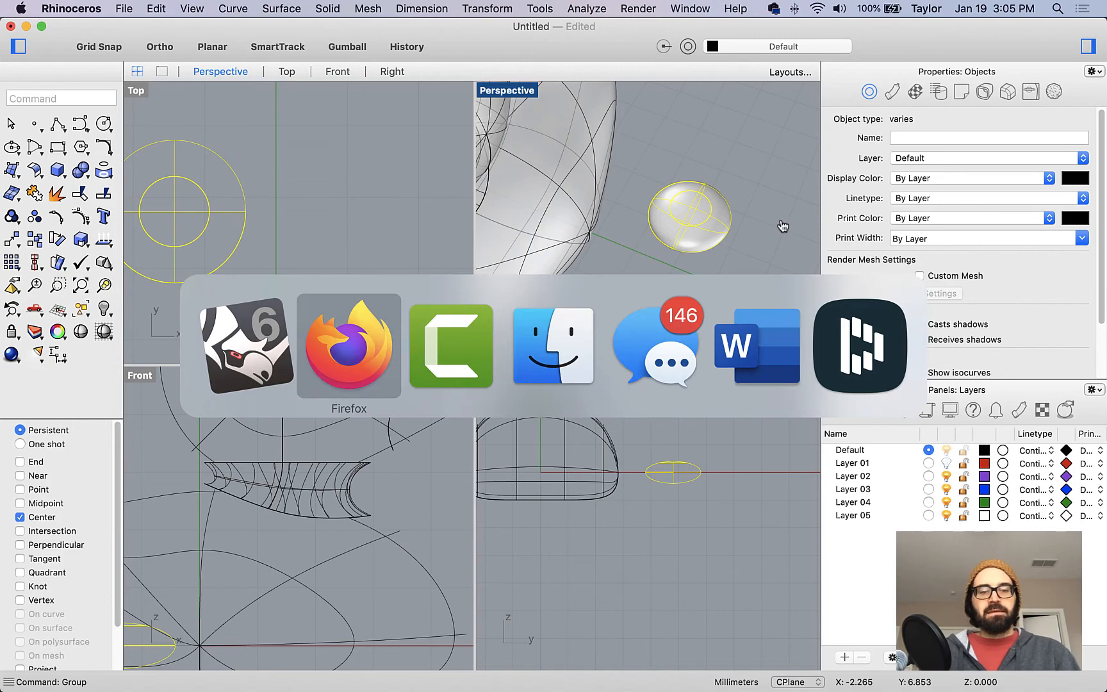
scroll(736, 390, "down", 10)
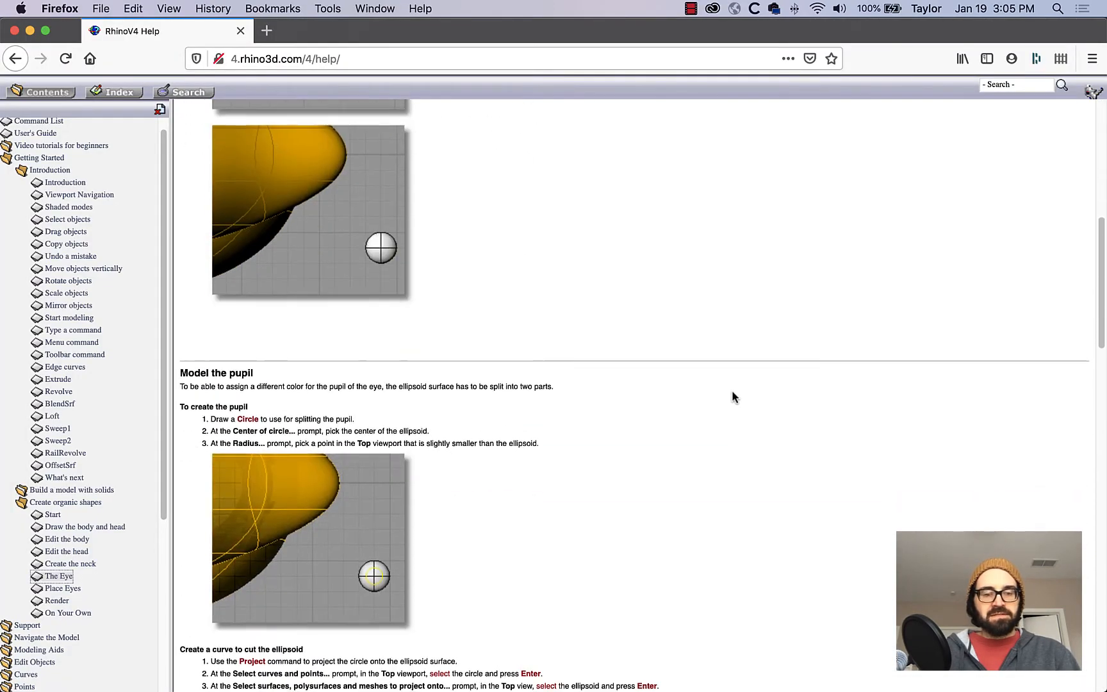
scroll(732, 393, "down", 15)
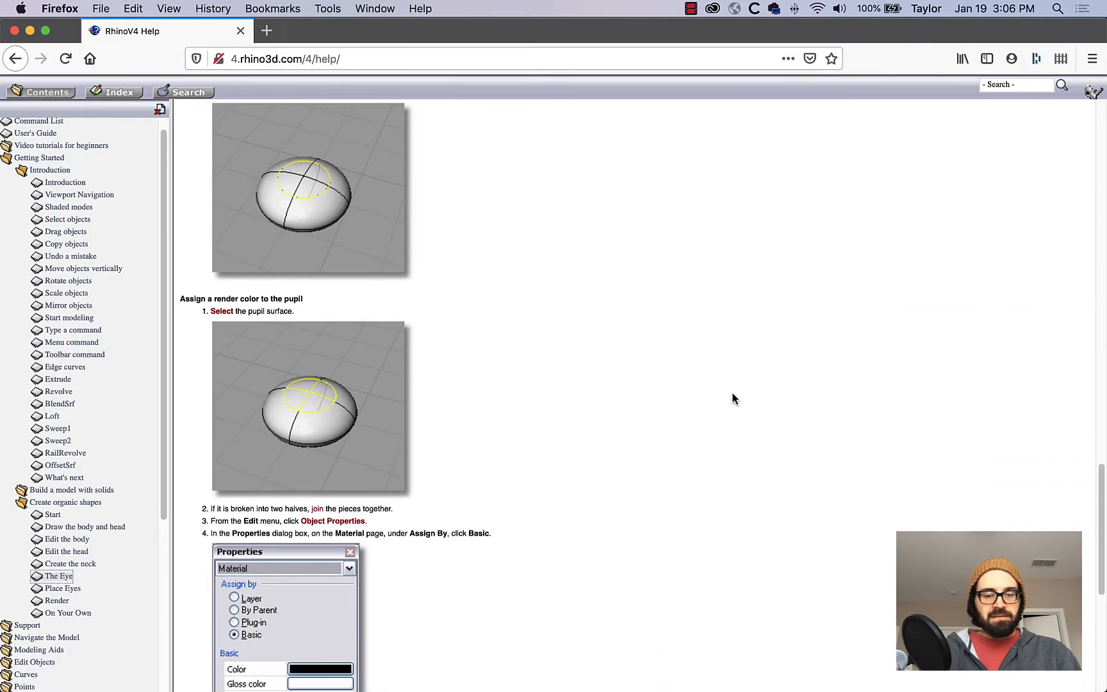
scroll(733, 399, "down", 10)
scroll(733, 399, "down", 3)
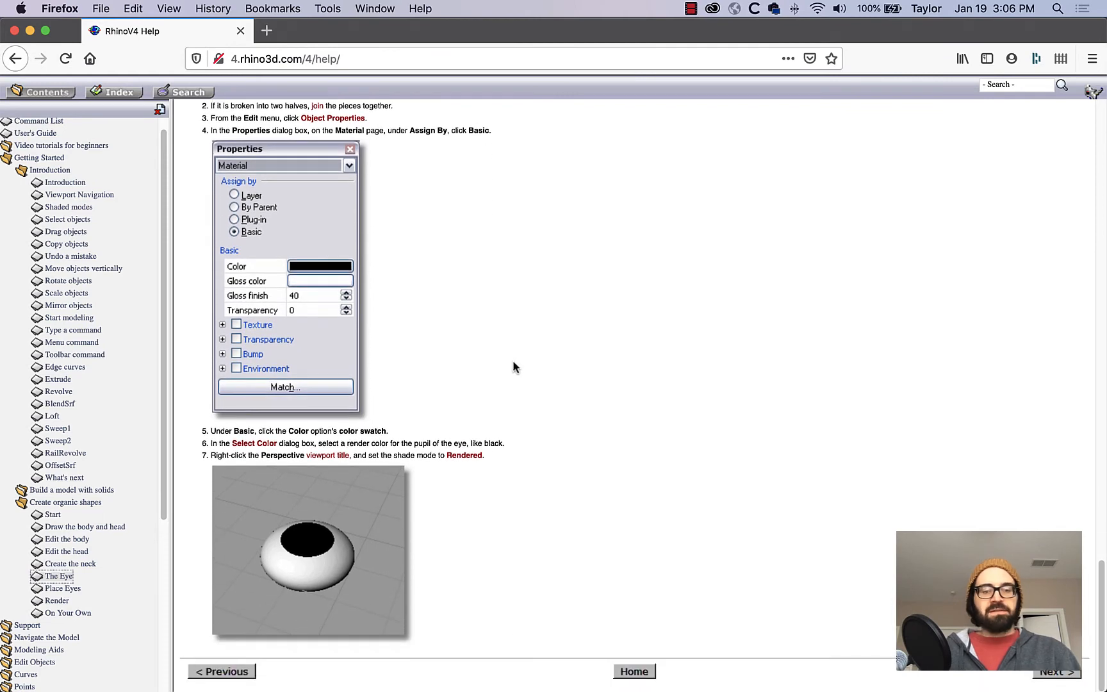
key("super+Tab")
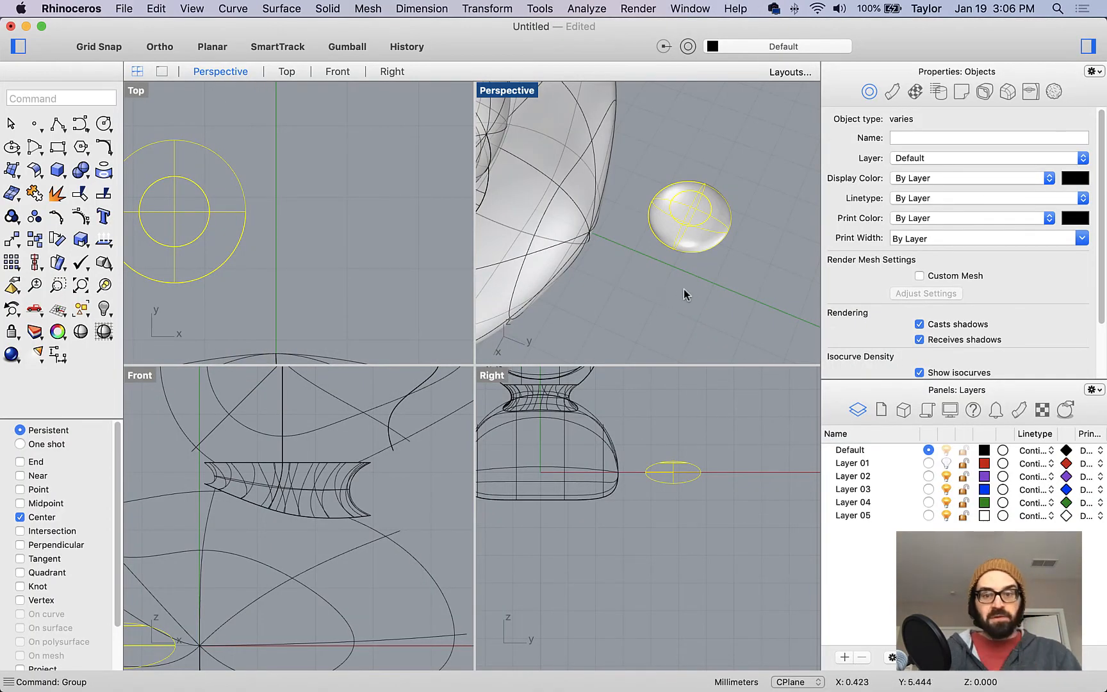
Step: Ungroup the eye into its separate eyeball and pupil surfaces
left_click(684, 289)
left_click(707, 239)
type("ungroup")
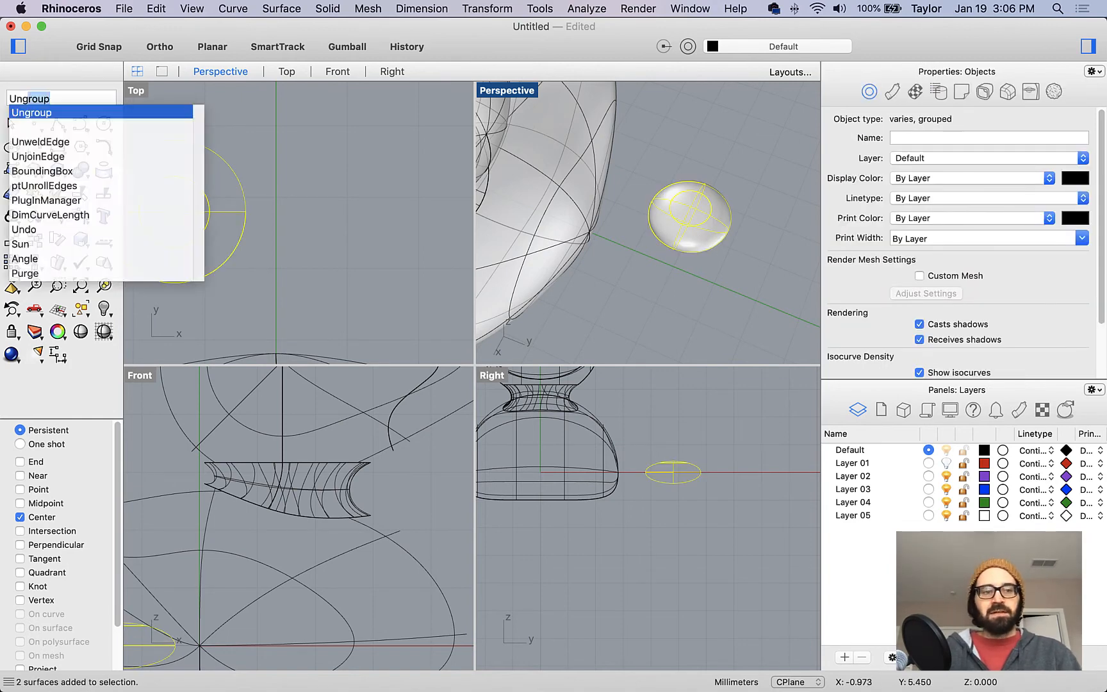
key("Return")
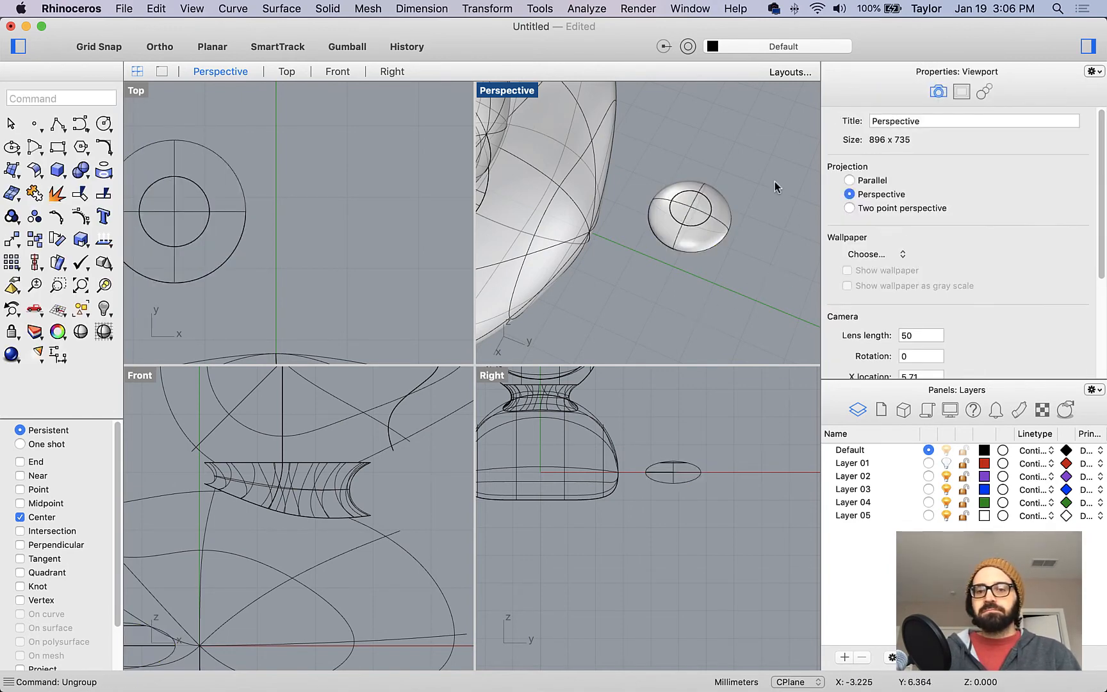
Step: Assign the existing Plastic (1) material to the eyeball surface, excluding the pupil
left_click(722, 228)
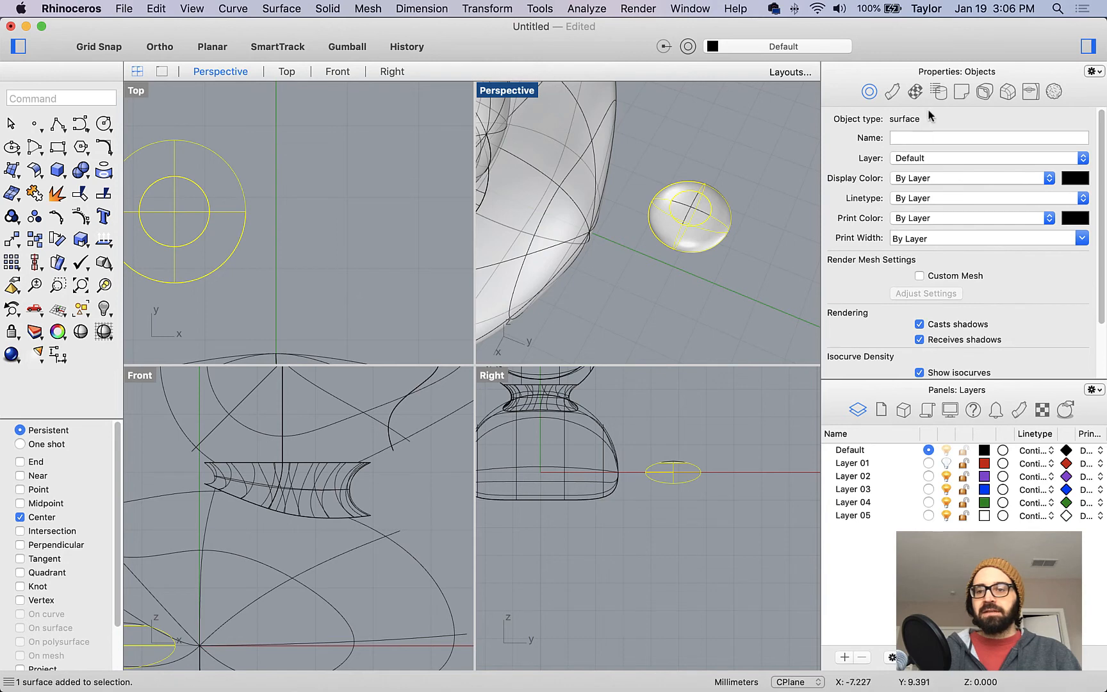
left_click(894, 94)
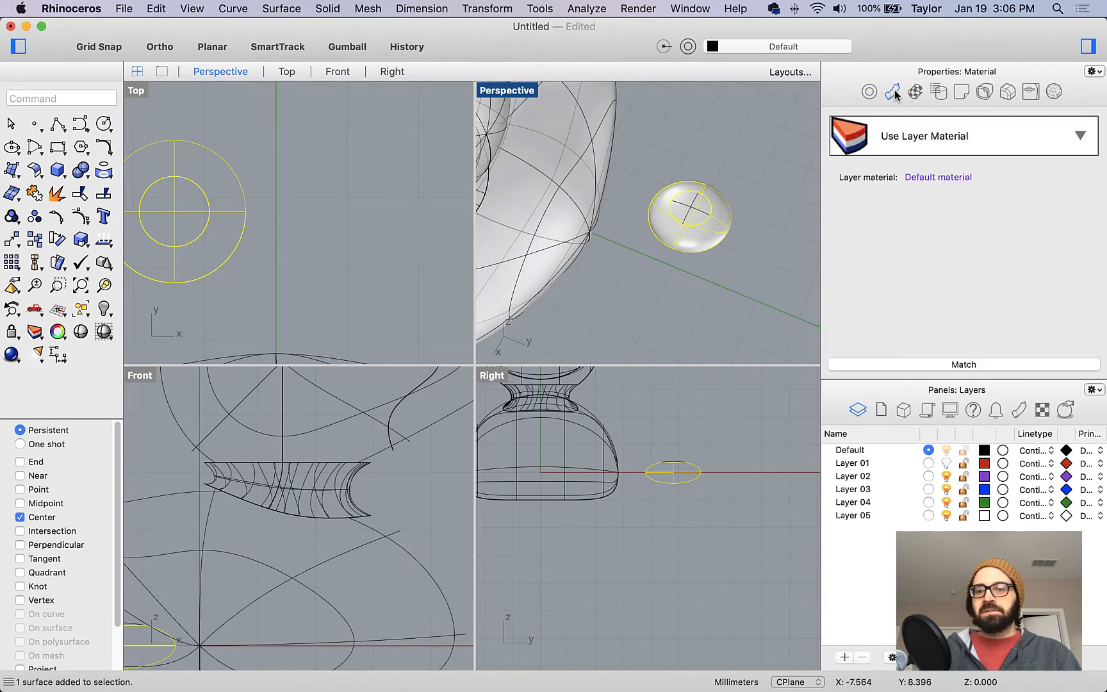
left_click(905, 136)
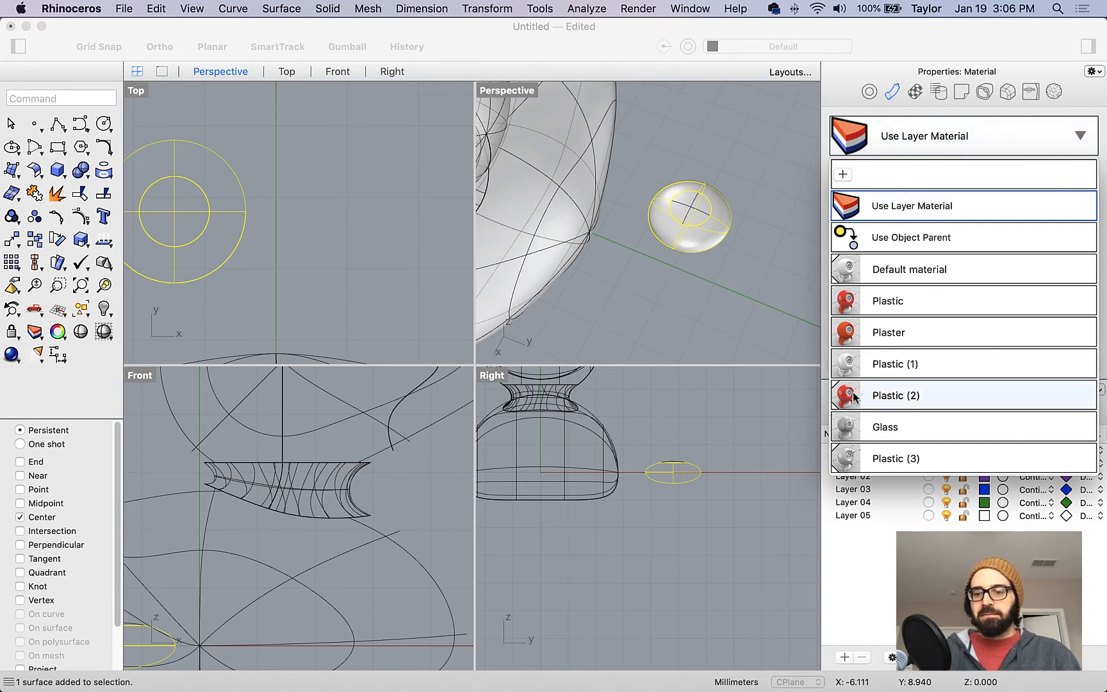
left_click(846, 365)
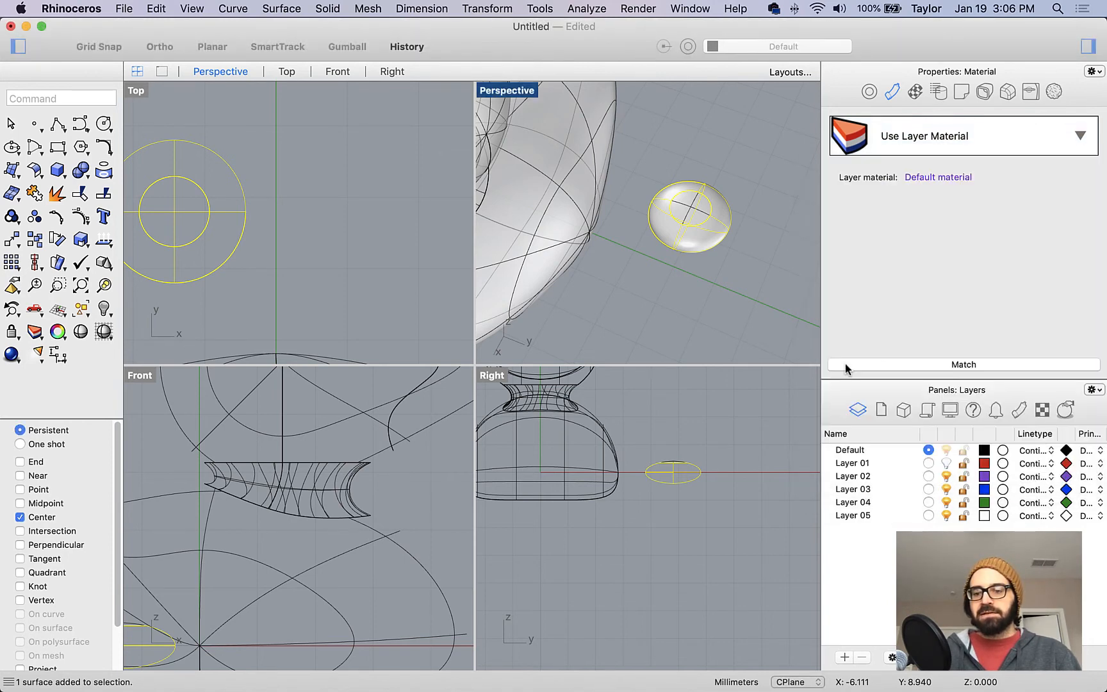
Step: Set the Perspective viewport's display mode to Rendered and view the eye from a lower angle
left_click(525, 95)
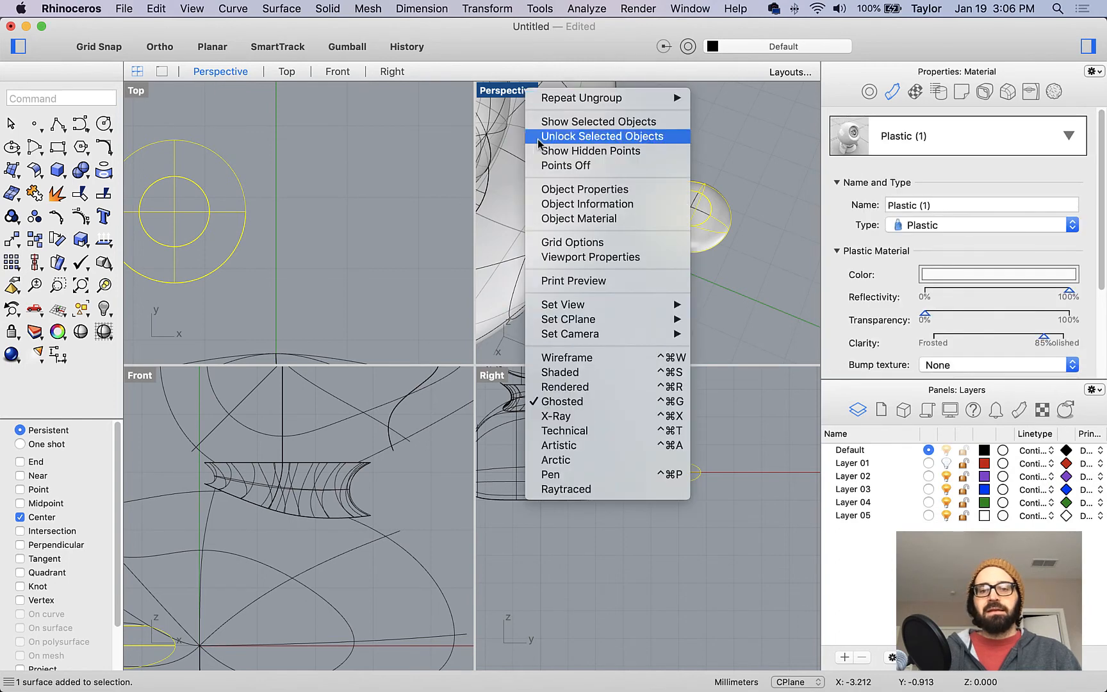
left_click(573, 387)
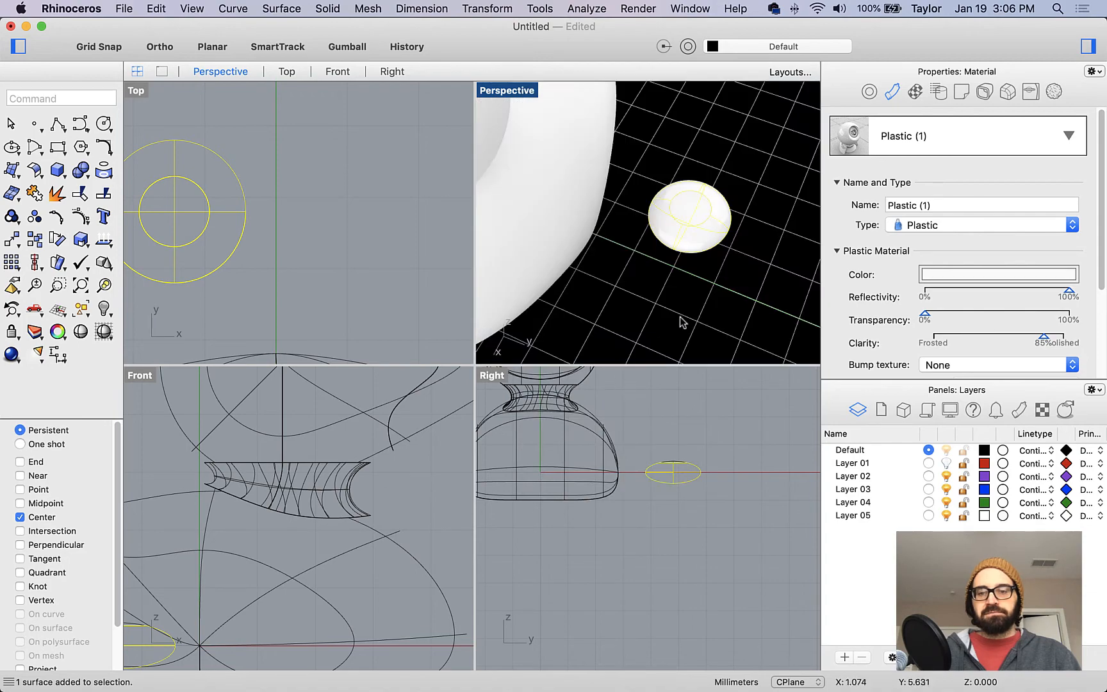
right_click_drag(684, 323, 681, 209)
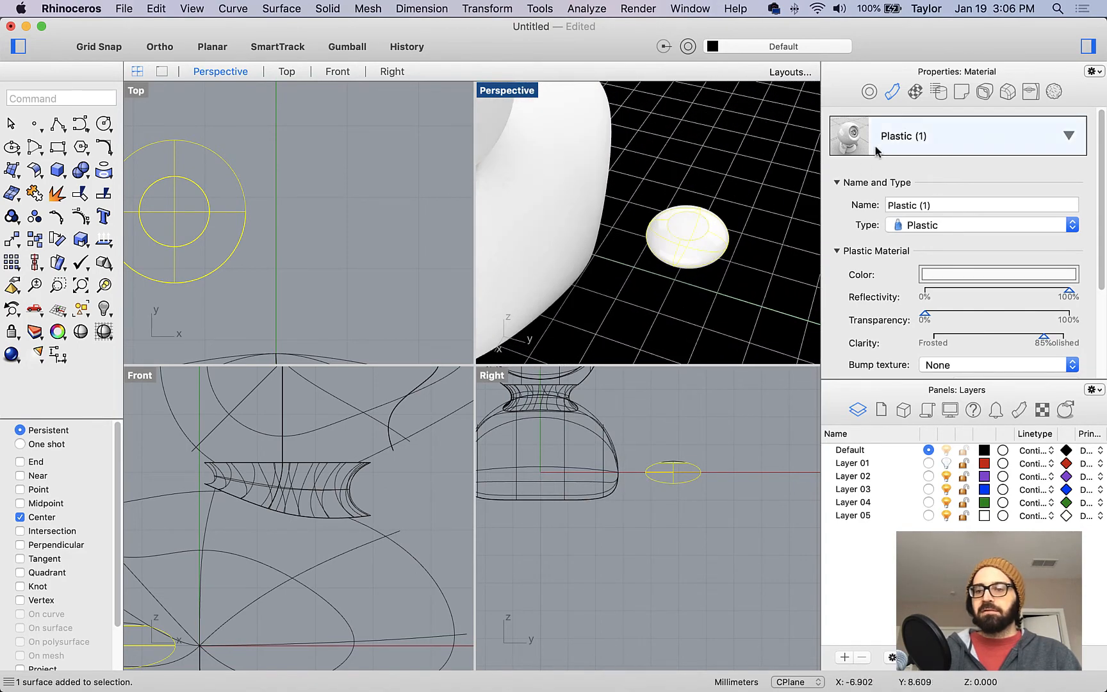
left_click(933, 139)
left_click(934, 139)
Step: Assign a new Plastic material to the pupil surface and set its color to black
left_click(674, 174)
left_click(689, 222)
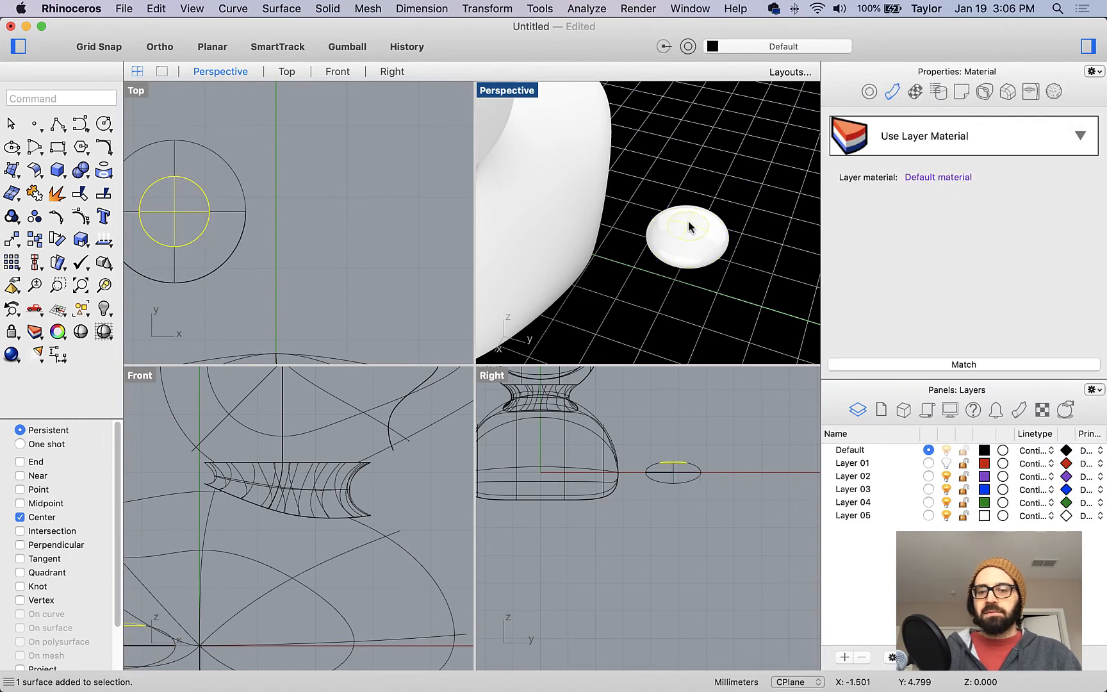
left_click(891, 138)
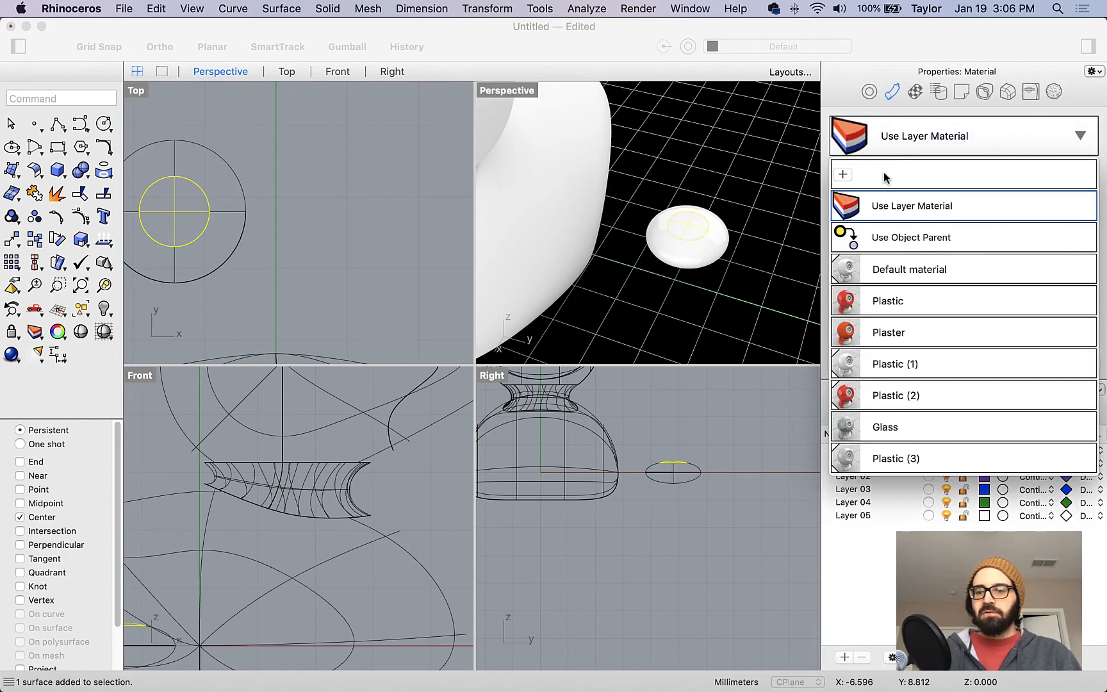
left_click(837, 173)
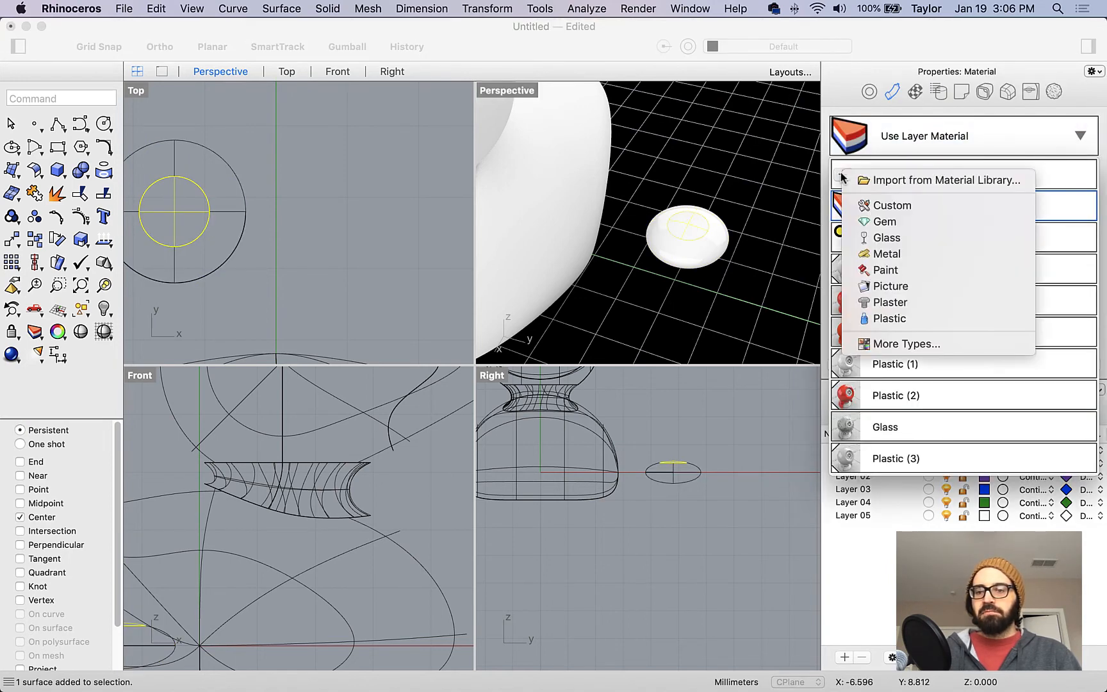
left_click(903, 316)
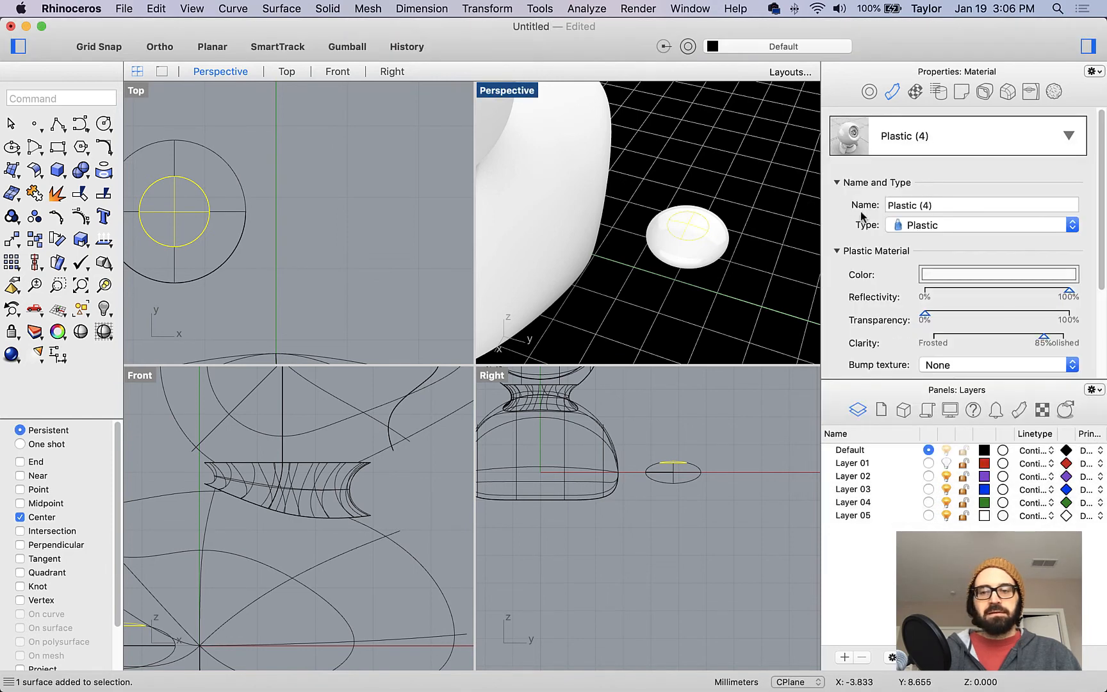
left_click(974, 275)
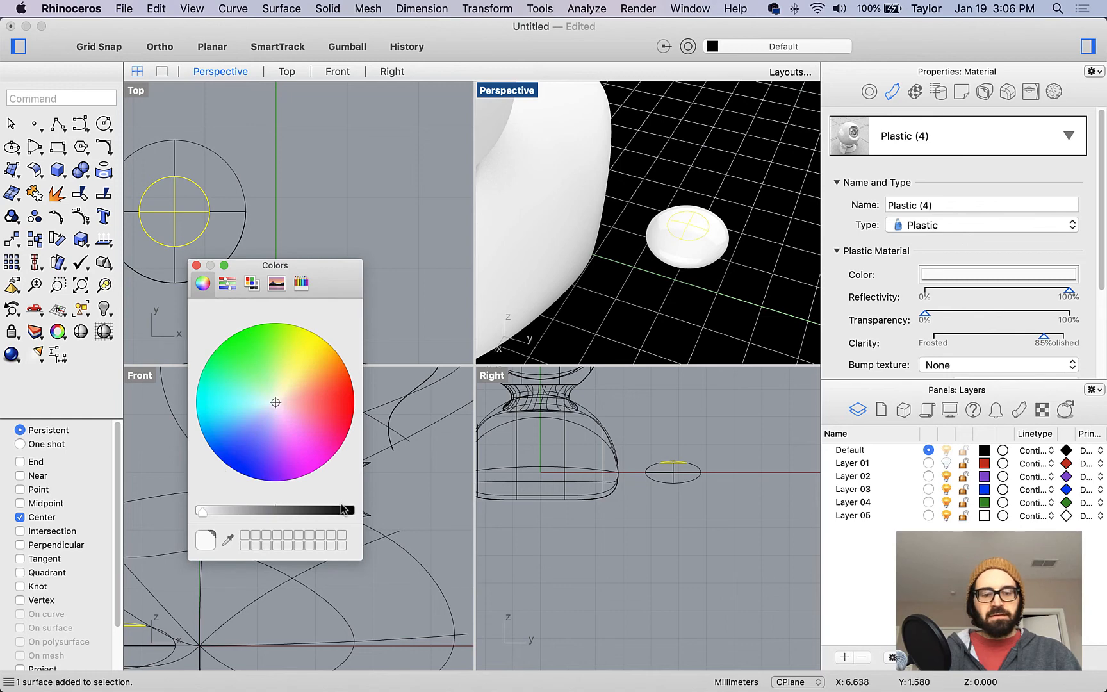
left_click_drag(340, 510, 363, 508)
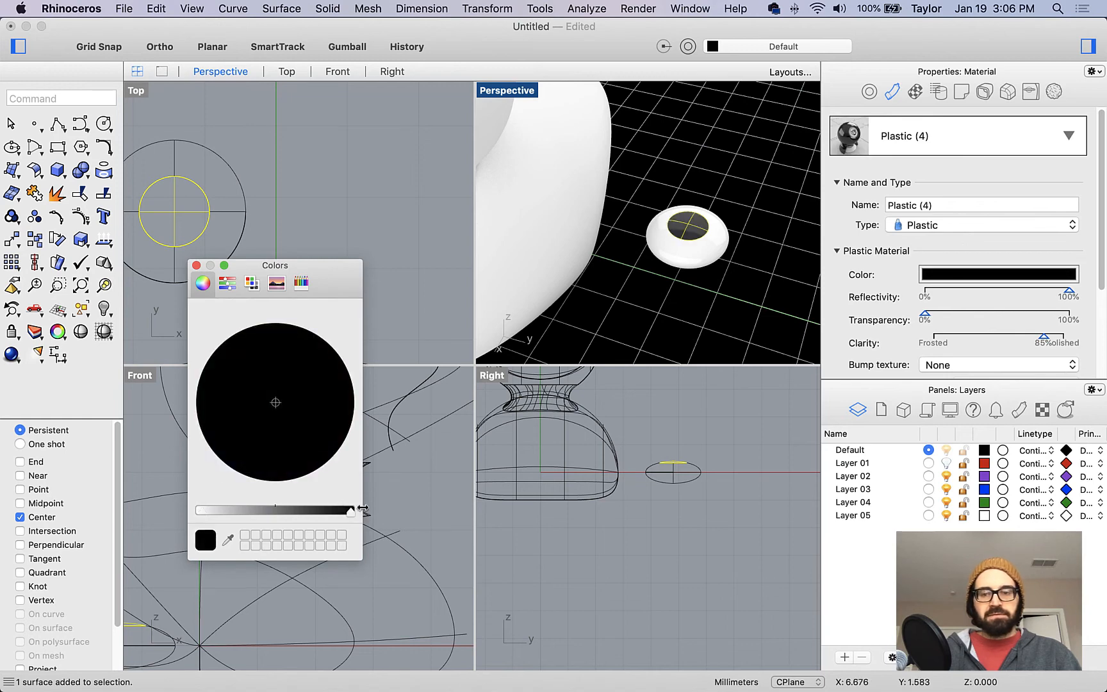
left_click(197, 266)
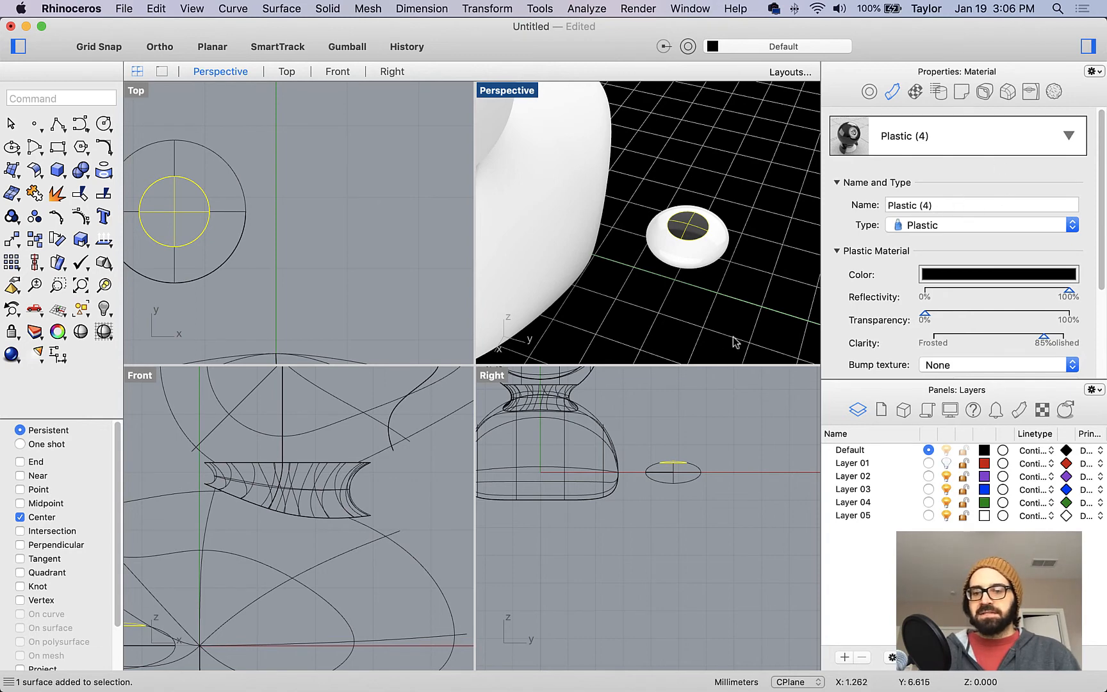
Step: Group the white eyeball and the black pupil into one eye
left_click(733, 311)
left_click_drag(736, 278, 683, 221)
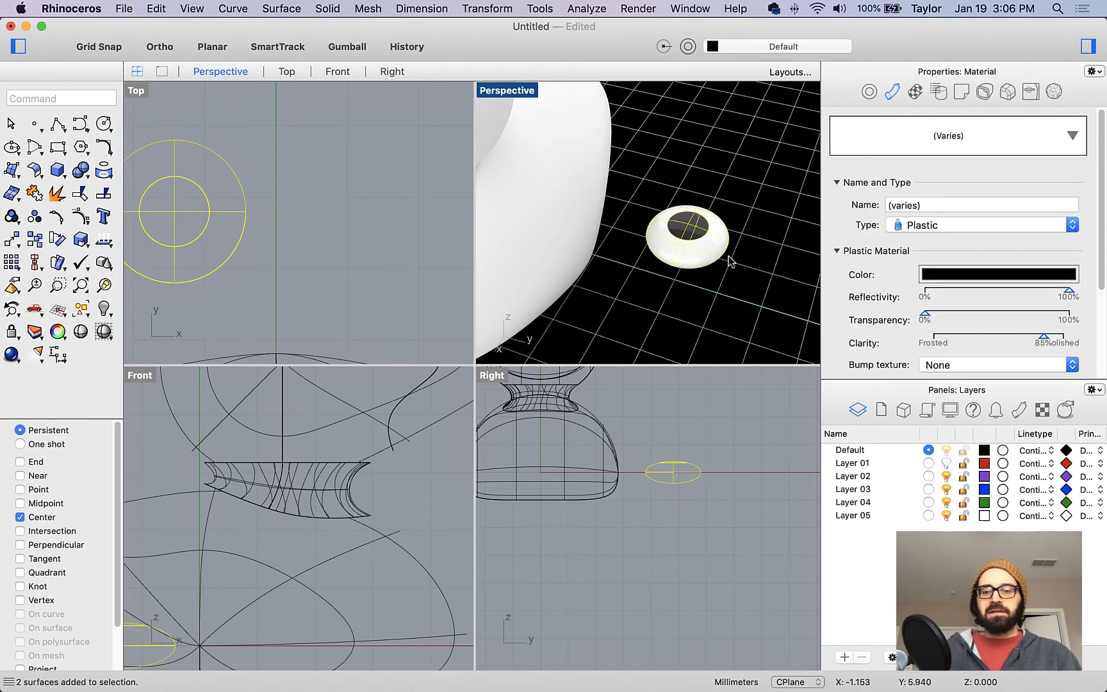
type("Group")
key("Return")
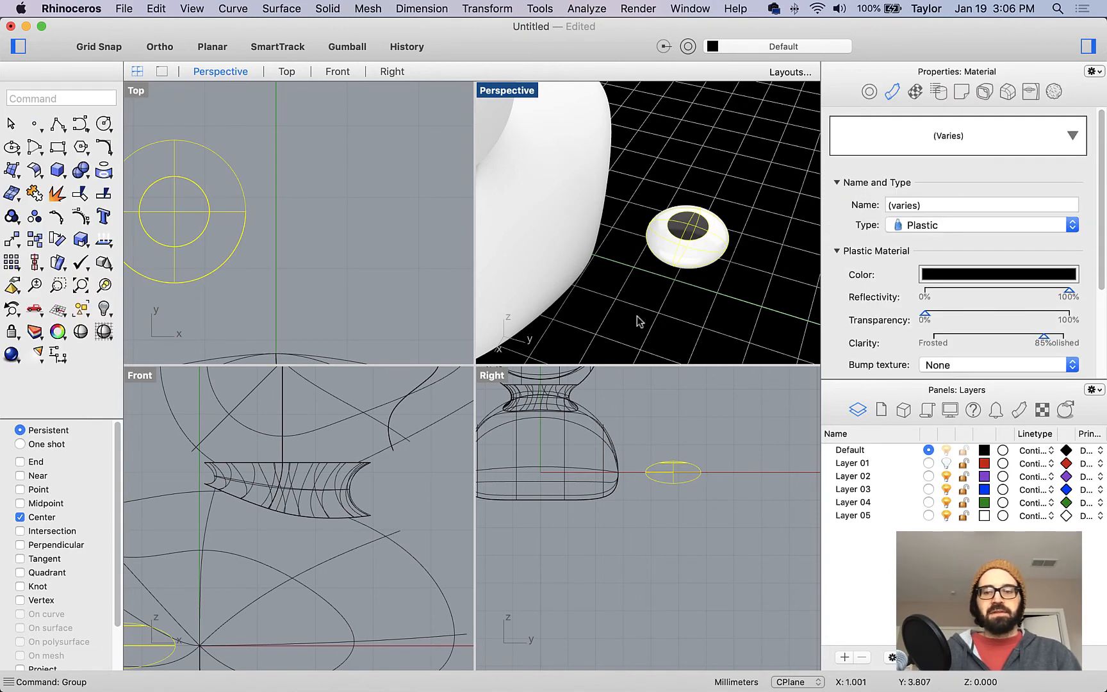
Step: Explode the duck's joined polysurface into separate surfaces and clear the selection
scroll(719, 321, "down", 5)
scroll(718, 322, "up", 6)
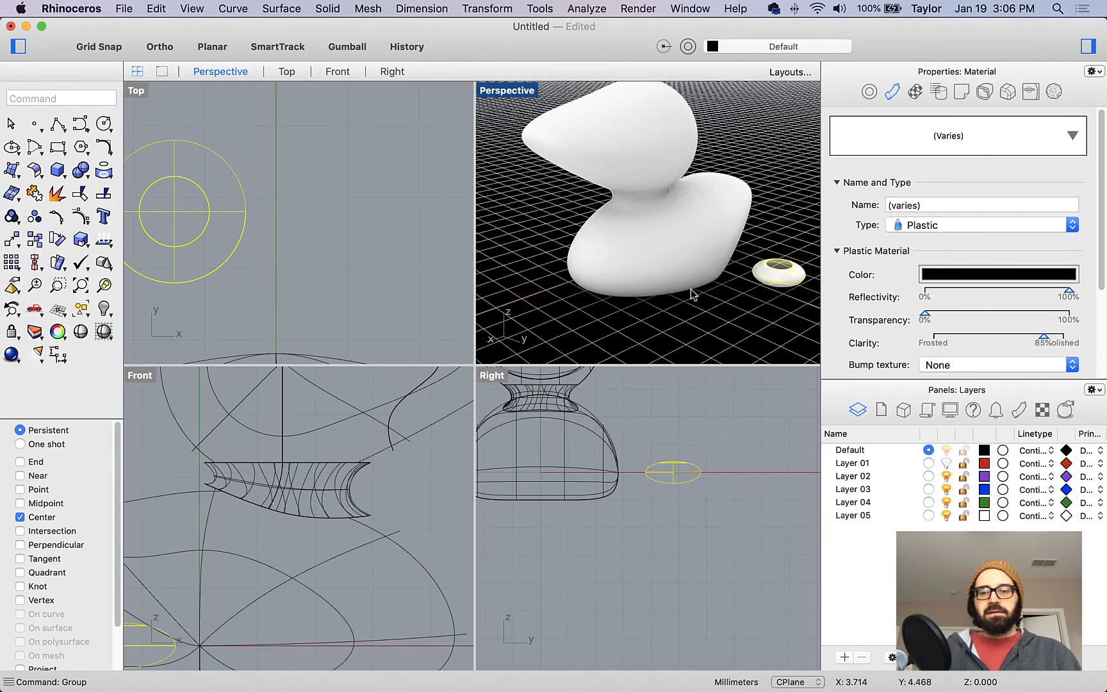
left_click(683, 252)
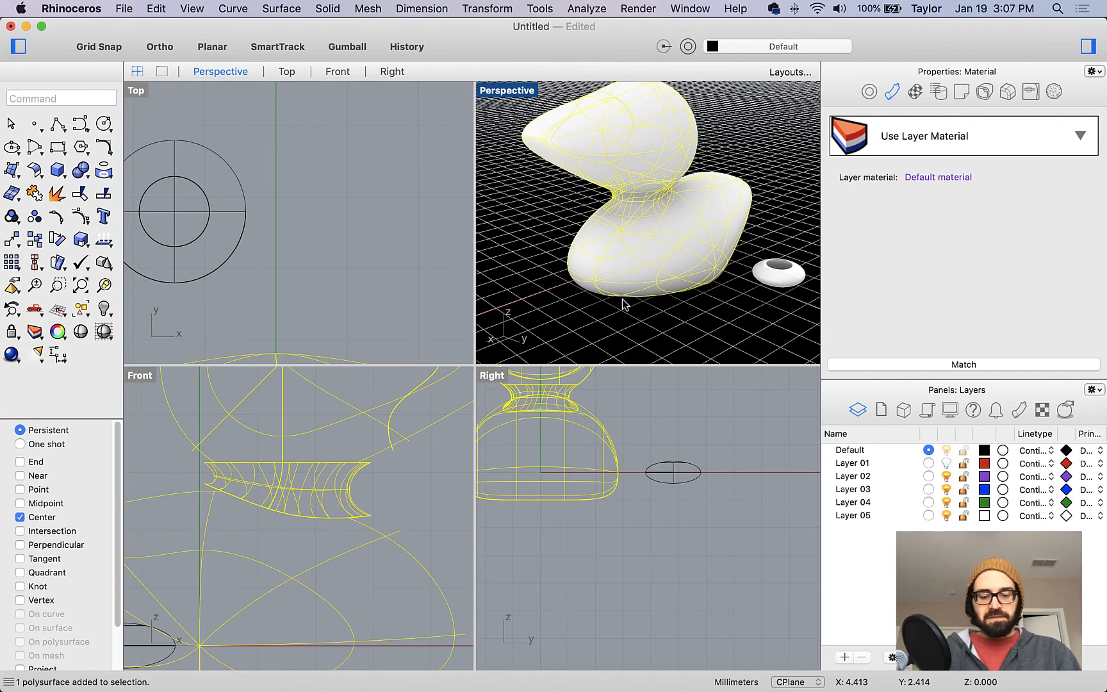
type("Explode")
key("Return")
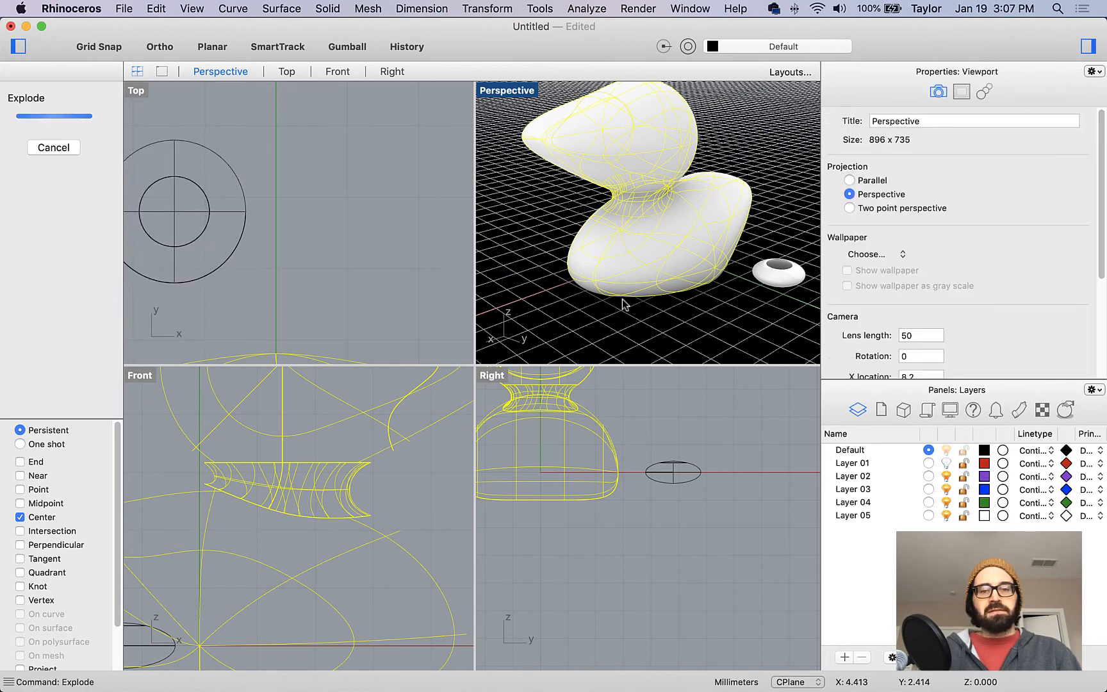
left_click(641, 330)
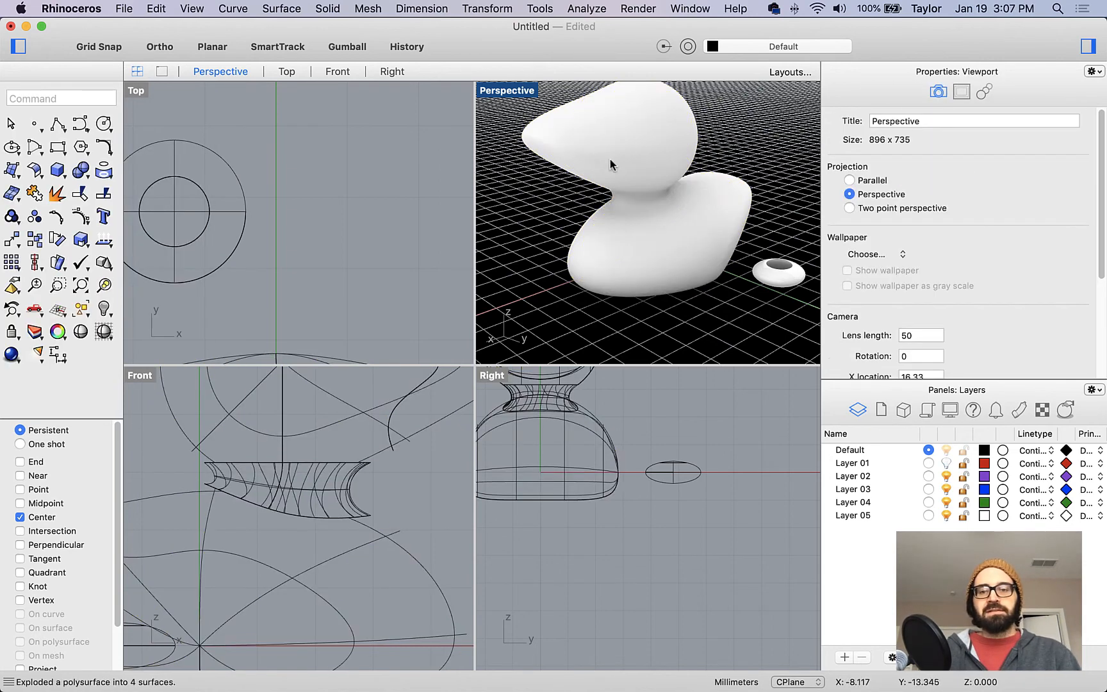
Step: Join the duck's head, neck and body surfaces into one polysurface, leaving the beak separate
left_click(552, 155)
left_click(682, 139, "shift")
scroll(654, 210, "up", 5)
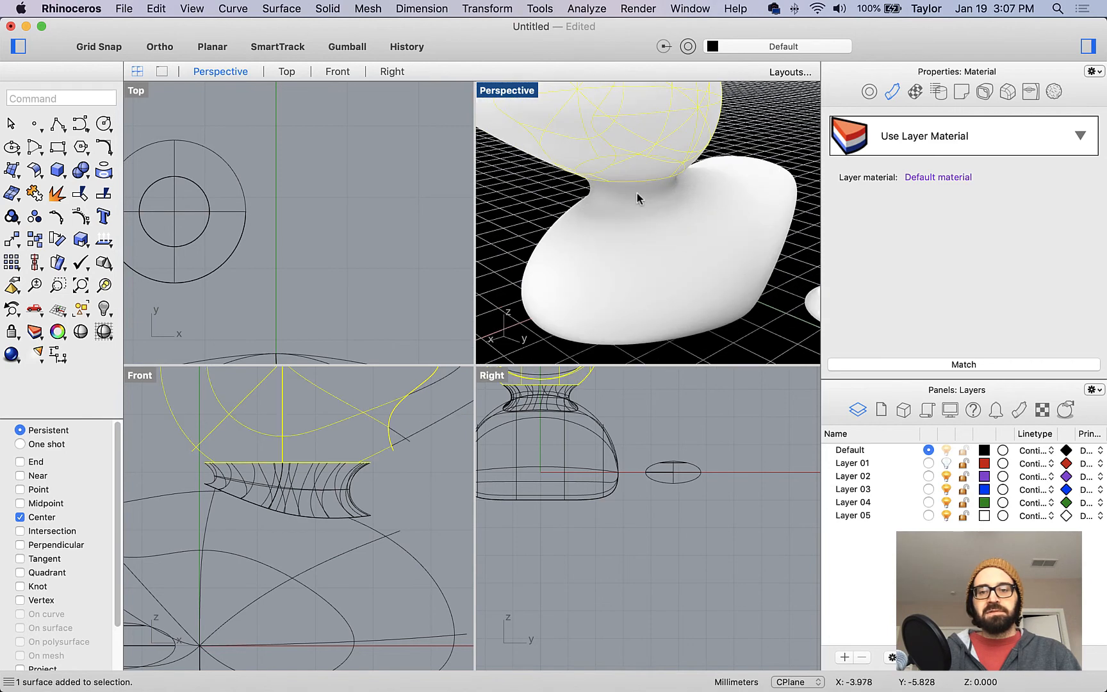
left_click(635, 189, "shift")
left_click(662, 256, "shift")
scroll(652, 259, "down", 5)
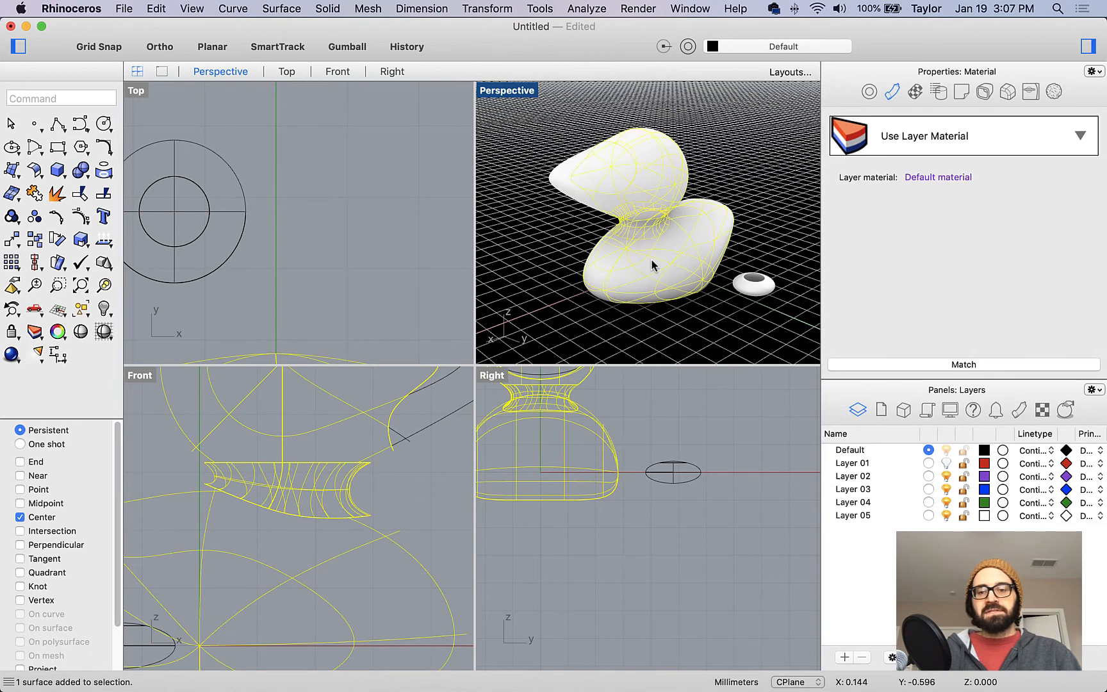
type("join")
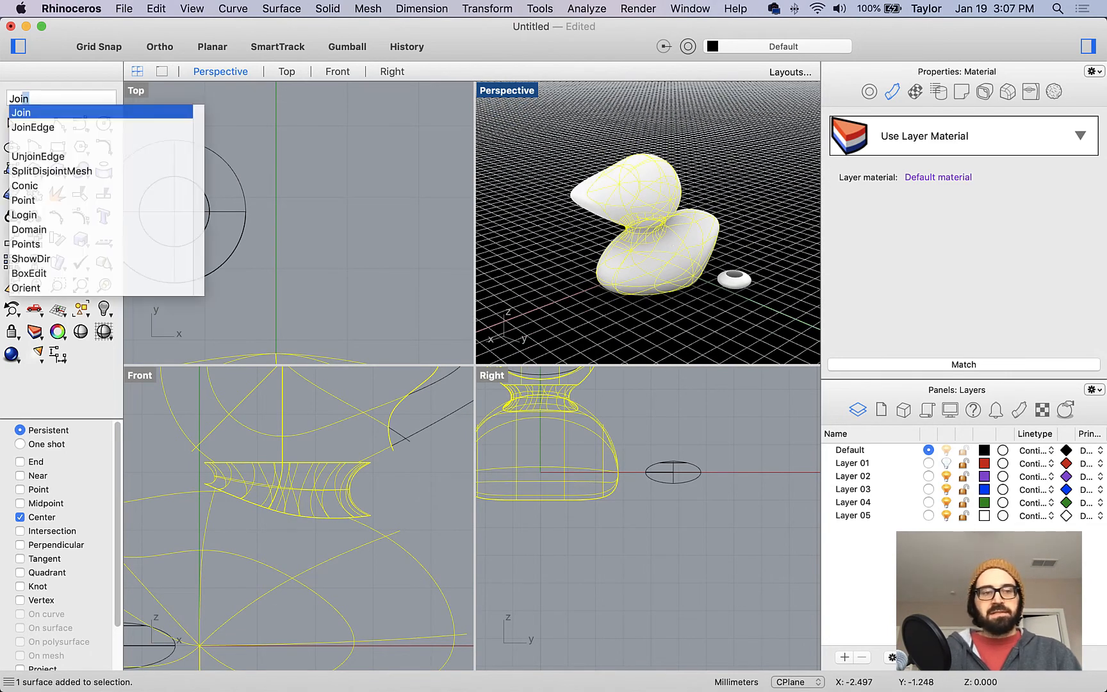
key("Return")
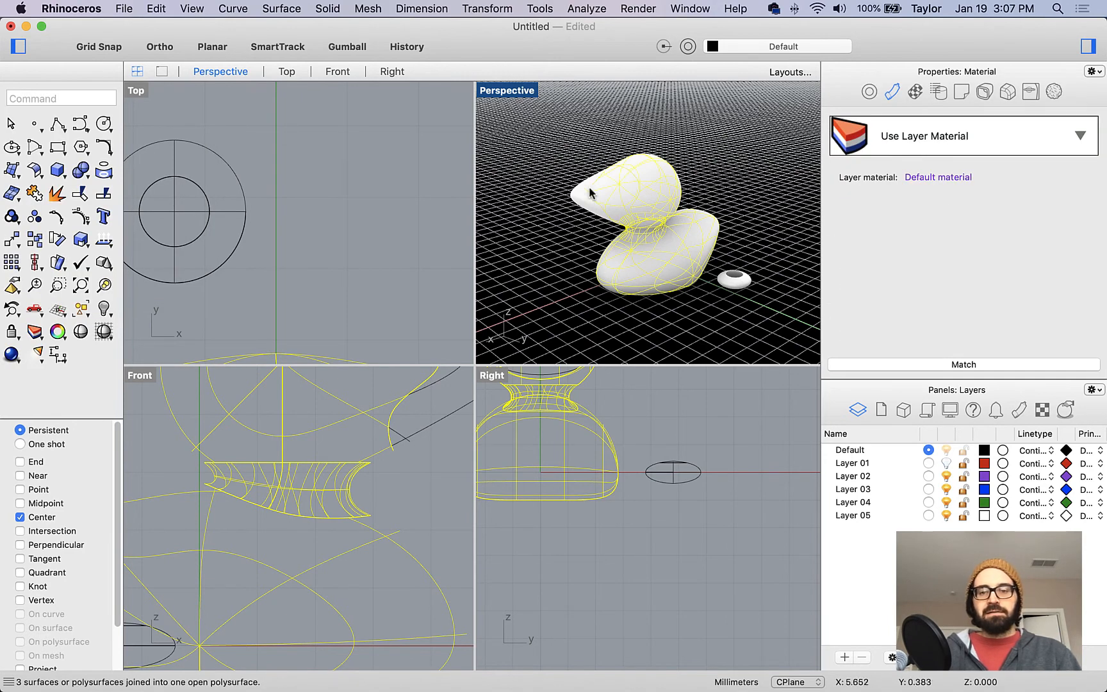
Step: Assign a new Plastic material to the beak surface, set its color to orange, and clear the selection
left_click(589, 187)
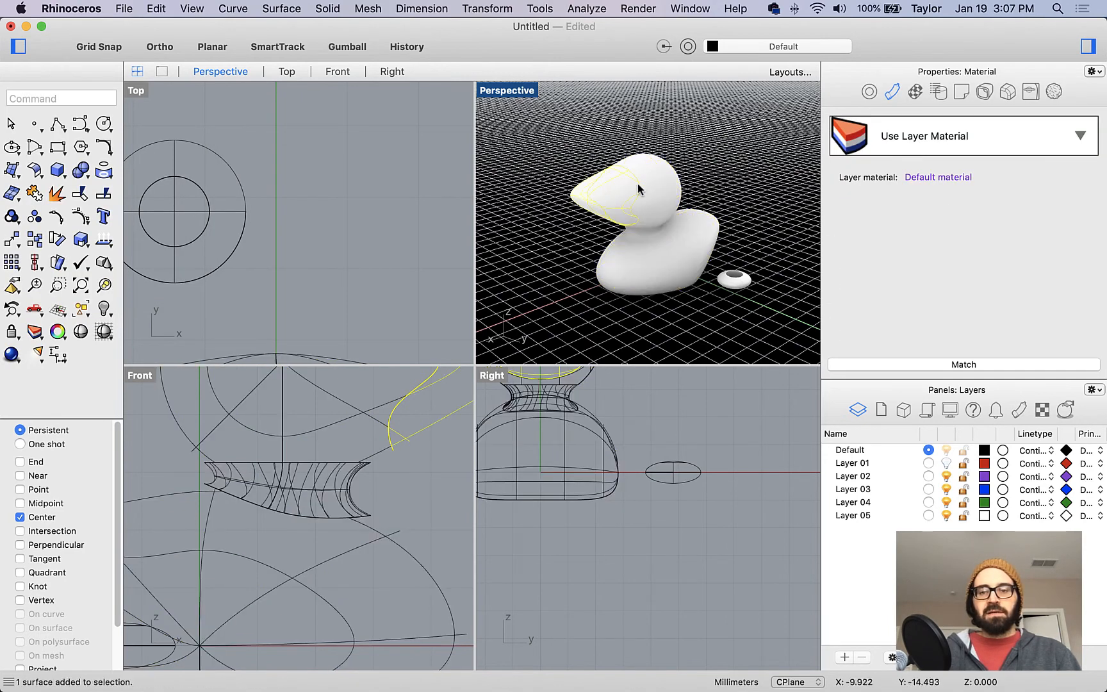
left_click(933, 150)
left_click(850, 176)
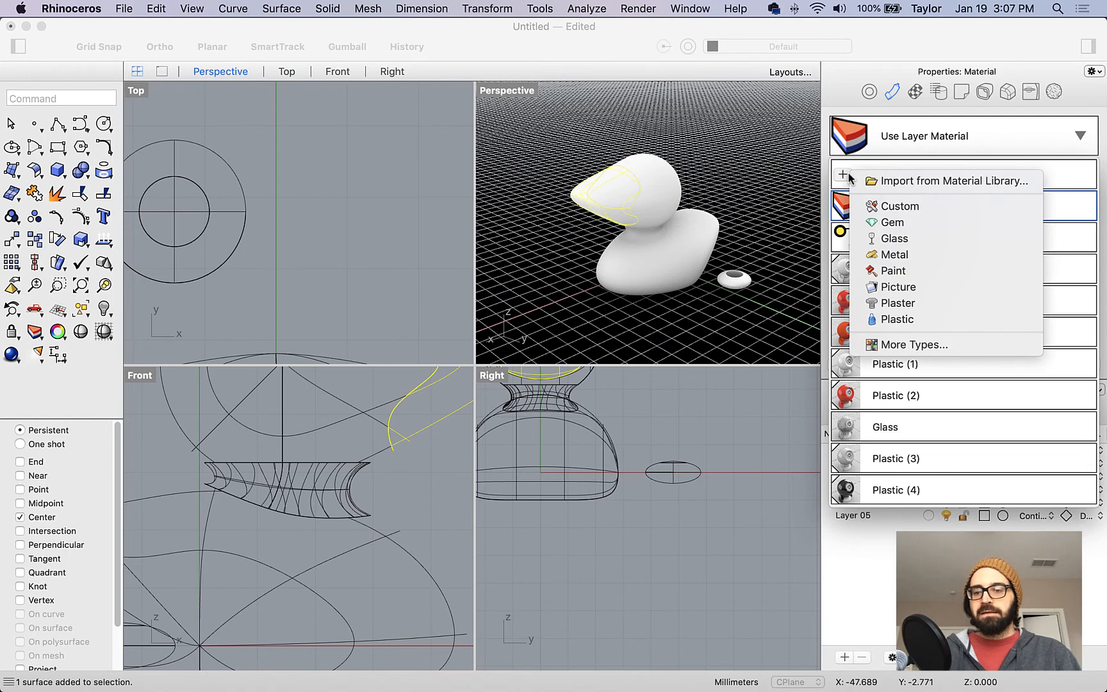
left_click(880, 317)
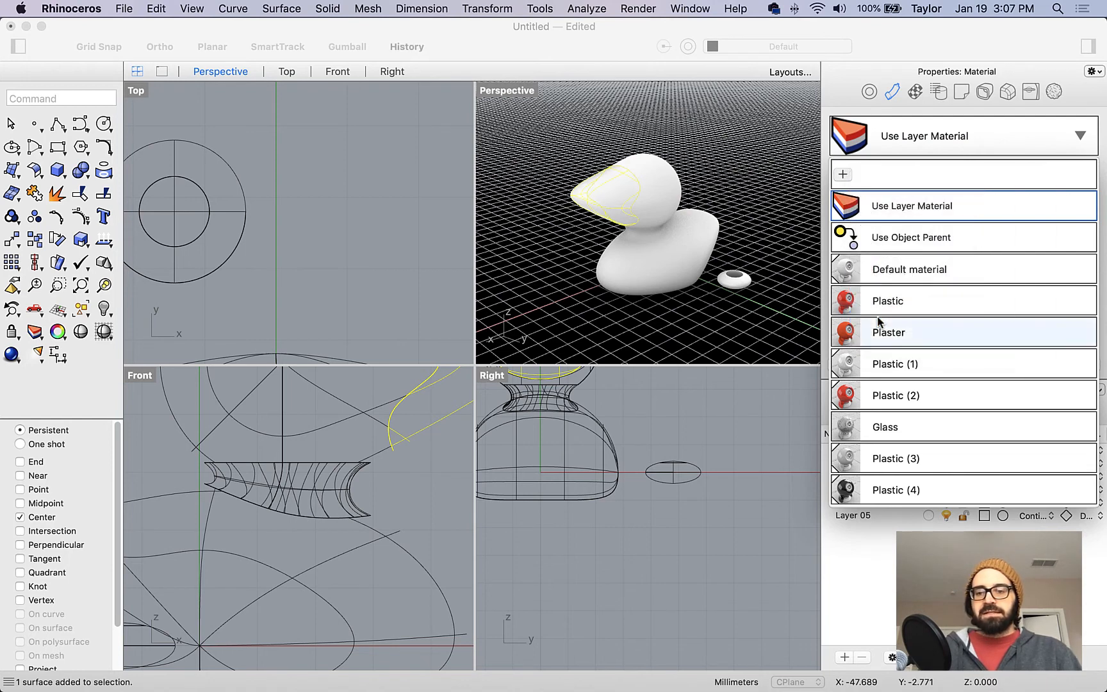
left_click(945, 279)
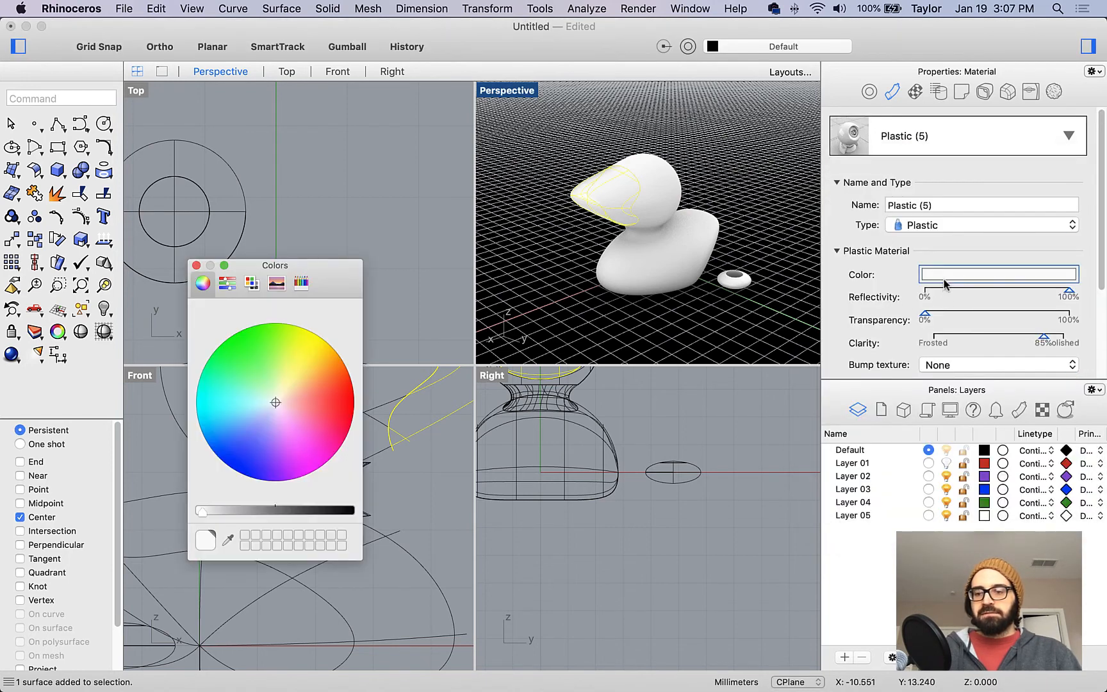
left_click_drag(329, 401, 320, 366)
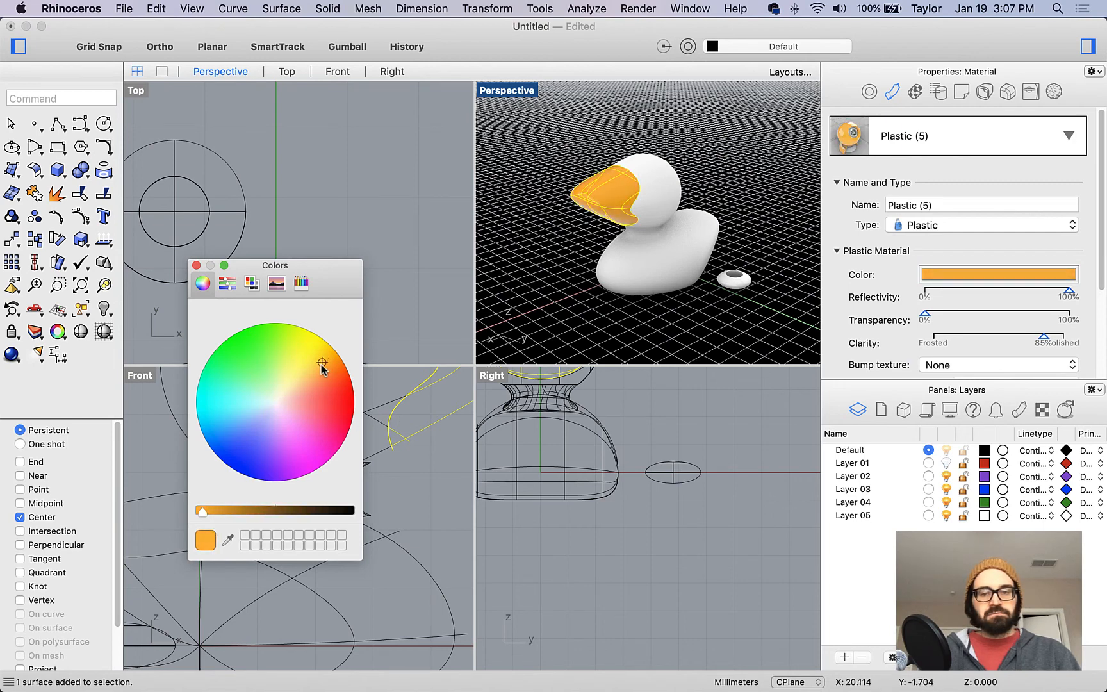
left_click(196, 265)
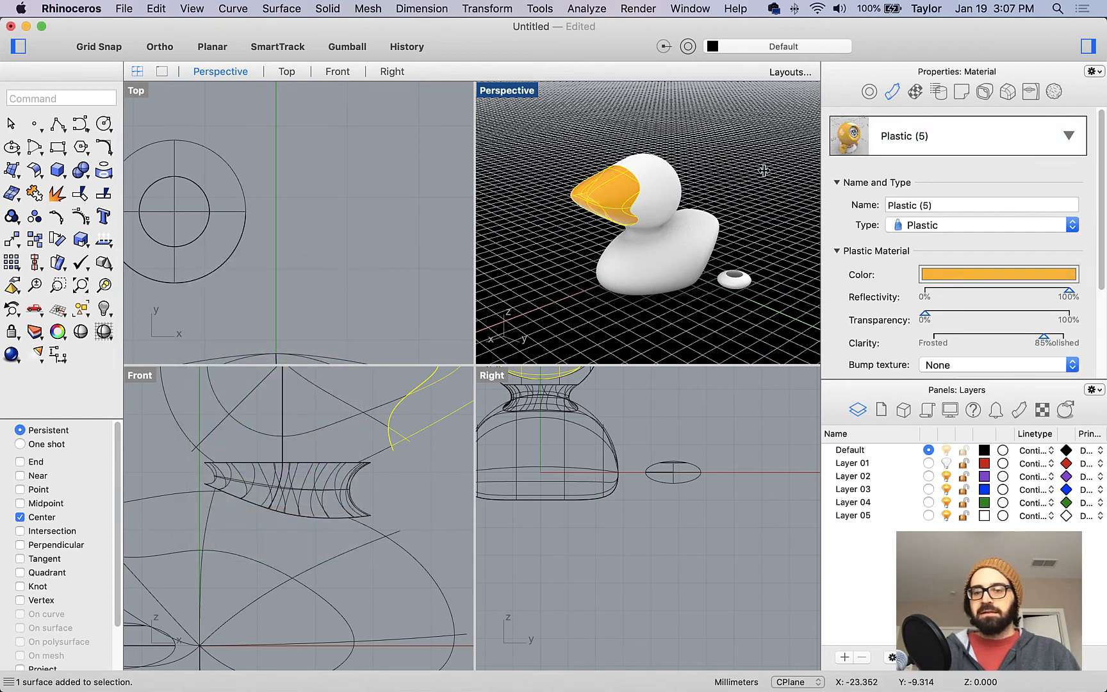
left_click(688, 193)
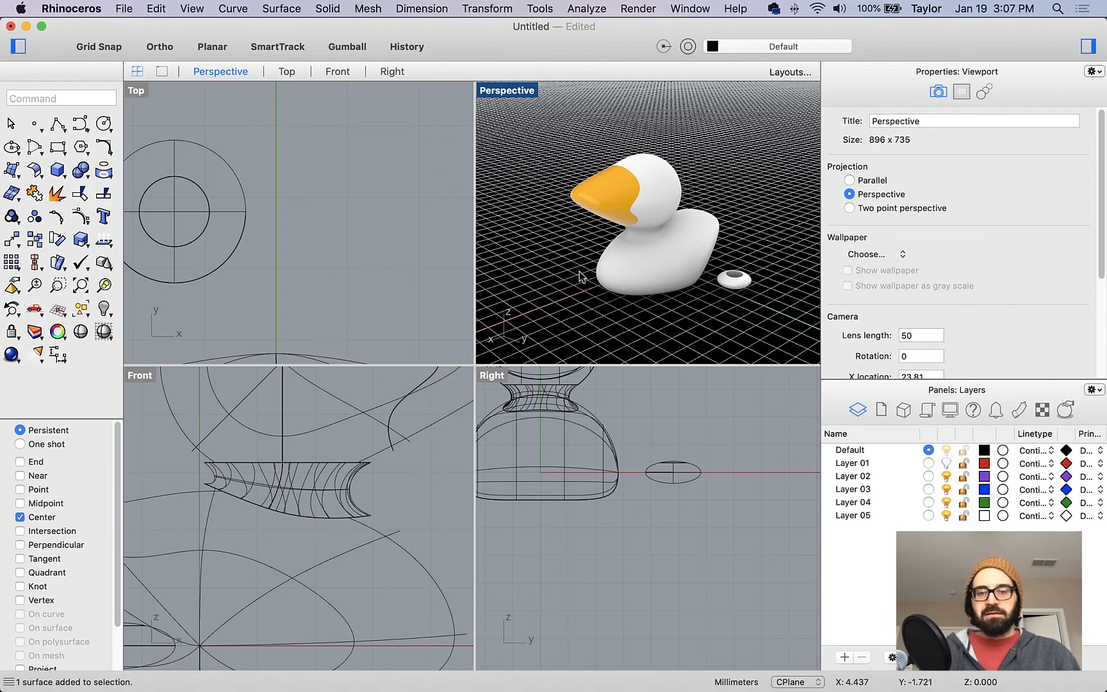
Step: Assign a new Plastic material to the joined head and body, set its color to yellow, and clear the selection
mouse_move(546, 267)
right_mouse_down()
mouse_move(634, 256)
mouse_move(622, 266)
mouse_move(540, 261)
right_mouse_up()
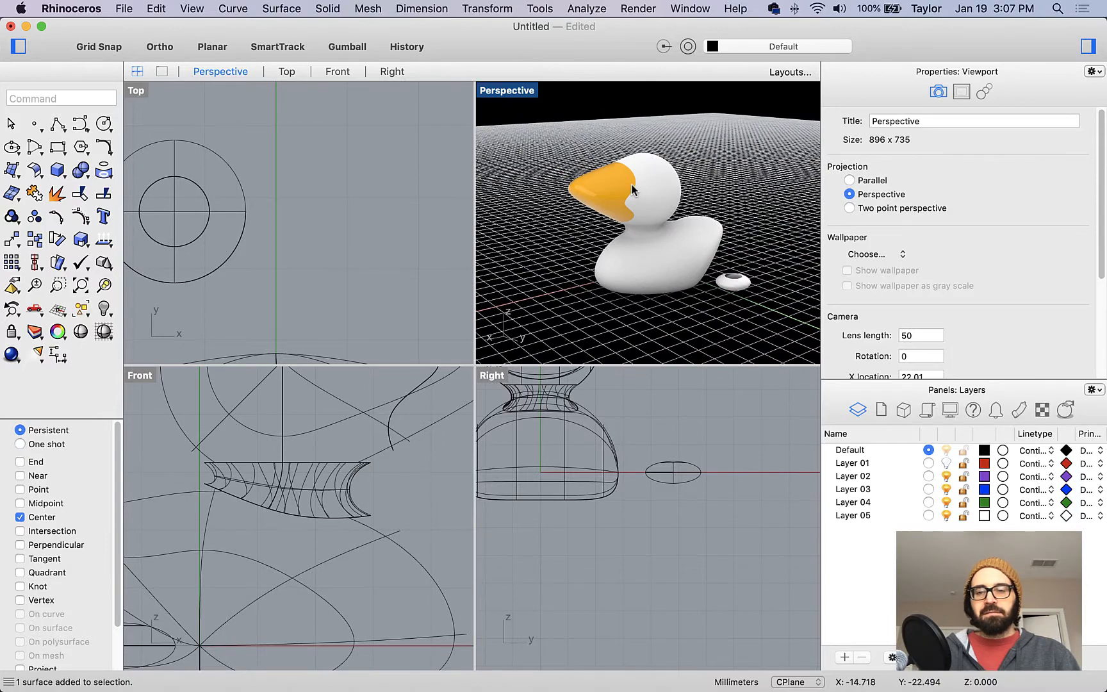
right_click_drag(639, 214, 729, 295)
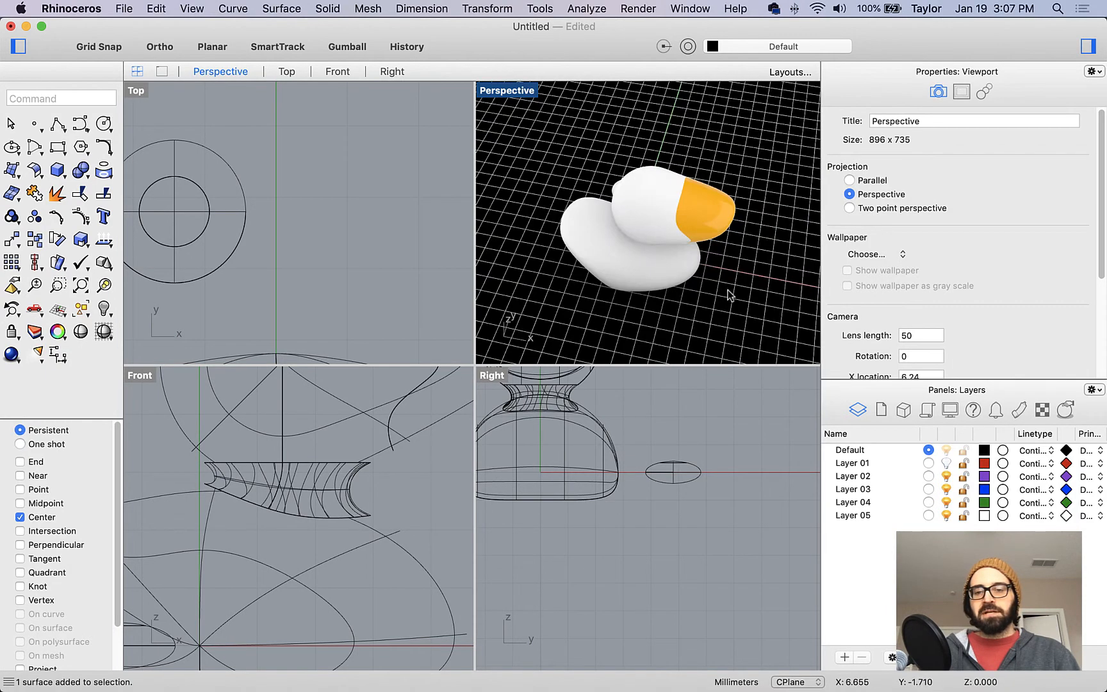
left_click(651, 203)
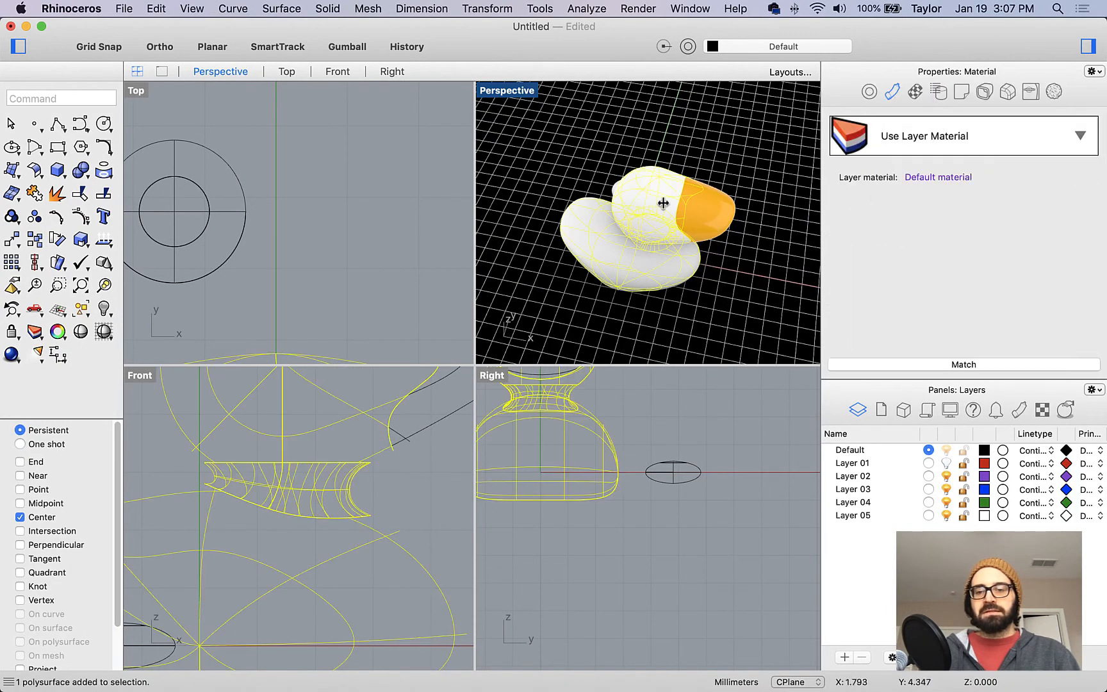
left_click(955, 140)
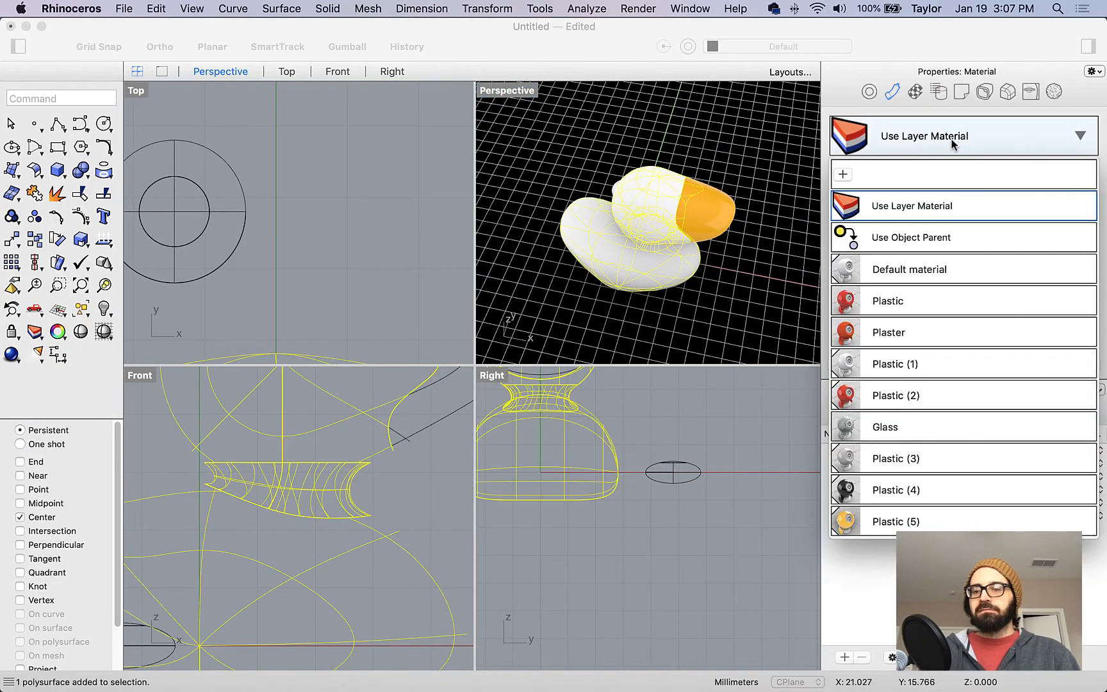
left_click(843, 177)
left_click(887, 323)
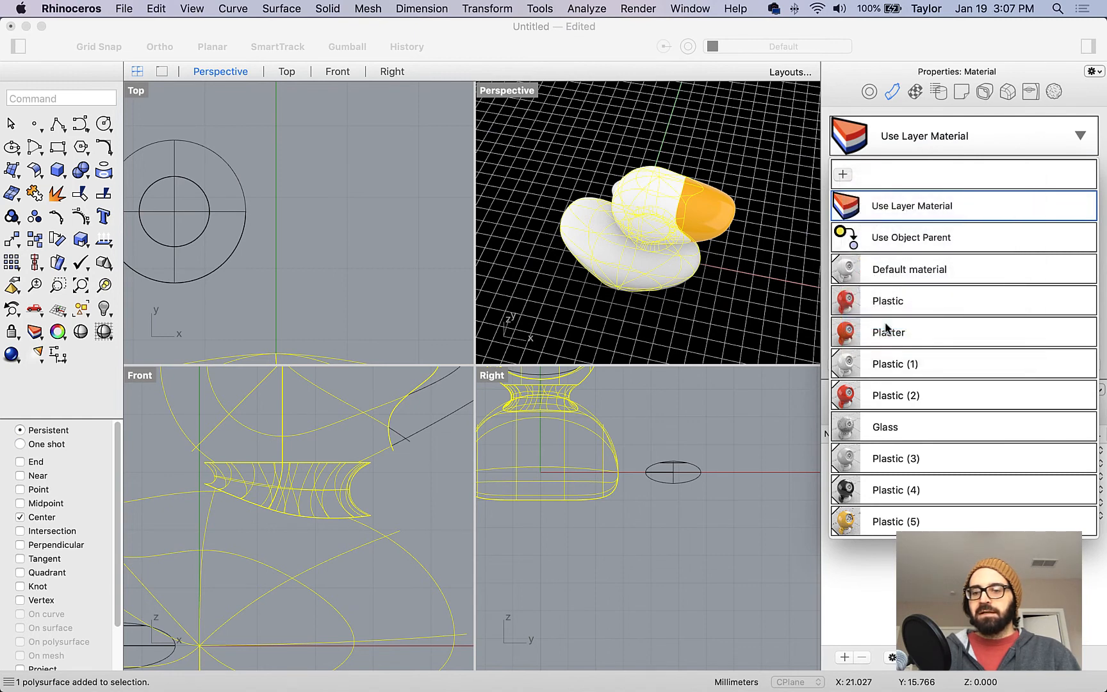
left_click(888, 298)
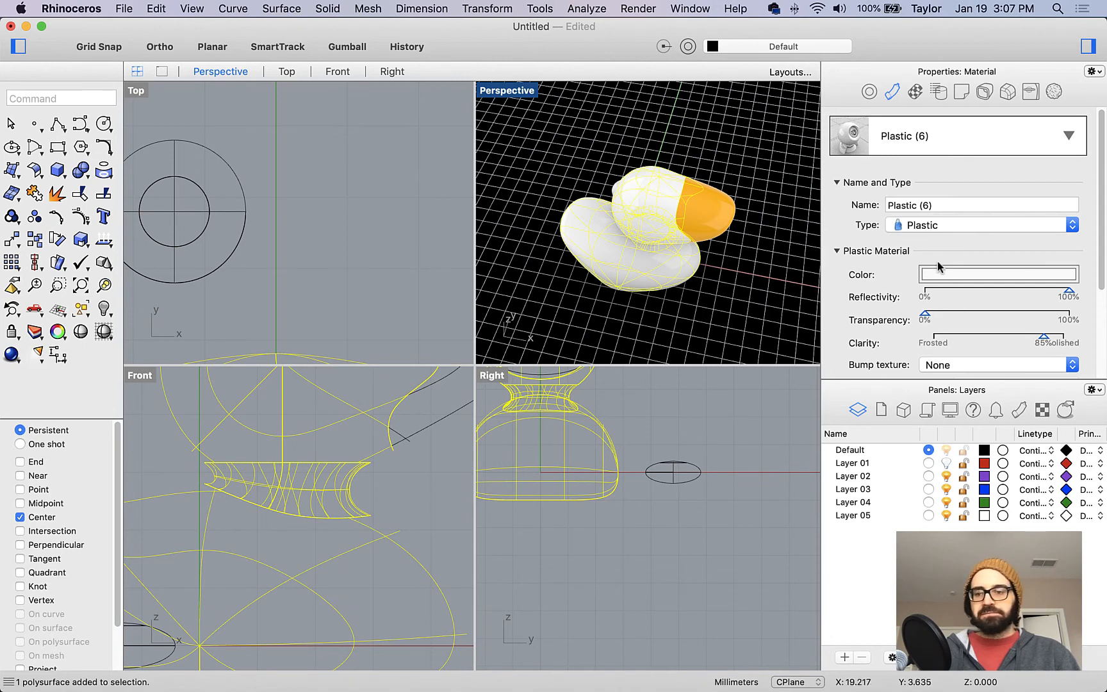
left_click(967, 275)
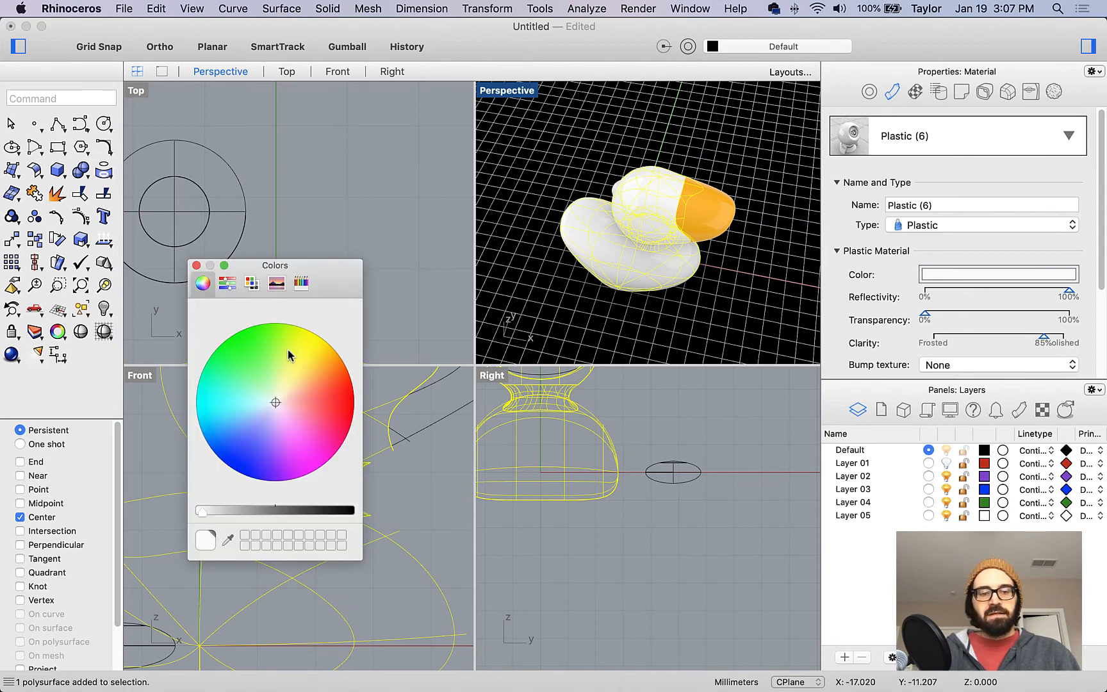
left_click_drag(287, 355, 312, 347)
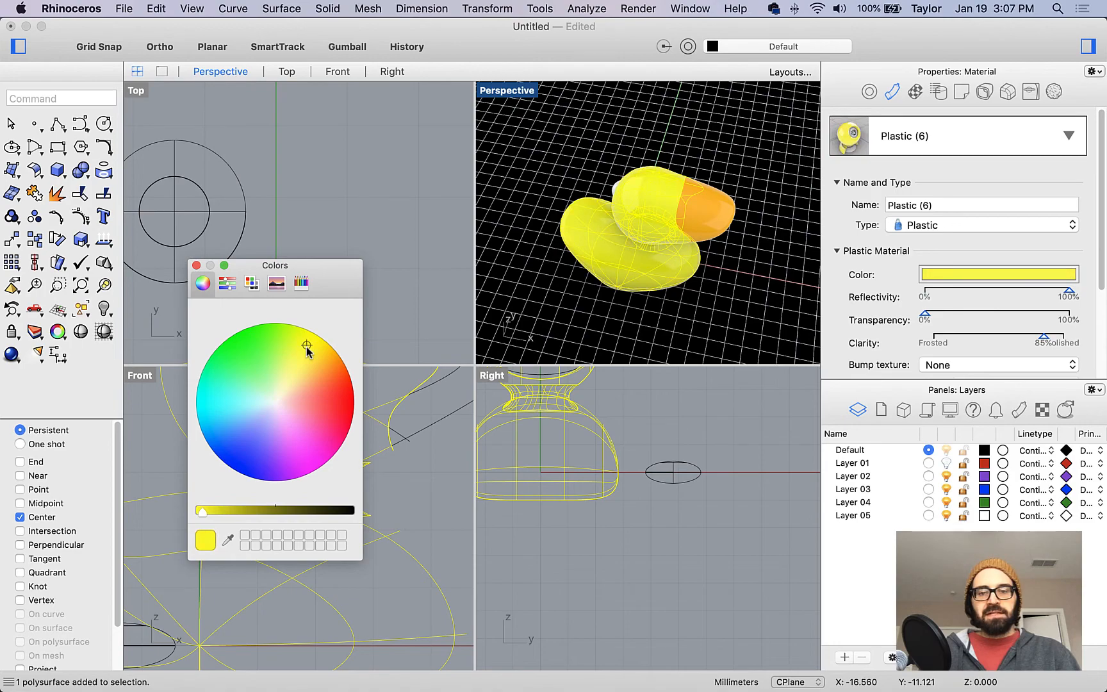
left_click(196, 267)
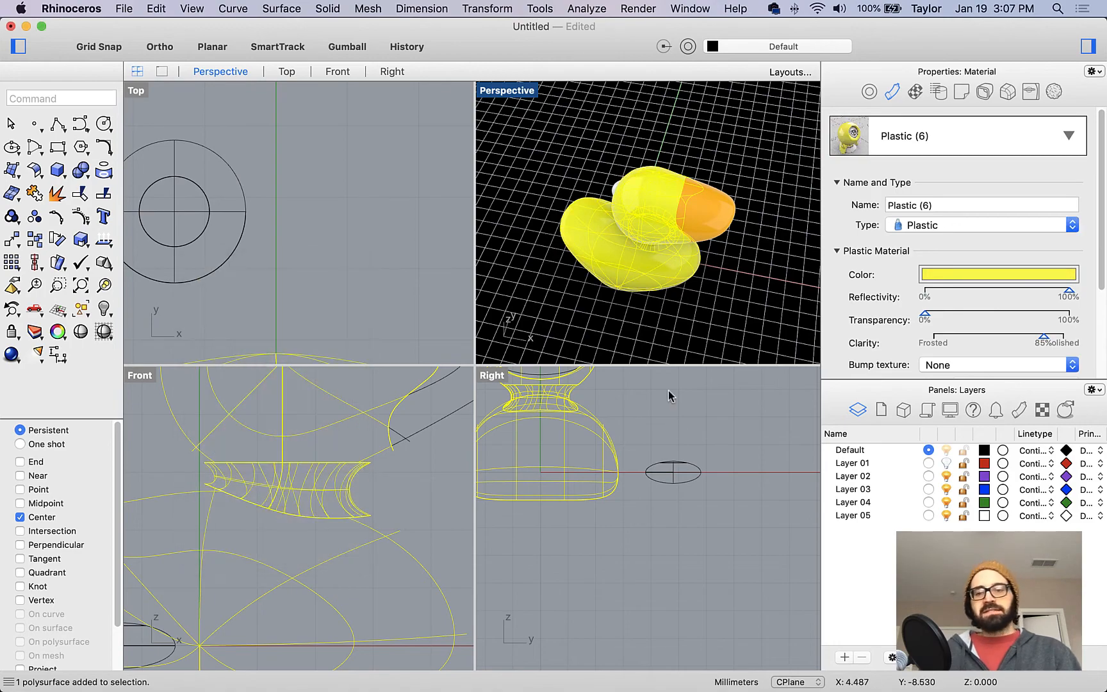
left_click(669, 314)
Step: Start OrientOnSrf on the grouped eye, using its center as base point and a horizontal reference point in the Top view with Ortho on
right_click_drag(705, 319, 558, 290)
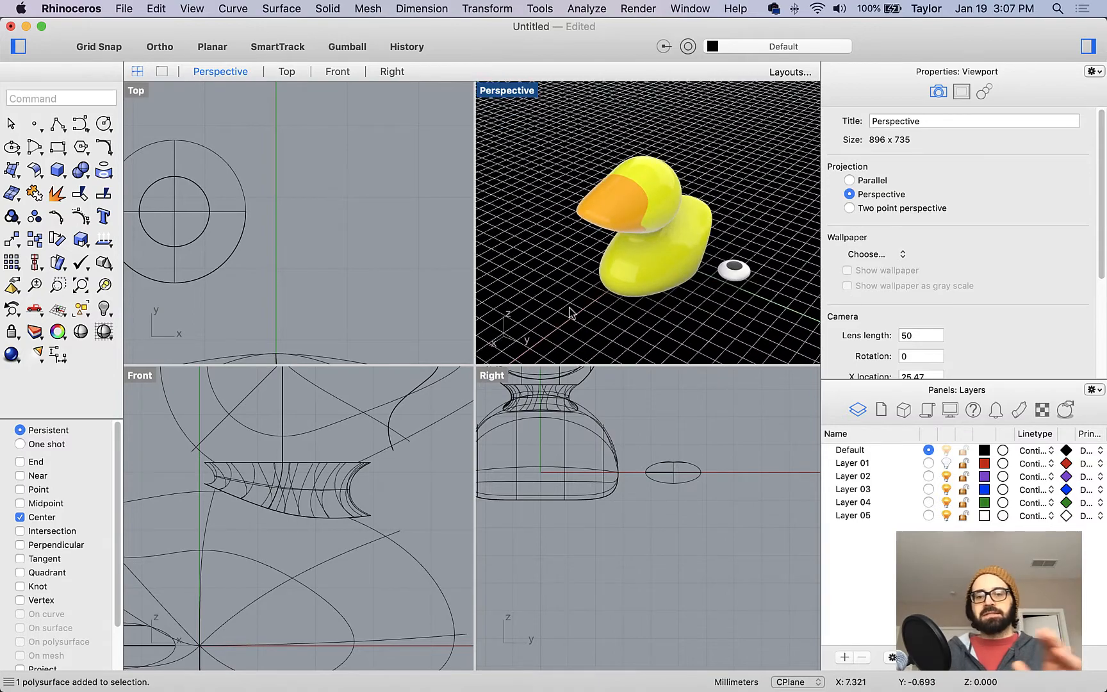
scroll(744, 244, "up", 5)
scroll(653, 257, "down", 4)
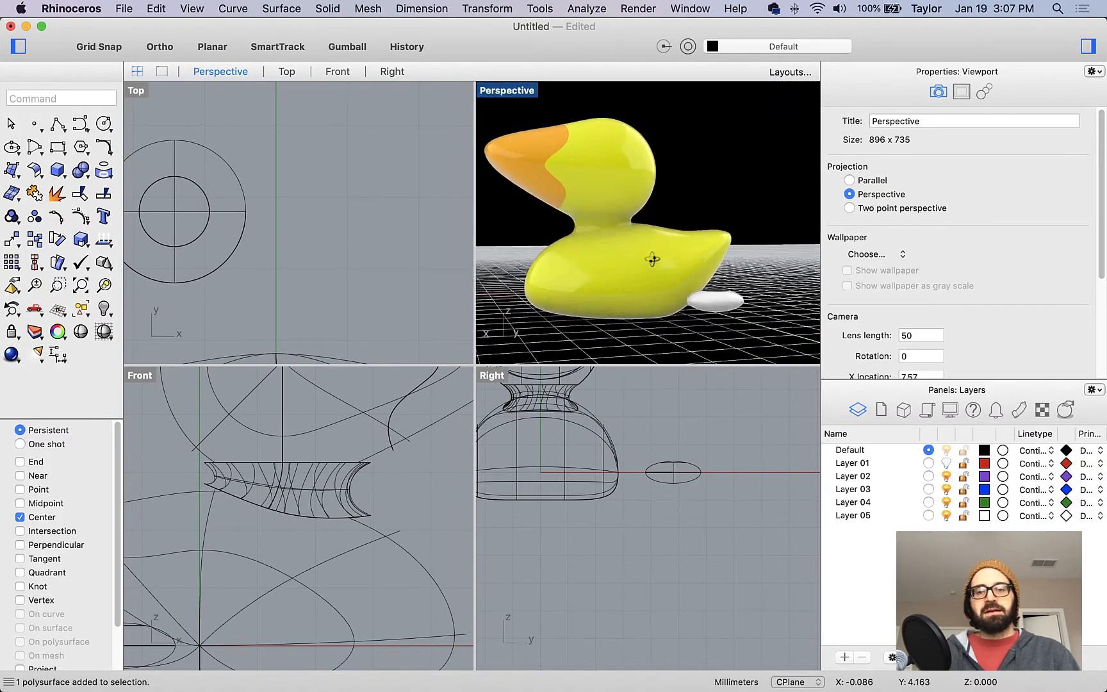
scroll(712, 301, "up", 5)
left_click(719, 306)
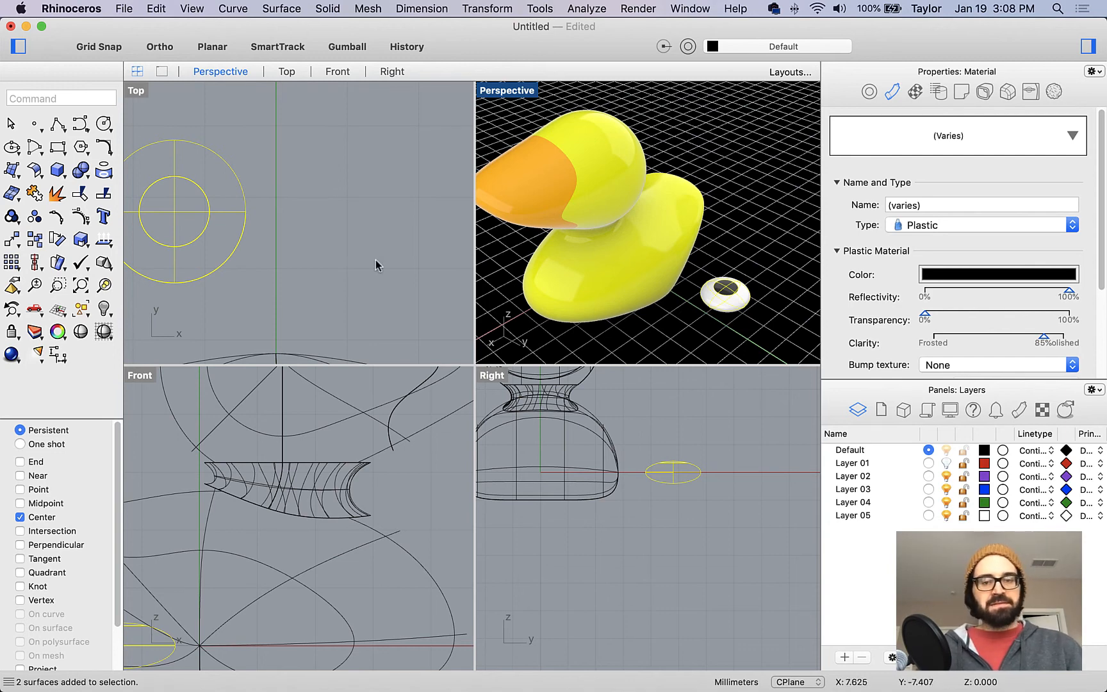
scroll(376, 265, "down", 4)
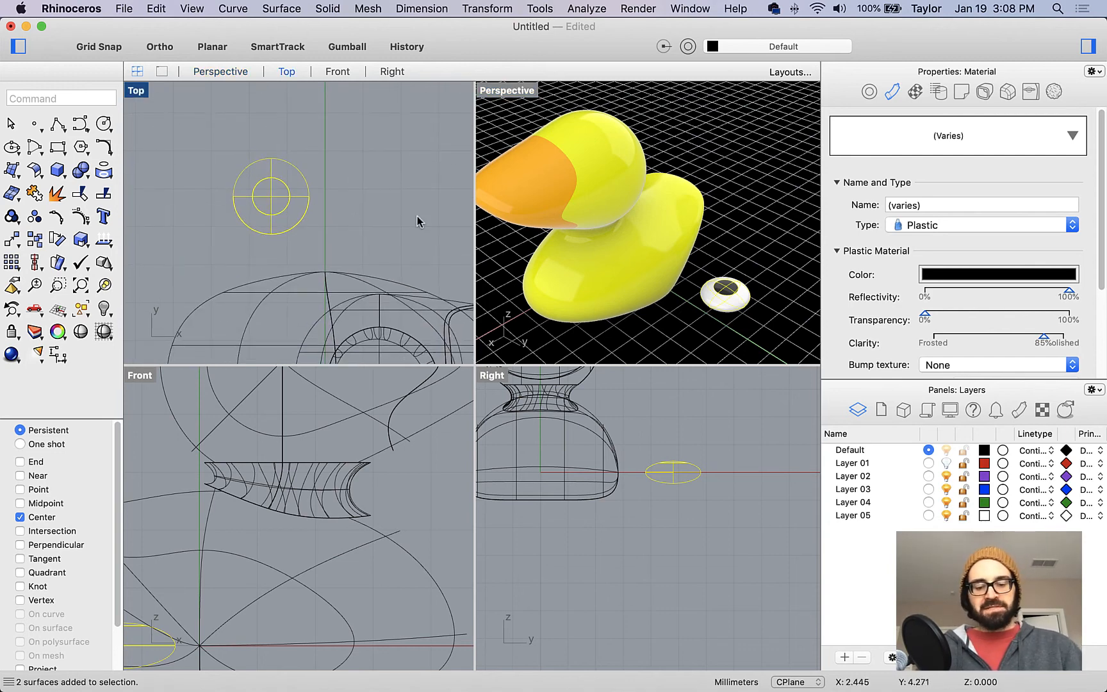
type("tOnSrf")
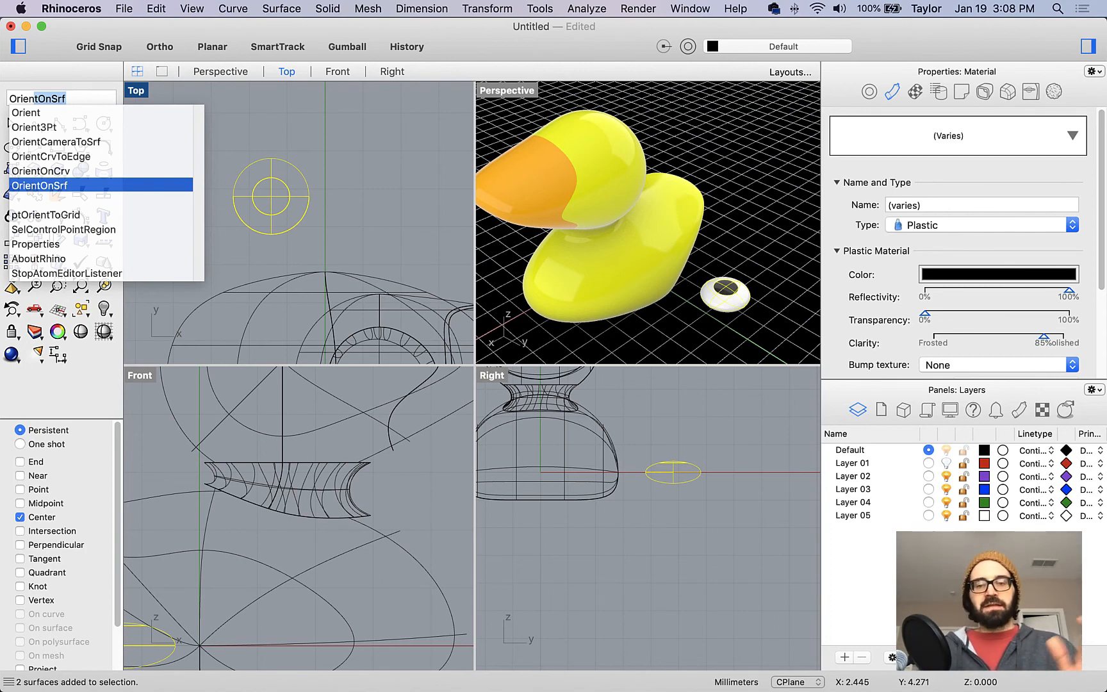
key("Return")
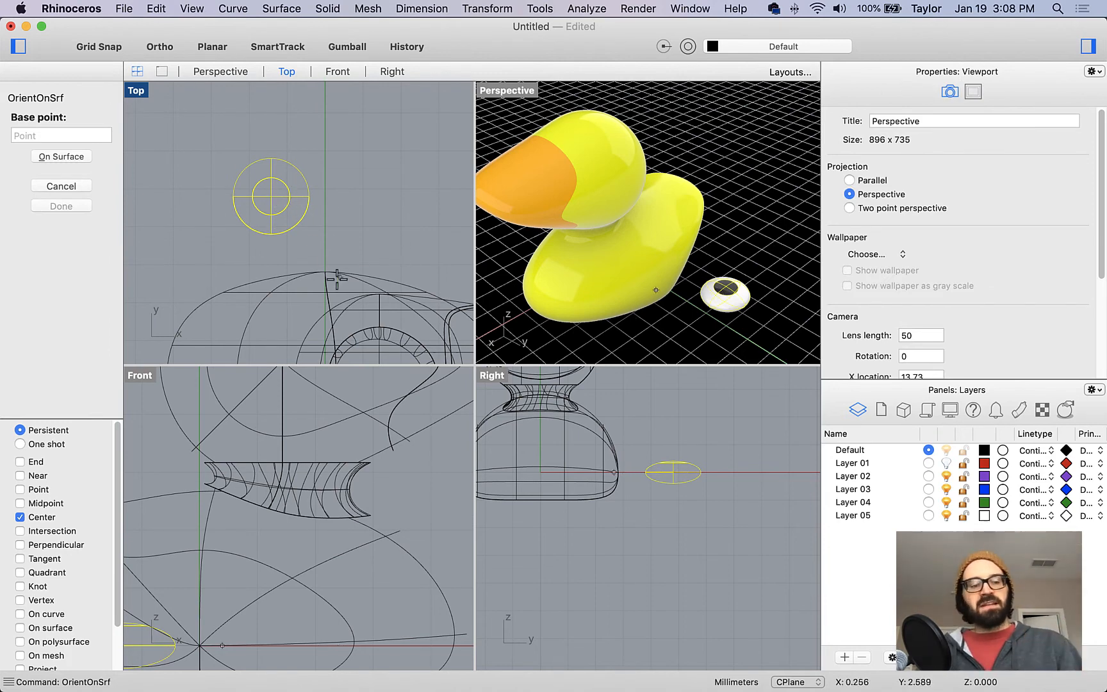
left_click(299, 219)
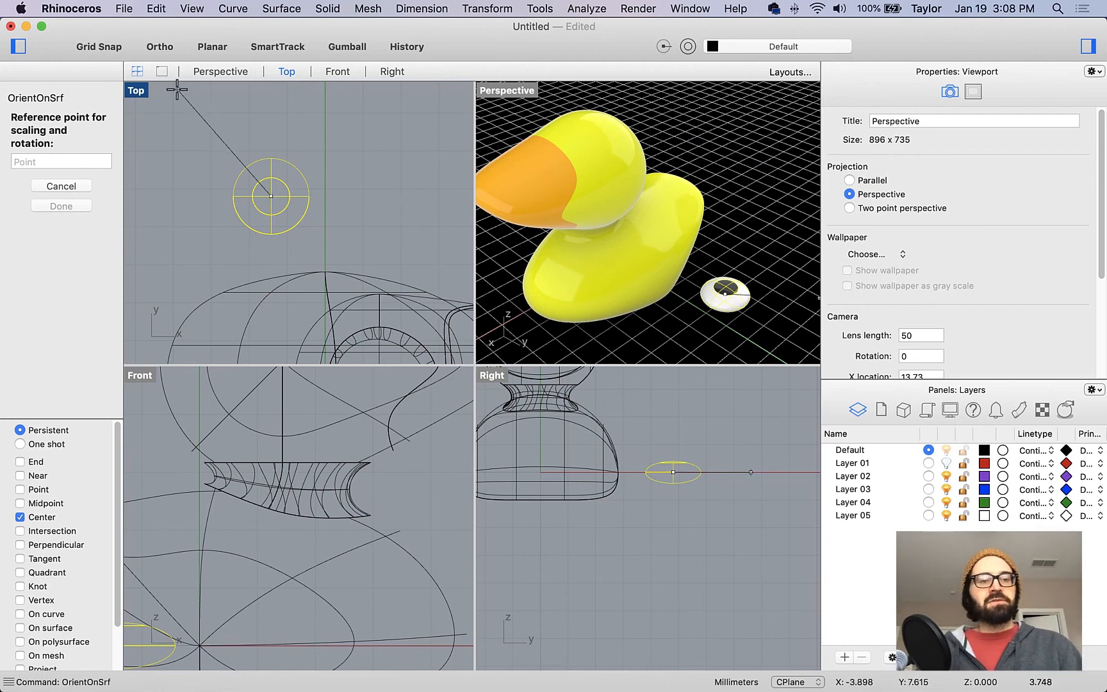
left_click(159, 46)
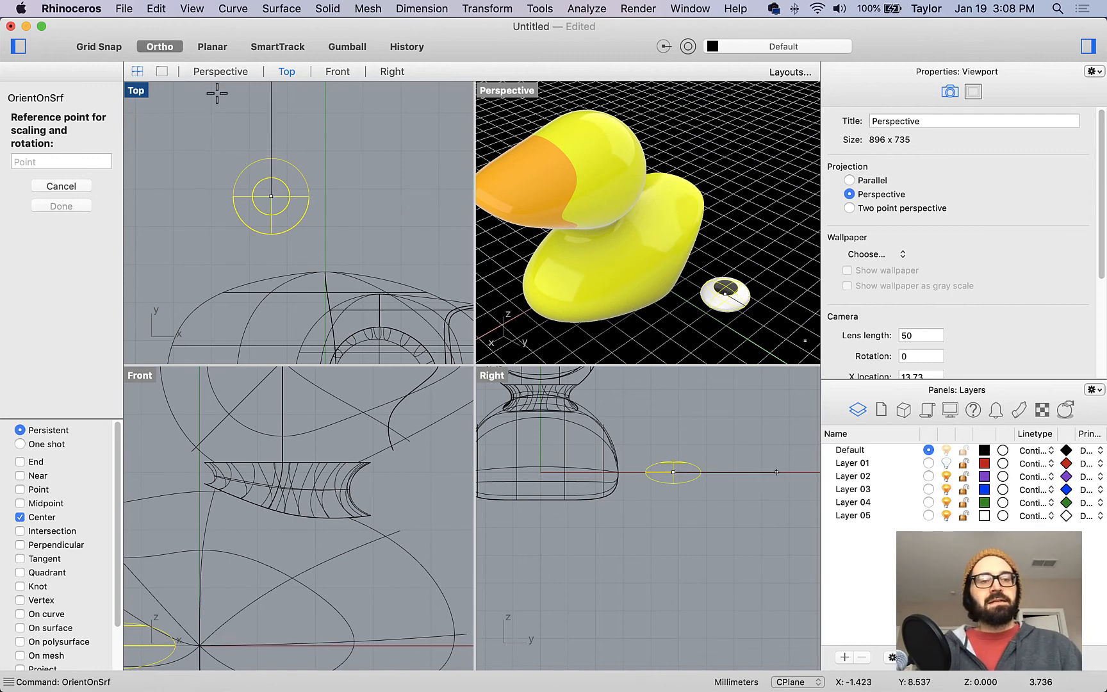
left_click(351, 203)
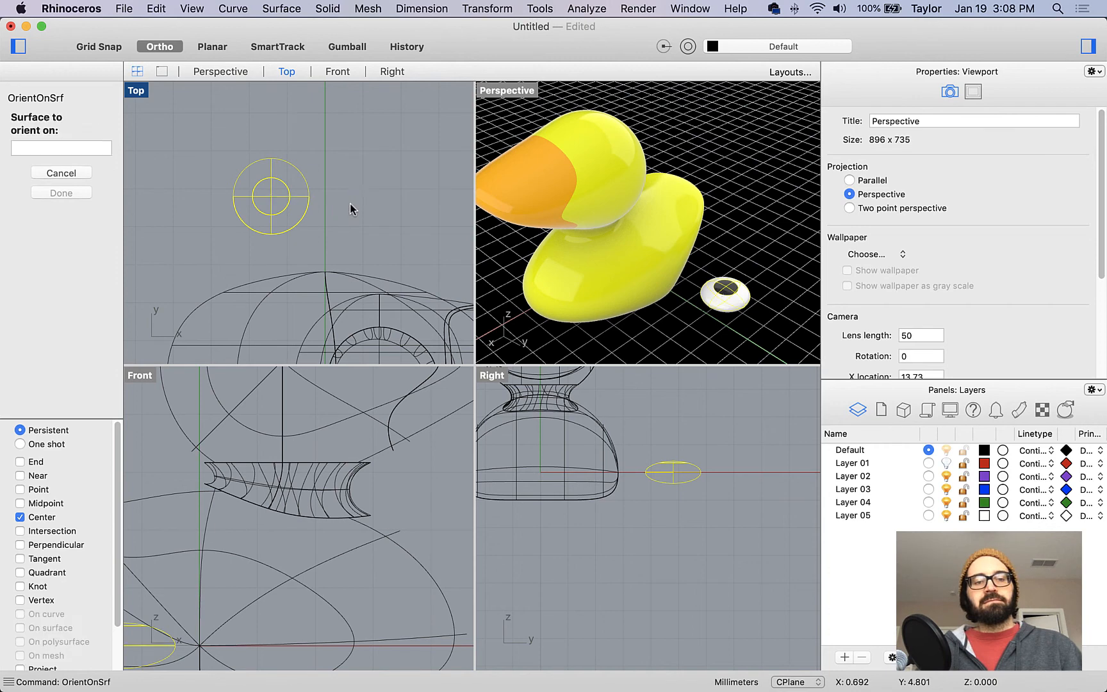
Step: Orient the eye rigidly onto the side of the duck's head behind the beak, with uniform scale 1.00 and rotation angle 0.00
left_click(602, 167)
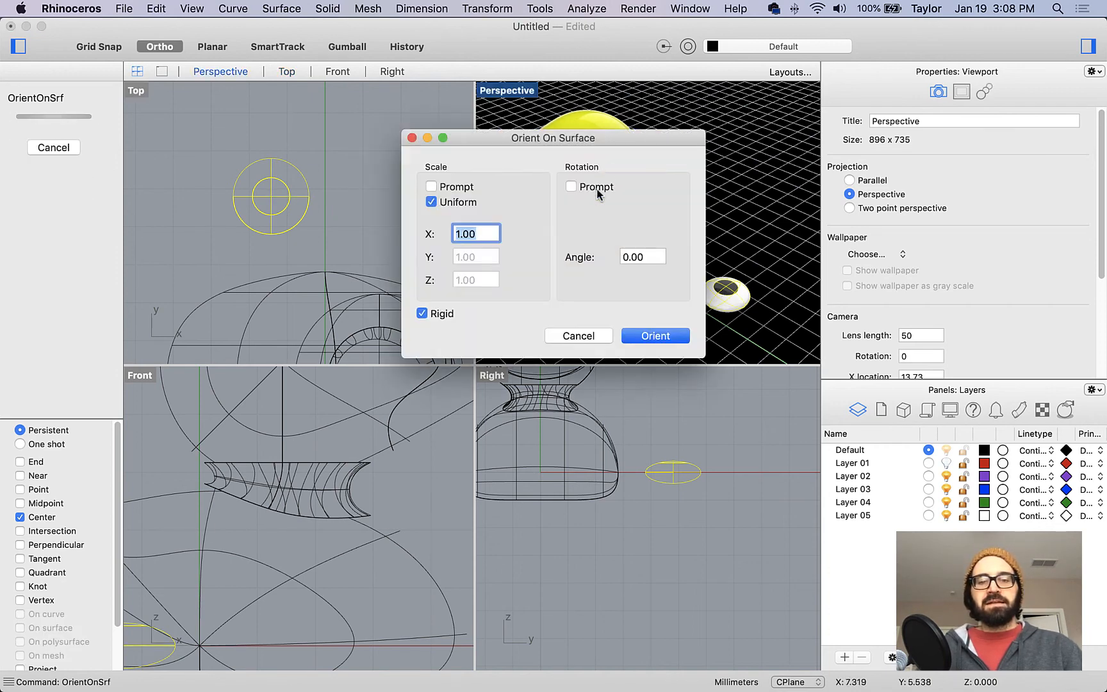
left_click_drag(566, 140, 357, 274)
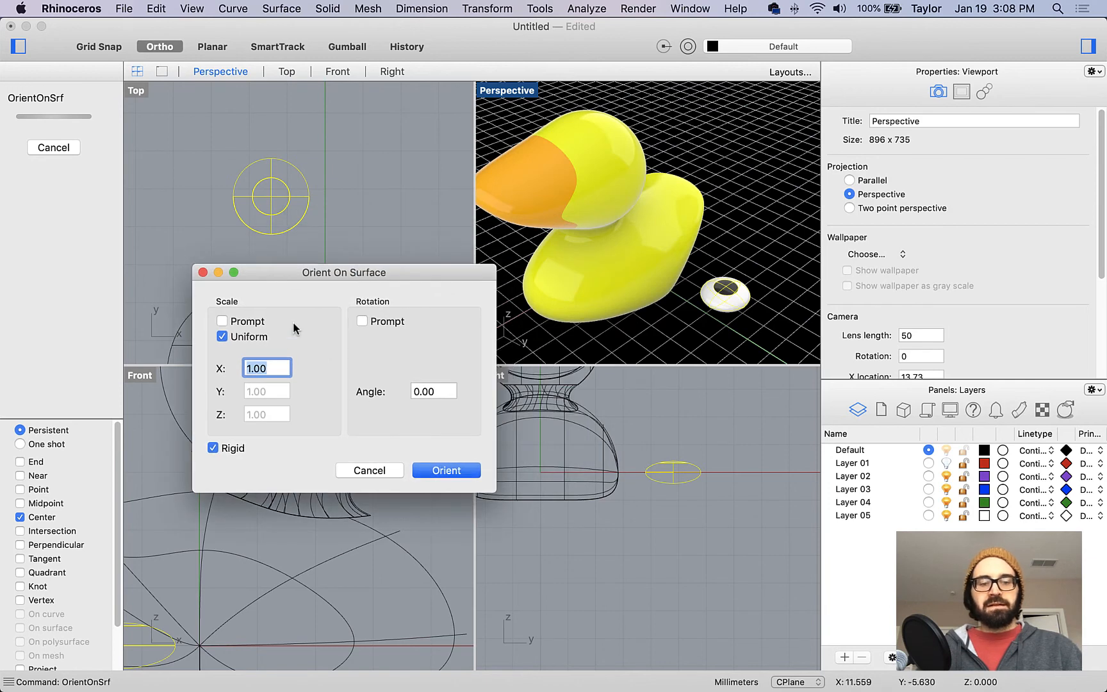
left_click(461, 474)
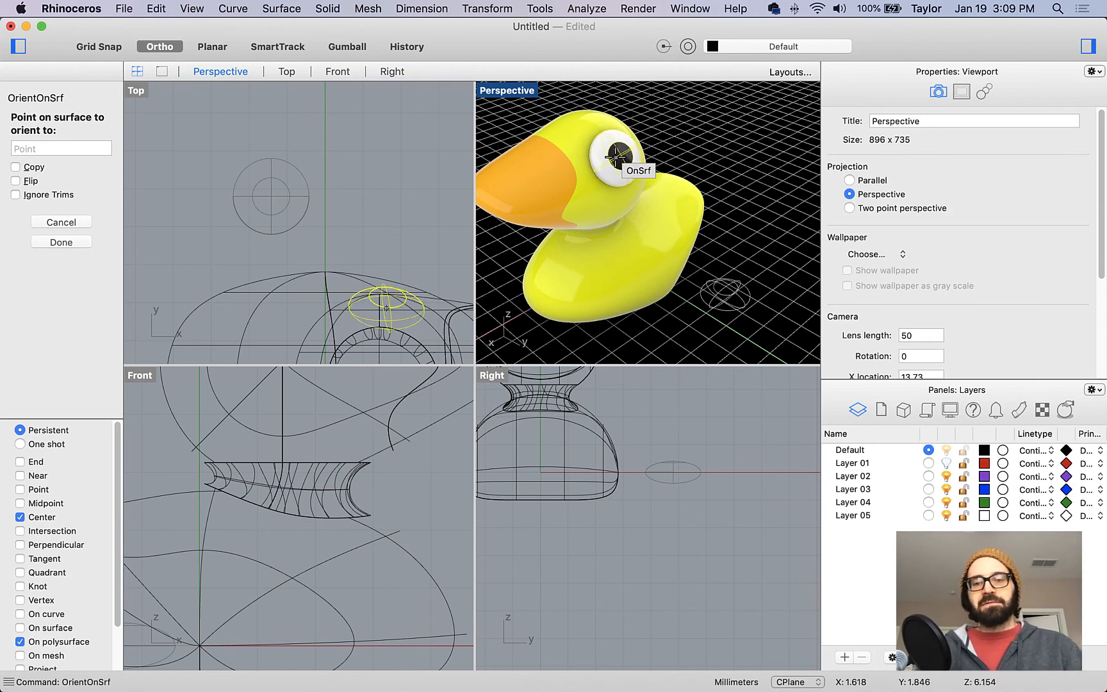
left_click(617, 154)
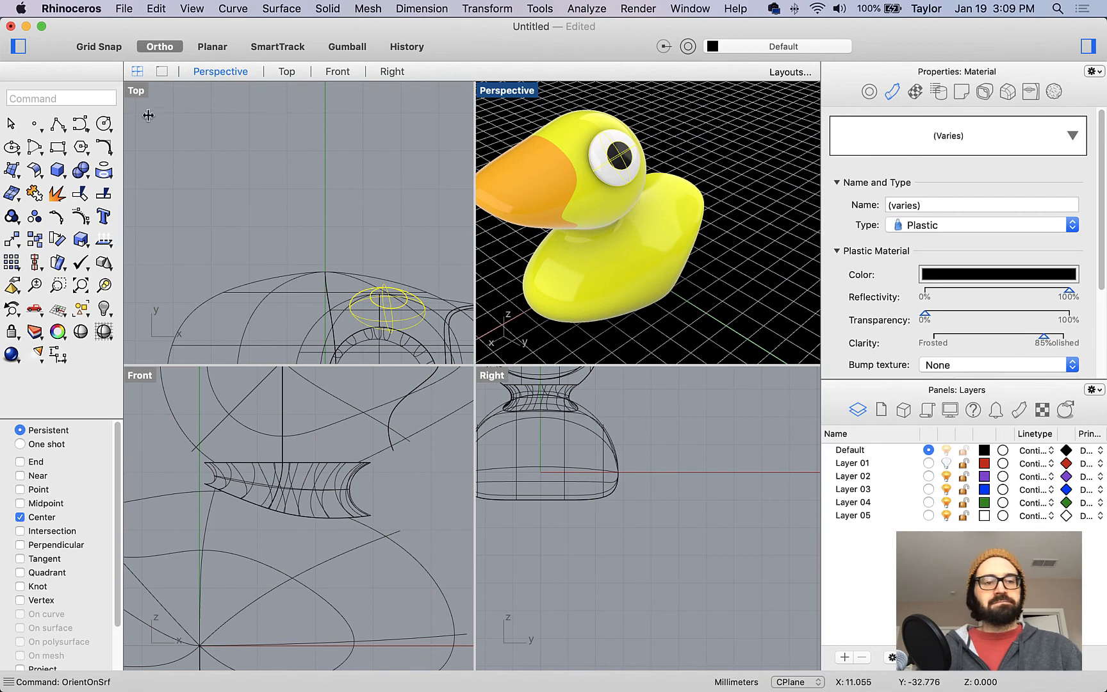
Step: Mirror a copy of the selected eye across the X axis in the Top view with Grid Snap and Ortho on, and clear the selection
scroll(285, 190, "down", 9)
scroll(371, 297, "up", 7)
right_click_drag(350, 265, 366, 291)
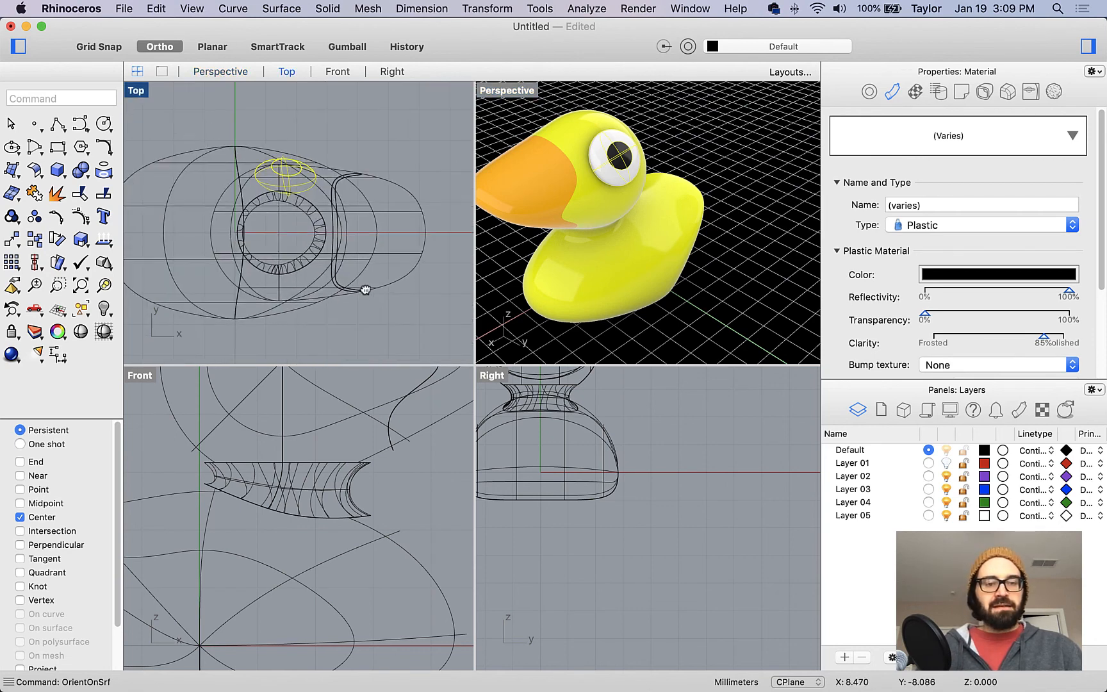
type("Mirror")
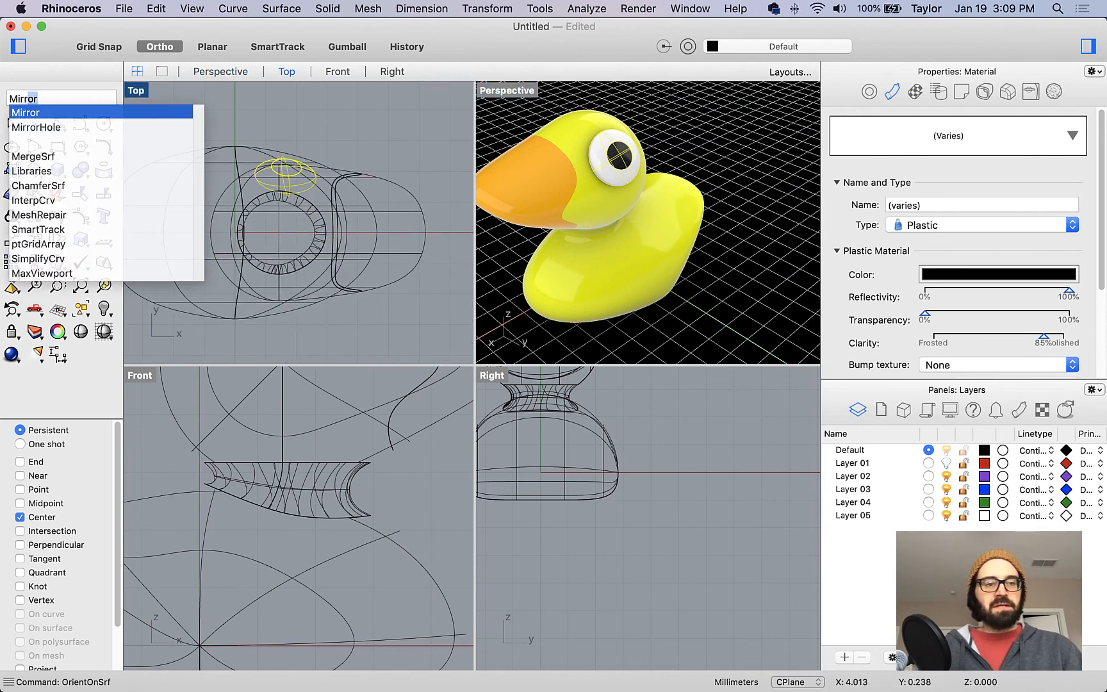
key("Return")
scroll(359, 231, "down", 4)
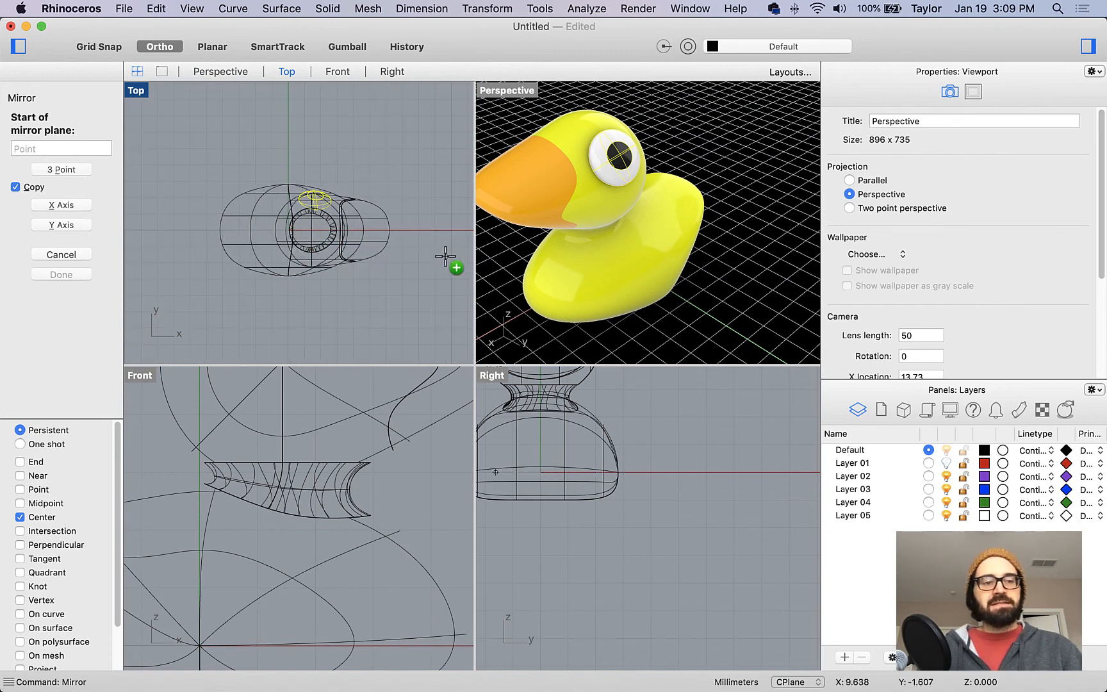
left_click(87, 45)
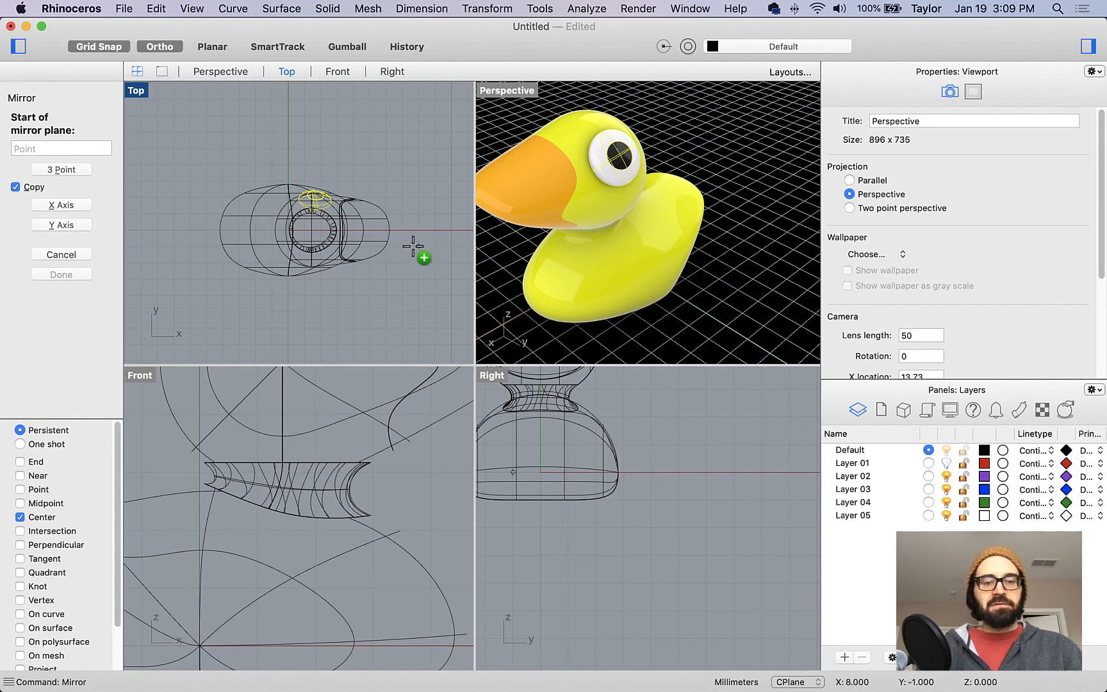
right_click_drag(420, 250, 312, 255)
left_click(310, 254)
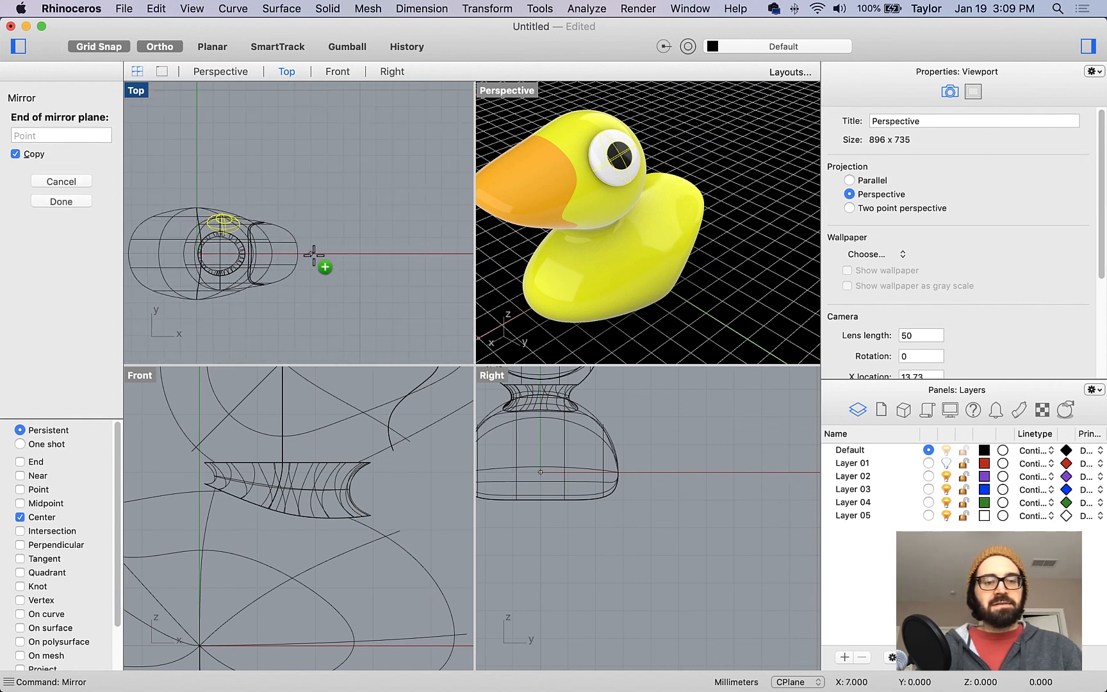
left_click(352, 255)
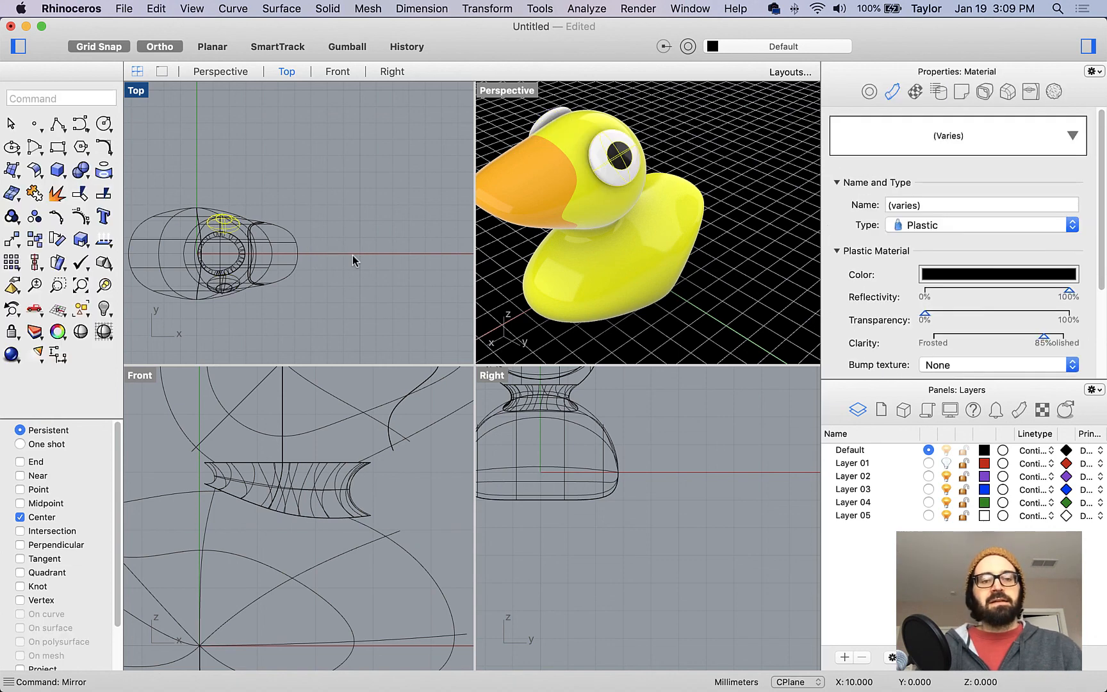
left_click(714, 289)
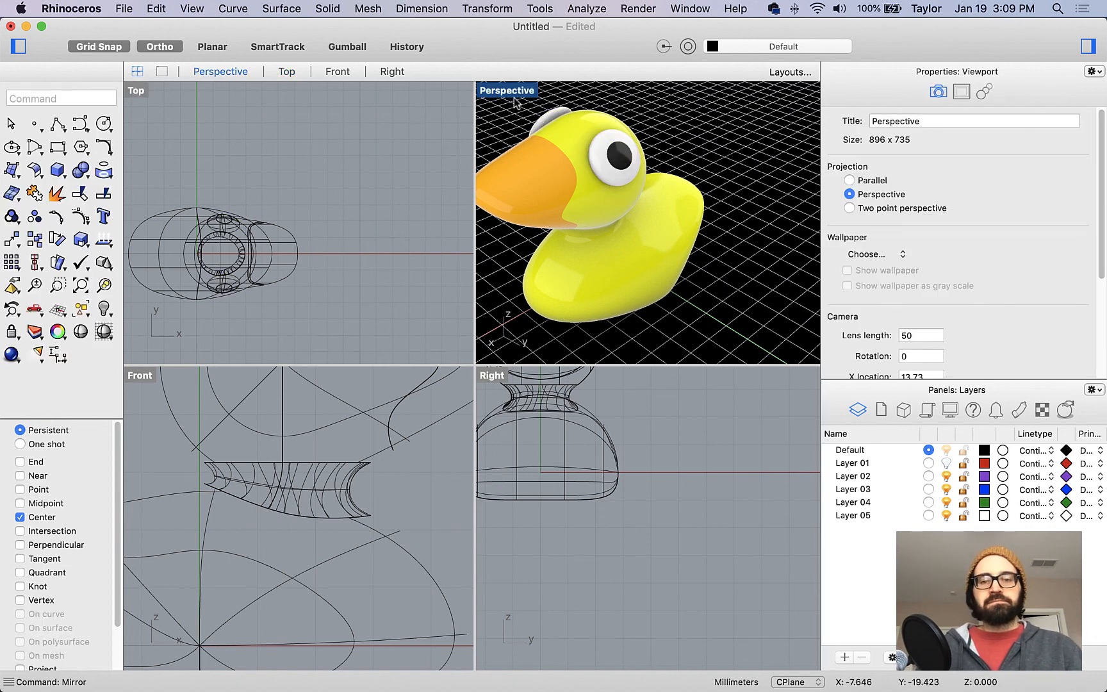
Step: Maximize the Perspective viewport and examine the placement of both eyes on the duck's head
double_click(517, 102)
scroll(449, 279, "down", 5)
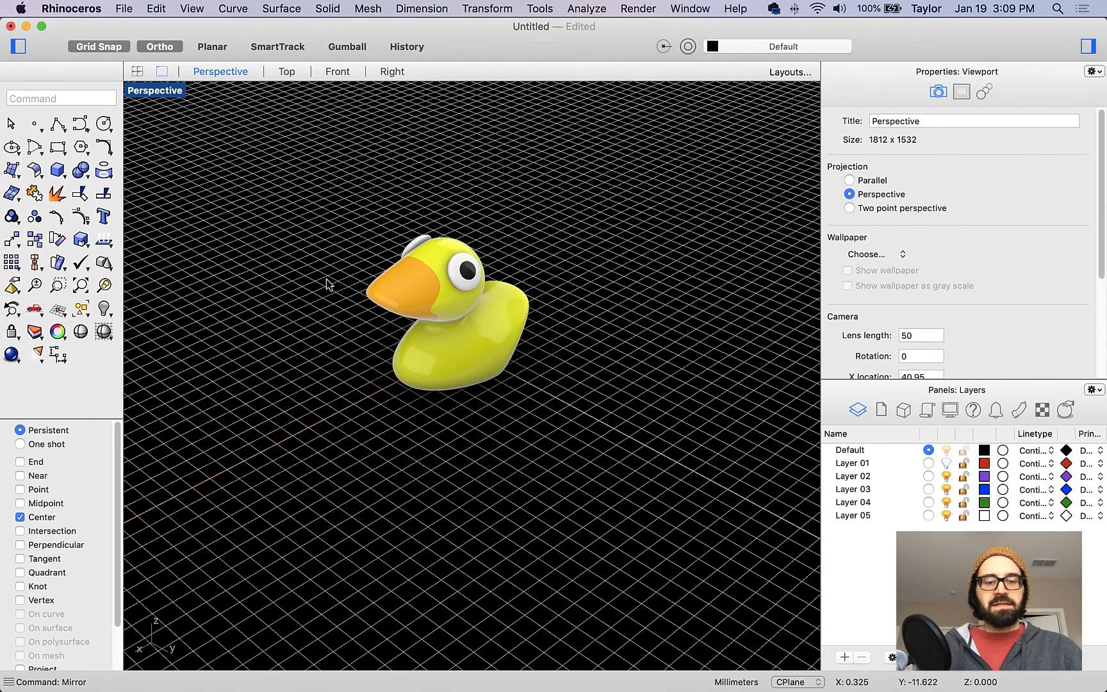
scroll(442, 280, "up", 3)
scroll(448, 289, "up", 5)
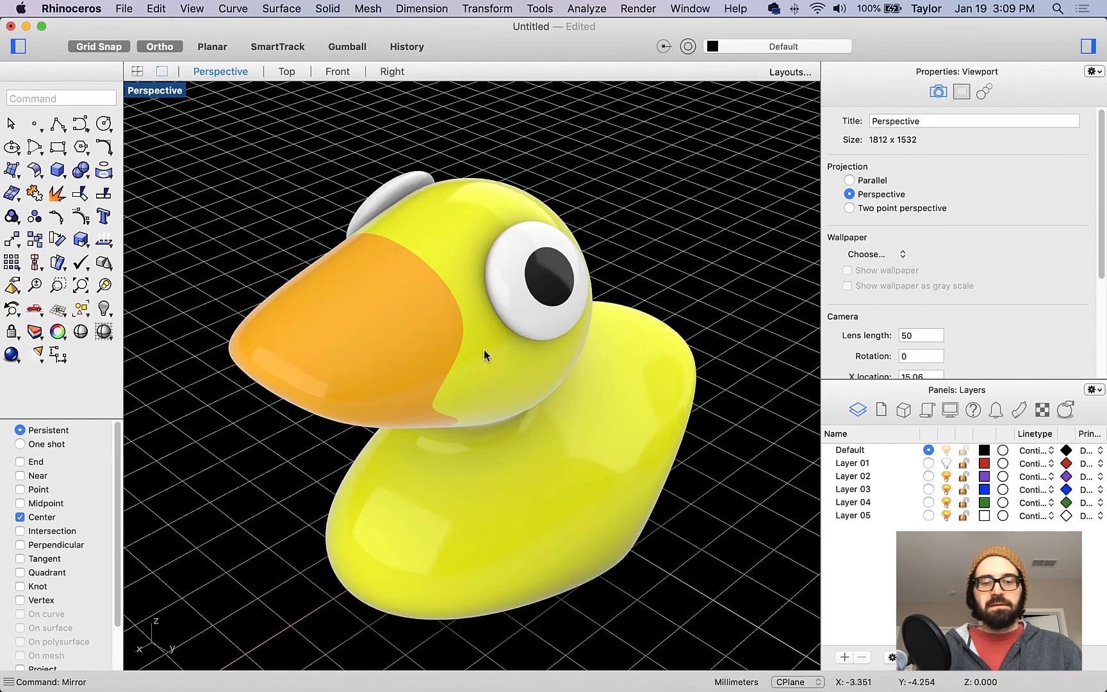
right_click_drag(478, 423, 449, 423)
Step: Switch to Firefox and read the Place Eyes and Render pages of the RhinoV4 Help tutorial, down to placing lights
key("super+Tab")
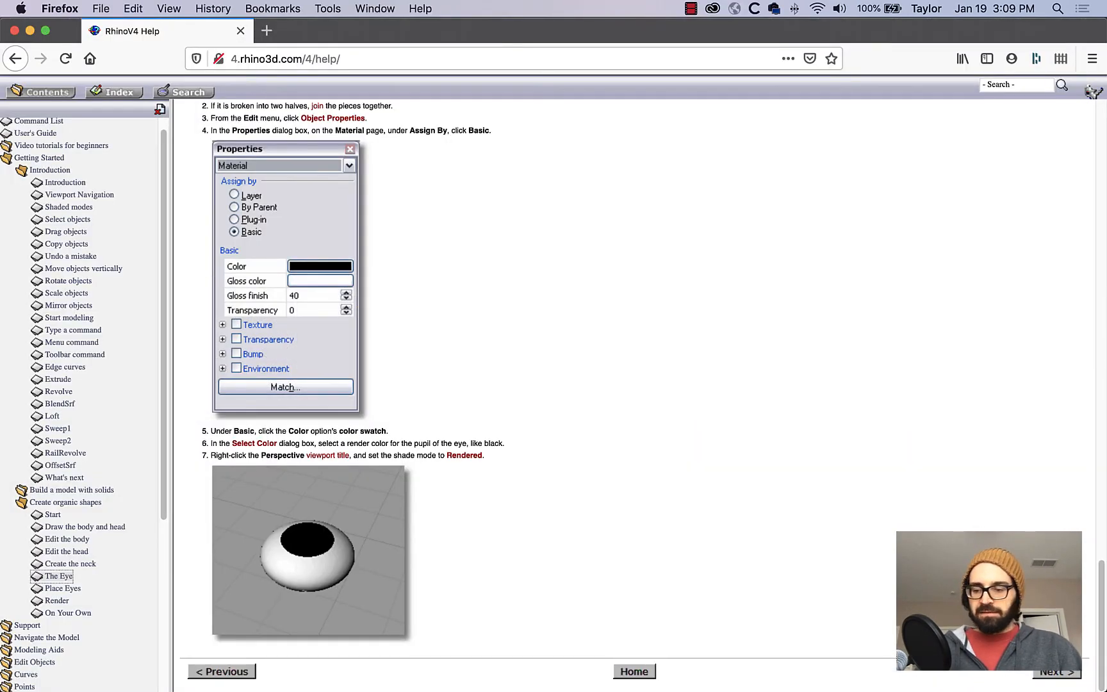
left_click(1066, 673)
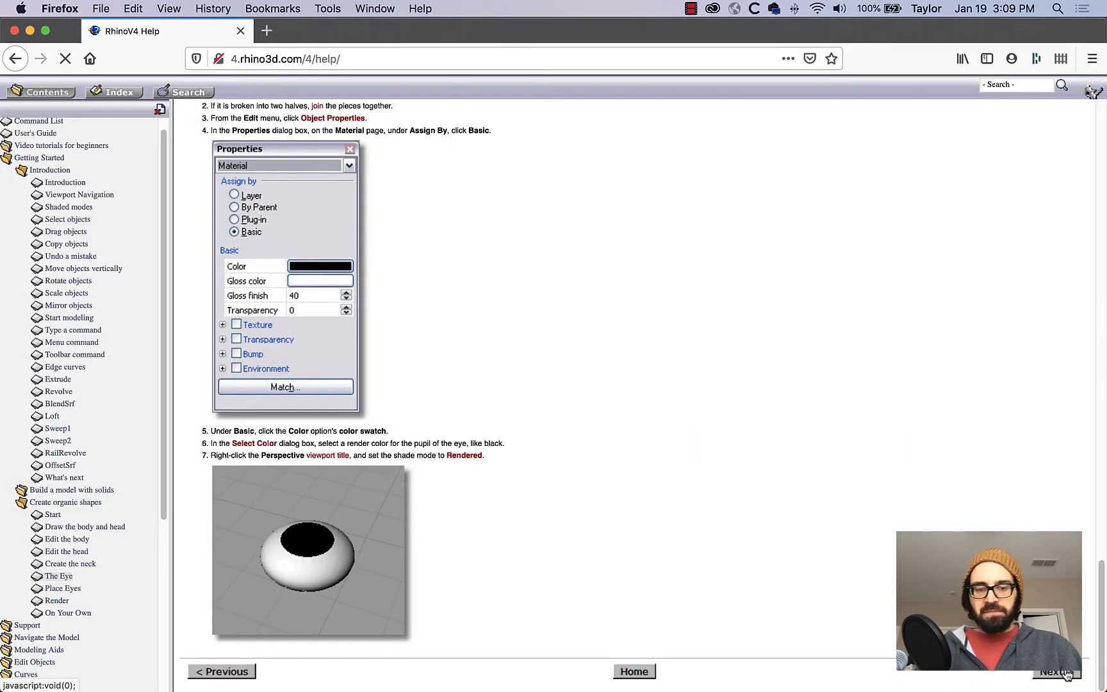
scroll(1066, 673, "down", 2)
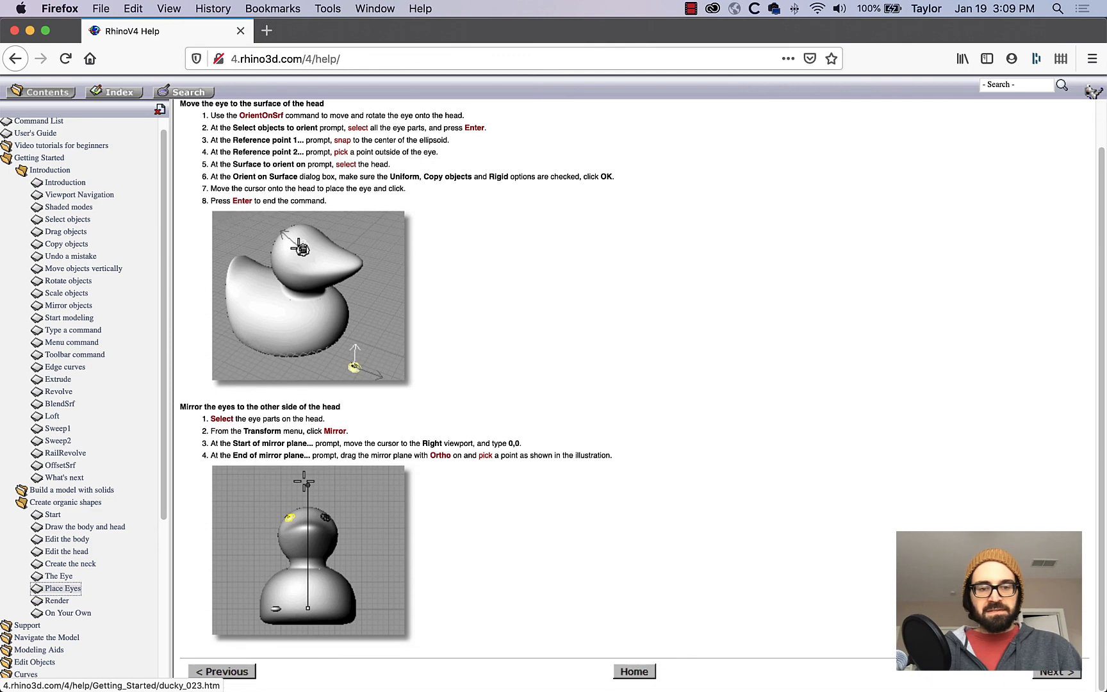
left_click(1056, 672)
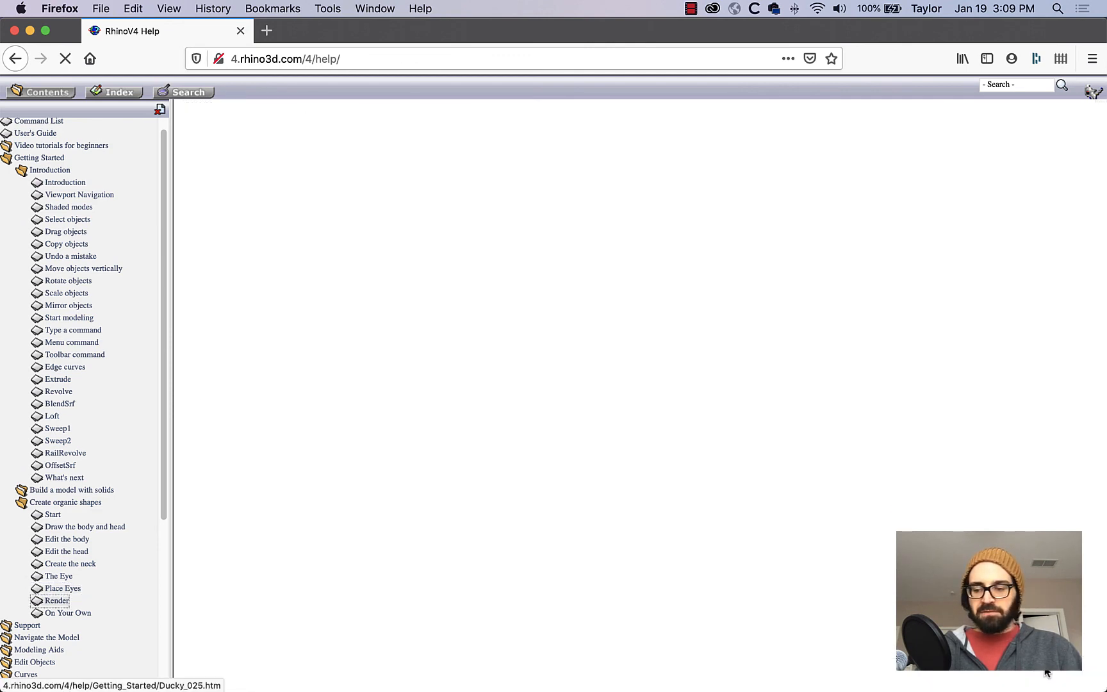
scroll(1056, 673, "down", 4)
scroll(1056, 673, "down", 10)
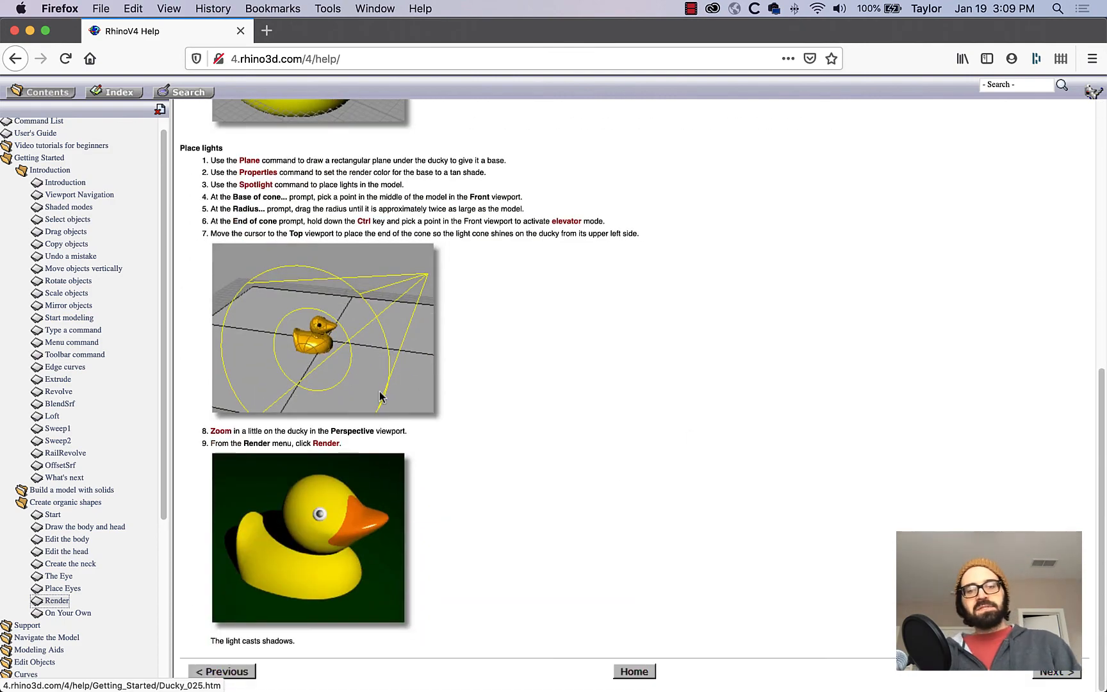
Step: Switch back to Rhino and examine the whole colored duck in the Perspective view
key("super+Tab")
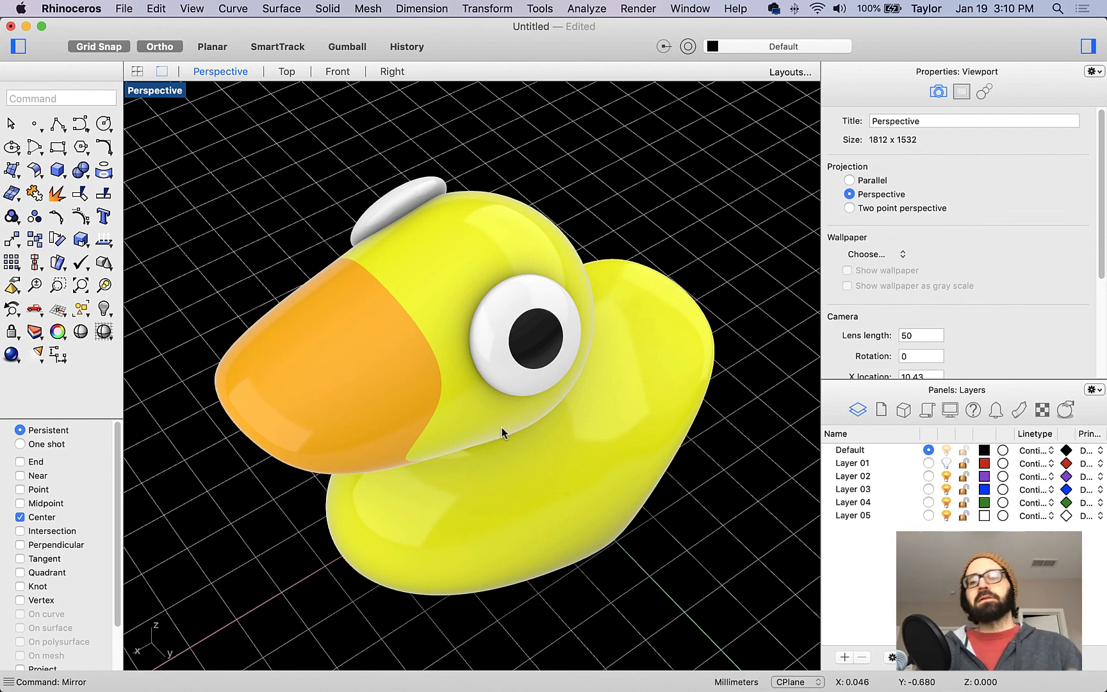
scroll(511, 407, "down", 5)
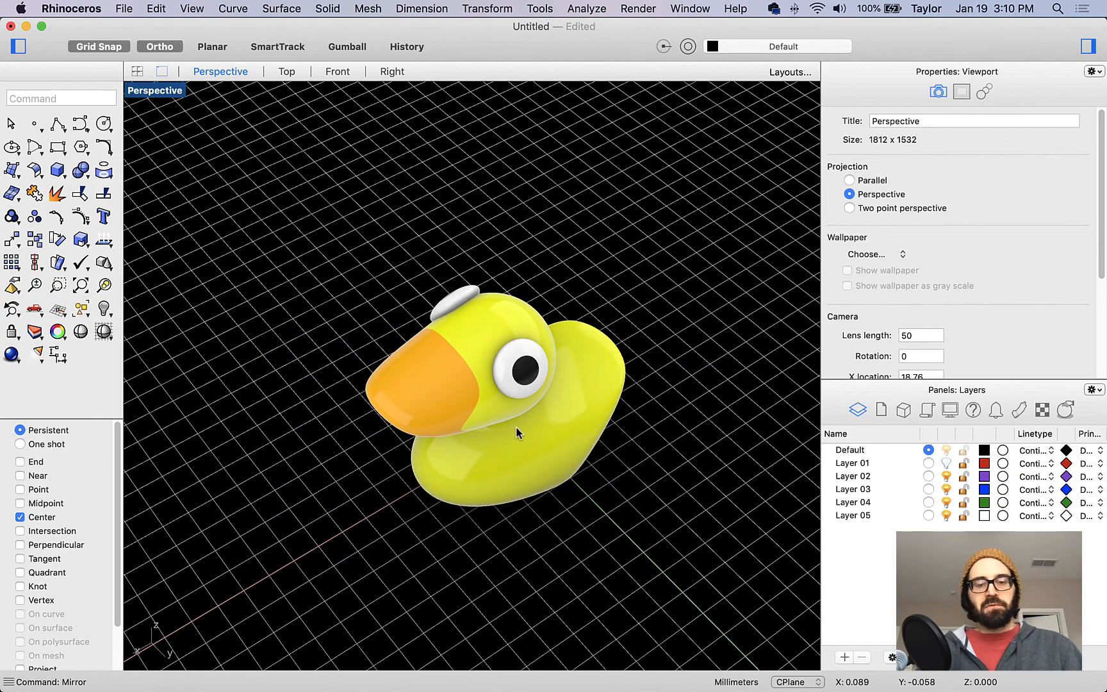
scroll(517, 433, "up", 5)
scroll(518, 434, "down", 3)
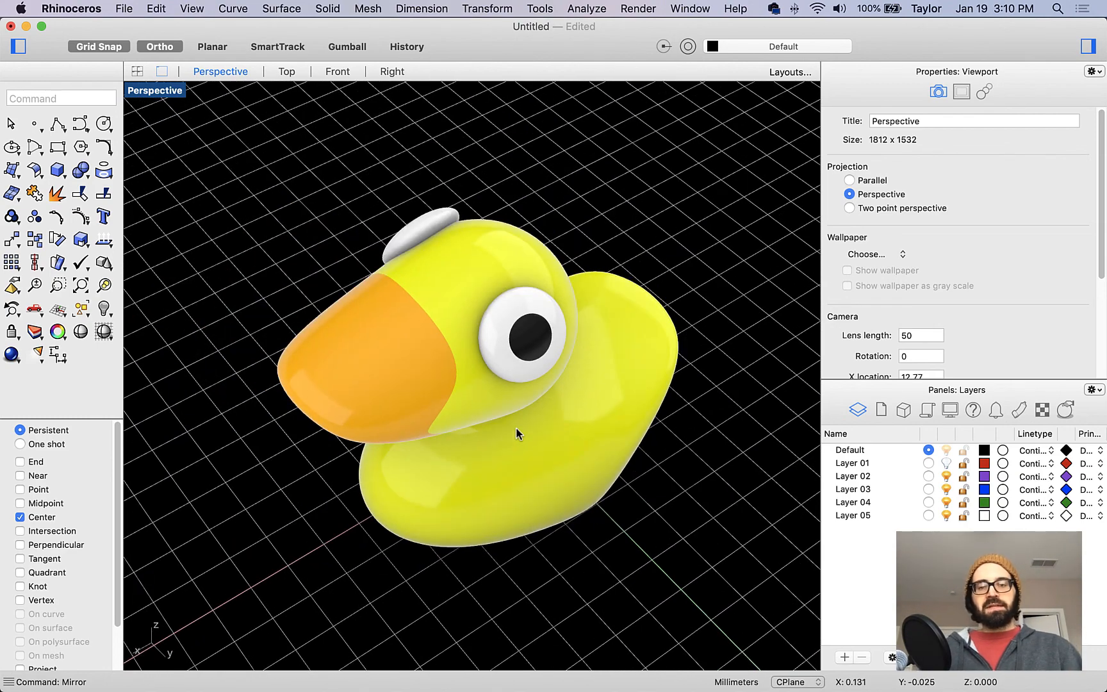